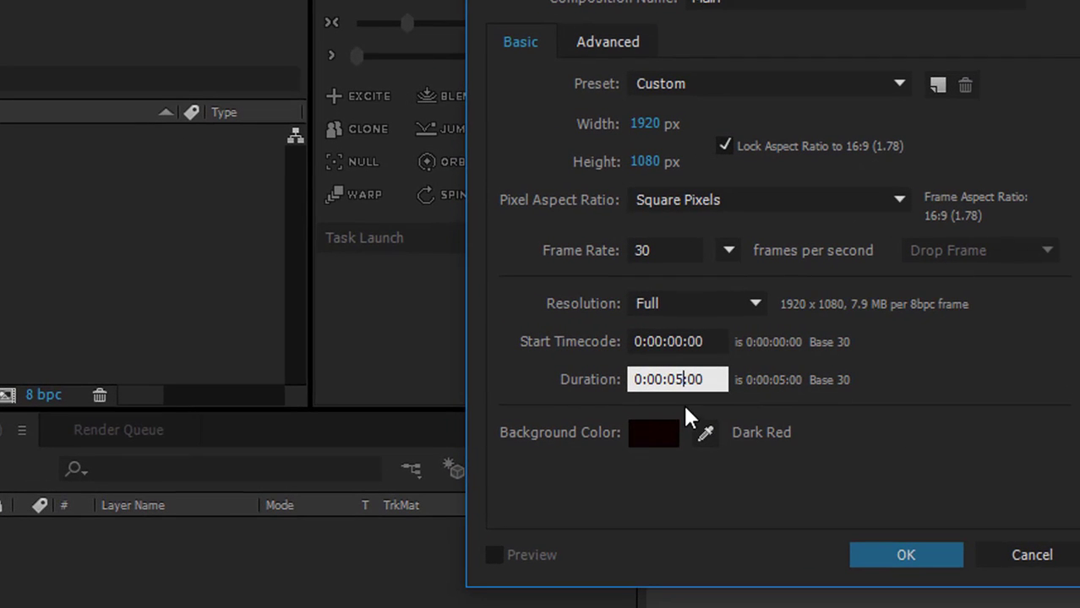
# Step: Create the Main composition at 1920 × 1080 px, 30 frames per second, with a 5-second duration
pyautogui.click(891, 562)
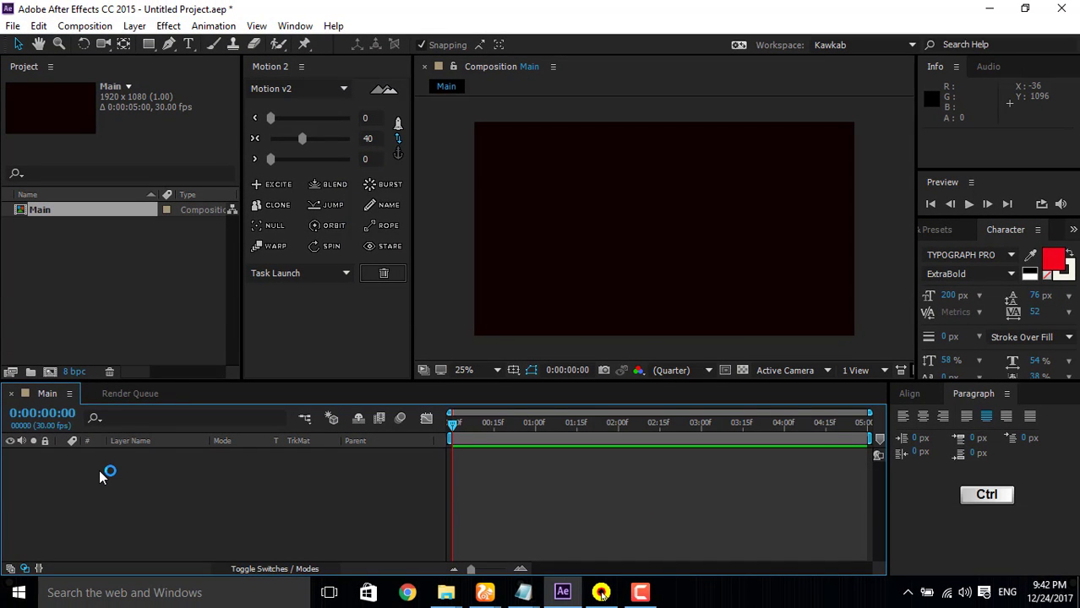
# Step: Add a full-size 1920 × 1080 px solid to the composition in yellow, hex F1D40F
pyautogui.hotkey('ctrl', 'y')
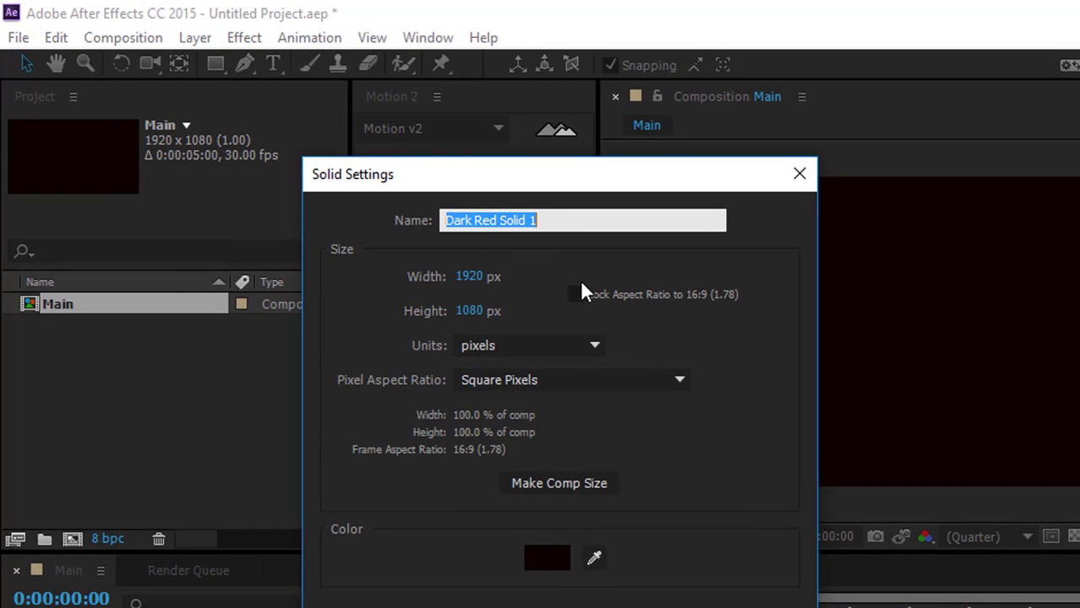
pyautogui.click(547, 558)
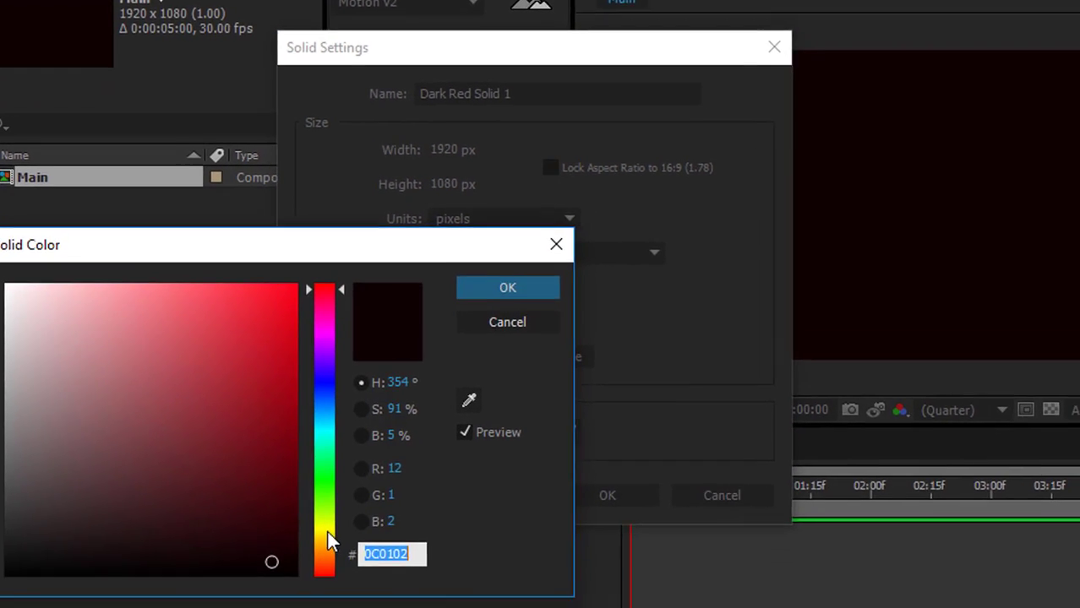
pyautogui.click(348, 607)
pyautogui.moveTo(312, 467)
pyautogui.mouseDown()
pyautogui.moveTo(320, 437)
pyautogui.moveTo(312, 481)
pyautogui.moveTo(320, 476)
pyautogui.mouseUp()
pyautogui.click(266, 240)
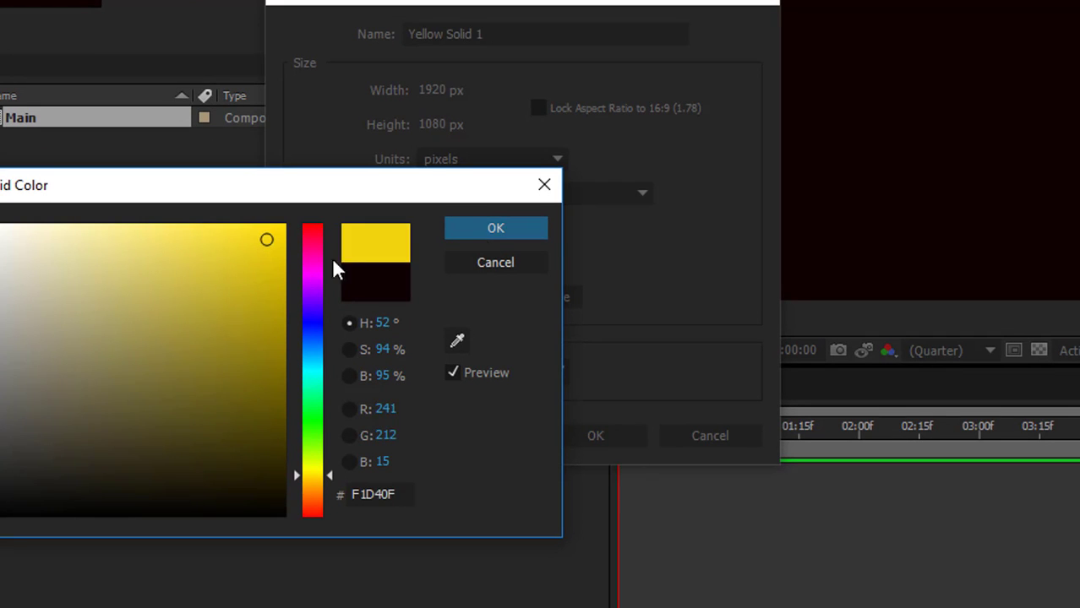
pyautogui.click(527, 226)
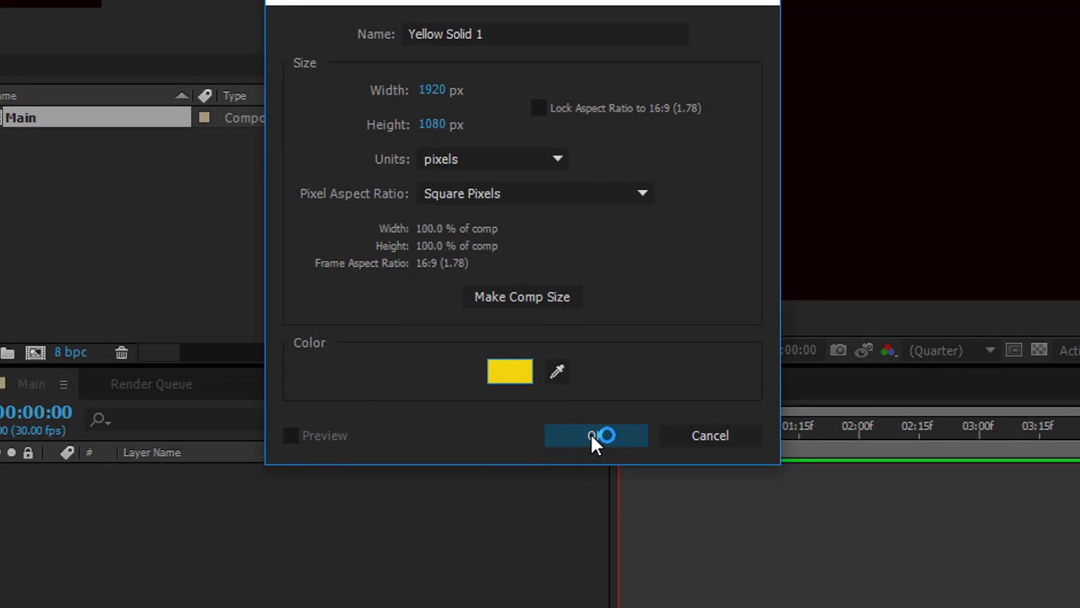
pyautogui.click(591, 436)
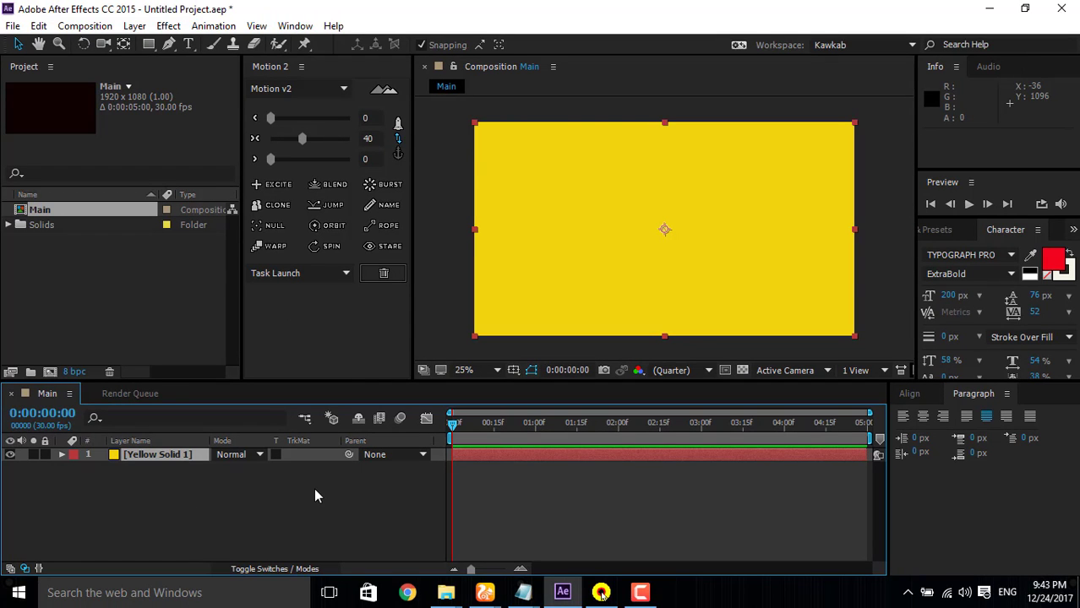
# Step: Add a horizontal text layer reading FIRST USERNAME near the centre of the yellow frame
pyautogui.click(162, 472)
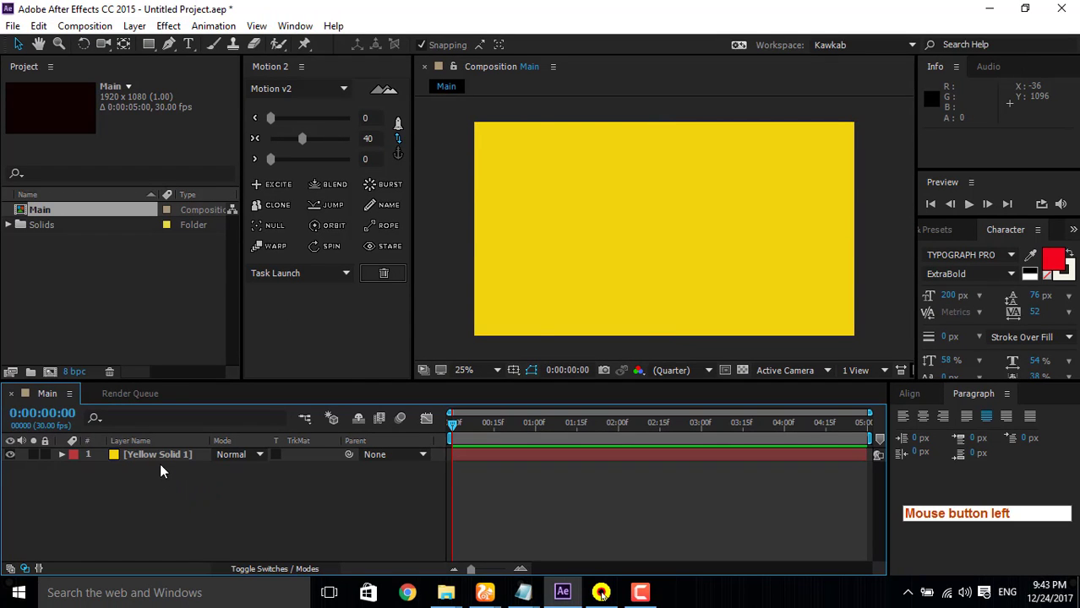
pyautogui.click(188, 48)
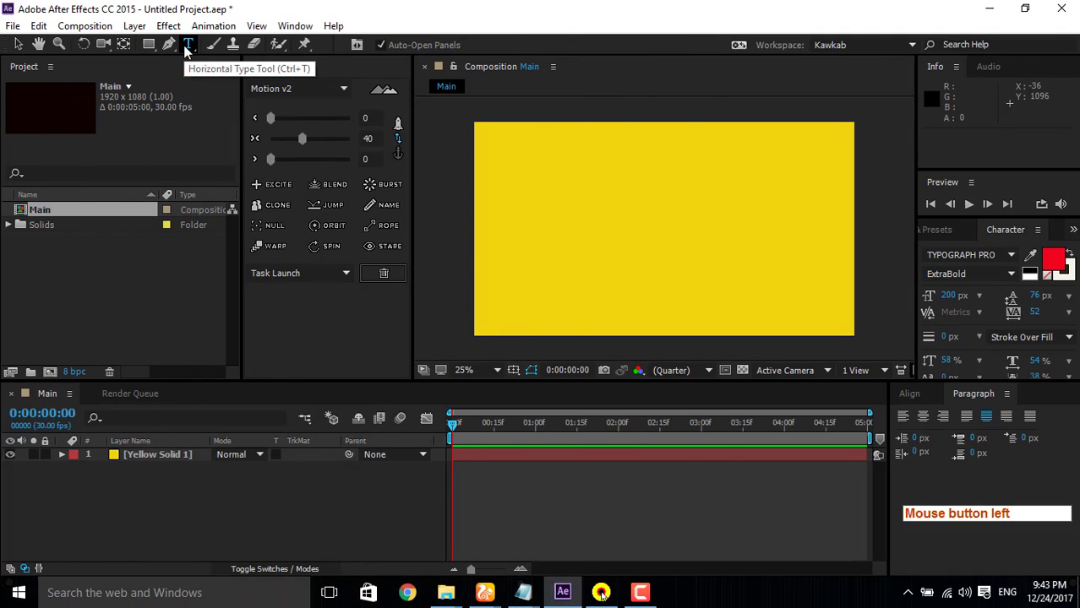
pyautogui.click(585, 242)
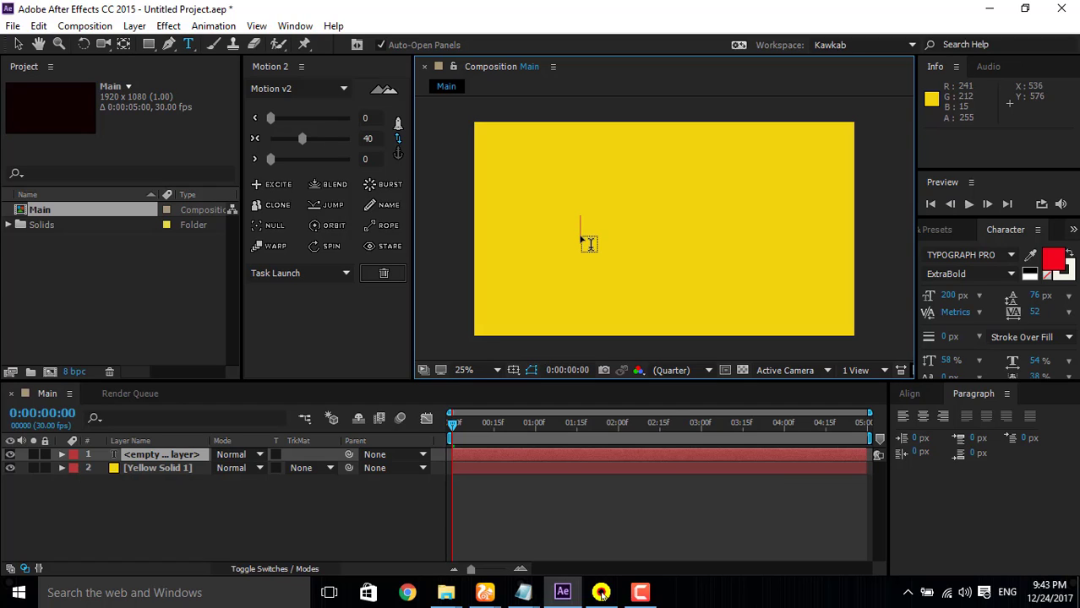
pyautogui.write('S')
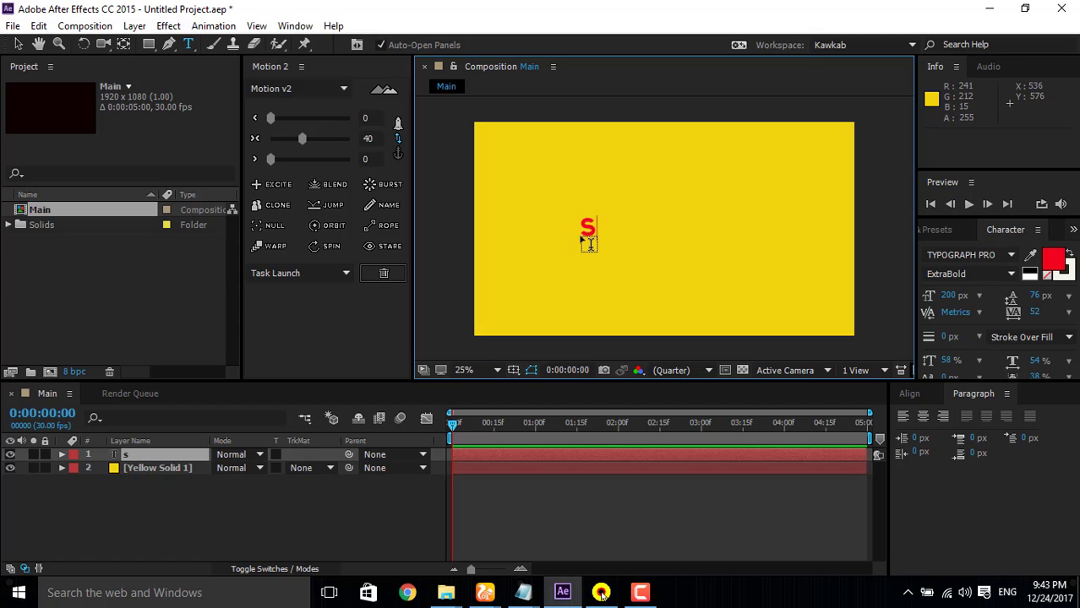
pyautogui.press('BackSpace')
pyautogui.press('capslock')
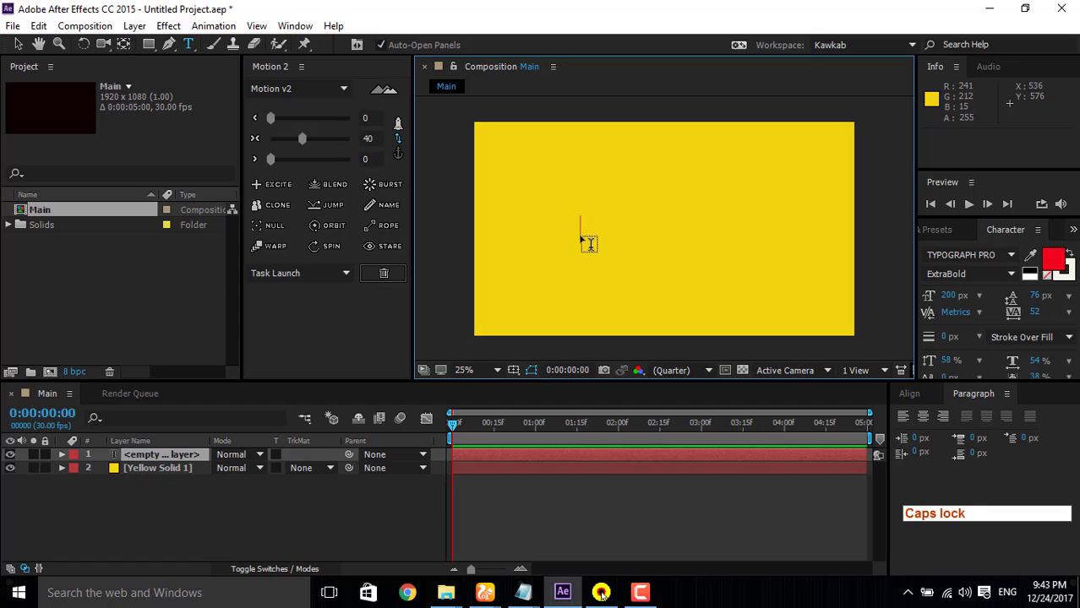
pyautogui.write('FIRS')
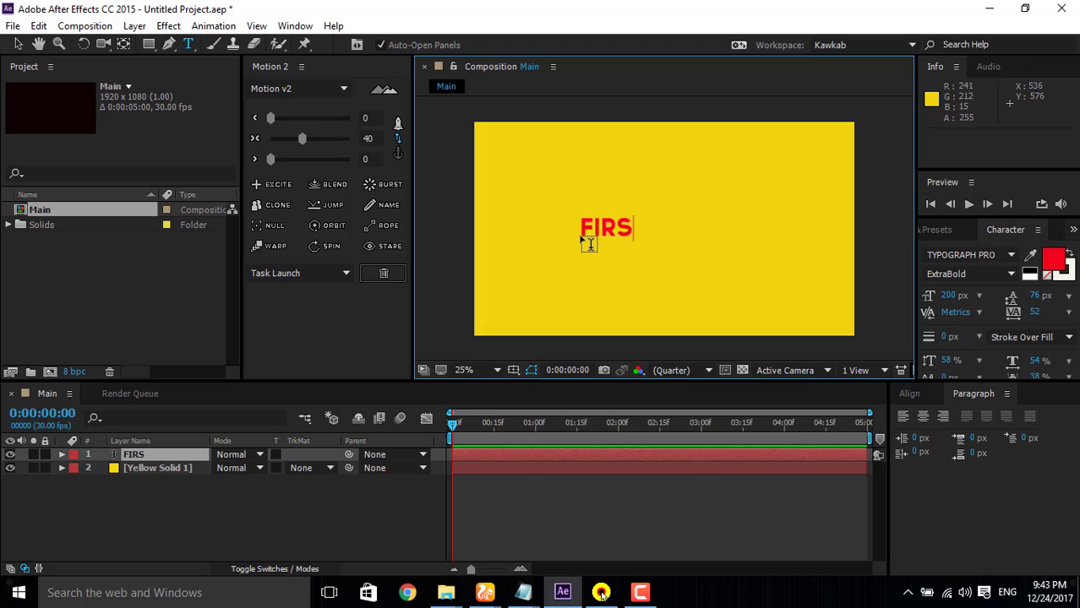
pyautogui.write('T USERN')
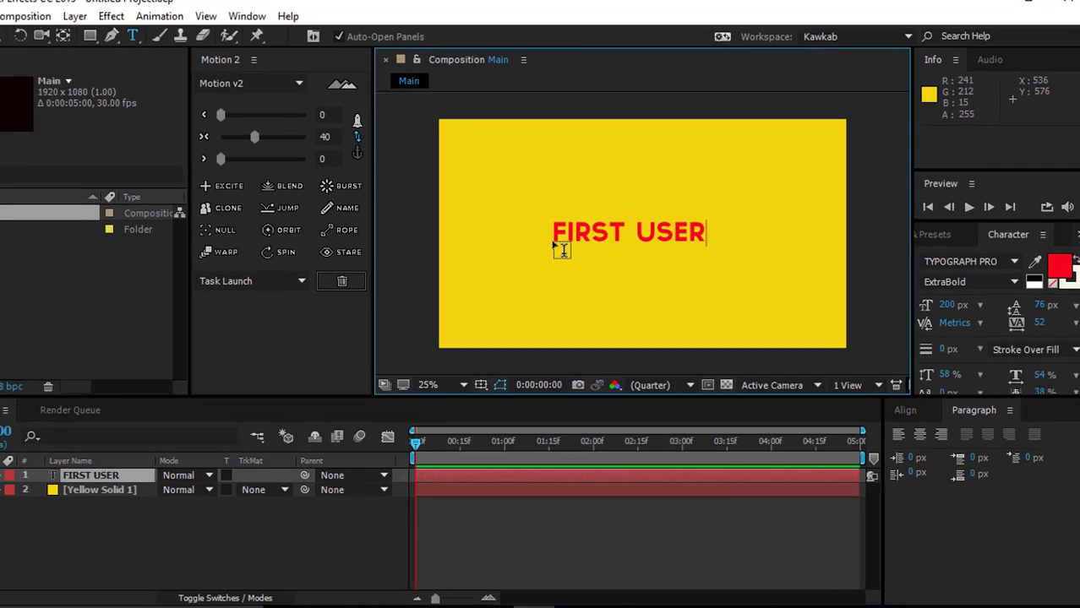
pyautogui.write('AME')
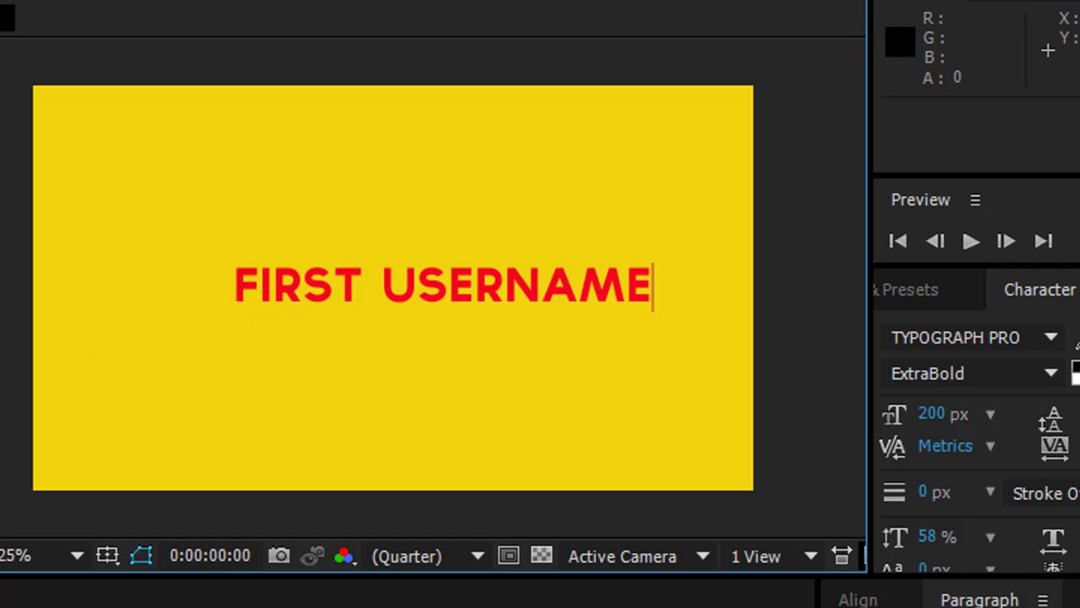
pyautogui.press('Escape')
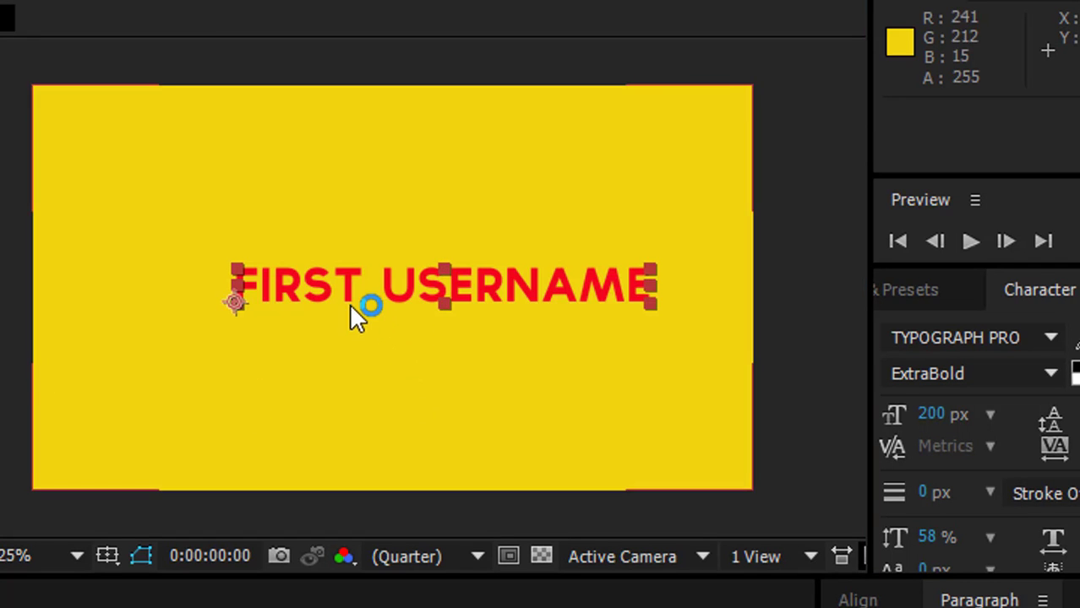
# Step: Move the FIRST USERNAME text to the middle of the frame and check it against the title/action-safe guides
pyautogui.moveTo(367, 293); pyautogui.dragTo(318, 296)
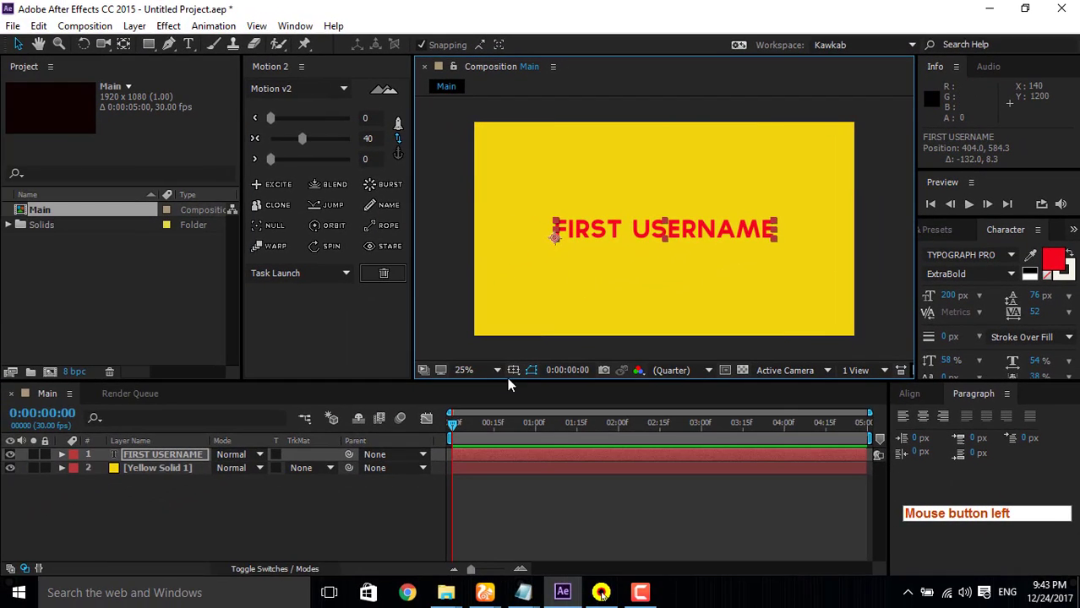
pyautogui.press('alt')
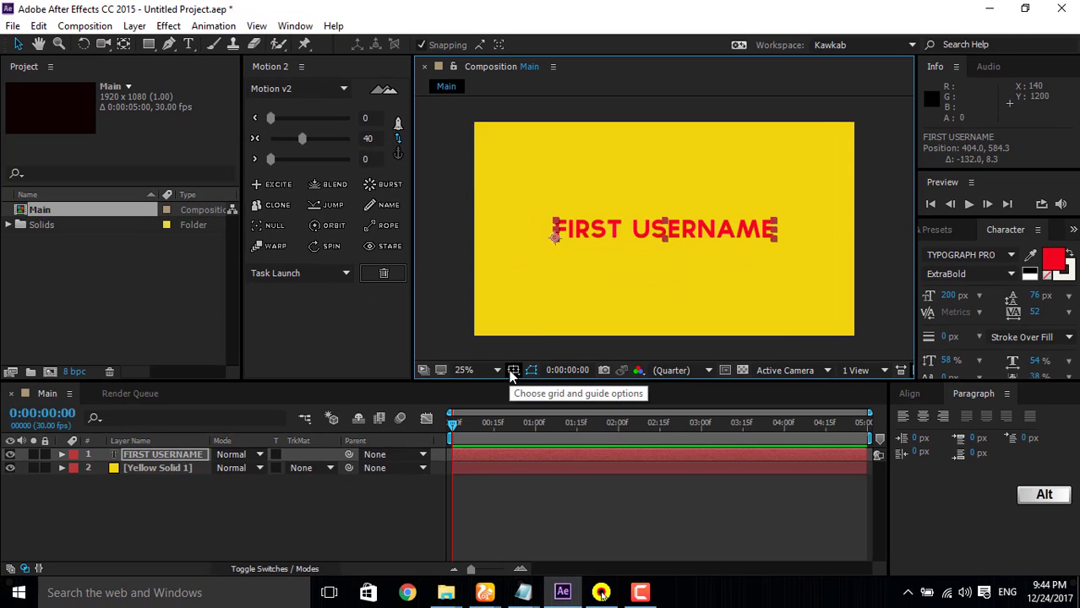
pyautogui.keyDown('alt'); pyautogui.click(511, 375); pyautogui.keyUp('alt')
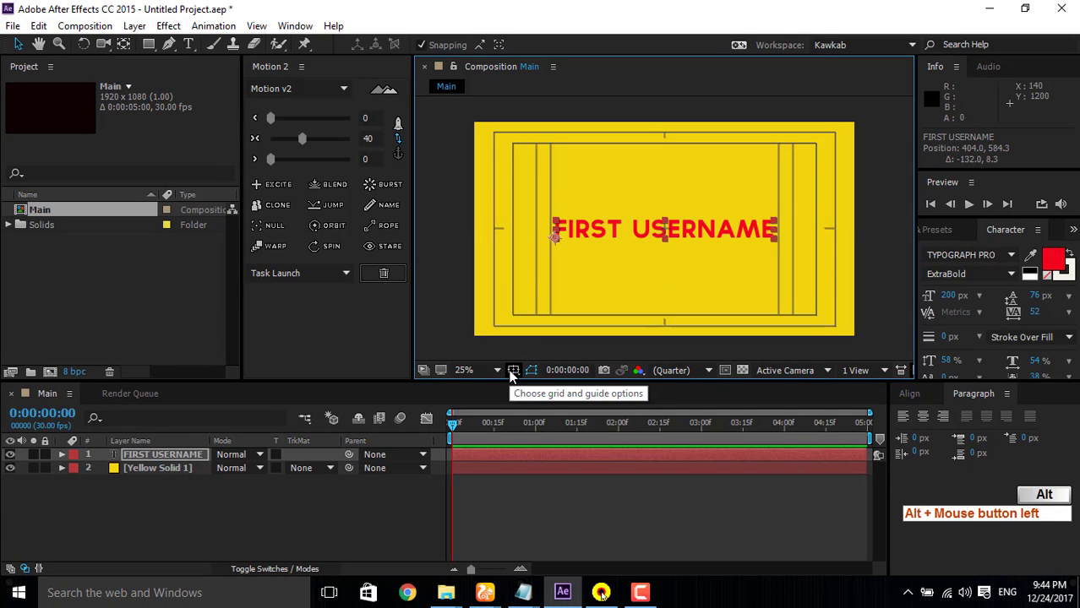
pyautogui.keyDown('alt'); pyautogui.click(511, 374); pyautogui.keyUp('alt')
# Step: Bring up the Align options and align the FIRST USERNAME layer to the composition's vertical centre
pyautogui.click(617, 277)
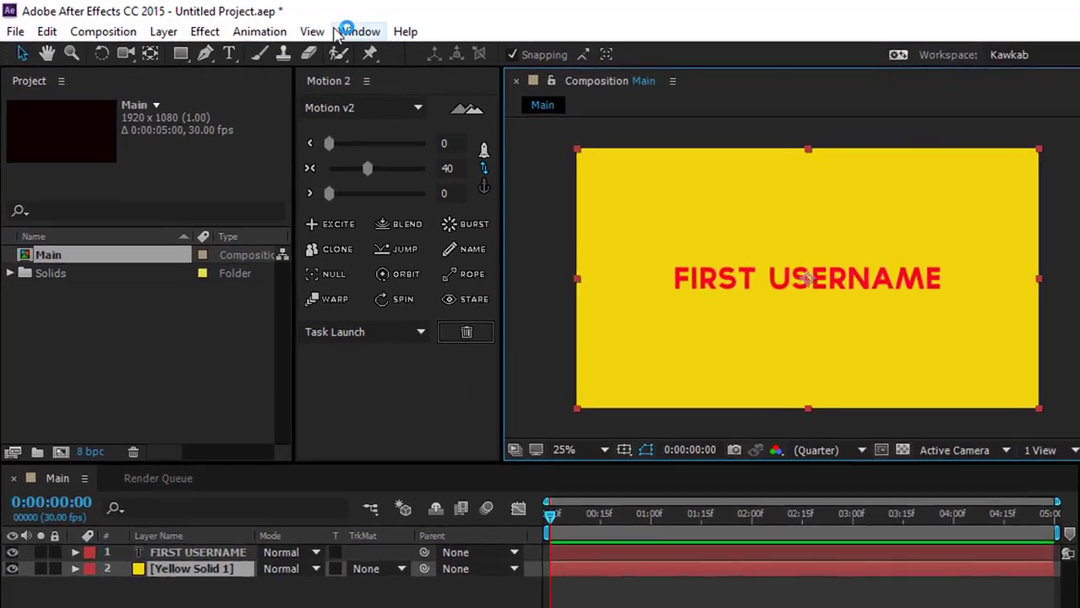
pyautogui.click(294, 26)
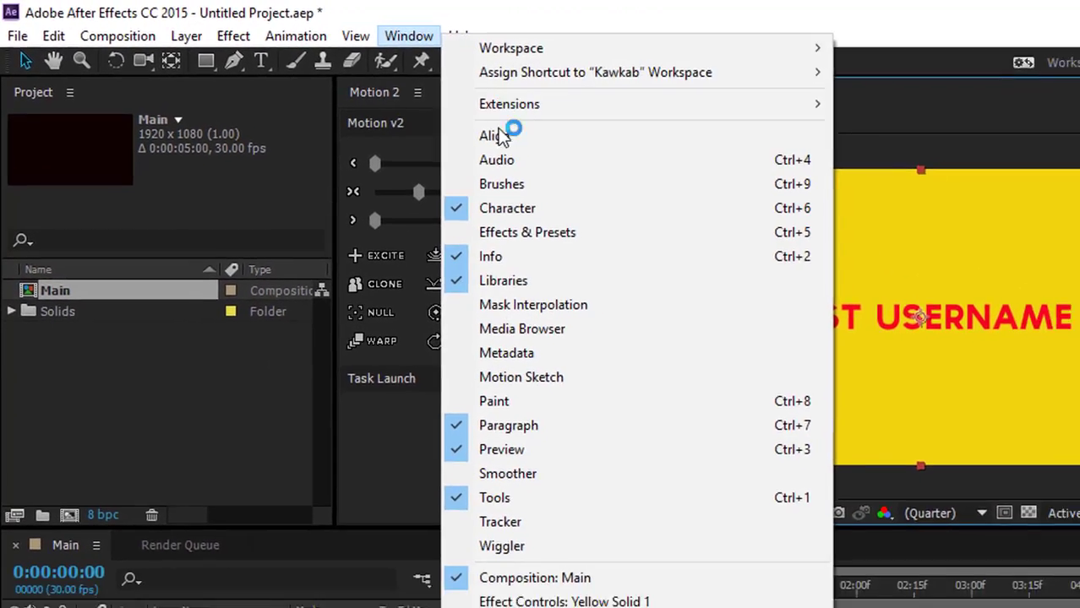
pyautogui.click(533, 146)
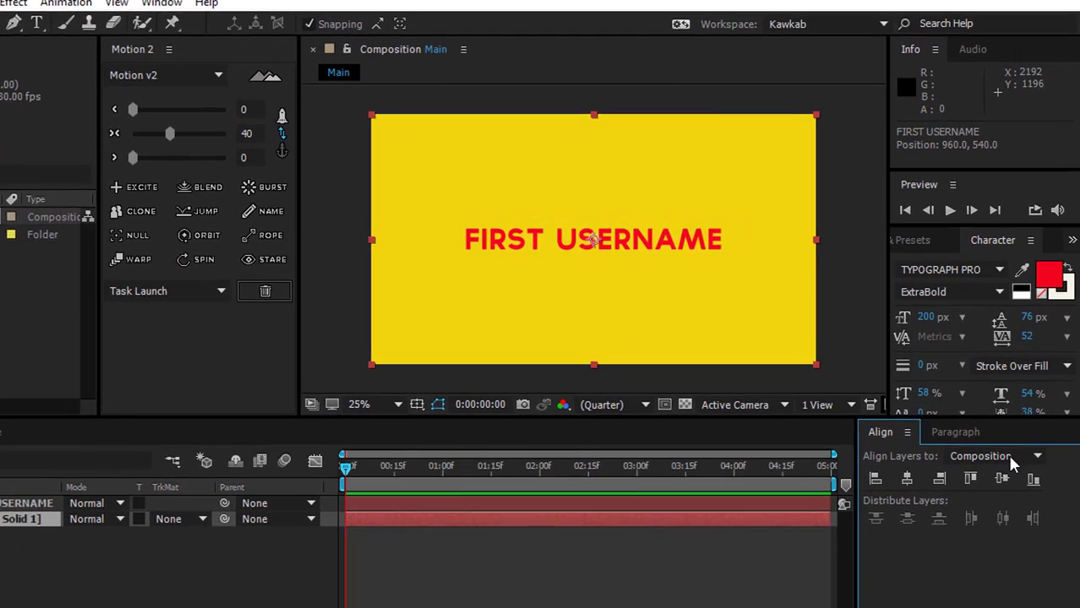
pyautogui.click(1002, 479)
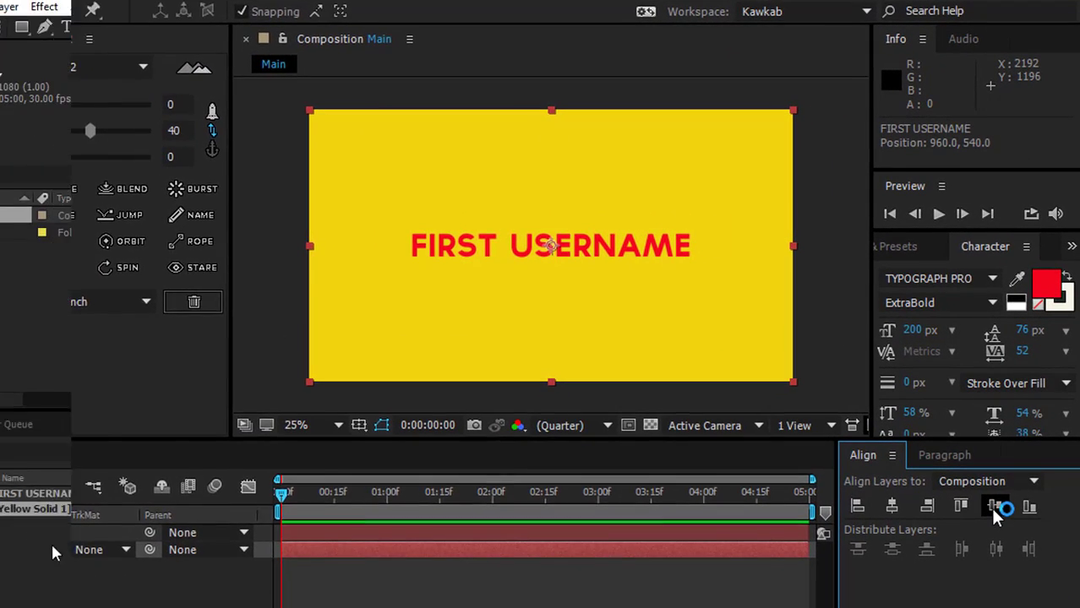
pyautogui.click(175, 456)
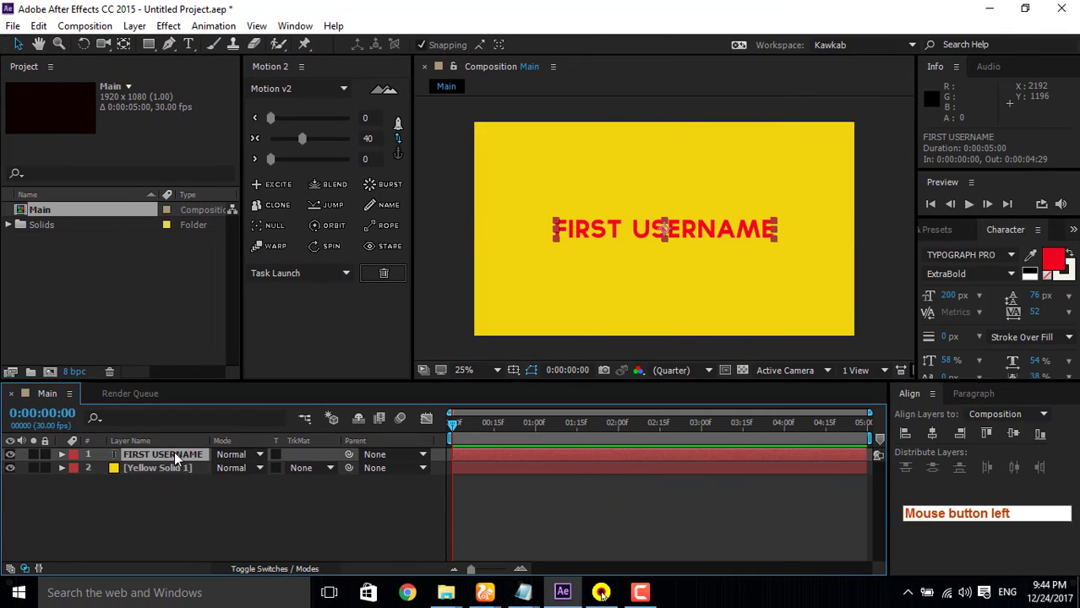
pyautogui.click(1002, 435)
# Step: Try aligning the text to the composition's bottom and top edges, ending with vertical centre alignment
pyautogui.click(1040, 436)
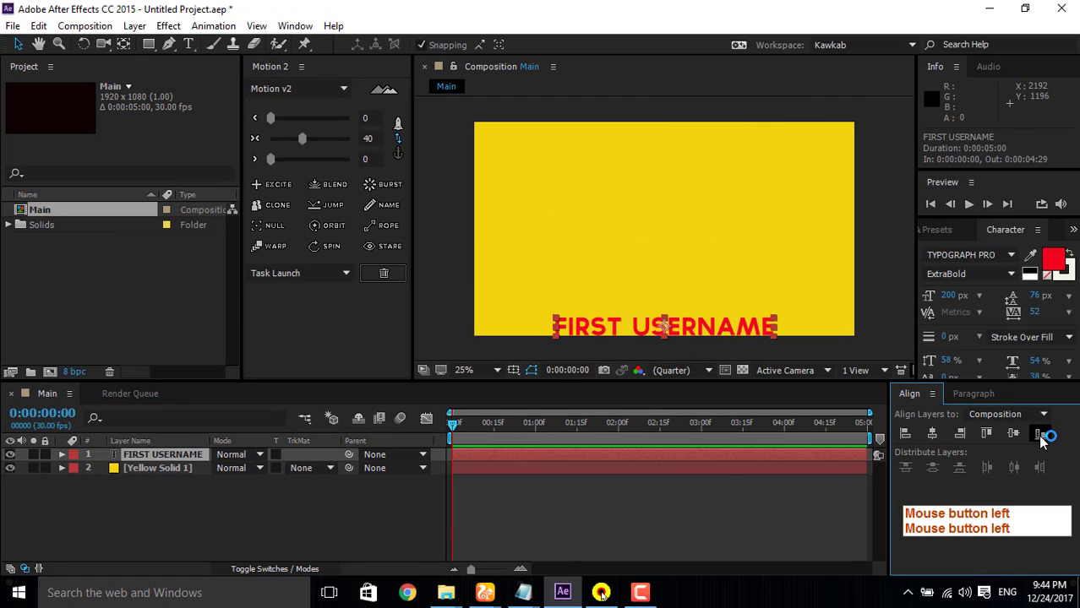
pyautogui.click(1011, 435)
pyautogui.click(985, 435)
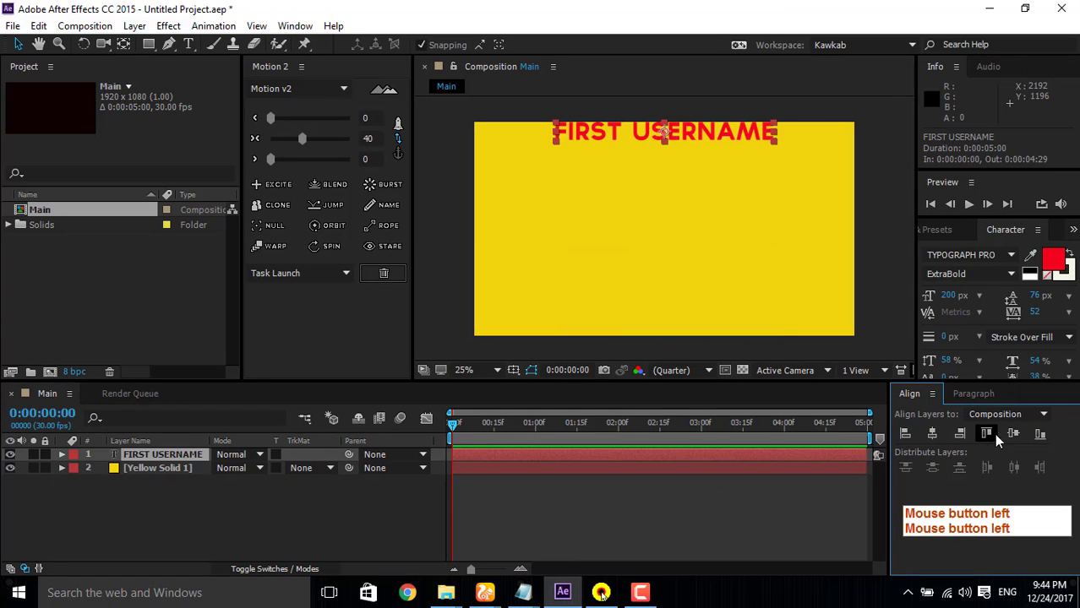
pyautogui.click(1013, 433)
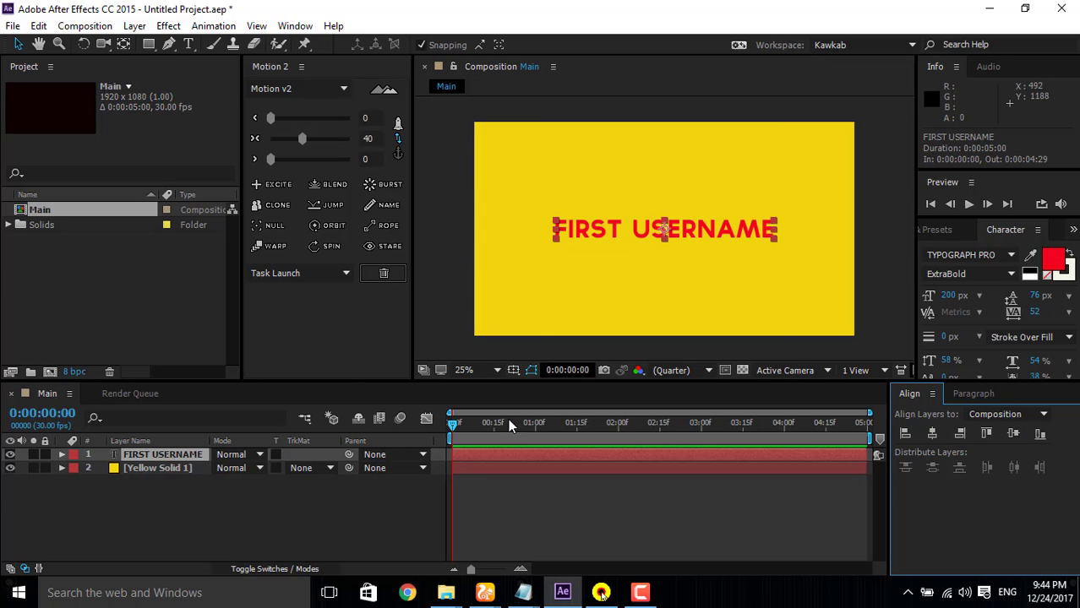
# Step: Add a full-size 1920 × 1080 px solid above the text, with its red colour sampled from the lettering
pyautogui.click(243, 514)
pyautogui.click(120, 503)
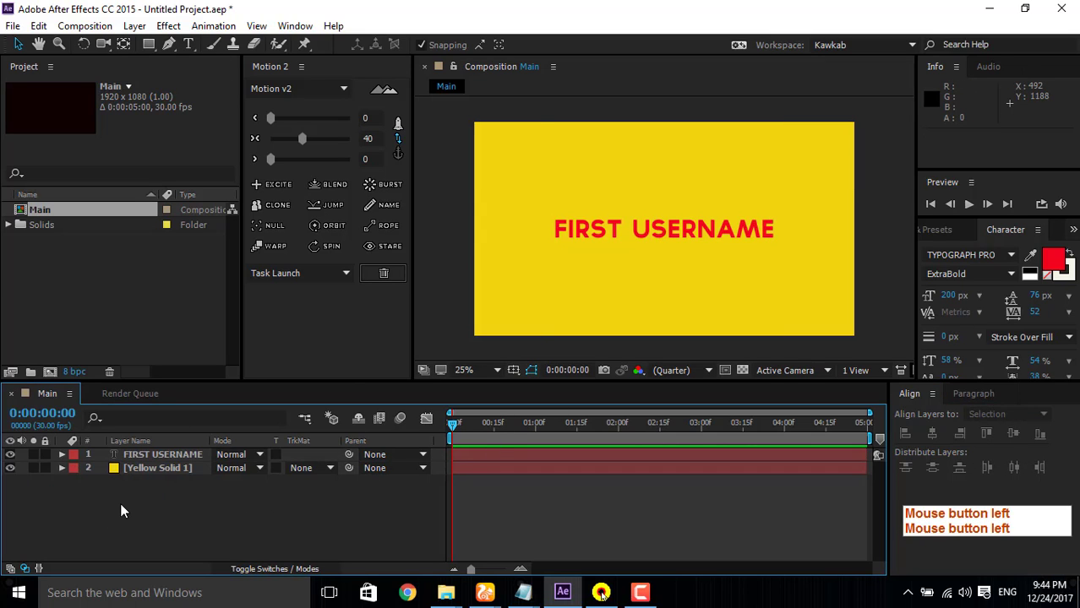
pyautogui.hotkey('ctrl', 'y')
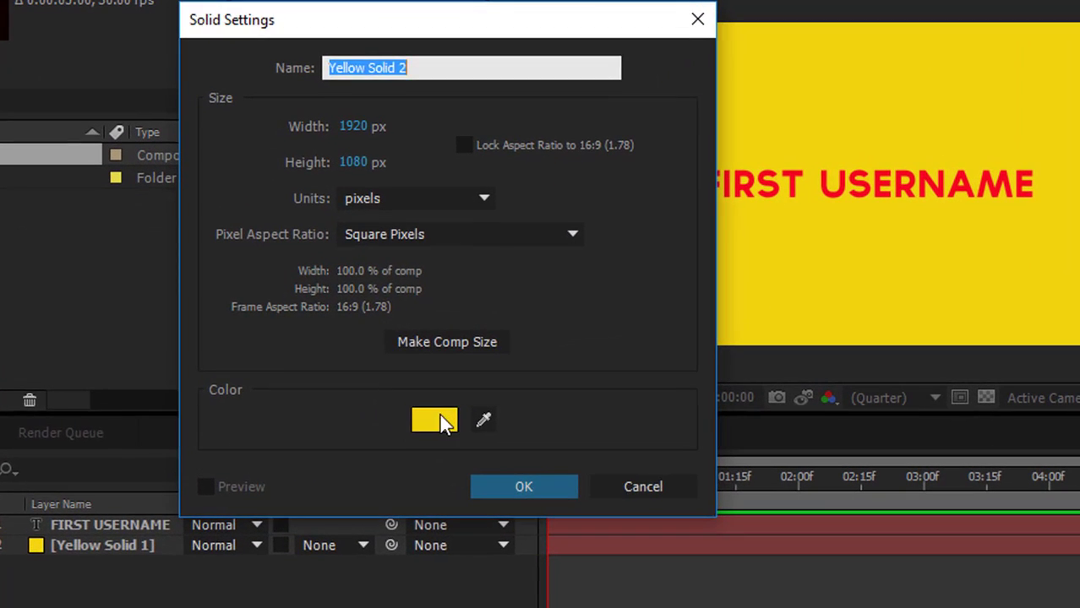
pyautogui.click(377, 384)
pyautogui.click(419, 307)
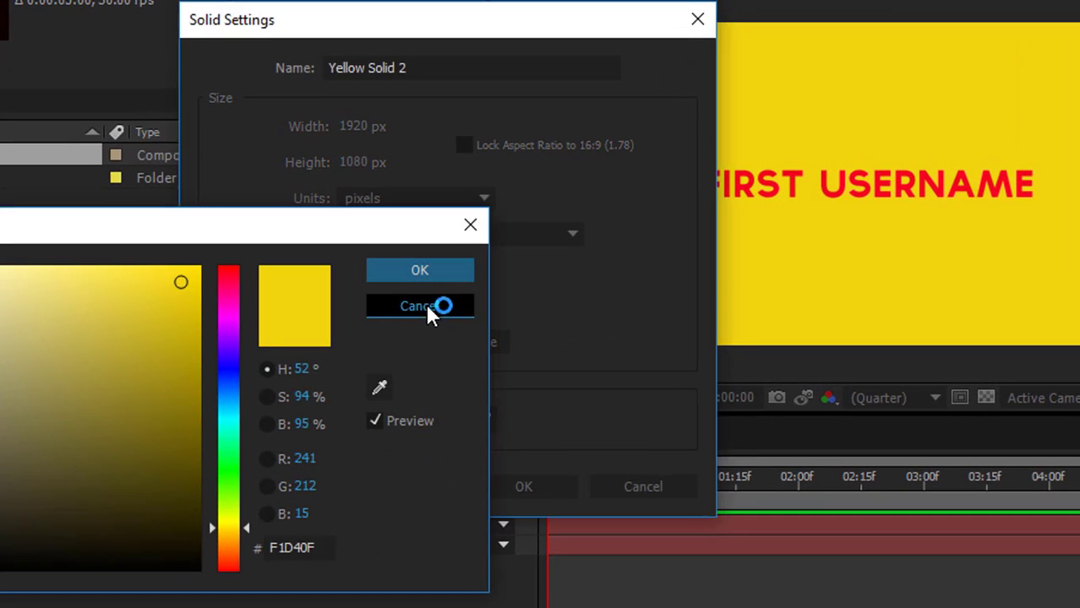
pyautogui.click(484, 420)
pyautogui.click(870, 190)
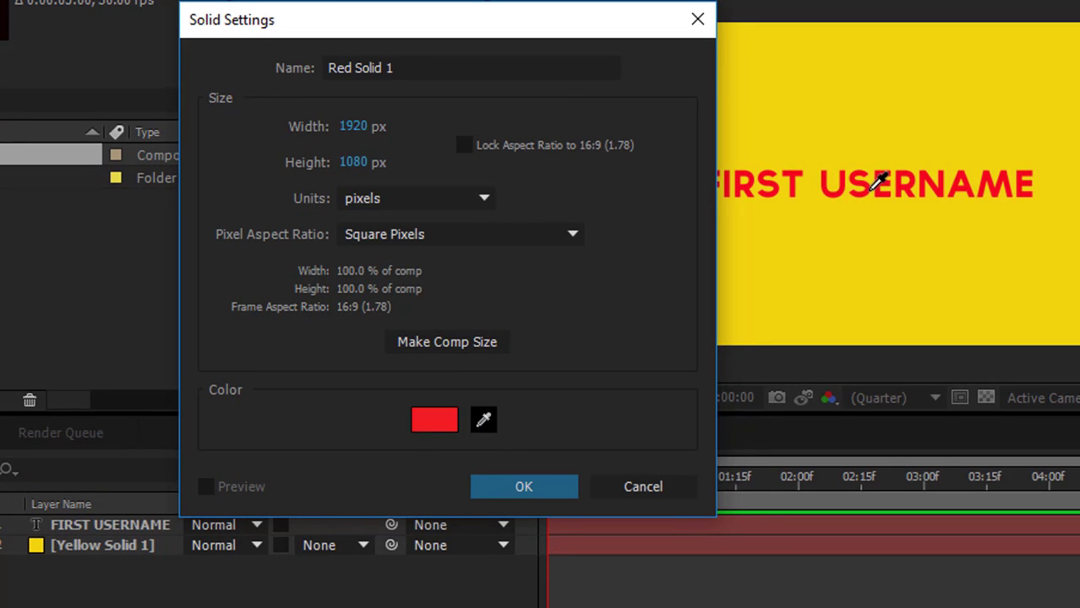
pyautogui.click(567, 487)
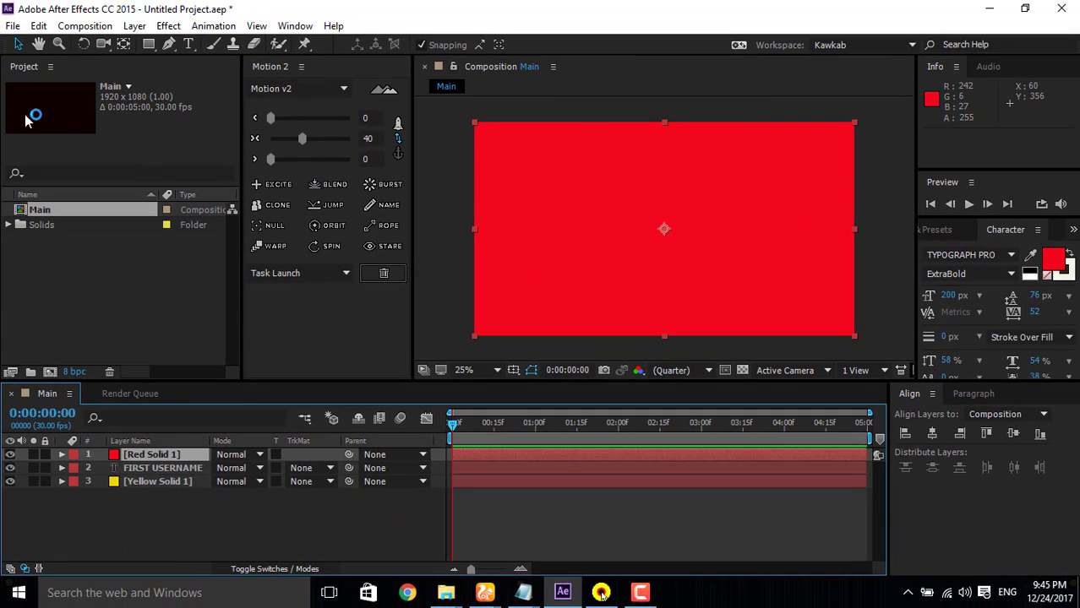
# Step: Rotate the red solid to -45° around its centre with the Rotation tool
pyautogui.press('w')
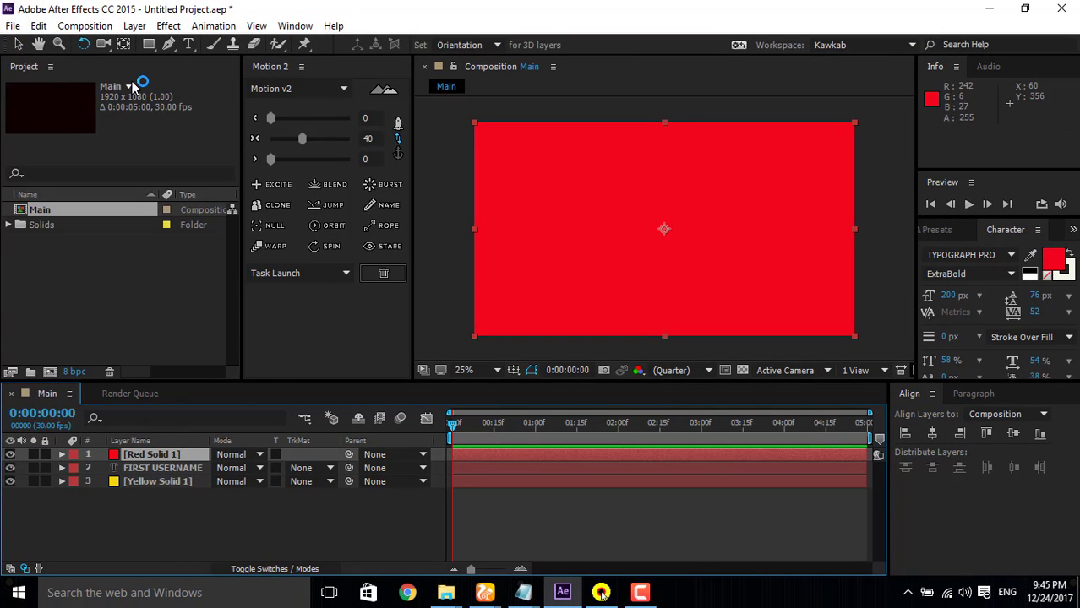
pyautogui.click(83, 46)
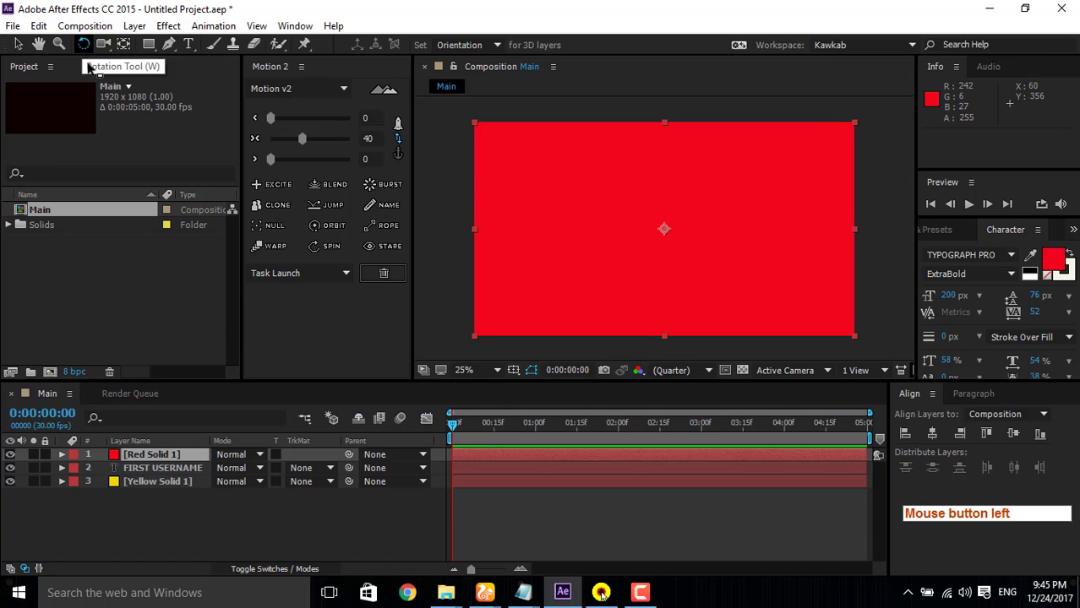
pyautogui.moveTo(858, 140); pyautogui.dragTo(765, 68)
pyautogui.press('shift')
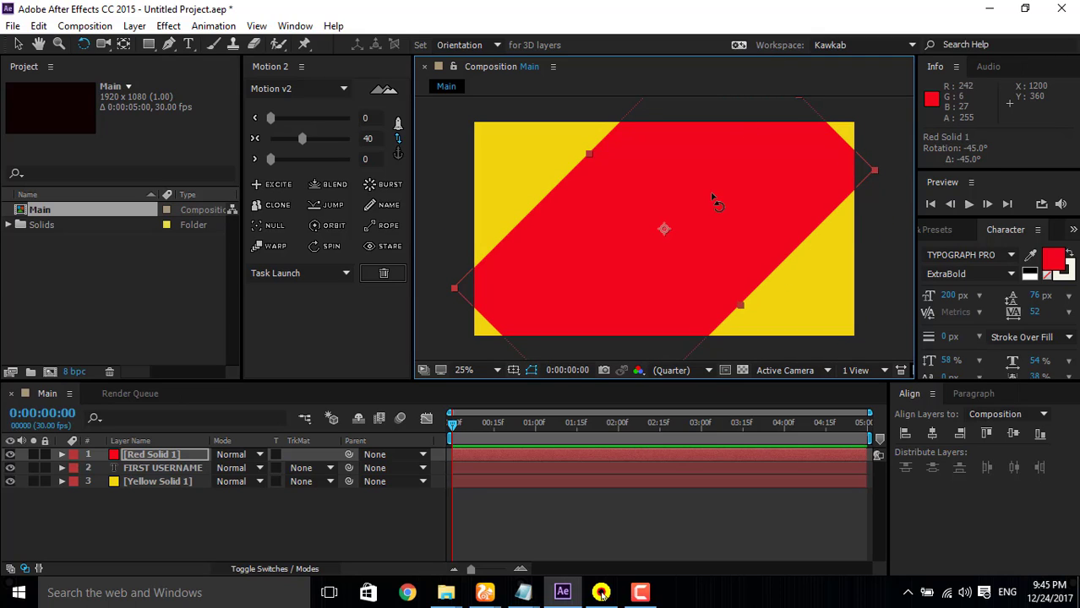
pyautogui.press(',')
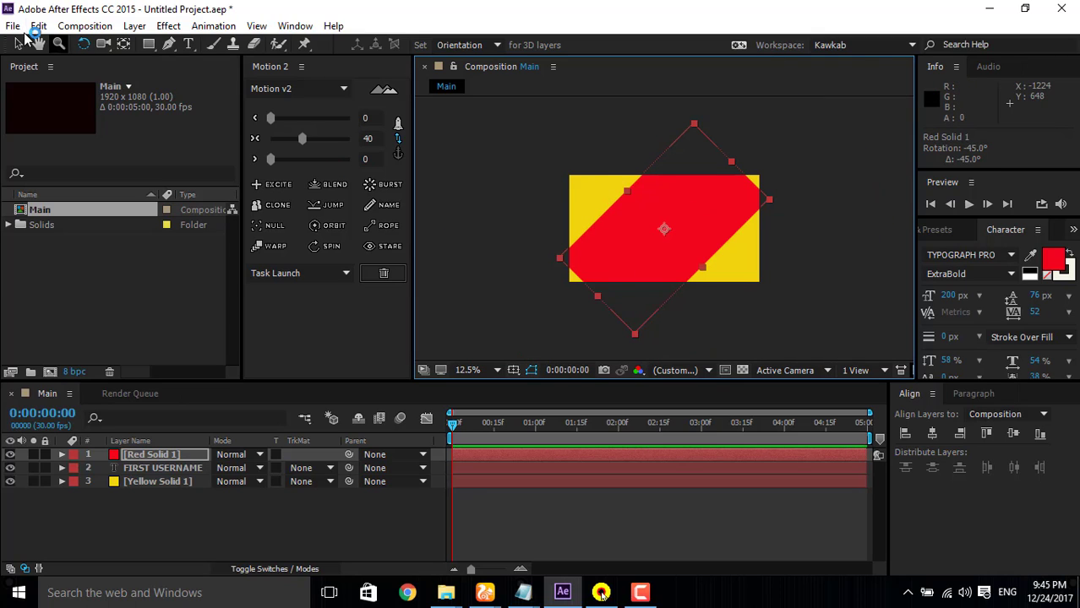
# Step: Stretch the rotated red solid to 160% along its length and move it to the composition's top-left corner at position 0, 0
pyautogui.click(19, 45)
pyautogui.moveTo(598, 295); pyautogui.dragTo(550, 338)
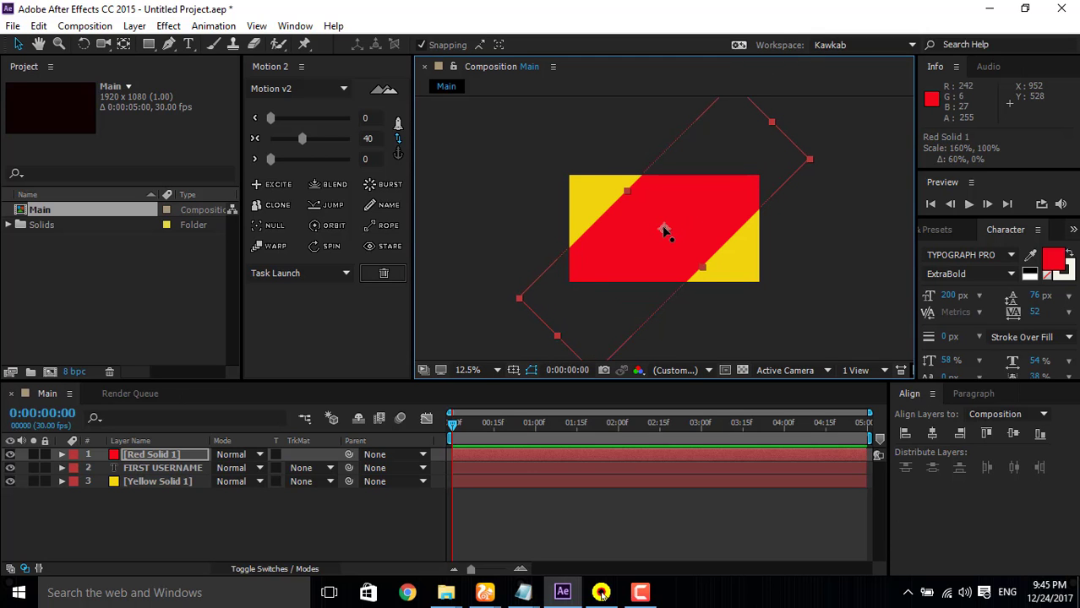
pyautogui.moveTo(664, 230); pyautogui.dragTo(550, 167)
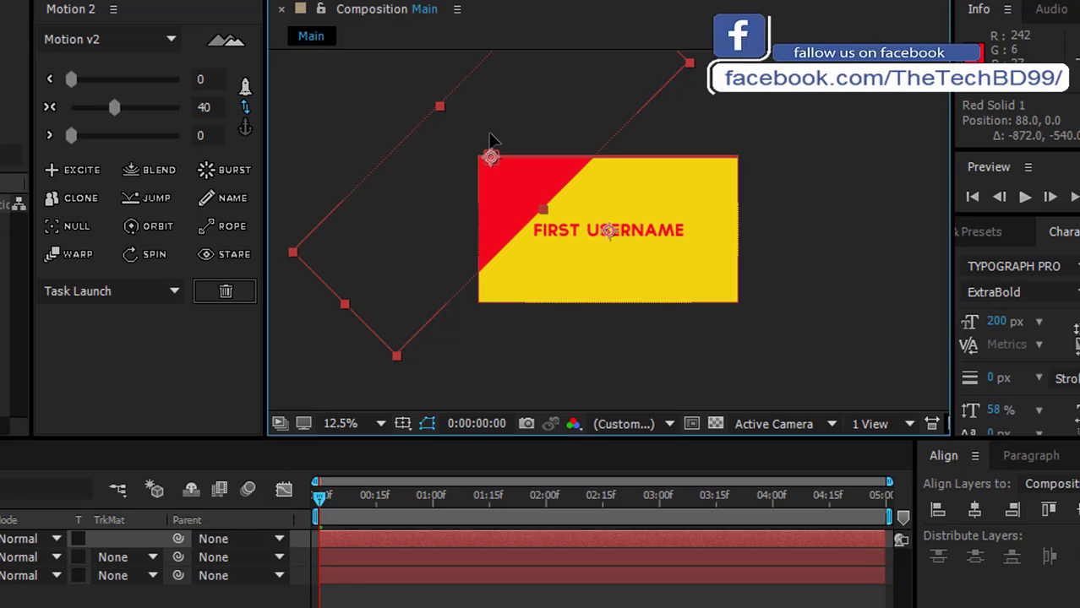
pyautogui.moveTo(490, 134); pyautogui.dragTo(494, 140)
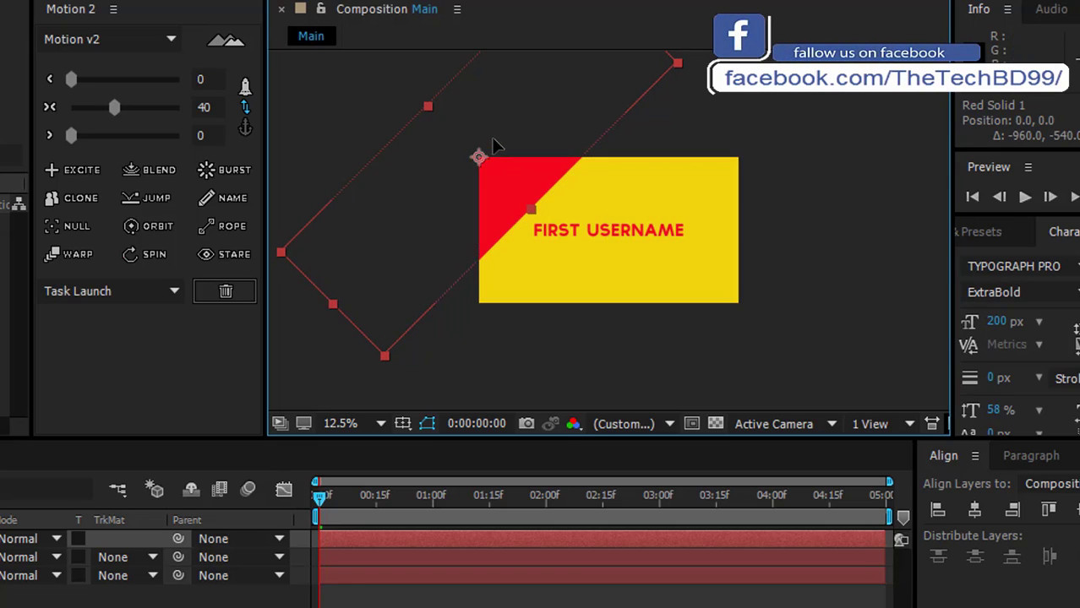
# Step: Nudge the red solid in small increments to position -32, 104 so it covers the composition's top-left corner diagonally
pyautogui.press('Down')
pyautogui.press('Down')
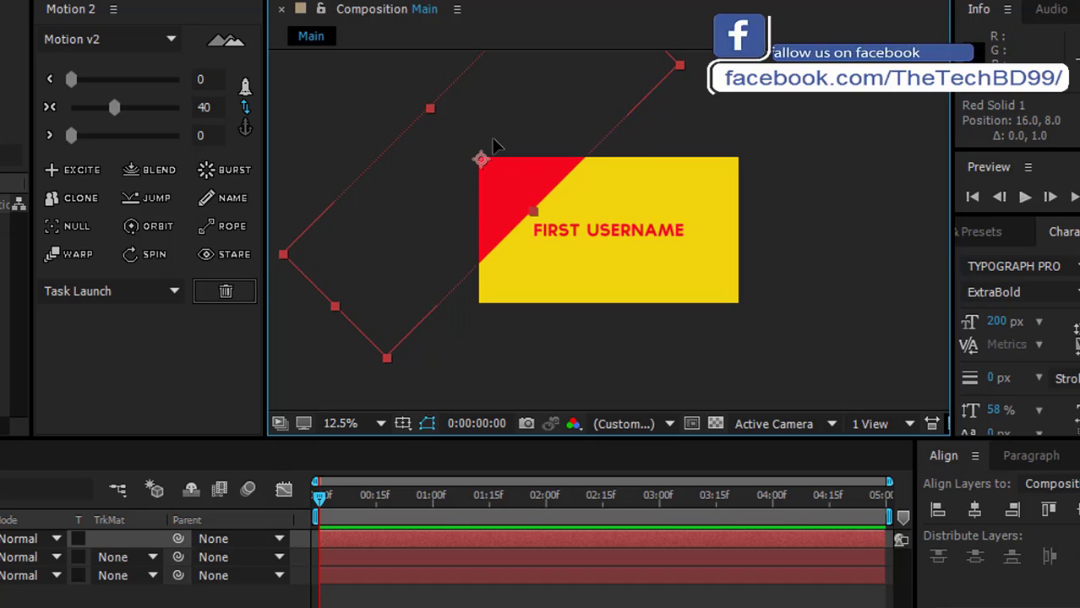
pyautogui.press('Right')
pyautogui.press('Right')
pyautogui.press('Down')
pyautogui.press('Down')
pyautogui.press('Left')
pyautogui.press('Left')
pyautogui.press('Left')
pyautogui.press('Left')
pyautogui.press('Left')
pyautogui.press('Left')
pyautogui.press('Left')
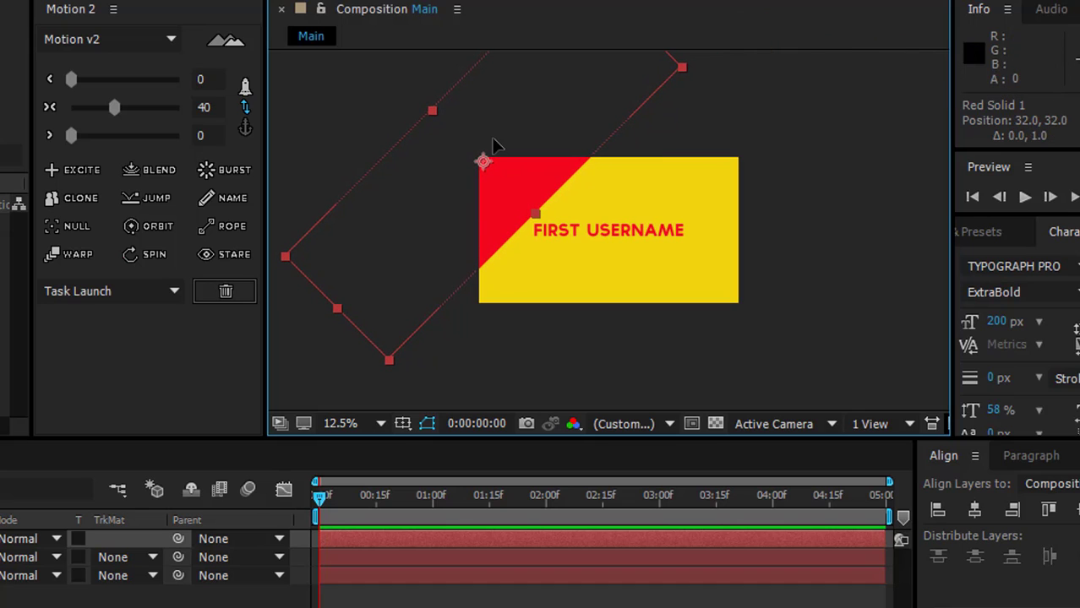
pyautogui.press('Left')
pyautogui.press('Left')
pyautogui.press('Left')
pyautogui.press('Left')
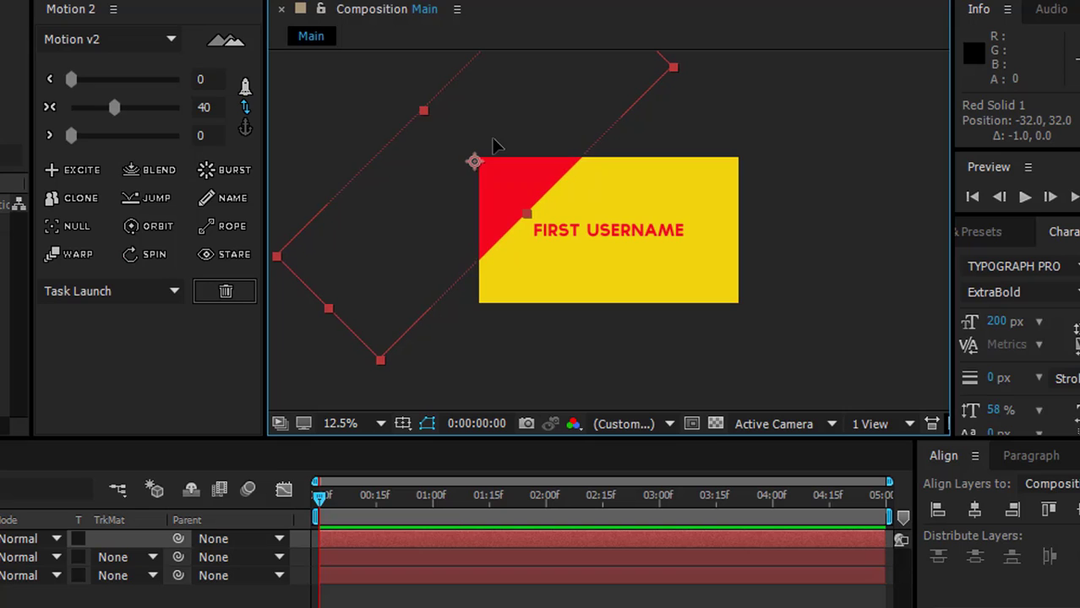
pyautogui.press('Down')
pyautogui.press('Down')
pyautogui.press('Down')
pyautogui.press('Down')
pyautogui.press('Down')
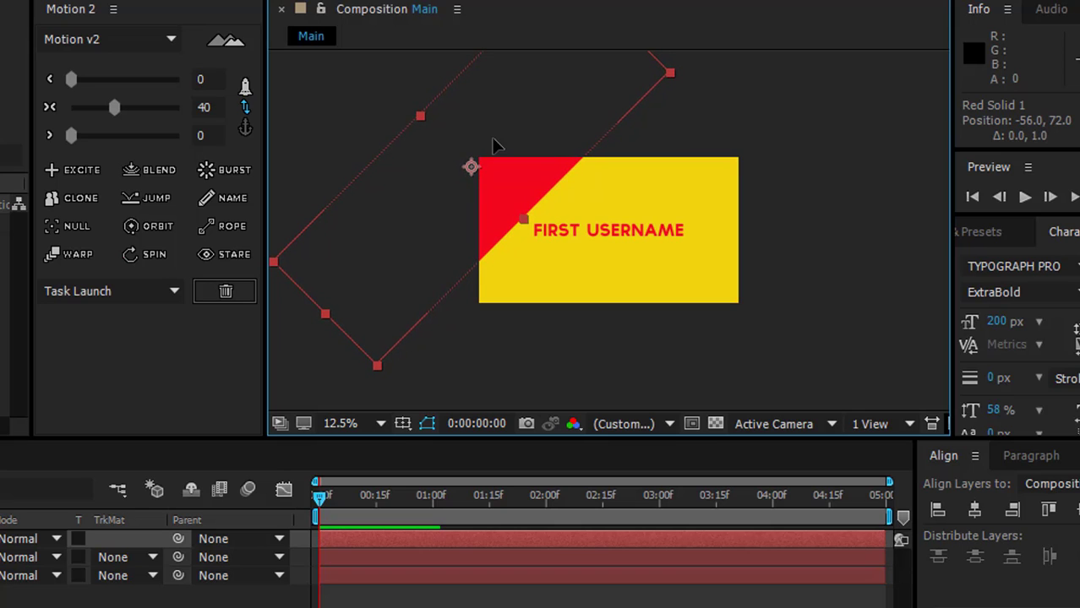
pyautogui.press('Right')
pyautogui.press('Right')
pyautogui.press('Right')
pyautogui.press('Down')
pyautogui.press('Down')
pyautogui.press('Down')
pyautogui.press('Down')
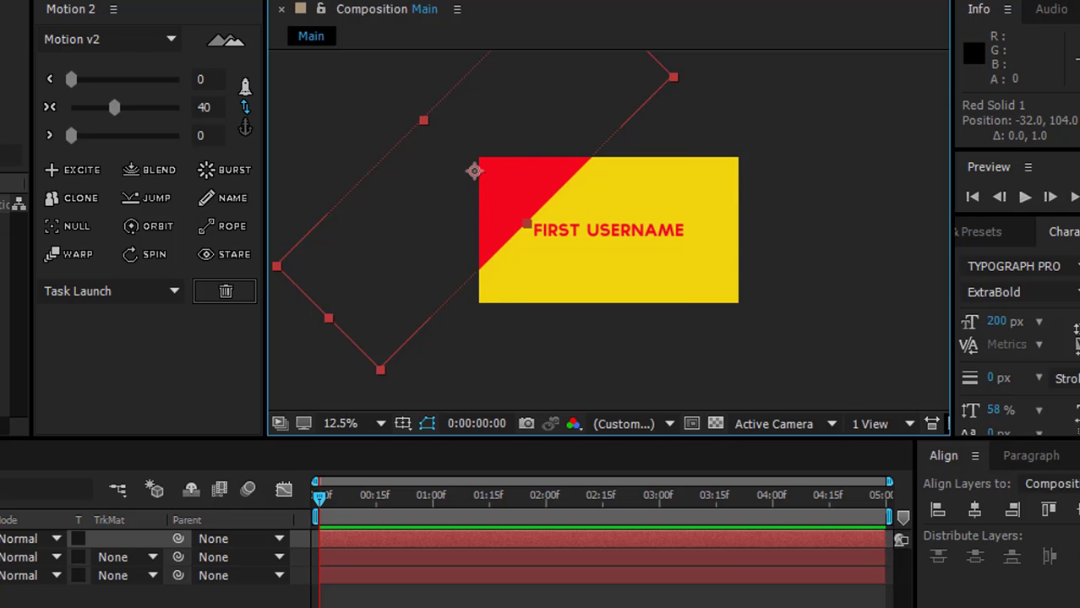
# Step: Rename the red solid layer as 01
pyautogui.click(145, 455)
pyautogui.press('Return')
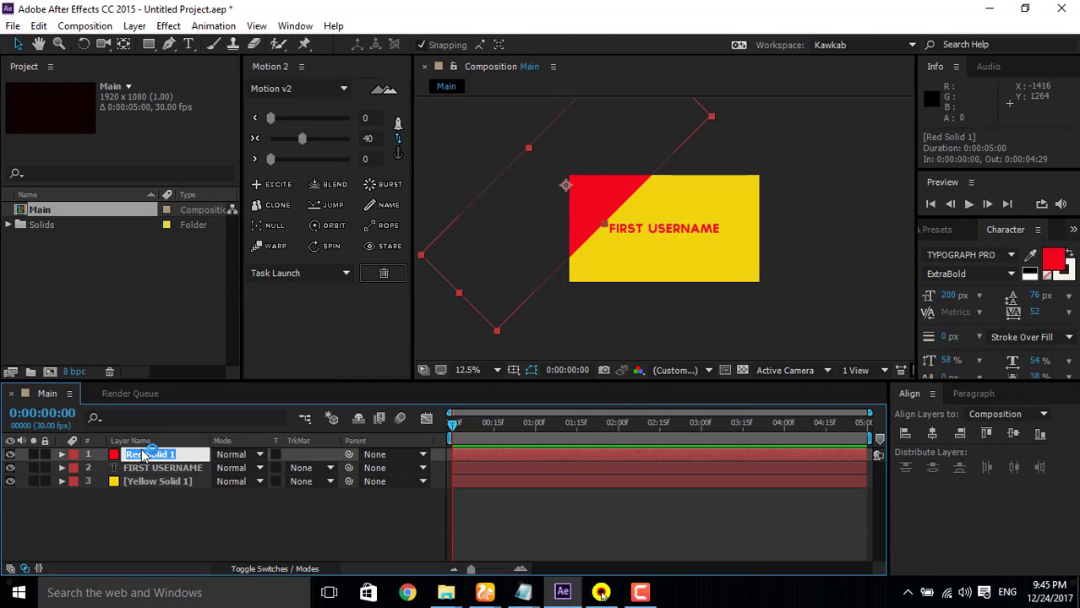
pyautogui.write('01')
pyautogui.press('Return')
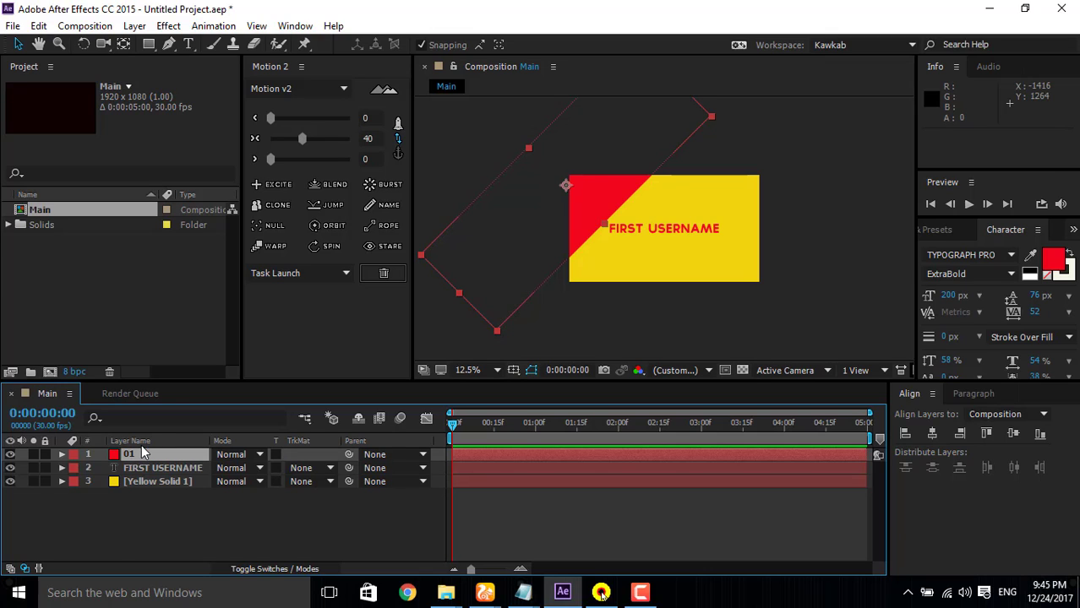
# Step: Duplicate layer 01 and move the copy to the composition's bottom-right corner
pyautogui.click(133, 457)
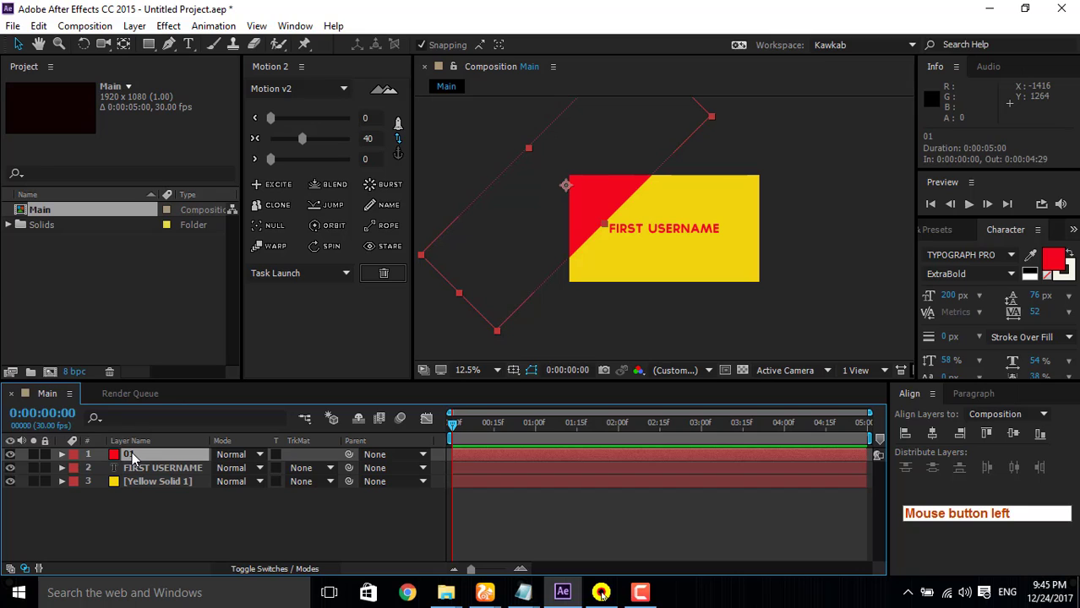
pyautogui.hotkey('ctrl', 'd')
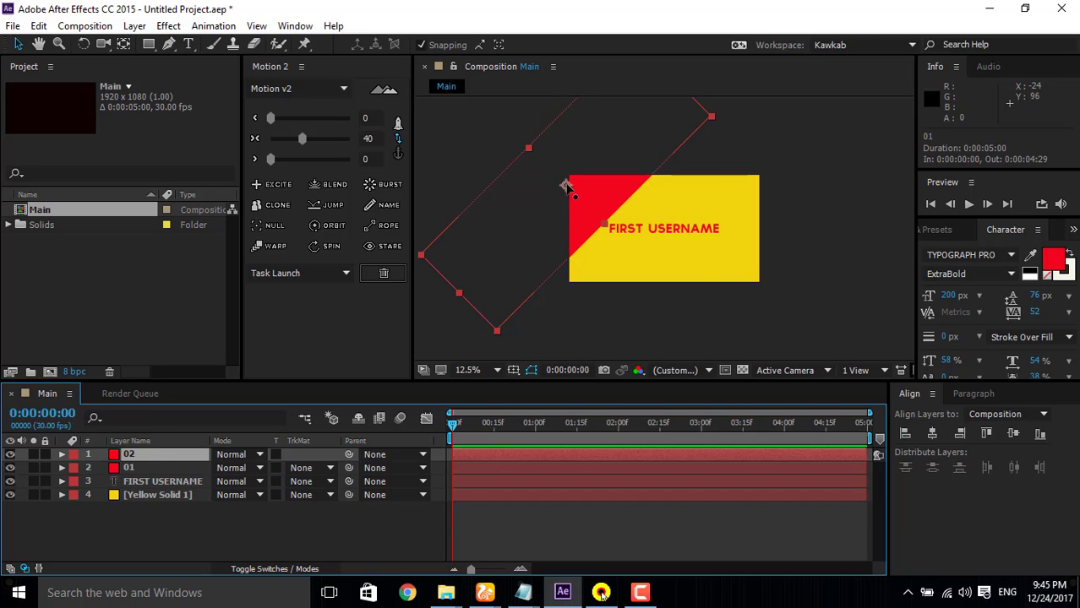
pyautogui.moveTo(566, 186); pyautogui.dragTo(755, 302)
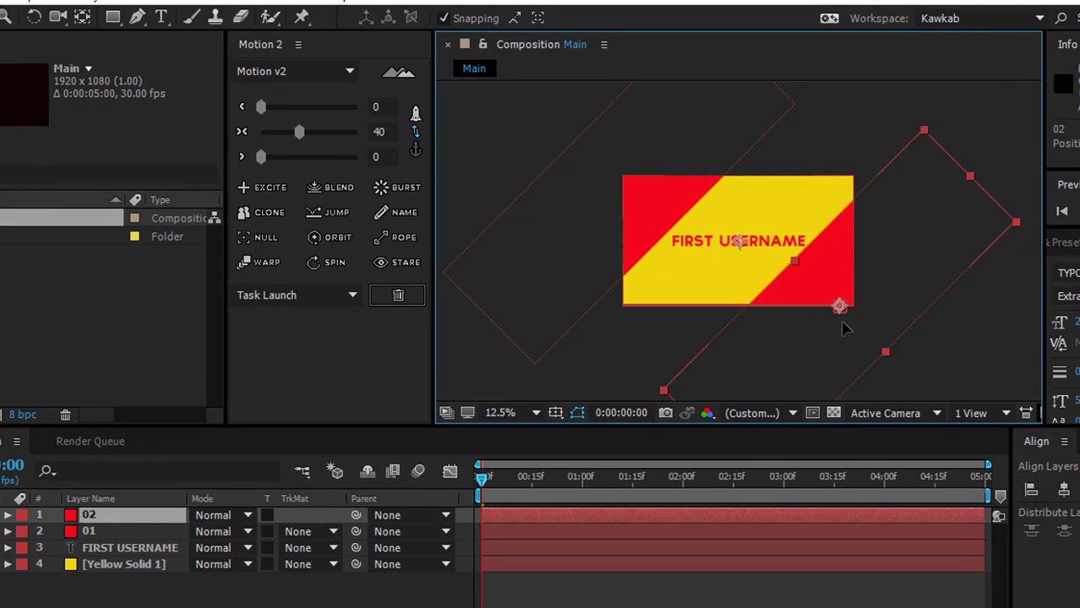
# Step: Nudge the bottom-right red solid to position 1896, 1032 so its corner triangle balances the top-left one
pyautogui.press('Right')
pyautogui.press('Right')
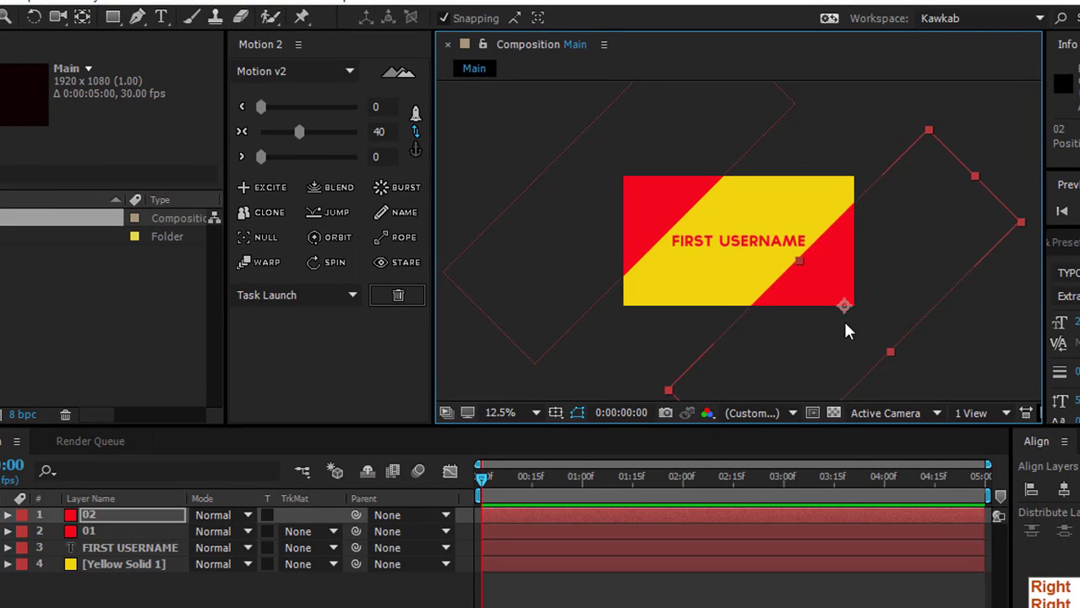
pyautogui.press('Up')
pyautogui.press('Right')
pyautogui.press('Right')
pyautogui.press('Right')
pyautogui.press('Right')
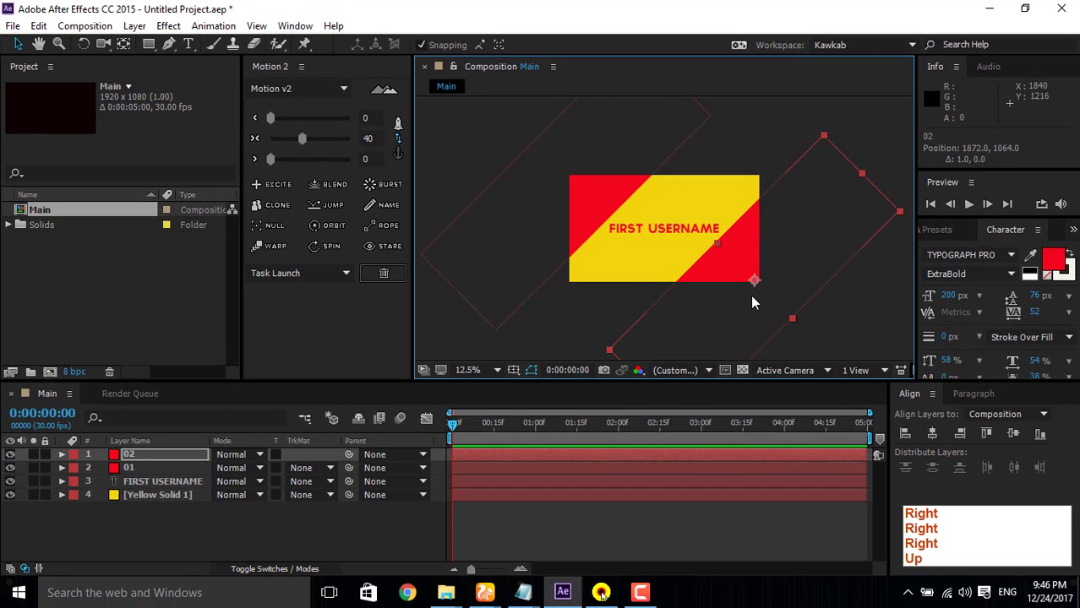
pyautogui.press('Up')
pyautogui.press('Up')
pyautogui.press('Right')
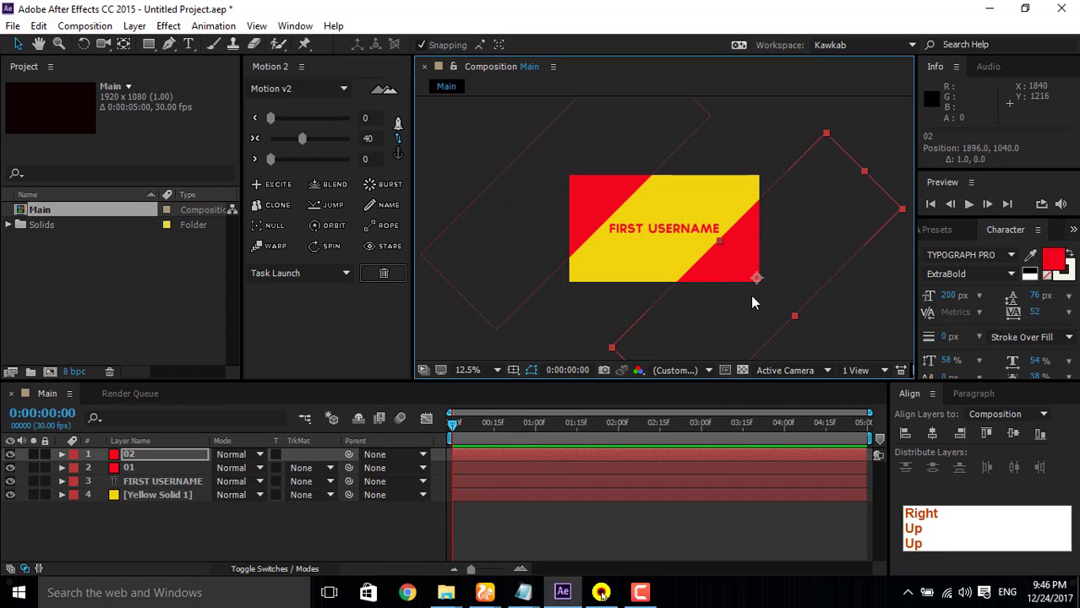
pyautogui.press('Up')
pyautogui.press('Right')
pyautogui.press('Right')
pyautogui.press('Right')
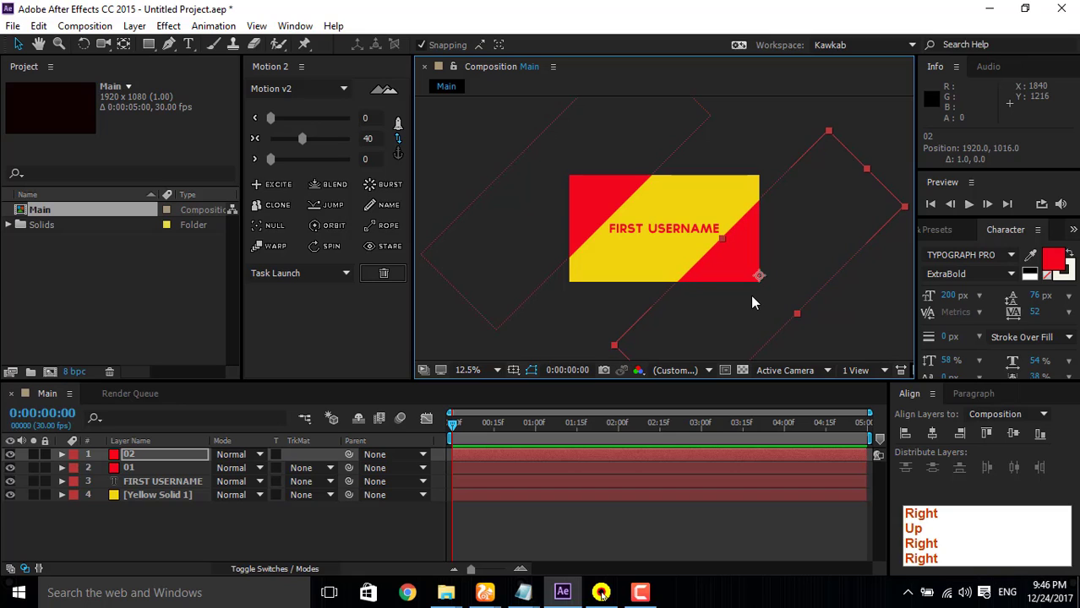
pyautogui.press('Left')
pyautogui.press('Left')
pyautogui.press('Left')
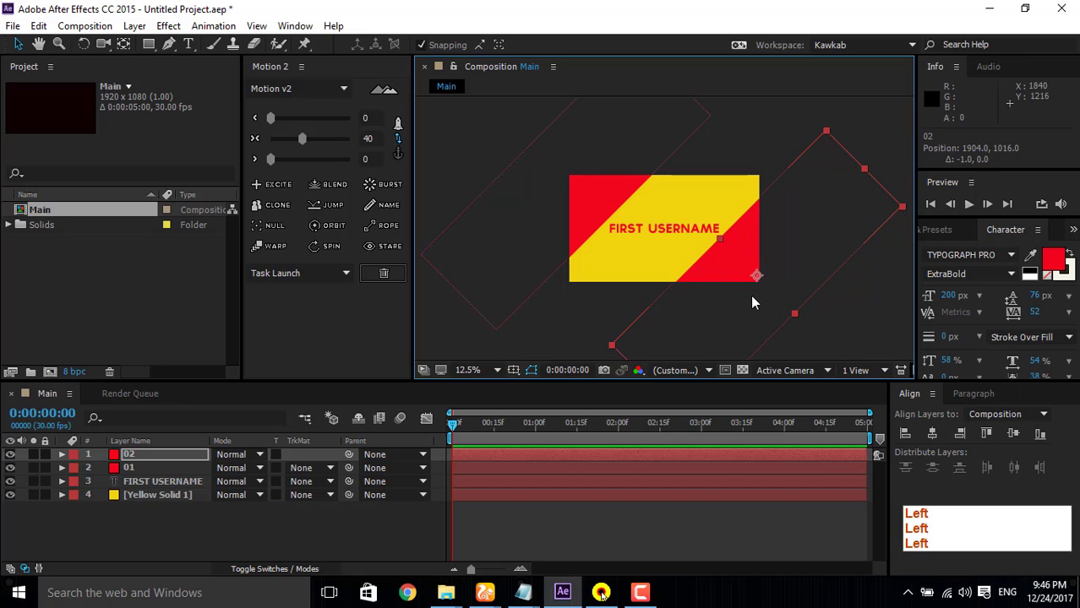
pyautogui.press('Down')
pyautogui.press('Down')
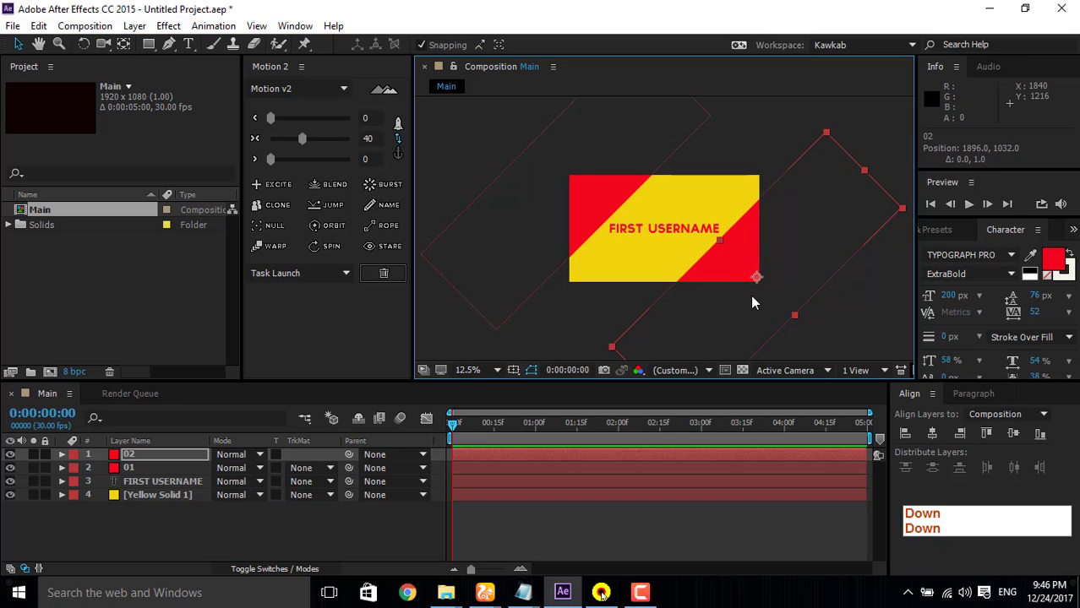
# Step: Duplicate the bottom-right red solid, narrow the copy into a thin diagonal strip and place it at 232, 1792 beside the original
pyautogui.click(135, 454)
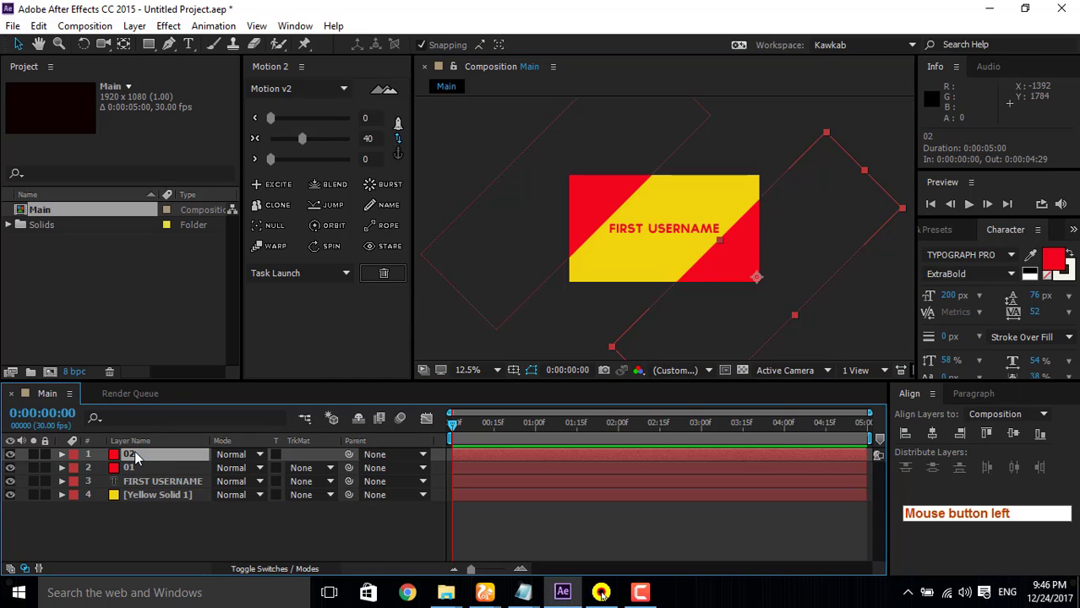
pyautogui.hotkey('ctrl', 'd')
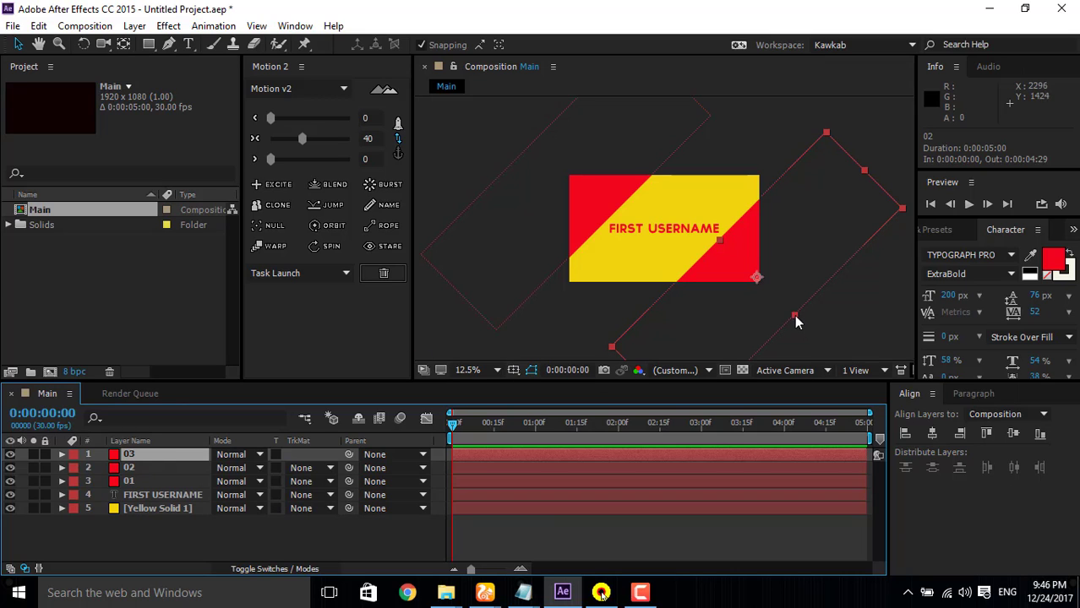
pyautogui.moveTo(794, 315); pyautogui.dragTo(594, 355)
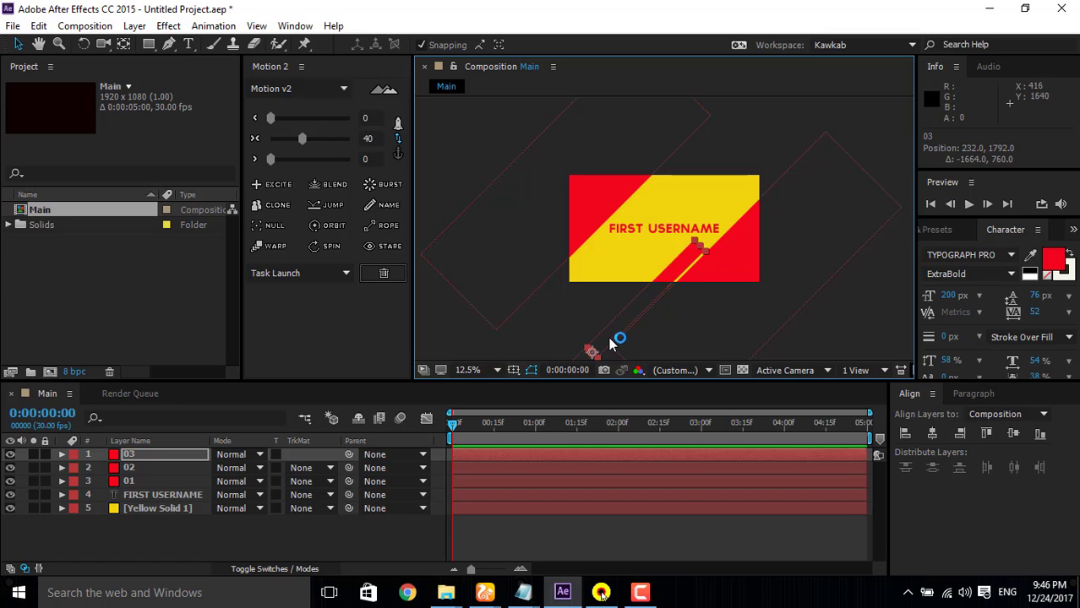
# Step: Duplicate the thin red strip and move the copy beside it to about -192, 1864
pyautogui.click(159, 452)
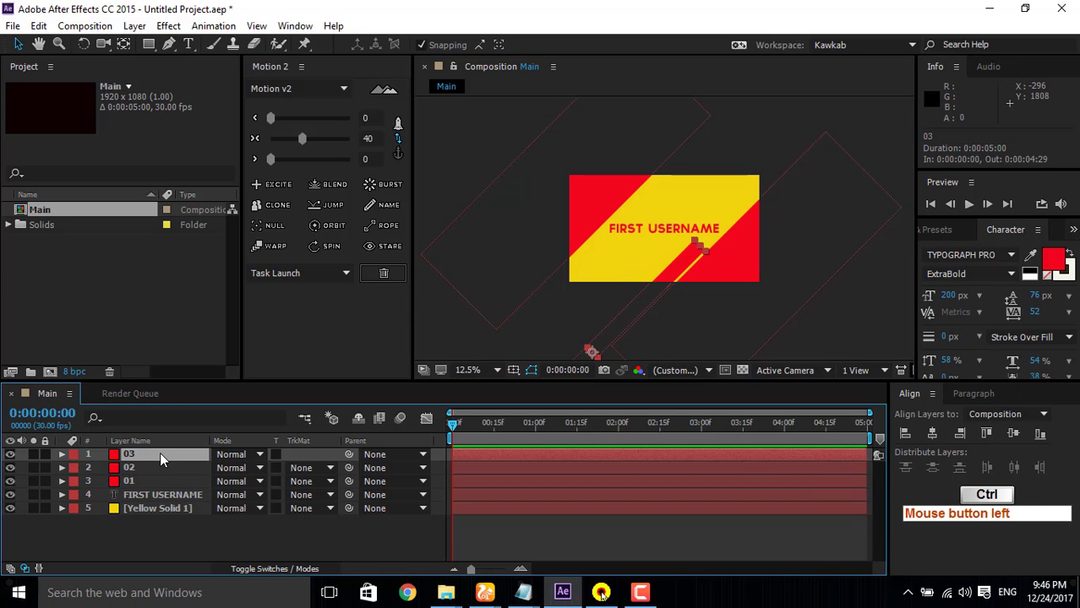
pyautogui.hotkey('ctrl', 'd')
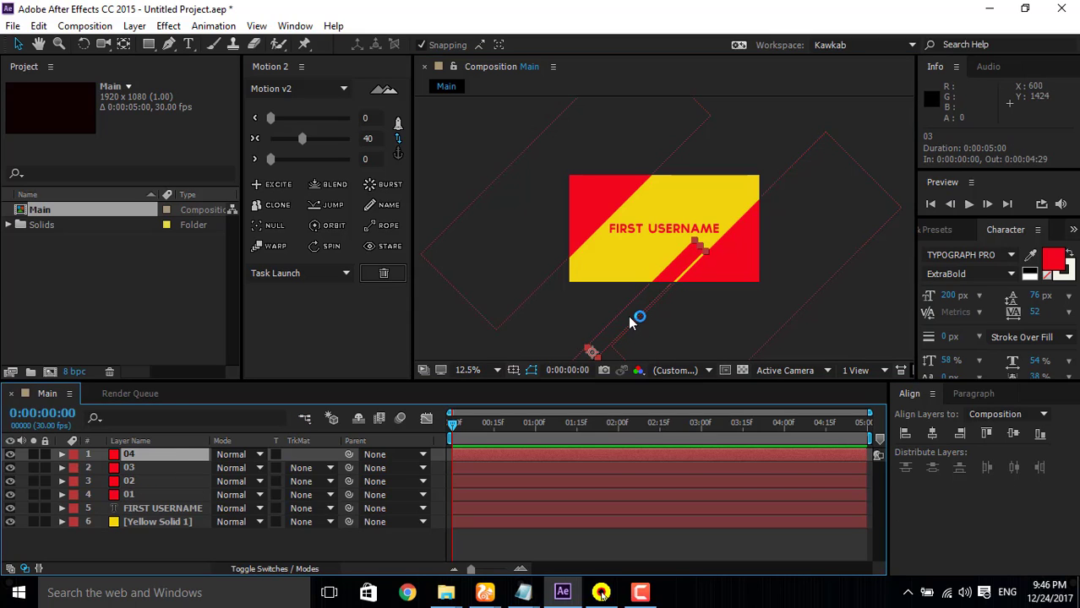
pyautogui.moveTo(636, 326); pyautogui.dragTo(586, 322)
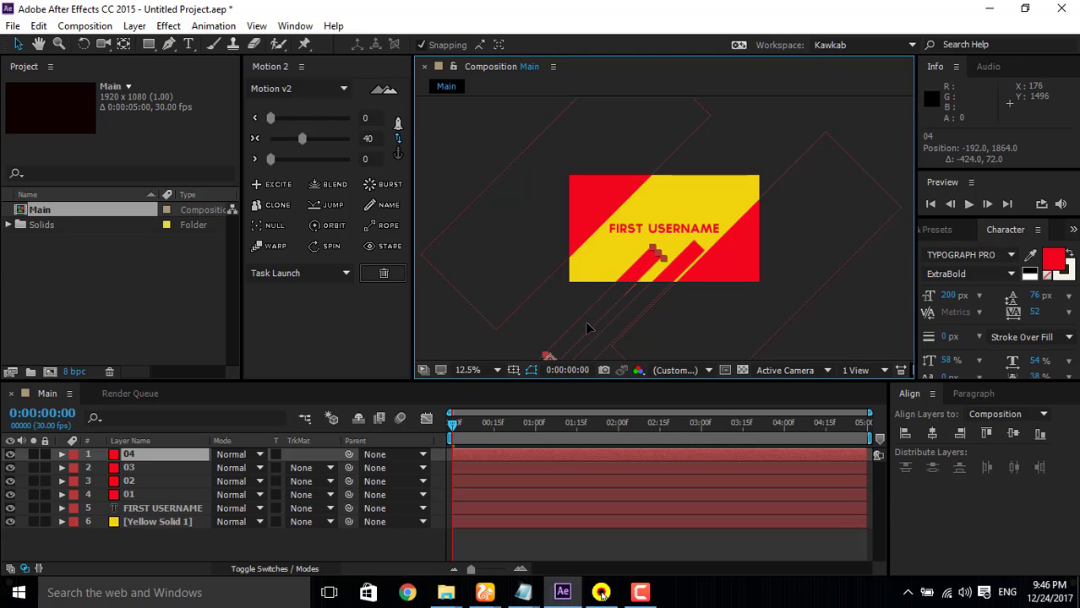
# Step: Nudge the second thin strip to position -136, 1904, leaving a narrow gap beside the first strip, and deselect it
pyautogui.press('Right')
pyautogui.press('Right')
pyautogui.press('Right')
pyautogui.press('Down')
pyautogui.press('Right')
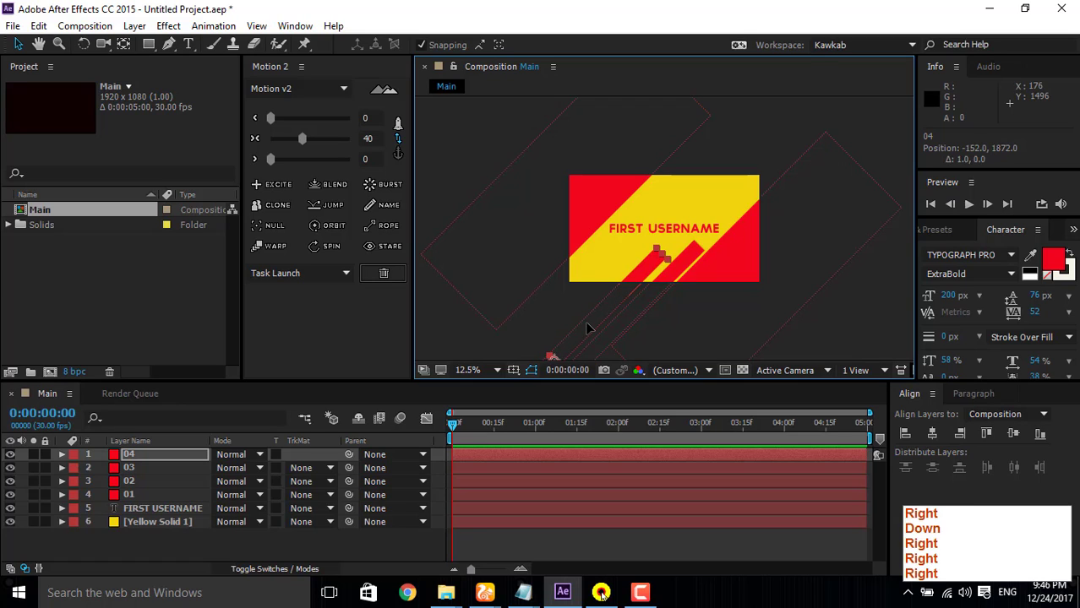
pyautogui.press('Down')
pyautogui.press('Down')
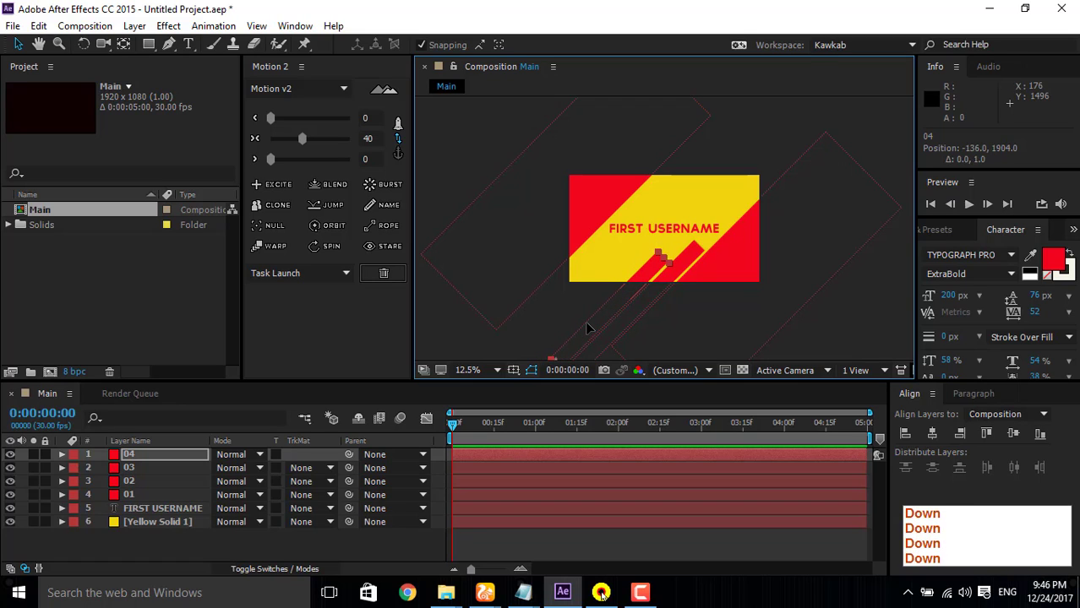
pyautogui.click(563, 305)
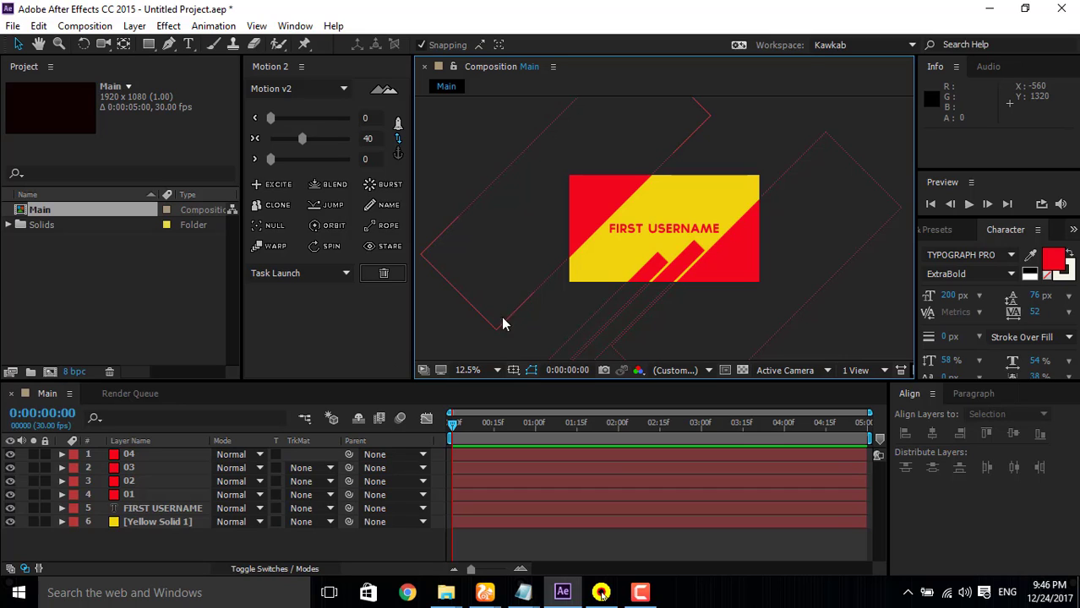
# Step: Duplicate both thin strips, layers 03 and 04, and move the copies together to the composition's upper edge beside the top-left red triangle
pyautogui.click(136, 459)
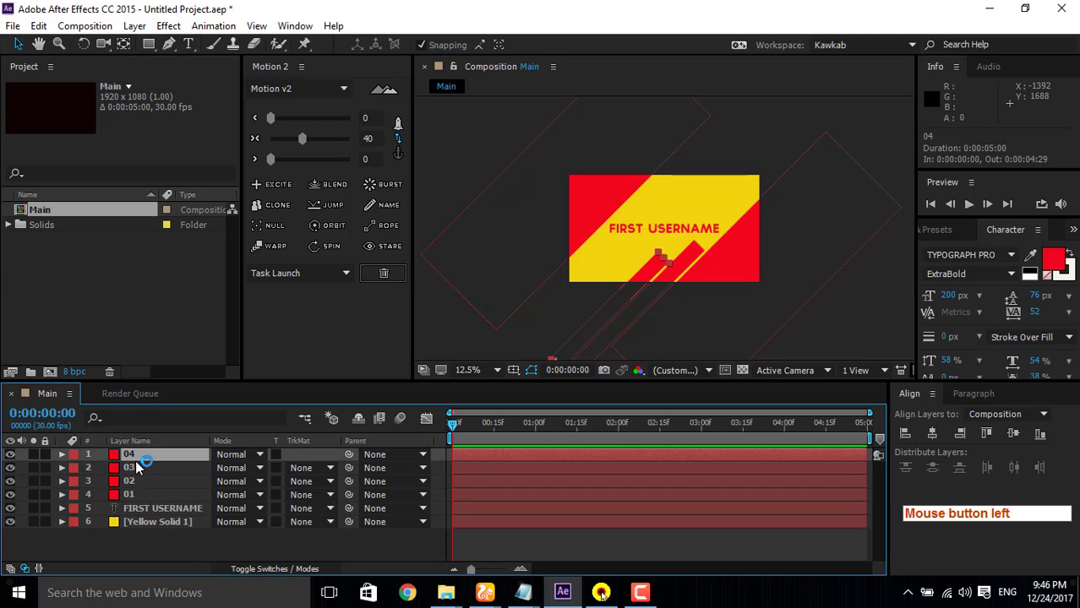
pyautogui.keyDown('ctrl'); pyautogui.click(136, 462); pyautogui.keyUp('ctrl')
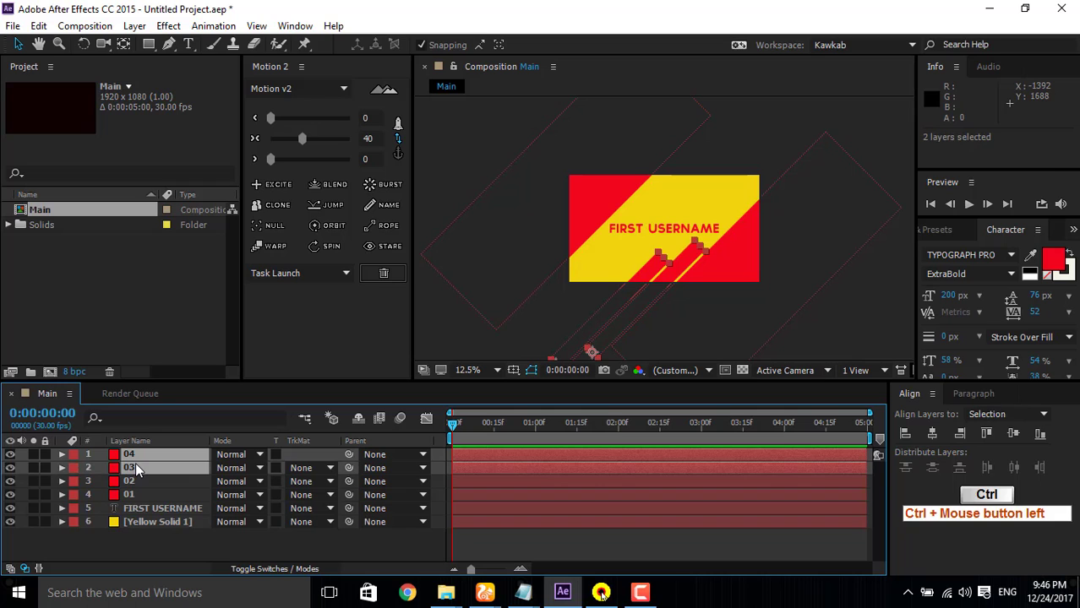
pyautogui.hotkey('ctrl', 'd')
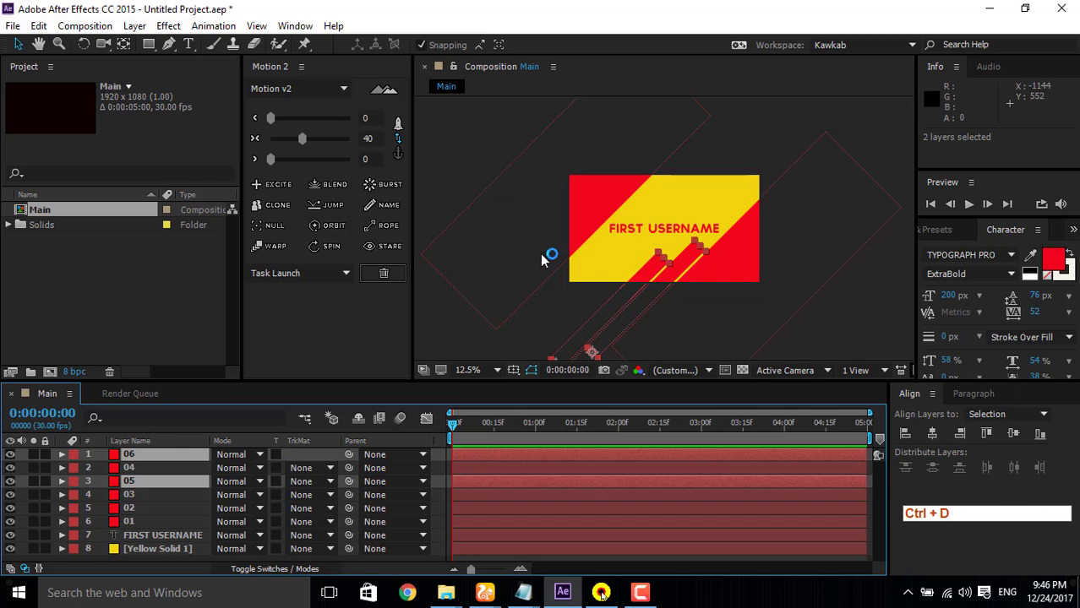
pyautogui.moveTo(634, 305); pyautogui.dragTo(811, 47)
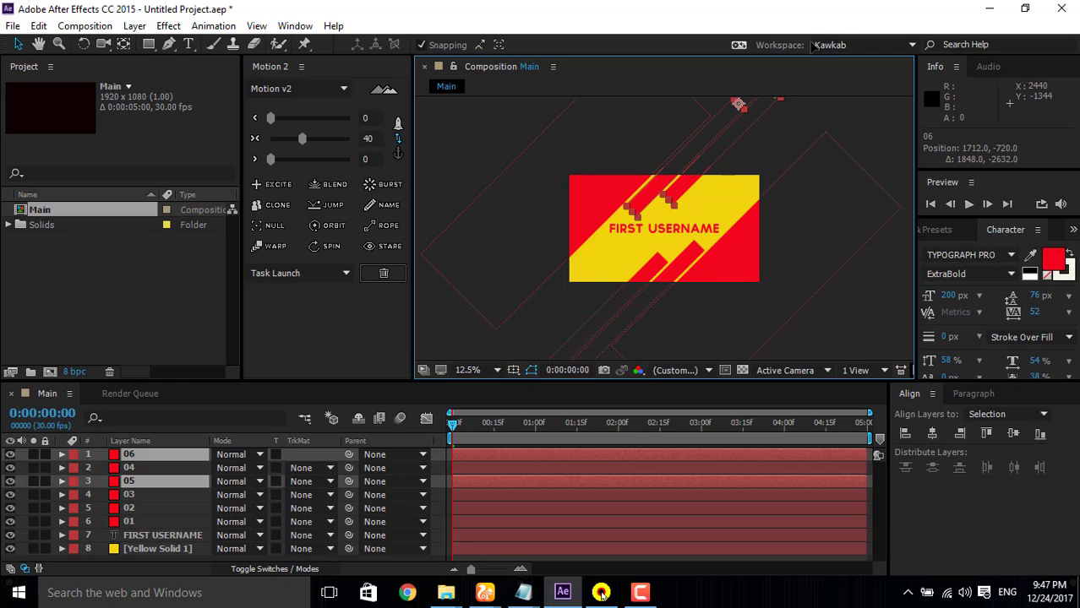
pyautogui.click(768, 130)
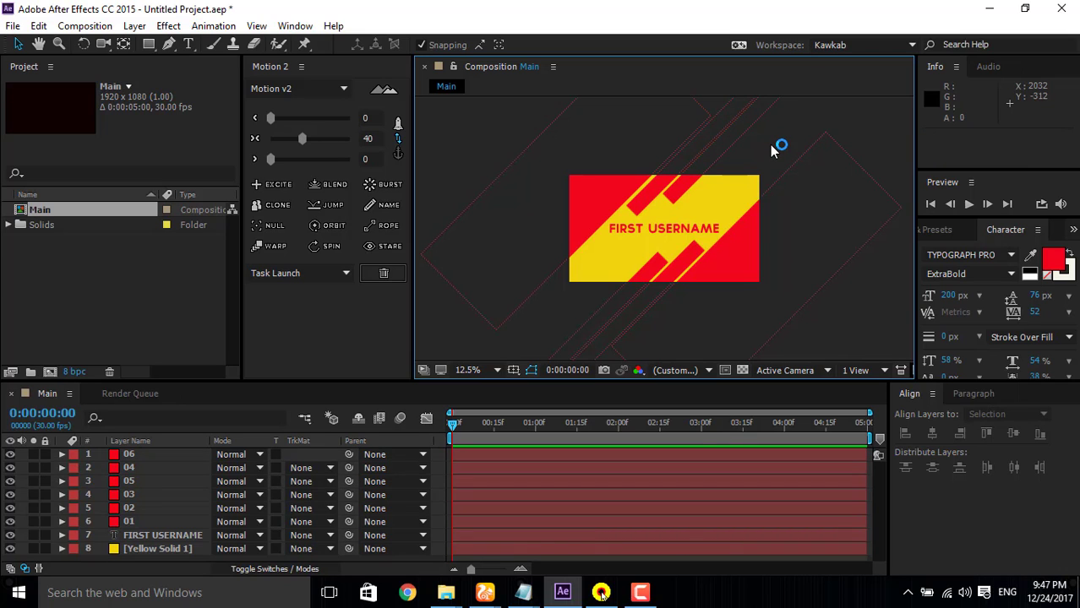
# Step: Nudge layer 06, the upper strip beside the top-left red triangle, to position 1672, -704 to narrow its gap
pyautogui.click(711, 150)
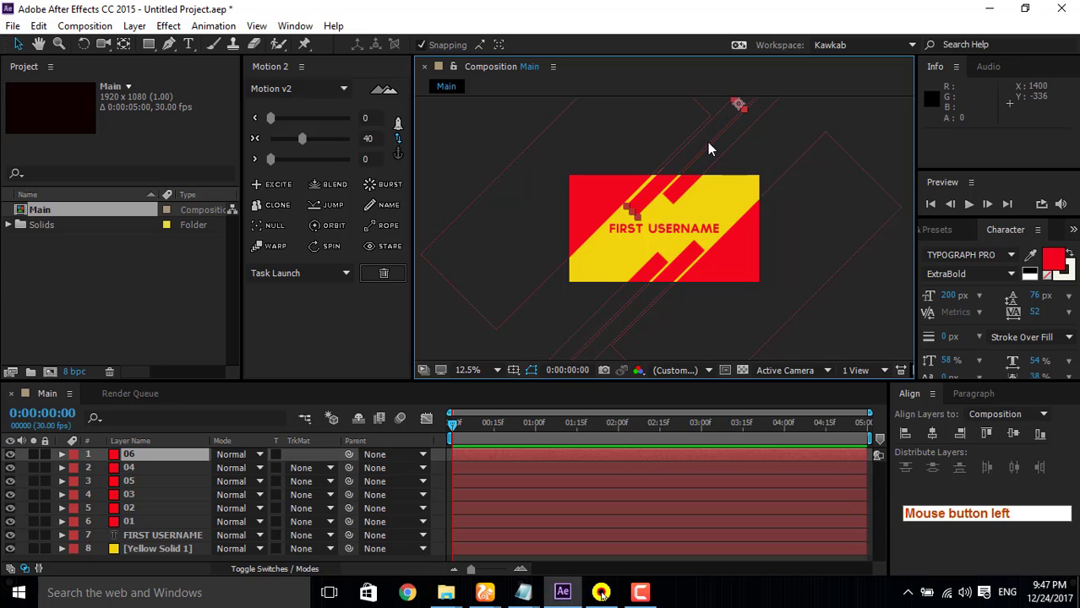
pyautogui.press('Left')
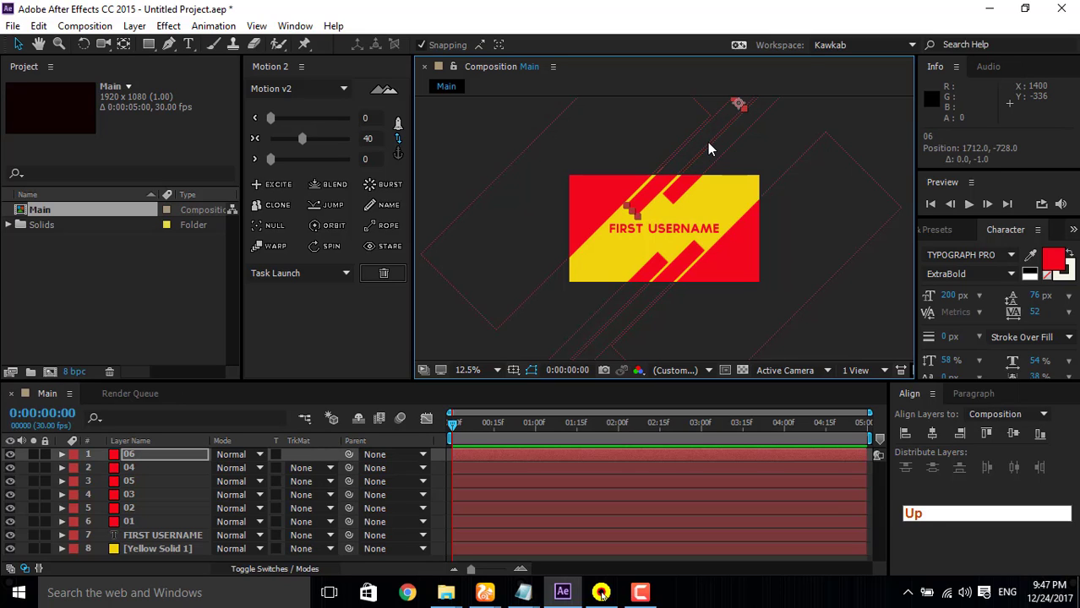
pyautogui.press('Up')
pyautogui.press('Up')
pyautogui.press('Left')
pyautogui.press('Down')
pyautogui.press('Down')
pyautogui.press('Down')
pyautogui.press('Down')
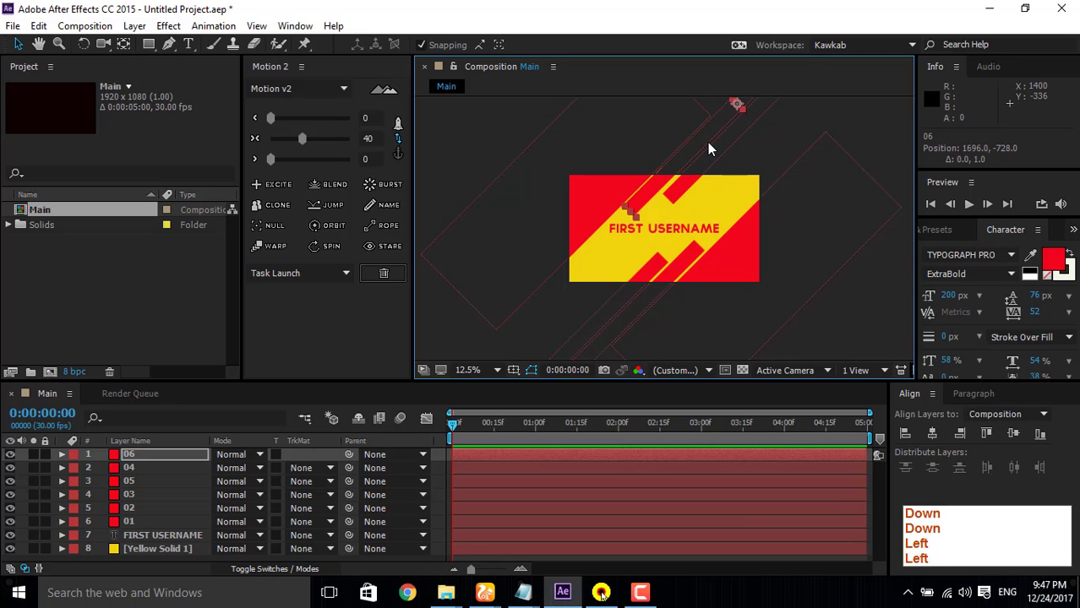
pyautogui.press('Up')
pyautogui.press('Up')
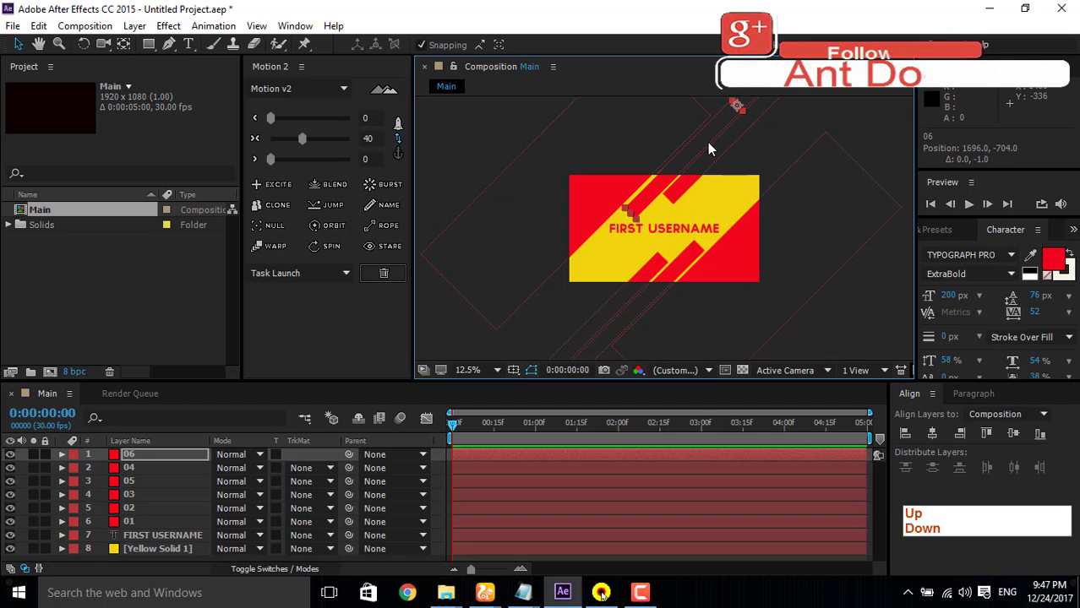
pyautogui.press('Left')
pyautogui.press('Left')
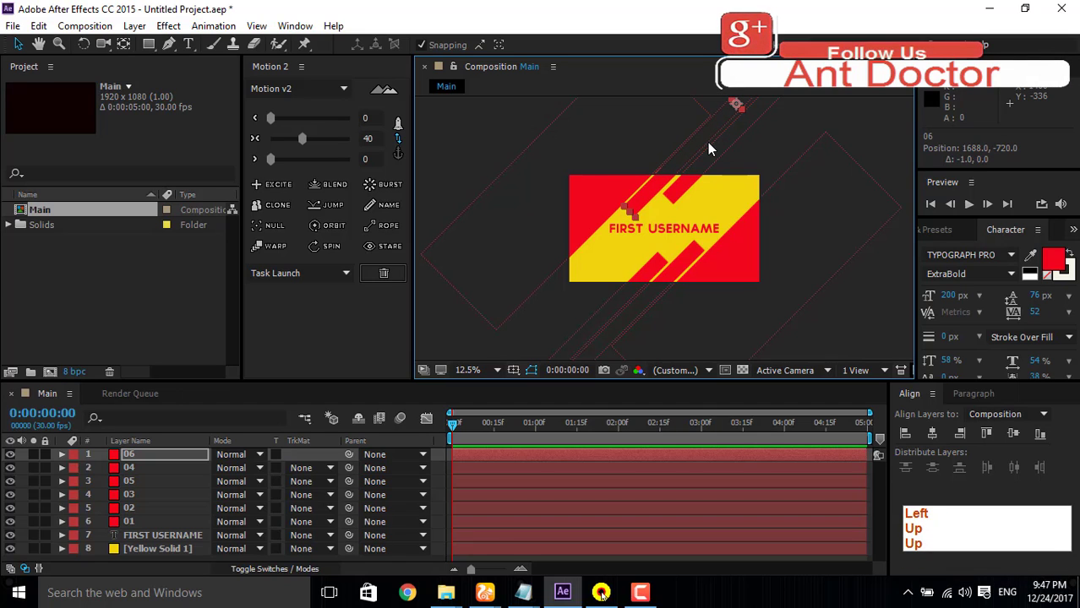
pyautogui.press('Down')
pyautogui.press('Left')
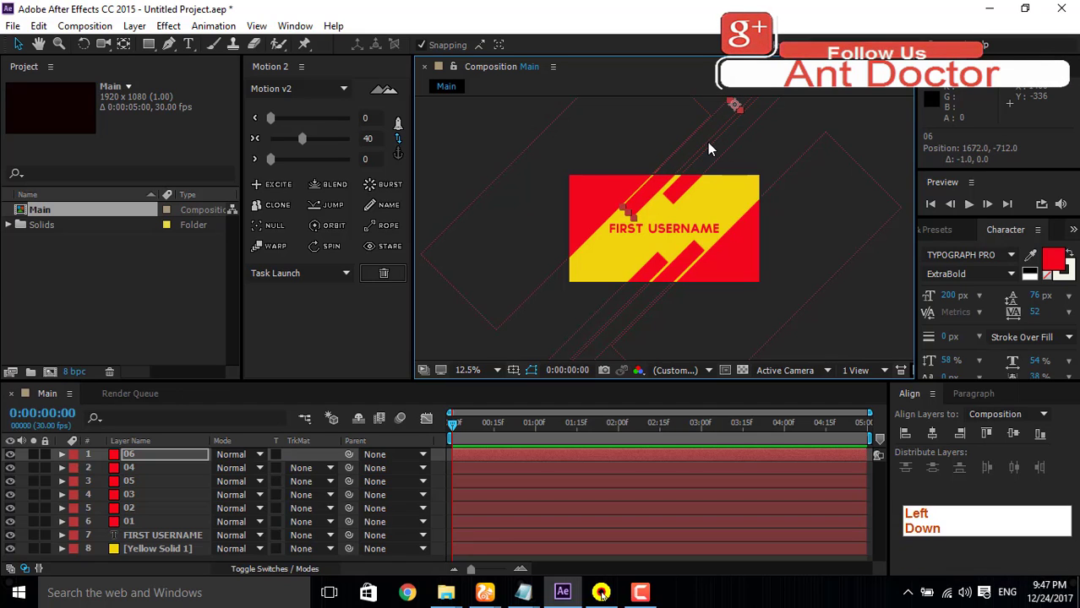
pyautogui.press('Down')
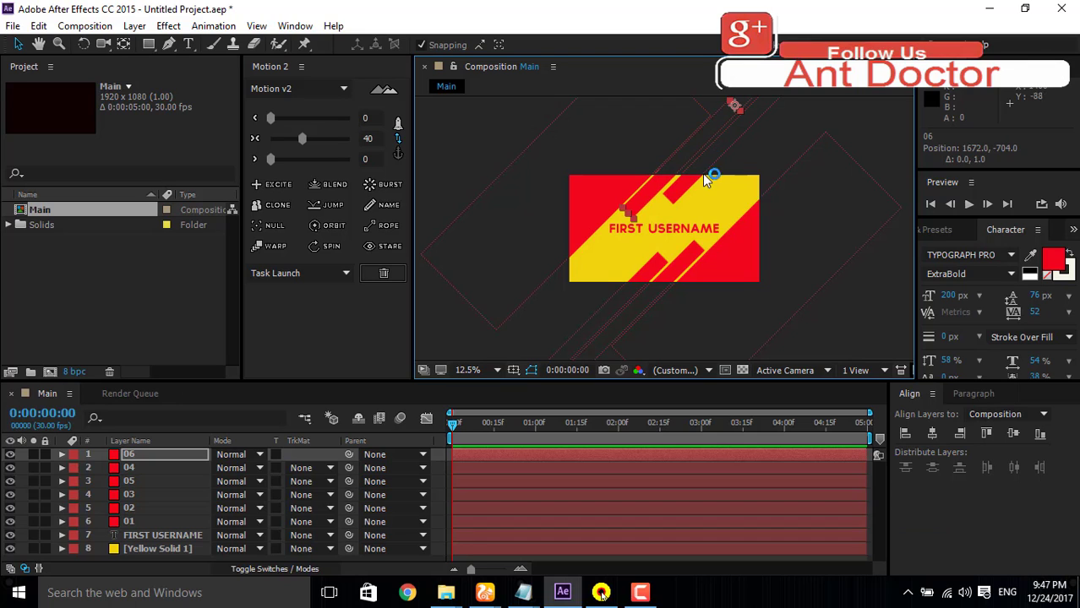
# Step: Nudge layer 05, the outer upper strip, to position 2016, -808, leaving a narrow gap beside layer 06, and deselect it
pyautogui.click(694, 178)
pyautogui.press('Left')
pyautogui.press('Left')
pyautogui.press('Left')
pyautogui.press('Left')
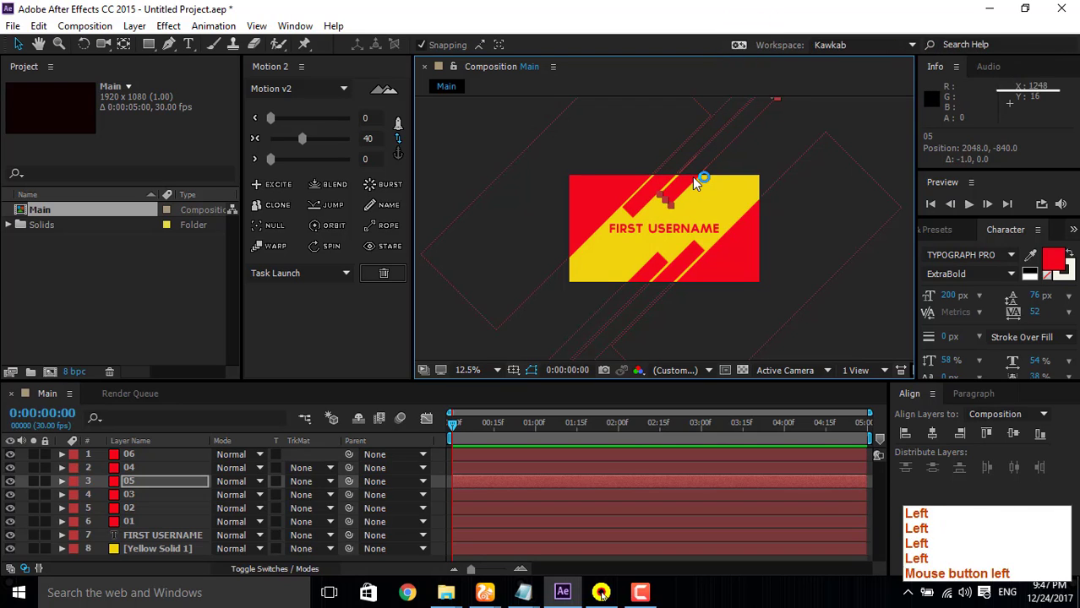
pyautogui.press('Down')
pyautogui.press('Down')
pyautogui.press('Down')
pyautogui.press('Left')
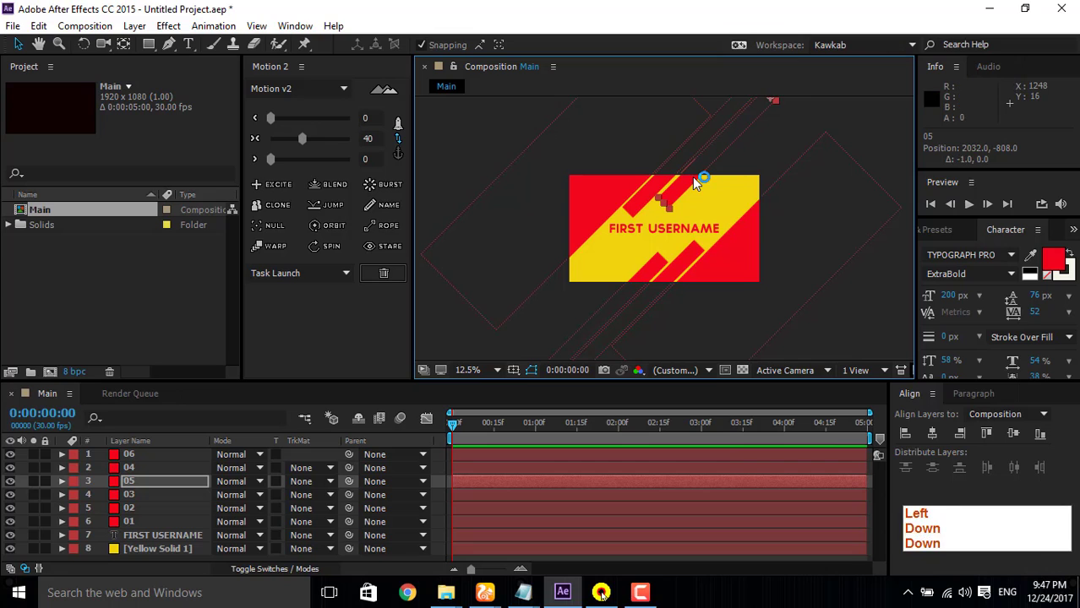
pyautogui.press('Left')
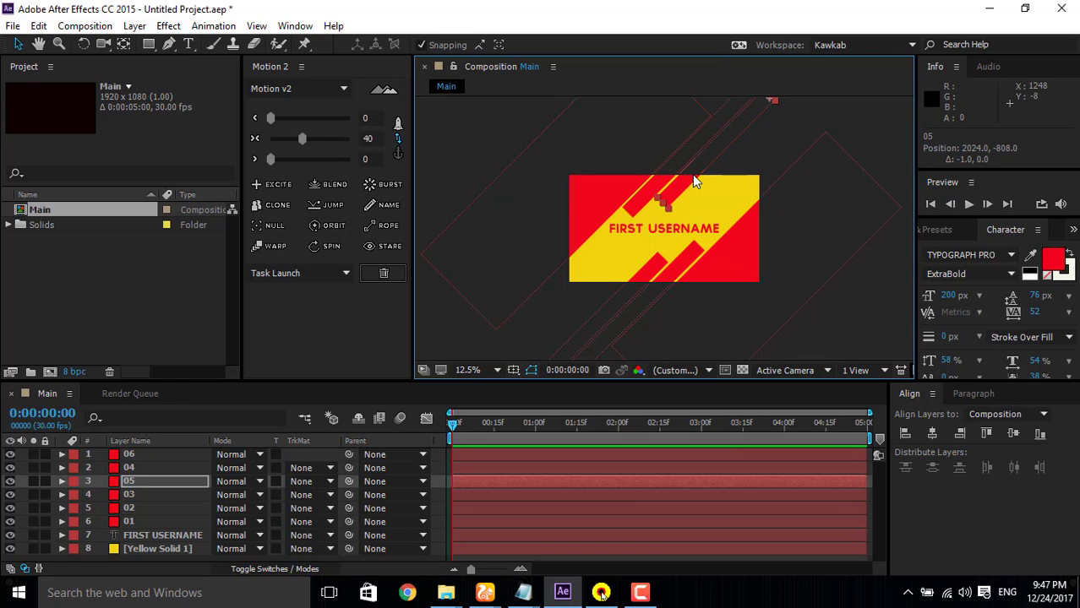
pyautogui.press('Left')
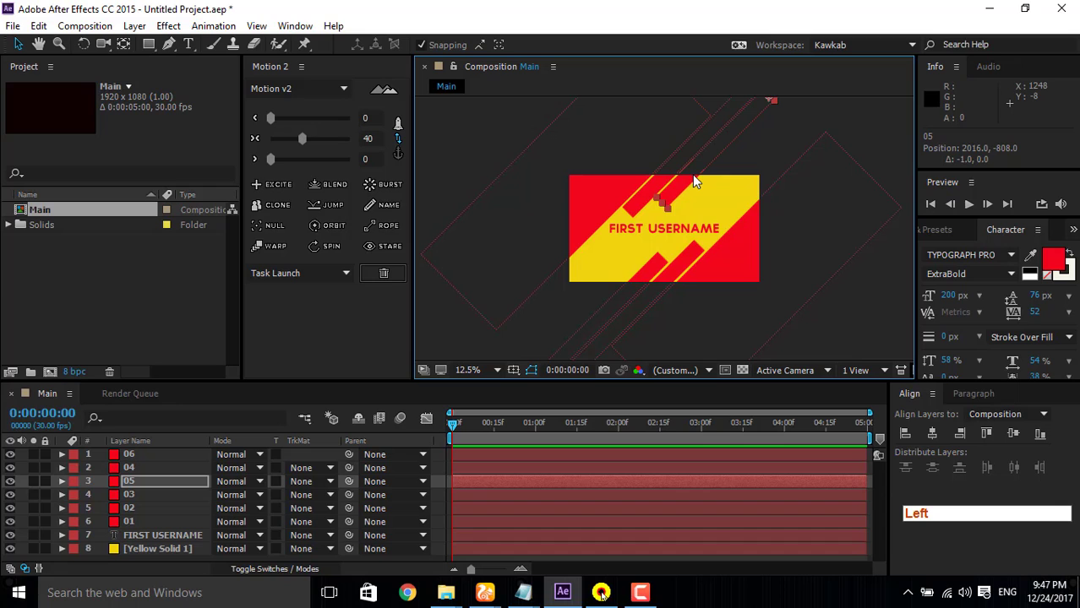
pyautogui.click(765, 152)
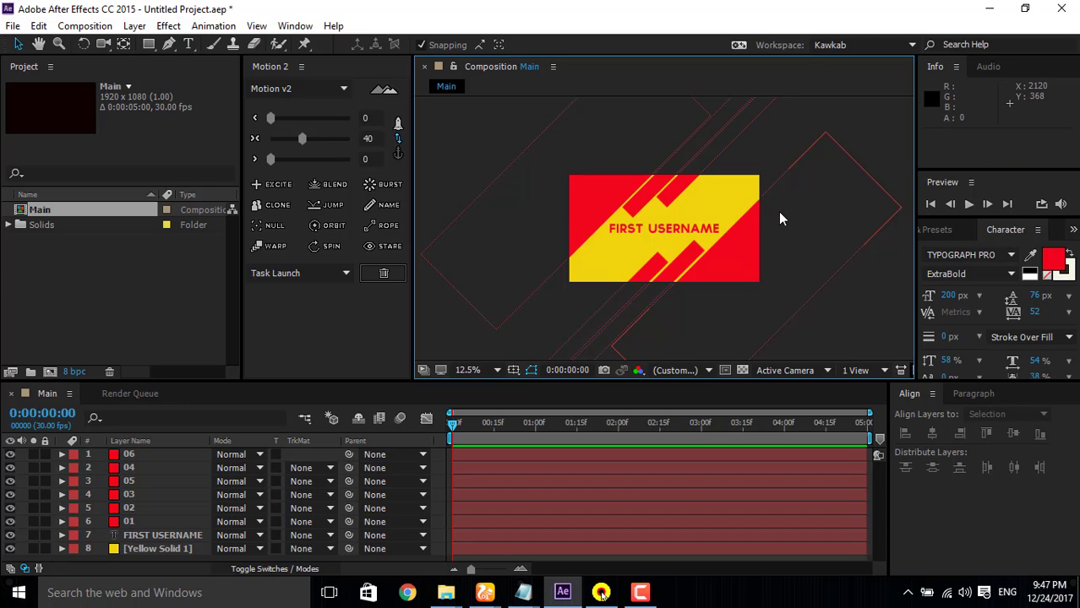
# Step: Nudge the lower strips to narrow their gaps, layer 03 to 232, 1800 and layer 04 to -96, 1888, and deselect
pyautogui.click(662, 283)
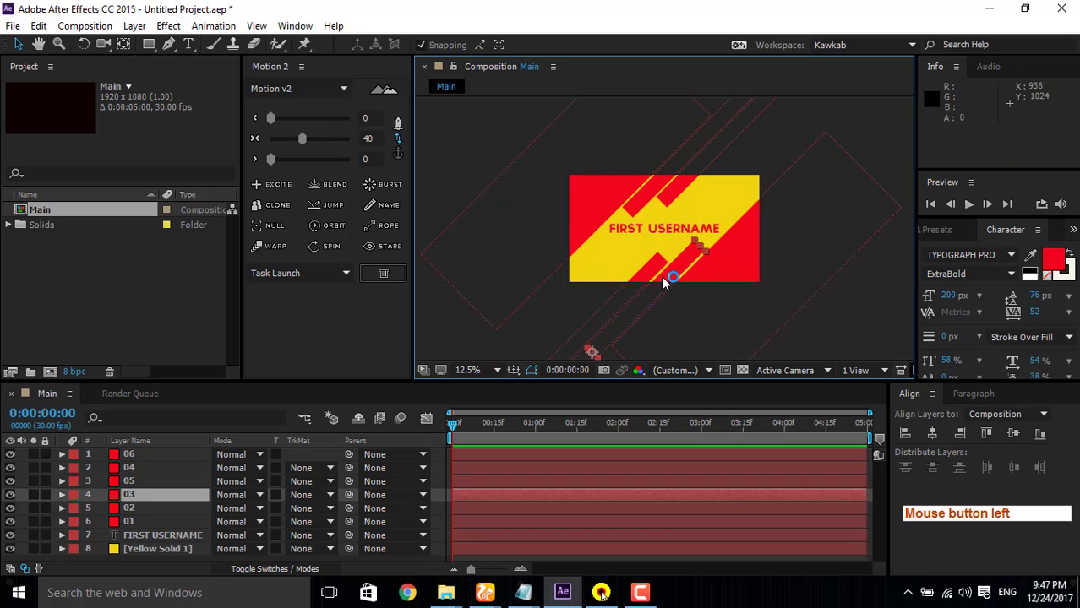
pyautogui.press('Down')
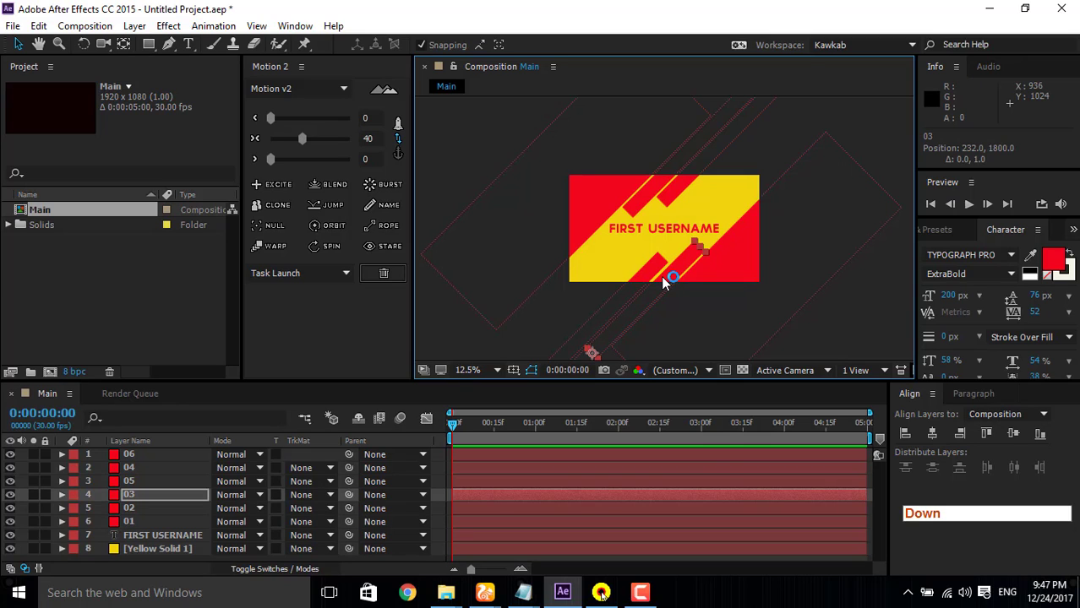
pyautogui.click(645, 273)
pyautogui.press('Left')
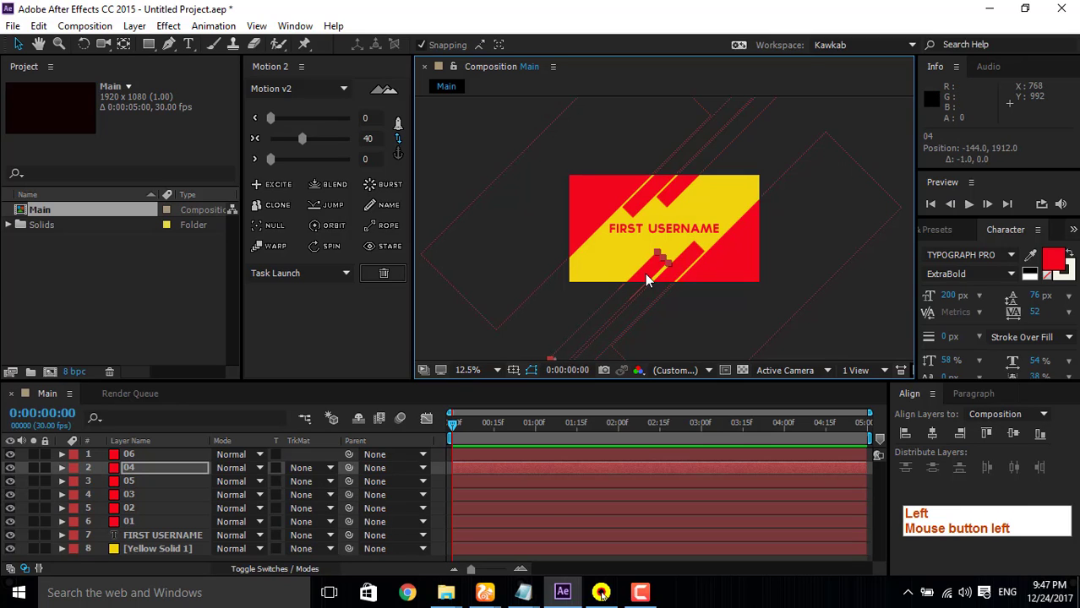
pyautogui.press('Up')
pyautogui.press('Right')
pyautogui.press('Right')
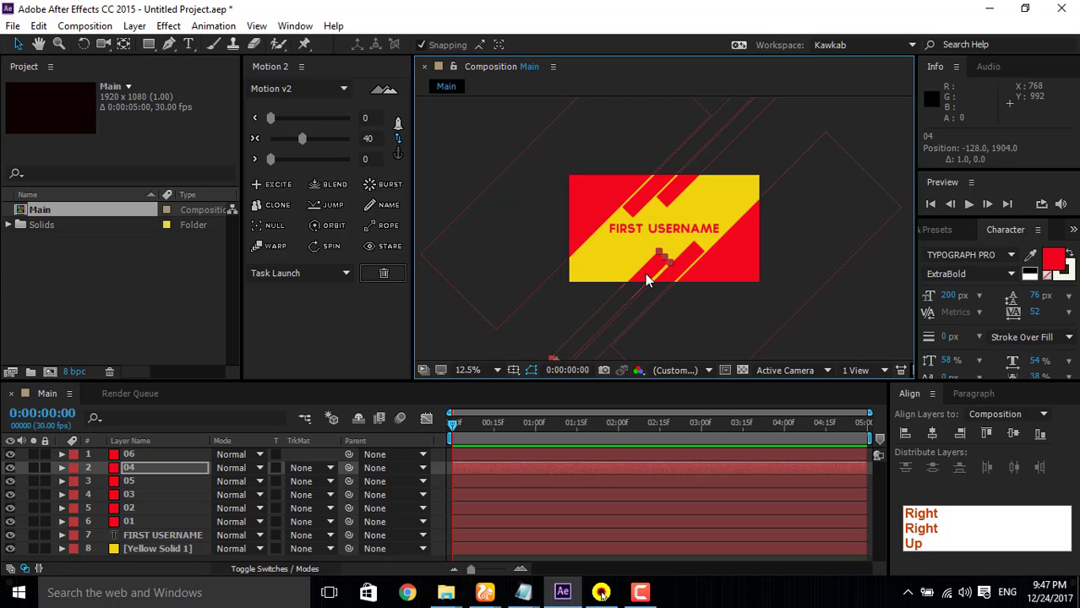
pyautogui.press('Up')
pyautogui.press('Up')
pyautogui.press('Right')
pyautogui.press('Right')
pyautogui.press('Right')
pyautogui.press('Right')
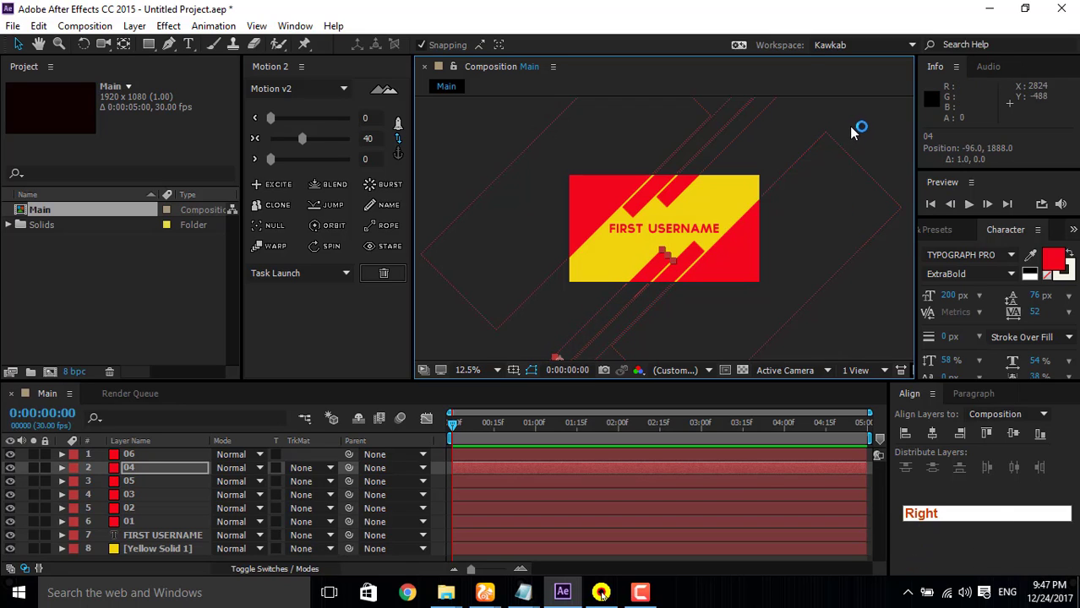
pyautogui.click(843, 166)
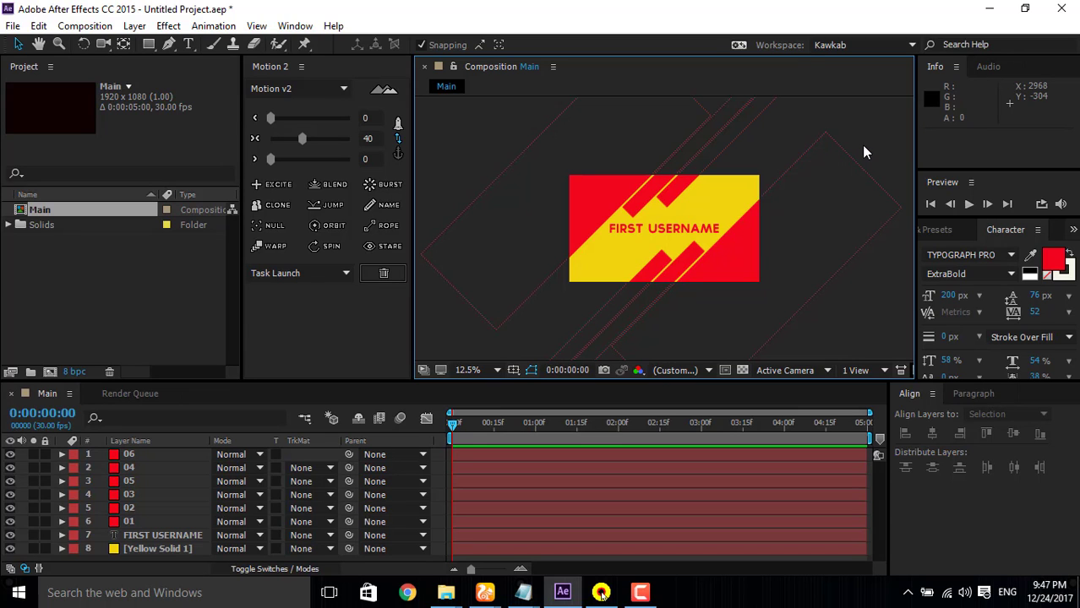
# Step: Rename the top-left red triangle's layer as 04
pyautogui.scroll(3, 813, 235)
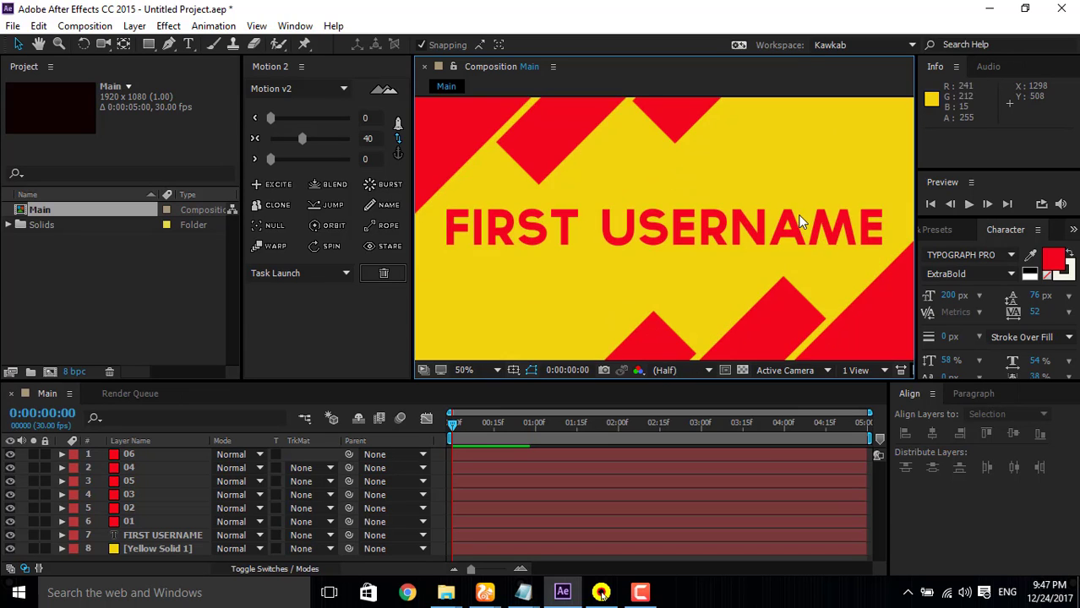
pyautogui.scroll(-3, 799, 217)
pyautogui.scroll(2, 790, 222)
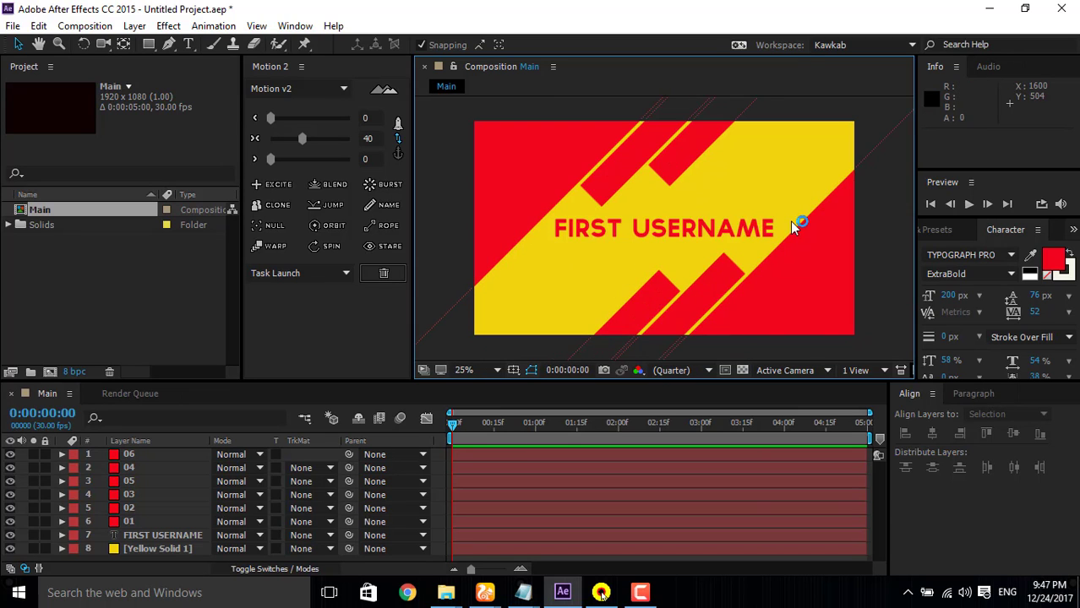
pyautogui.click(141, 467)
pyautogui.press('Return')
pyautogui.write('0')
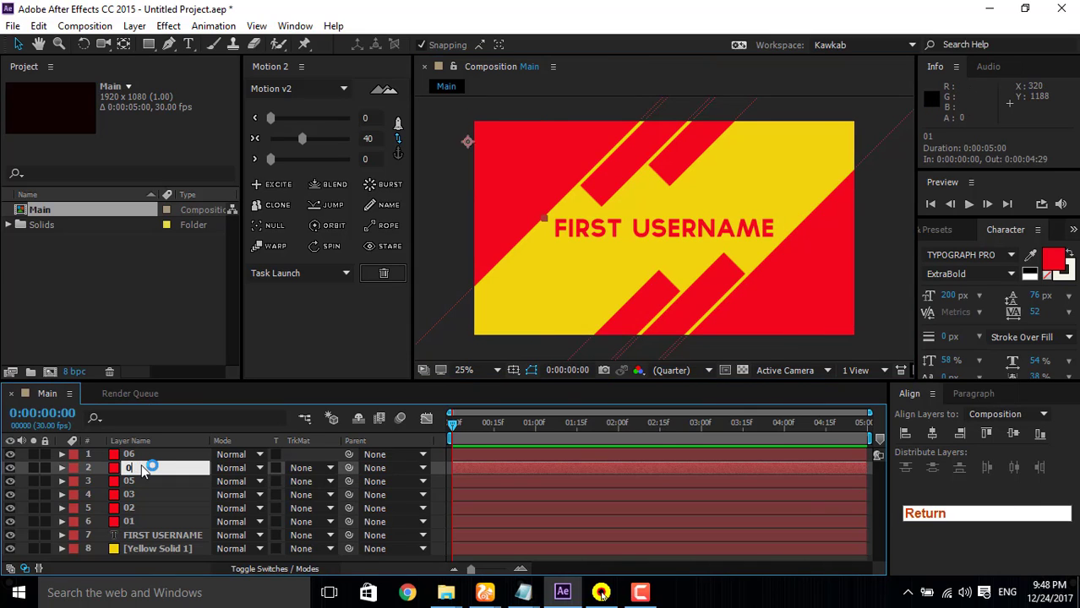
pyautogui.write('4')
pyautogui.press('Return')
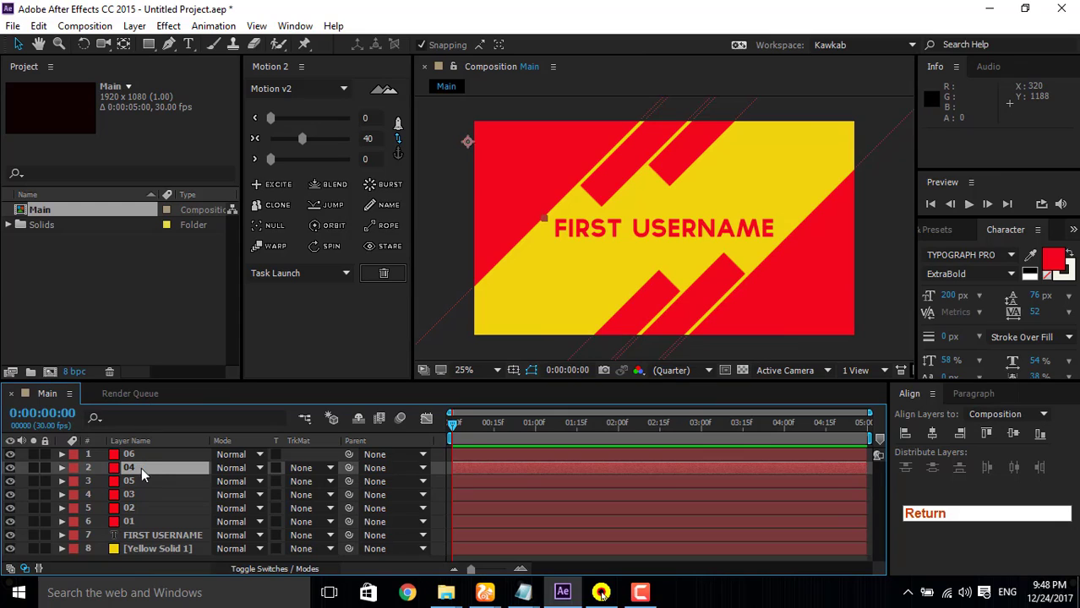
# Step: Rename the layer of the upper strip nearest the top-left triangle as 05
pyautogui.click(142, 477)
pyautogui.click(145, 453)
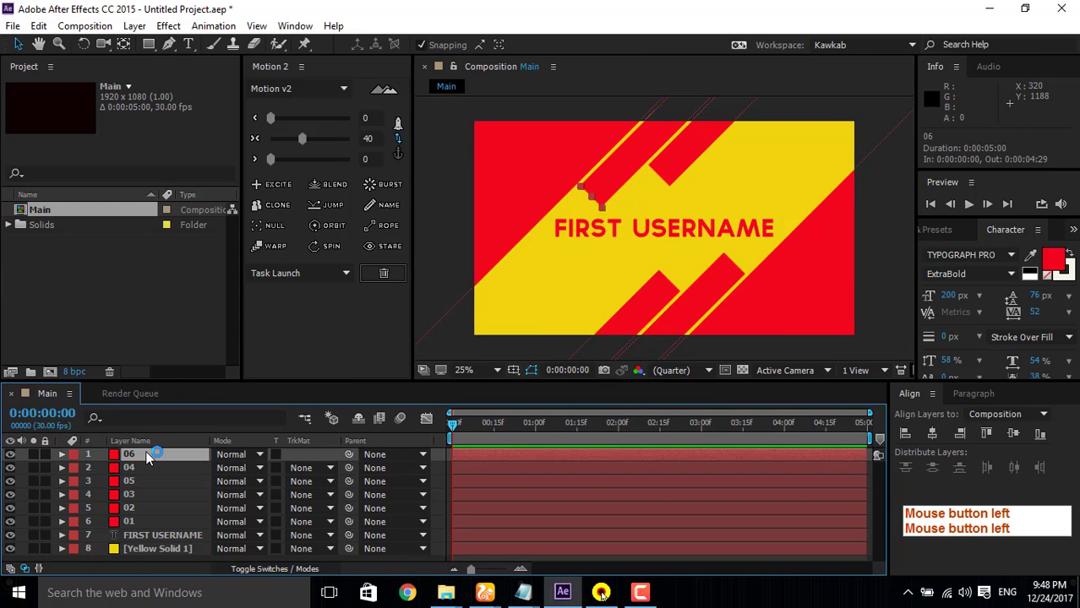
pyautogui.press('Return')
pyautogui.write('0')
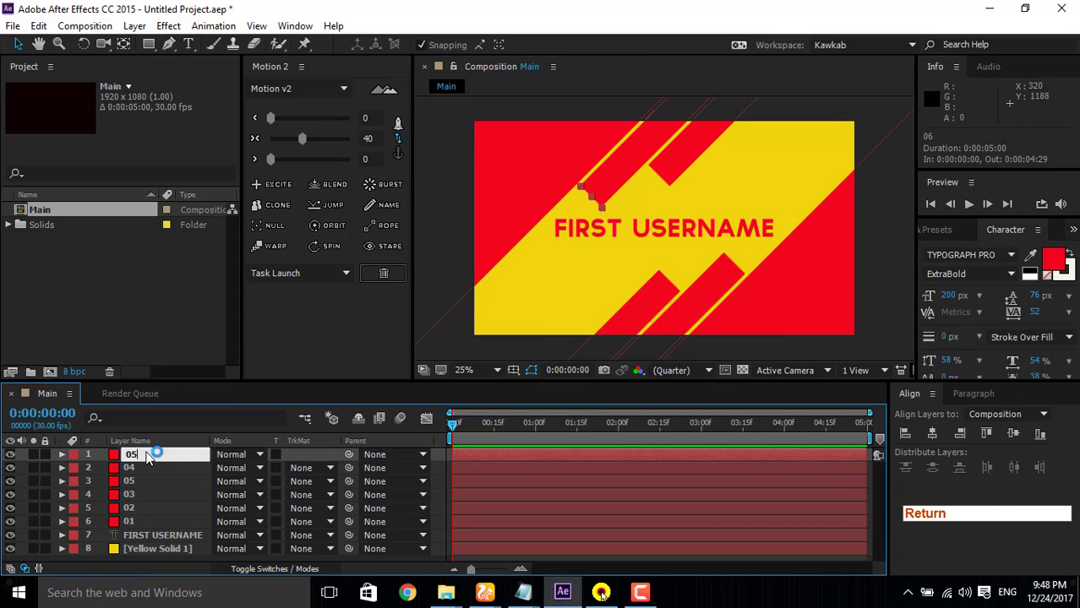
pyautogui.write('5')
pyautogui.press('Return')
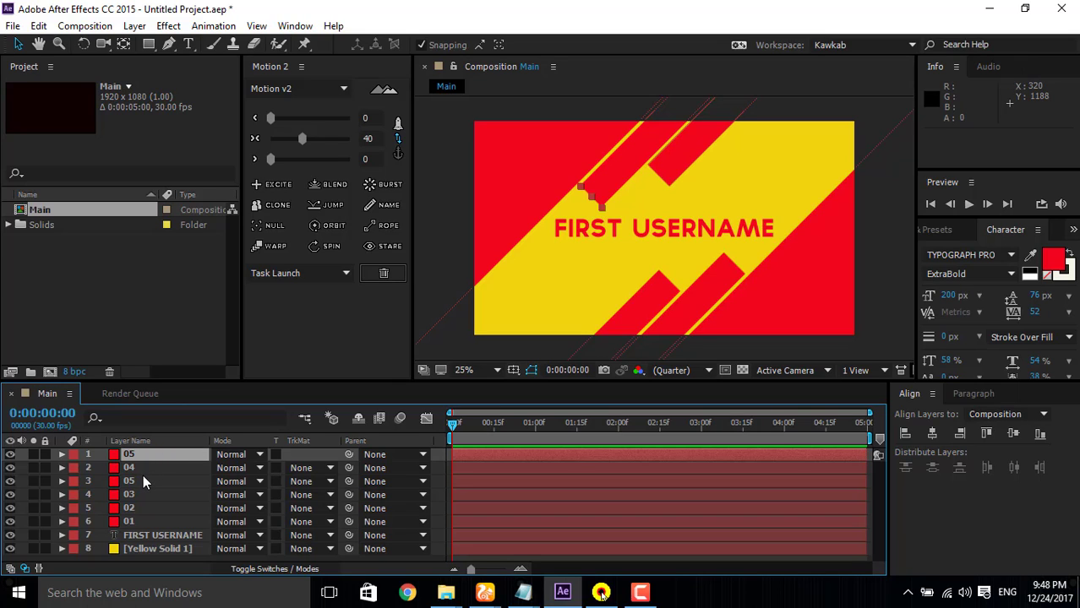
# Step: Rename the outer upper strip's layer as 06 and move it to the top of the layer stack
pyautogui.click(143, 480)
pyautogui.press('Return')
pyautogui.write('0')
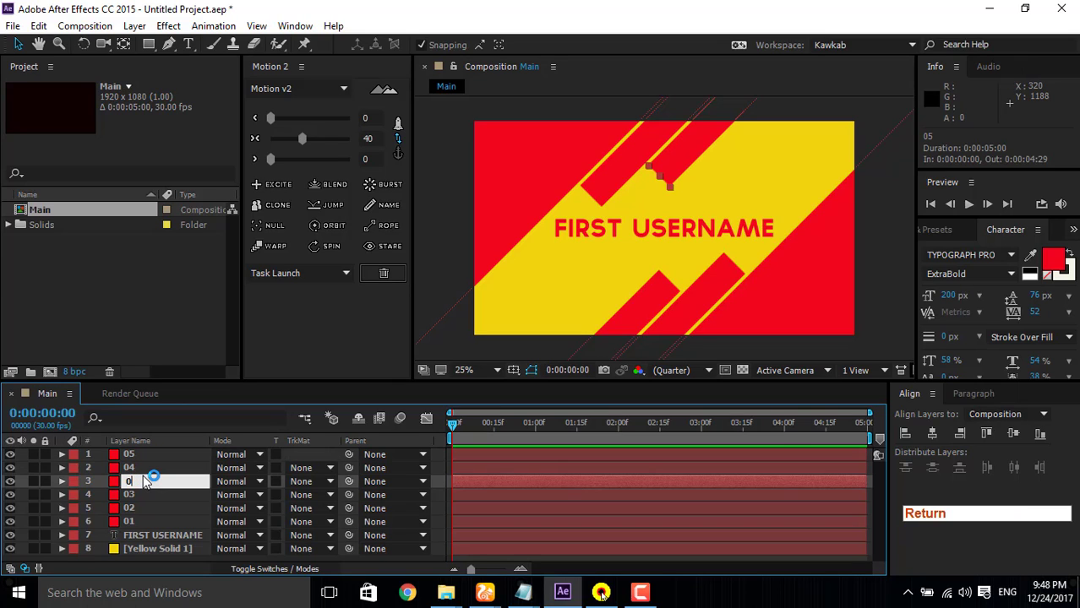
pyautogui.write('6')
pyautogui.press('Return')
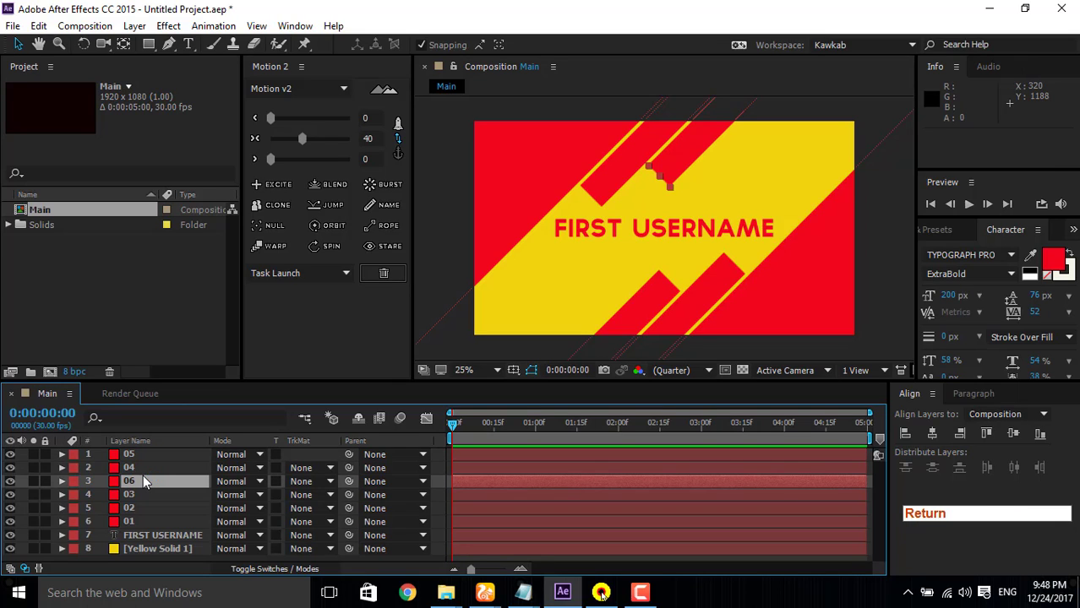
pyautogui.click(143, 480)
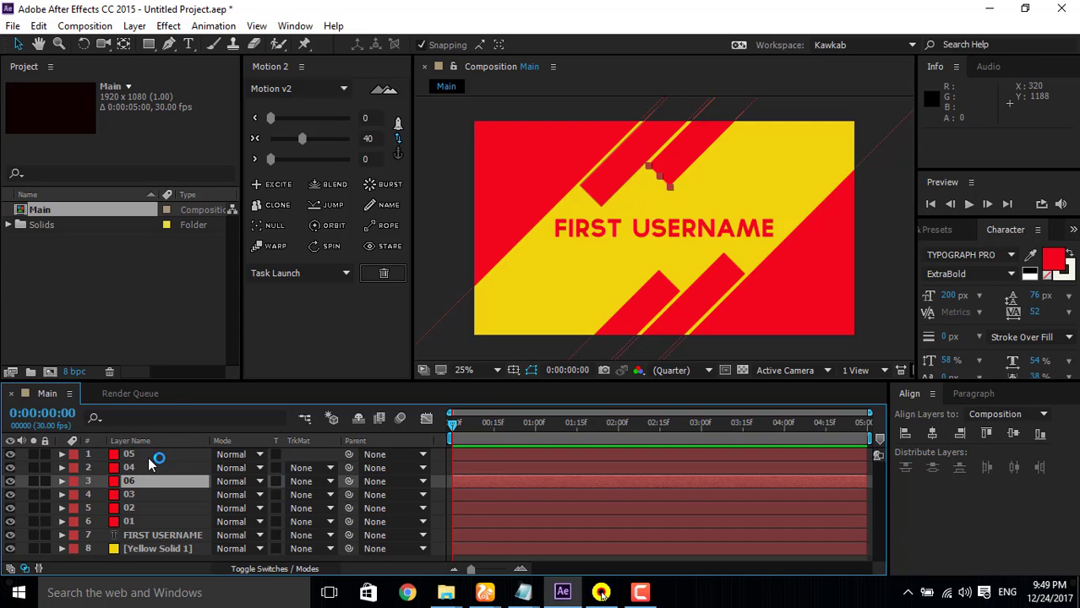
pyautogui.moveTo(139, 475); pyautogui.dragTo(168, 449)
# Step: Go through the red layers 01 to 06 one by one to check which shape each number refers to
pyautogui.click(143, 480)
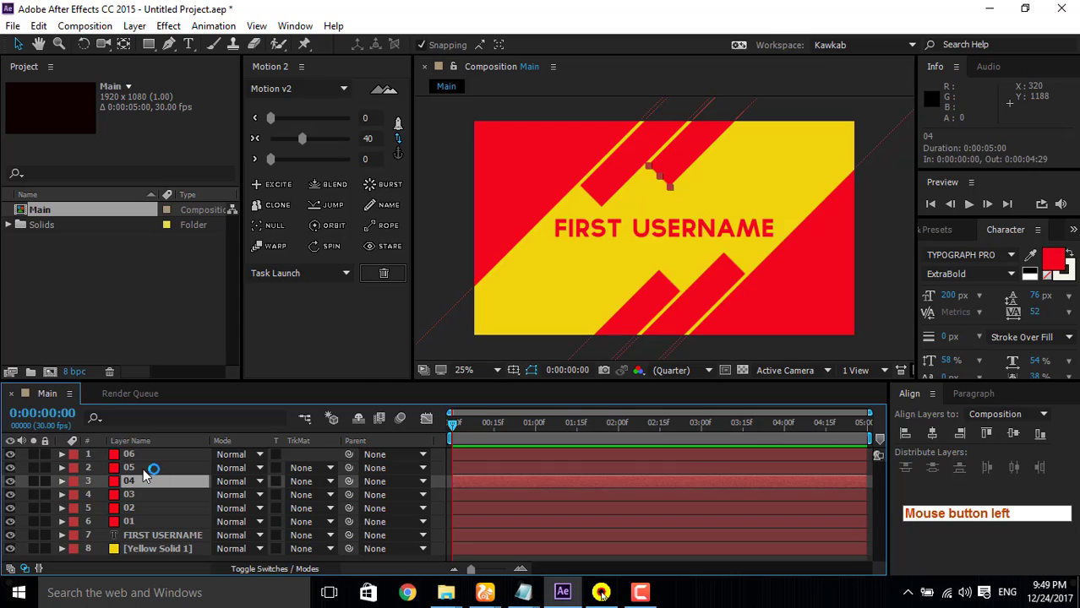
pyautogui.click(144, 466)
pyautogui.click(144, 455)
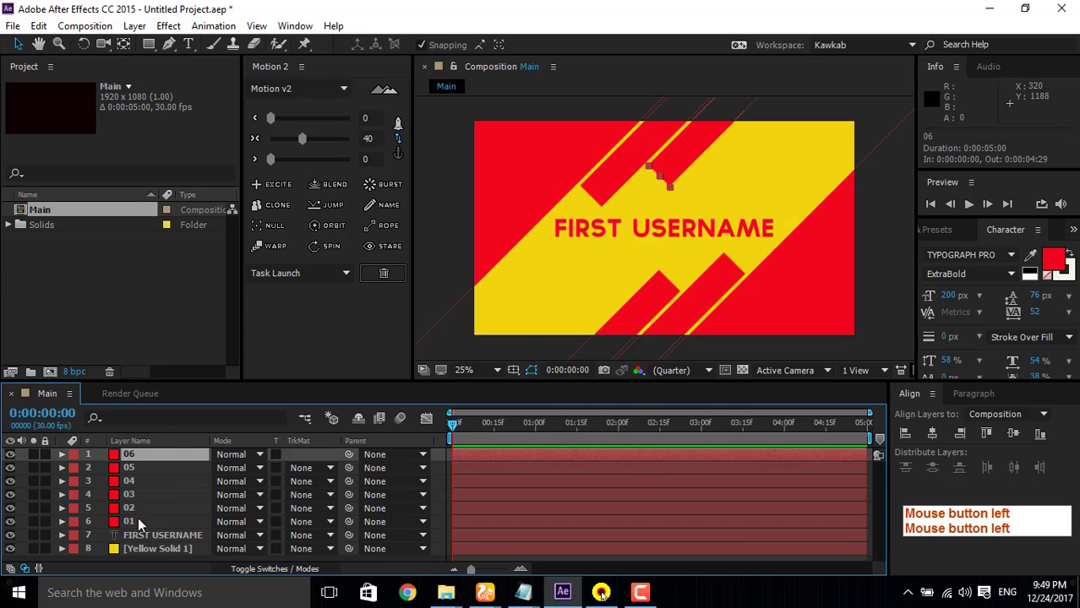
pyautogui.click(138, 517)
pyautogui.click(138, 502)
pyautogui.click(142, 488)
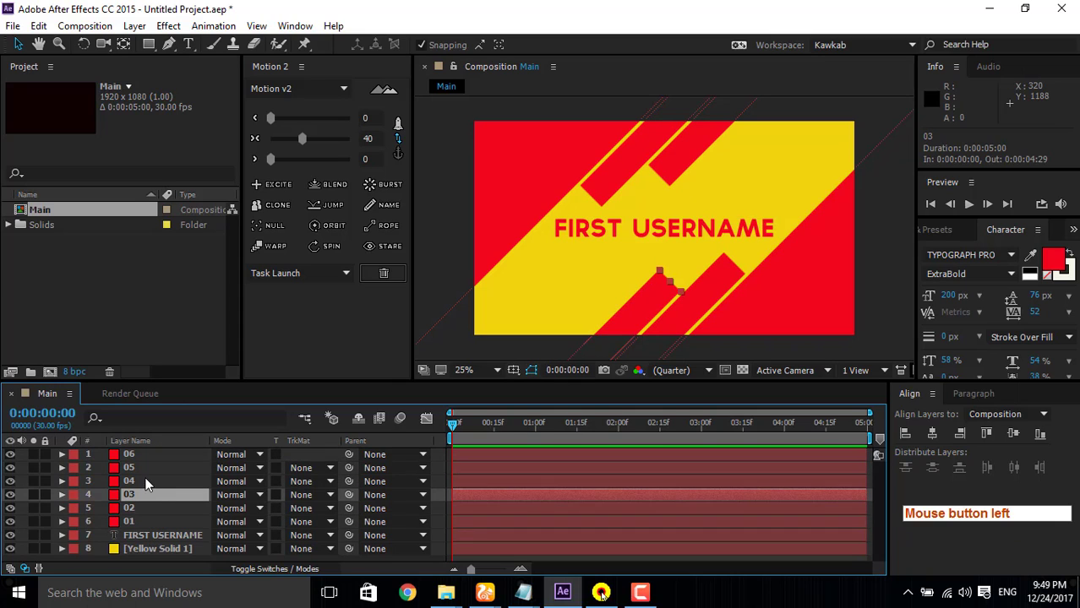
pyautogui.click(143, 481)
pyautogui.click(145, 467)
pyautogui.click(150, 455)
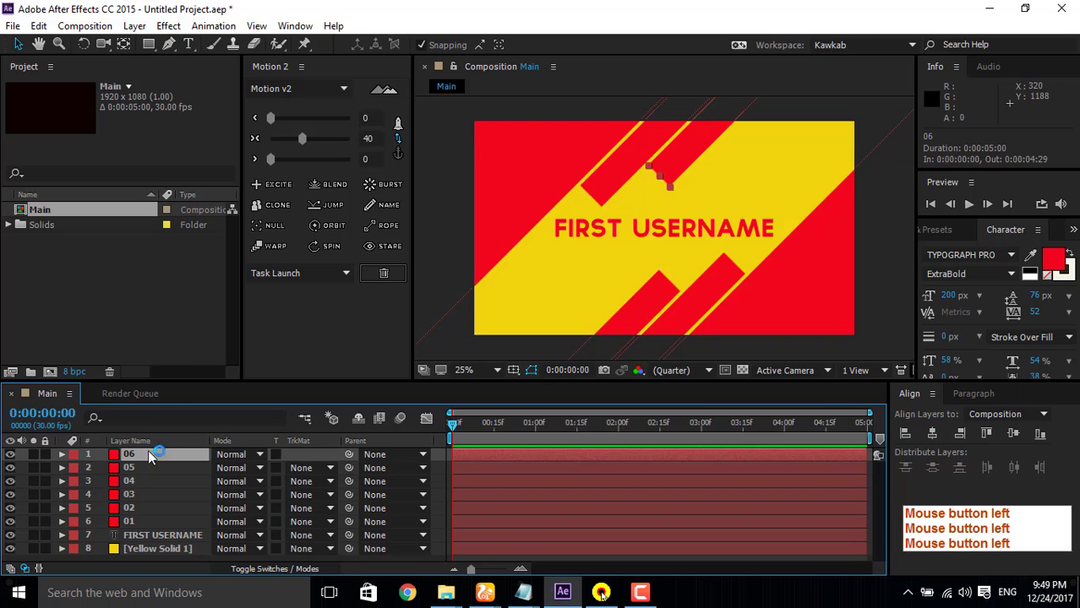
# Step: Add Position keyframes at 0:00:01:00 to layers 01, 02 and 03 together, keeping their current places
pyautogui.click(139, 518)
pyautogui.press('ctrl')
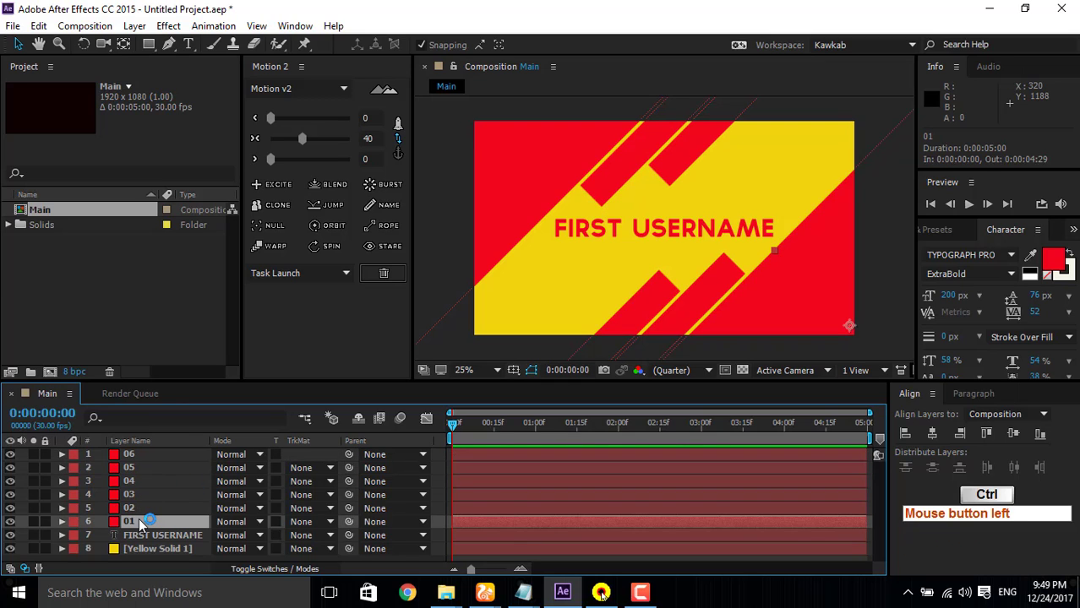
pyautogui.keyDown('ctrl'); pyautogui.click(139, 507); pyautogui.keyUp('ctrl')
pyautogui.keyDown('ctrl'); pyautogui.click(141, 495); pyautogui.keyUp('ctrl')
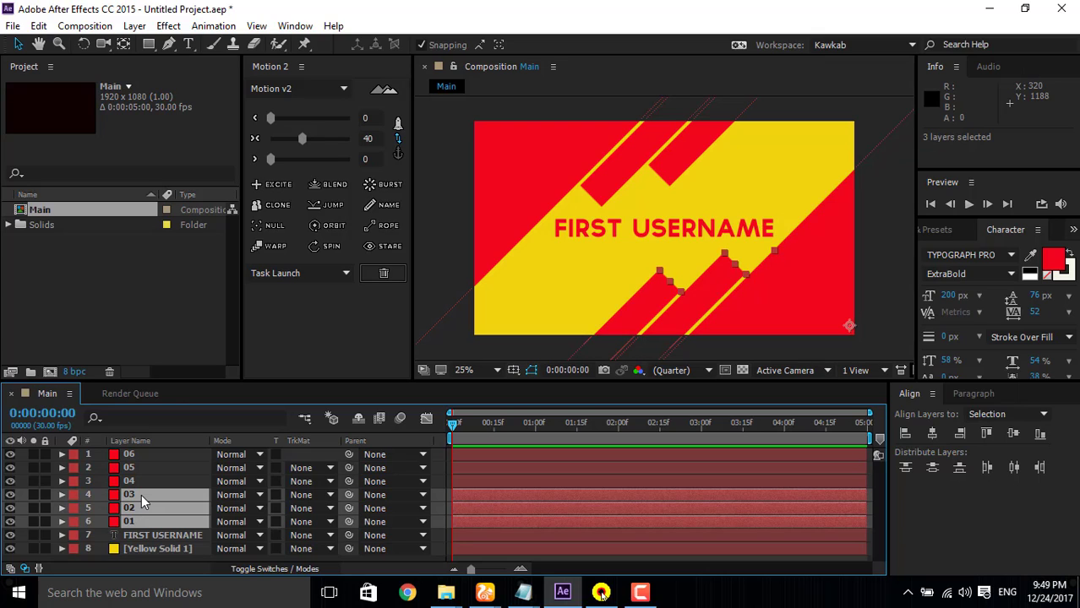
pyautogui.press('shift')
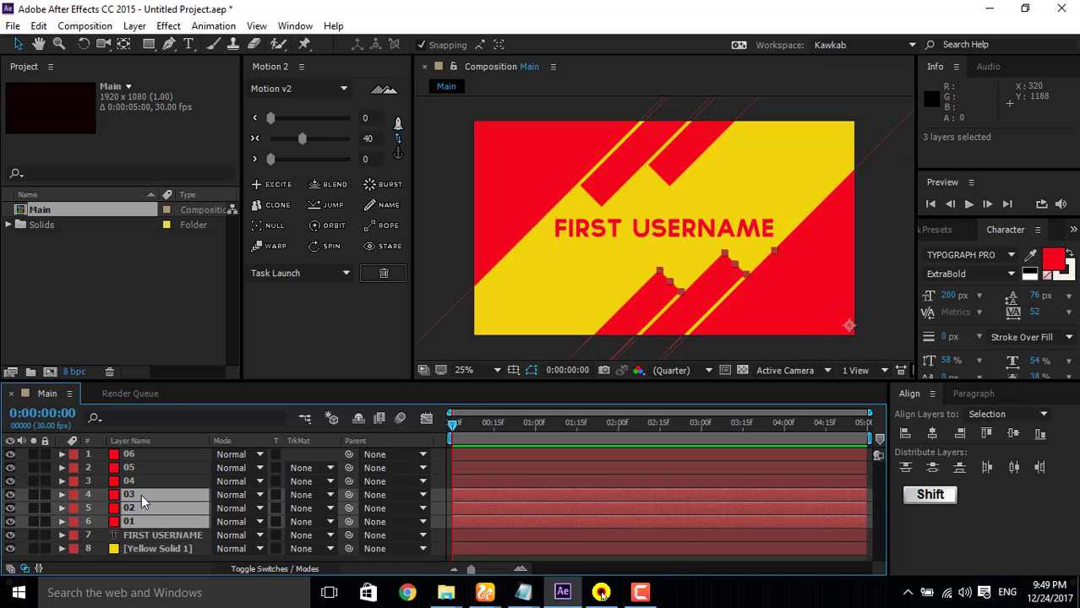
pyautogui.hotkey('shift', 'pagedown')
pyautogui.hotkey('shift', 'pagedown')
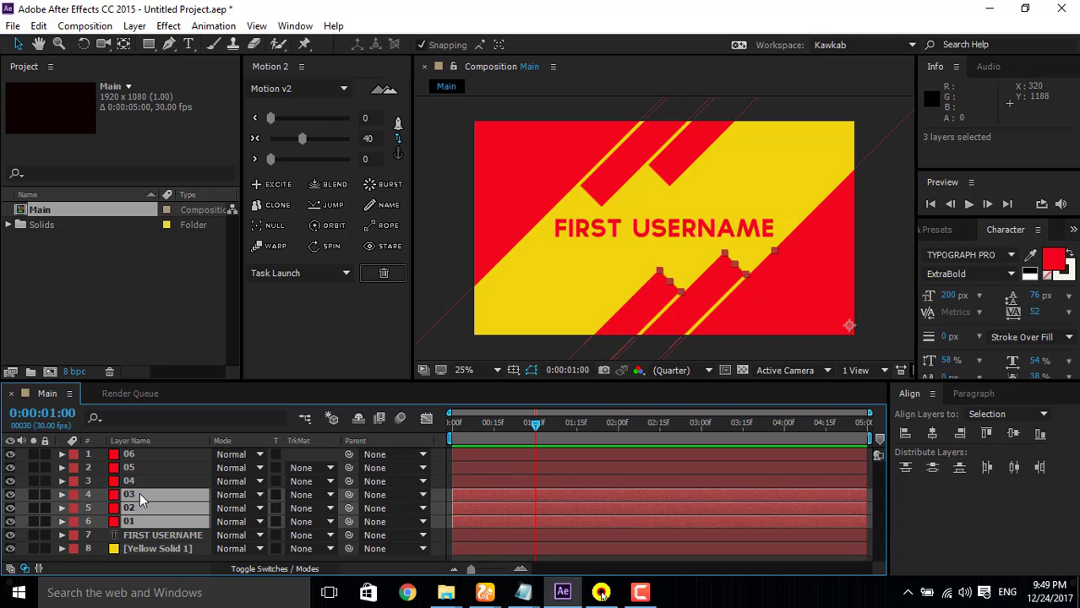
pyautogui.press('shift')
pyautogui.press('alt')
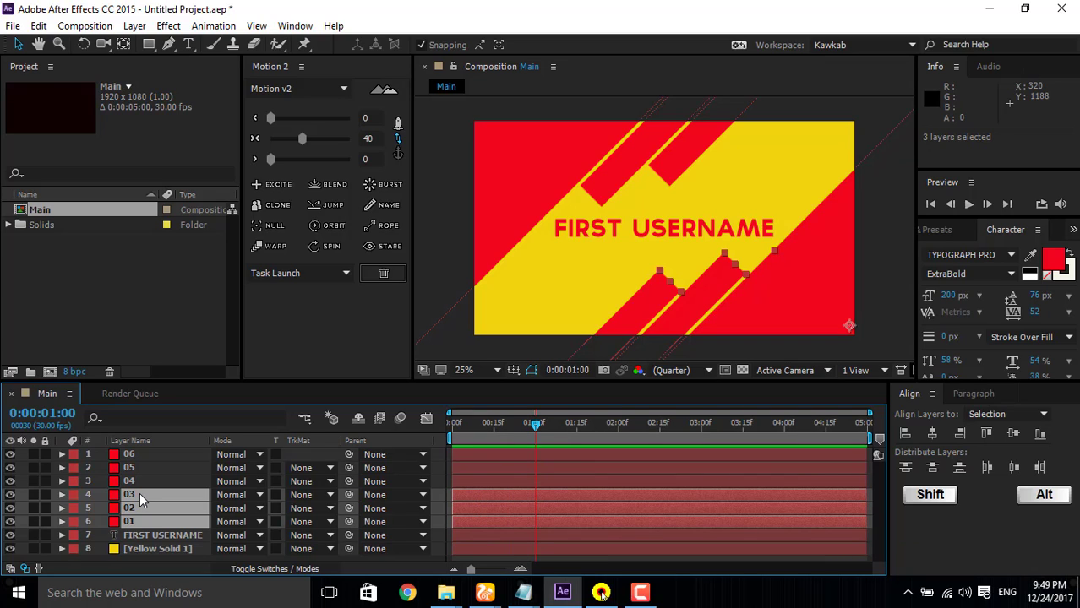
pyautogui.hotkey('shift', 'alt', 'p')
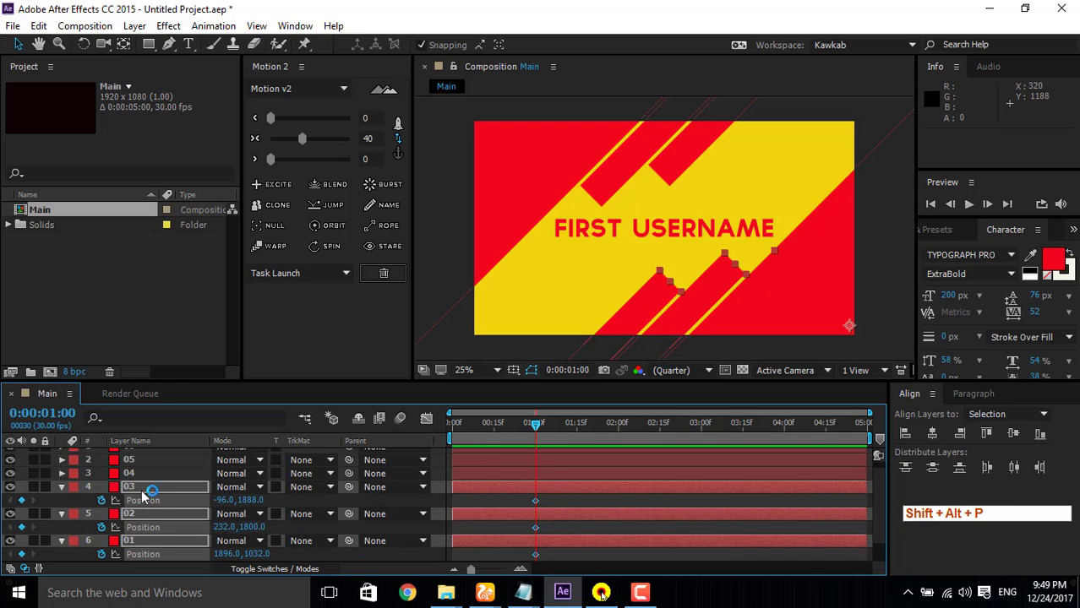
# Step: At 0:00:00:00, move layer 01 diagonally up and out of the frame past its right edge, to about 3512, -672
pyautogui.moveTo(535, 432); pyautogui.dragTo(412, 441)
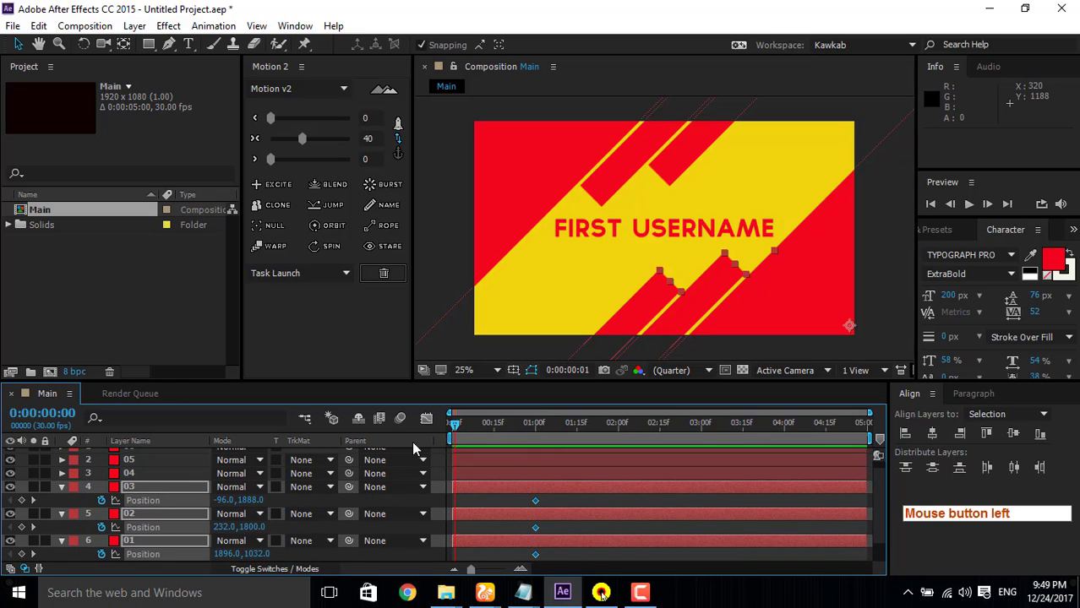
pyautogui.click(140, 473)
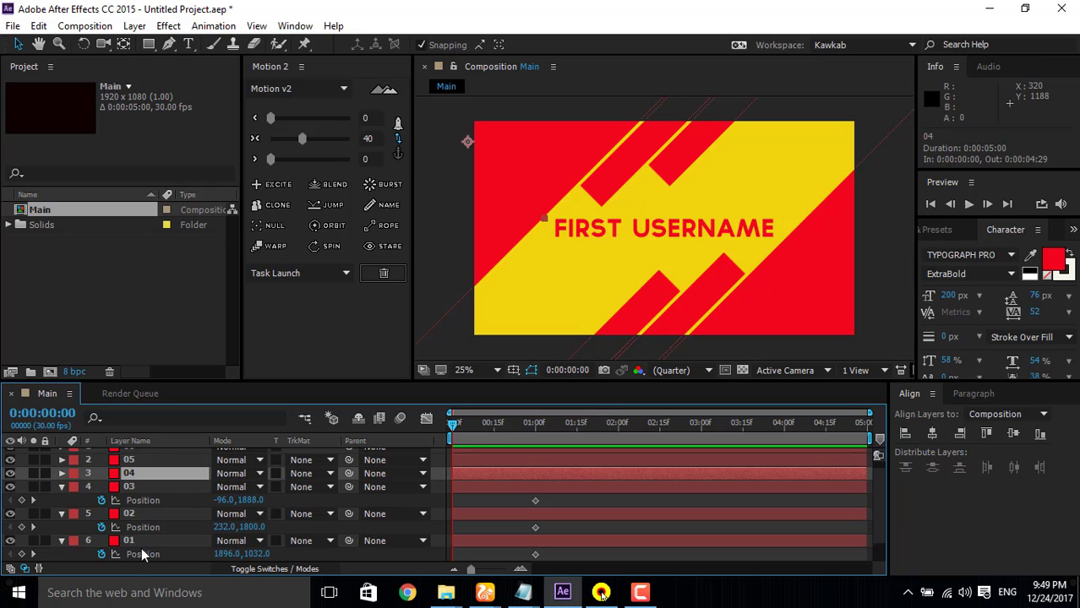
pyautogui.click(147, 540)
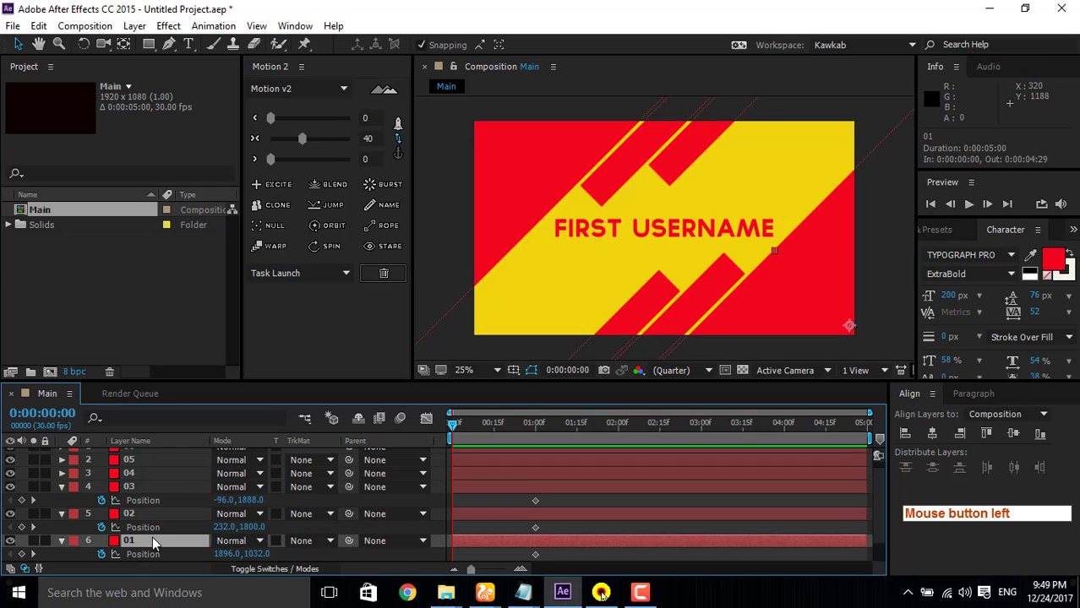
pyautogui.scroll(-1, 765, 270)
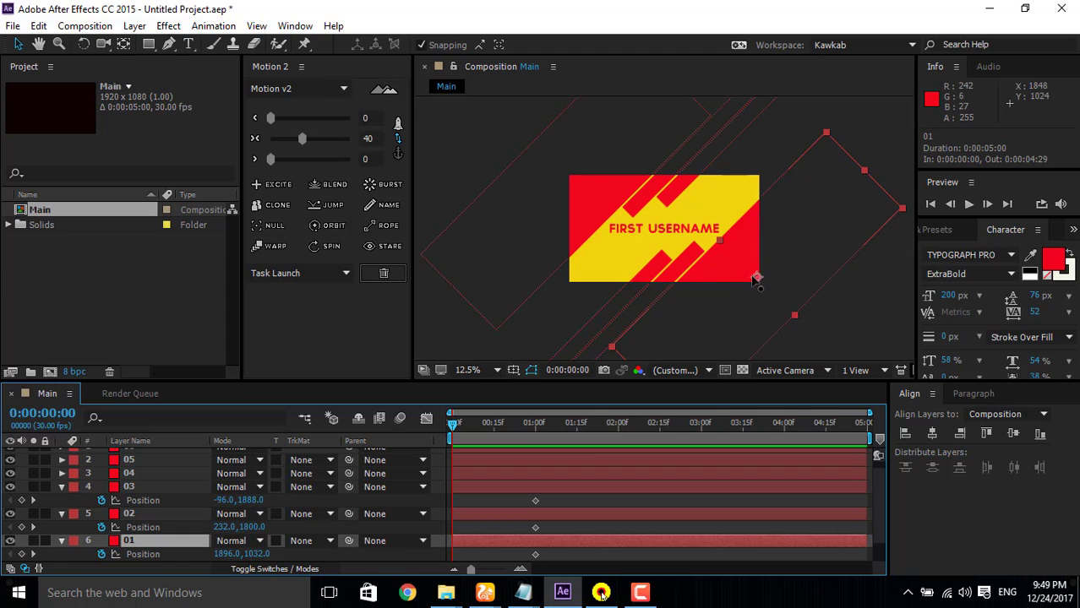
pyautogui.moveTo(756, 278); pyautogui.dragTo(919, 111)
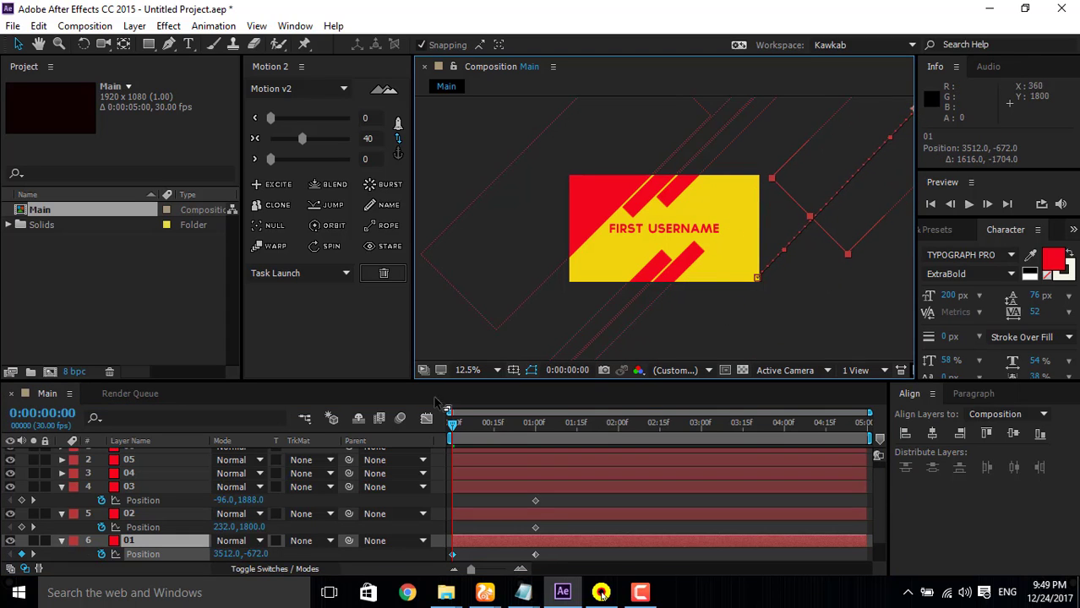
# Step: At 0:00:00:00, move layers 02 and 03 together diagonally below the frame, to about -480, 2416 and -808, 2504
pyautogui.click(146, 517)
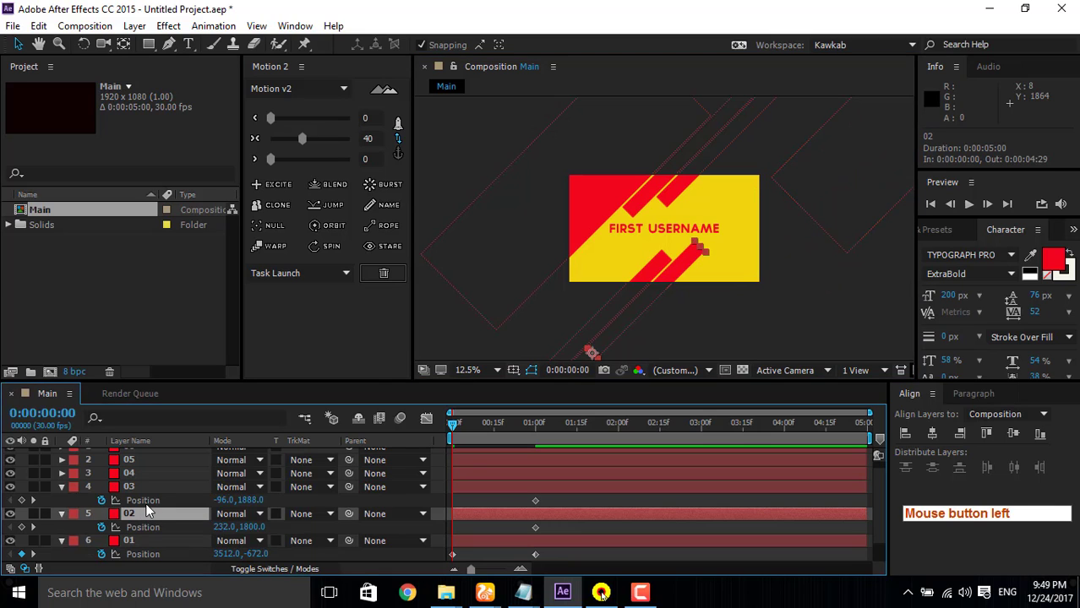
pyautogui.keyDown('ctrl'); pyautogui.click(143, 484); pyautogui.keyUp('ctrl')
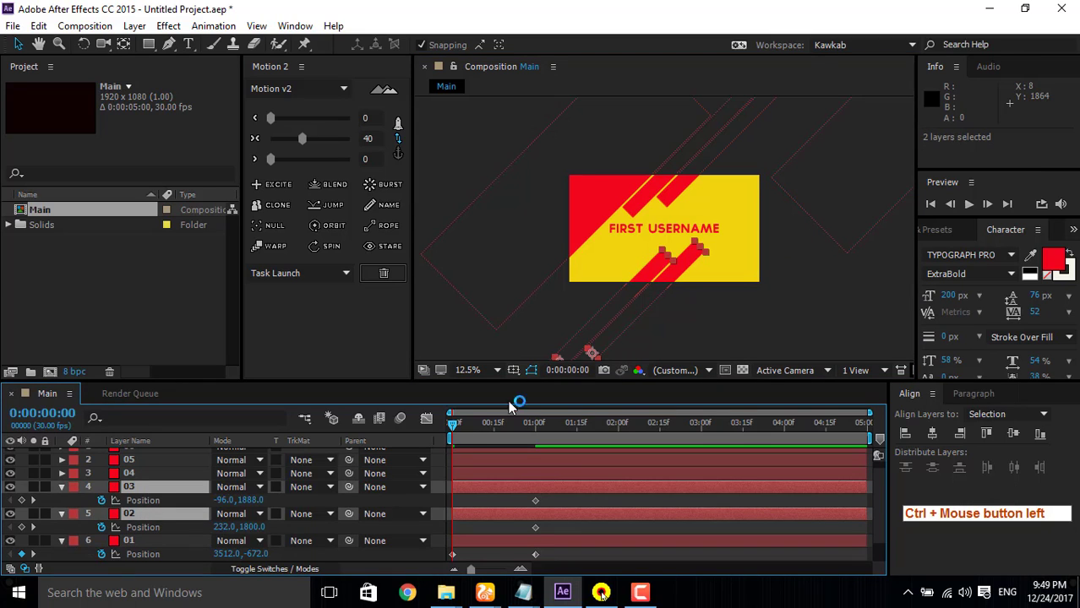
pyautogui.moveTo(638, 294); pyautogui.dragTo(555, 357)
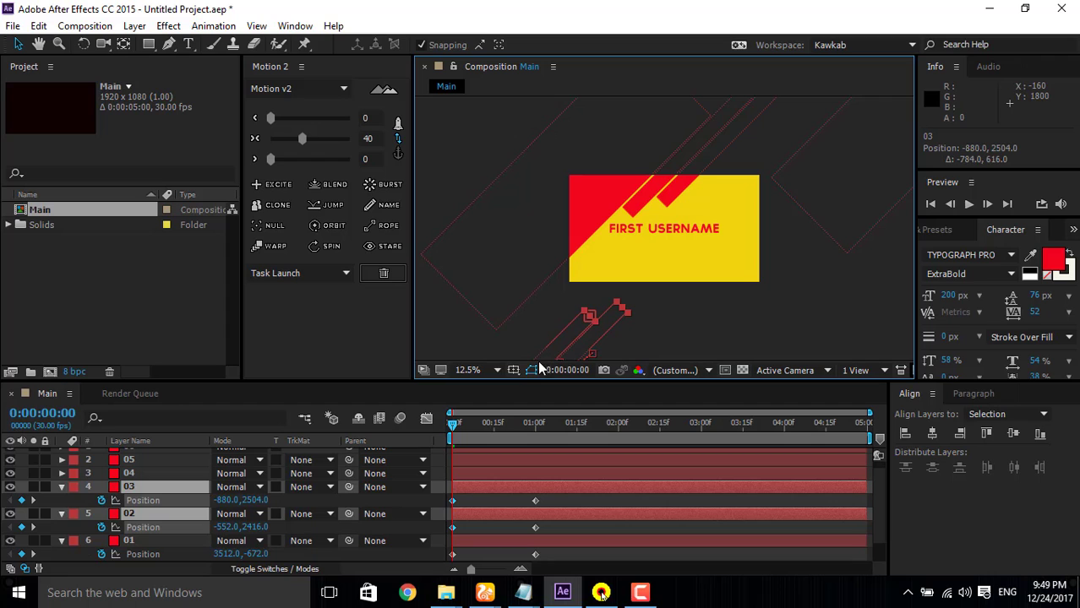
# Step: Ease all Position keyframes of layers 01, 02 and 03 by 40 with Motion 2 and preview the animation from the start
pyautogui.moveTo(456, 422); pyautogui.dragTo(486, 414)
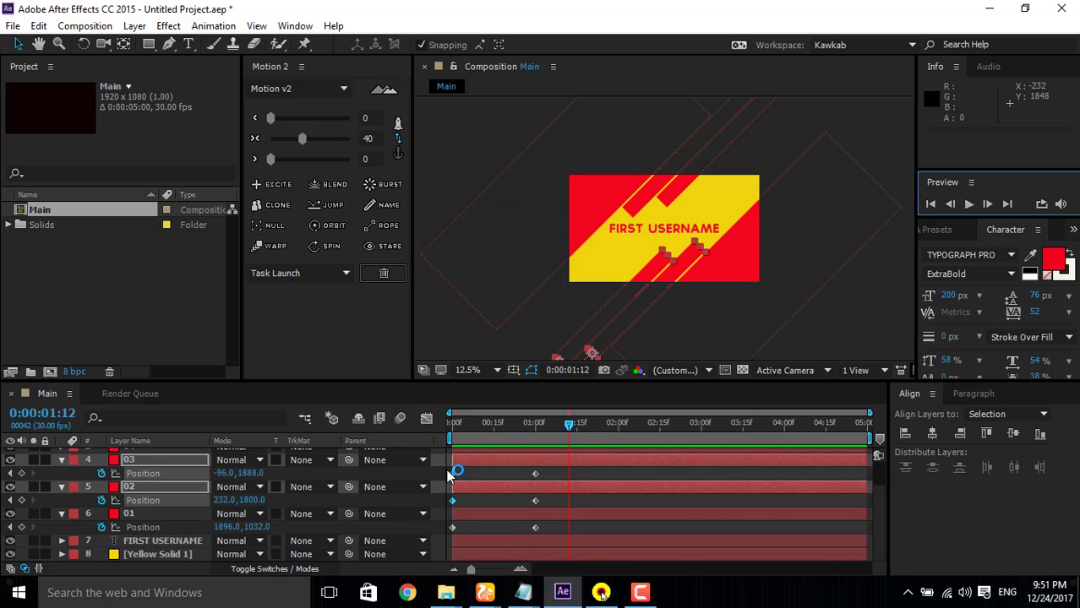
pyautogui.moveTo(448, 470); pyautogui.dragTo(569, 537)
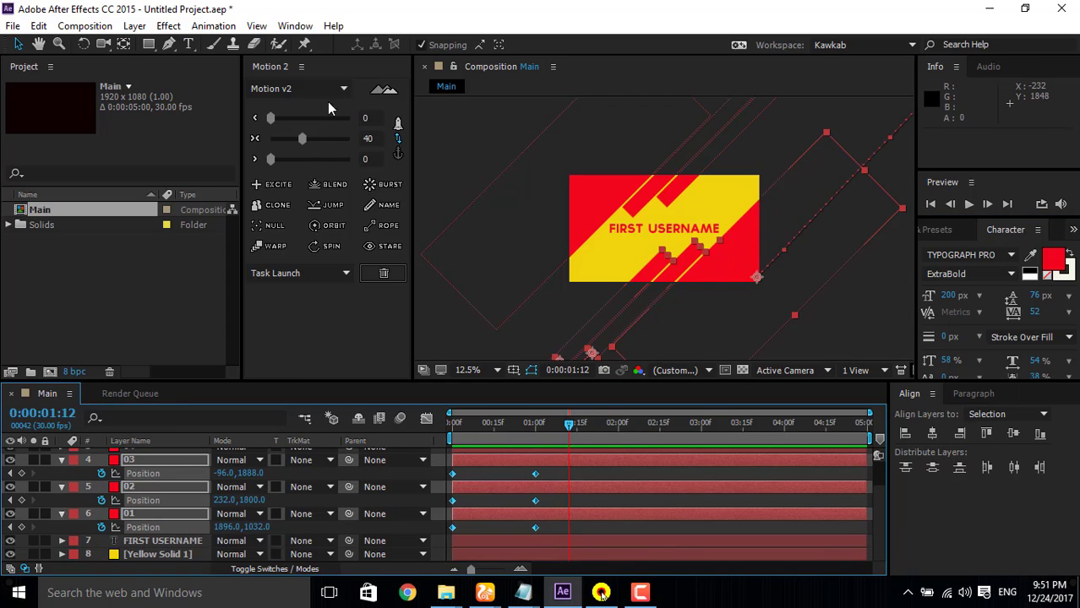
pyautogui.click(303, 142)
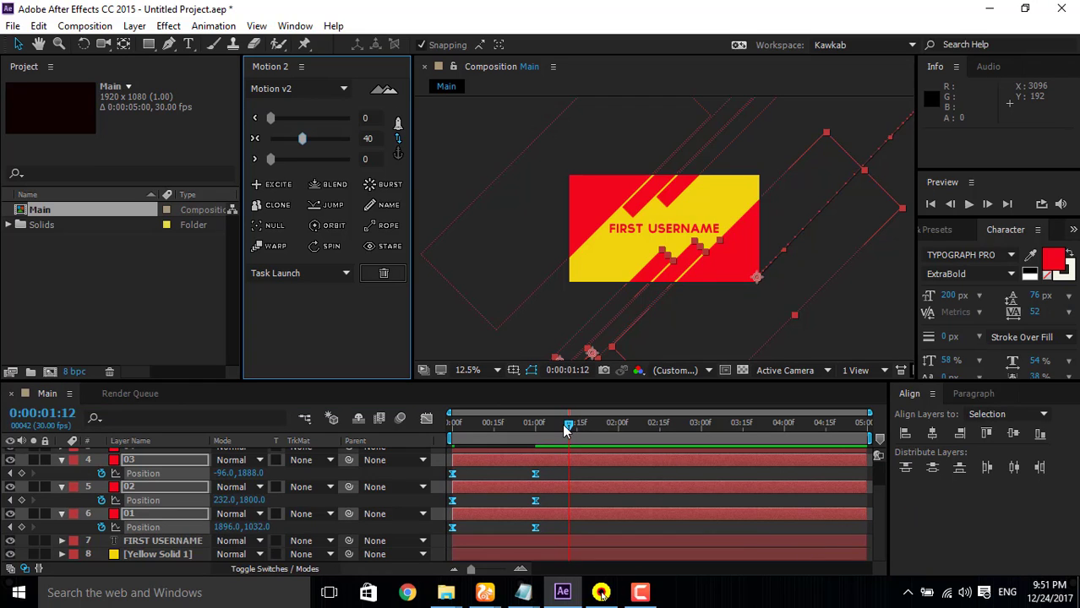
pyautogui.moveTo(566, 429); pyautogui.dragTo(397, 439)
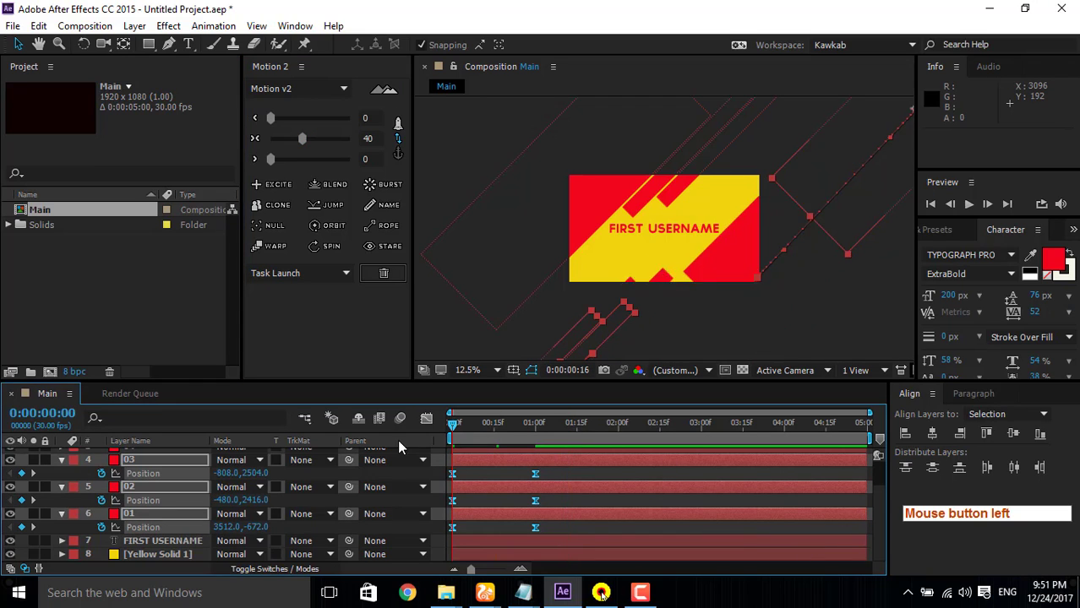
pyautogui.click(968, 204)
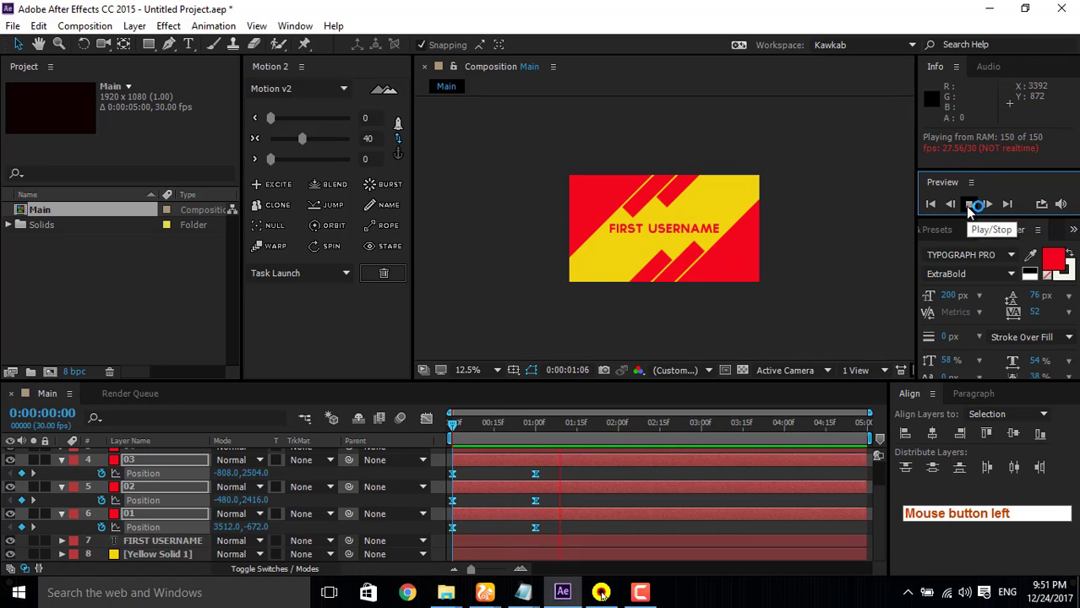
pyautogui.click(967, 206)
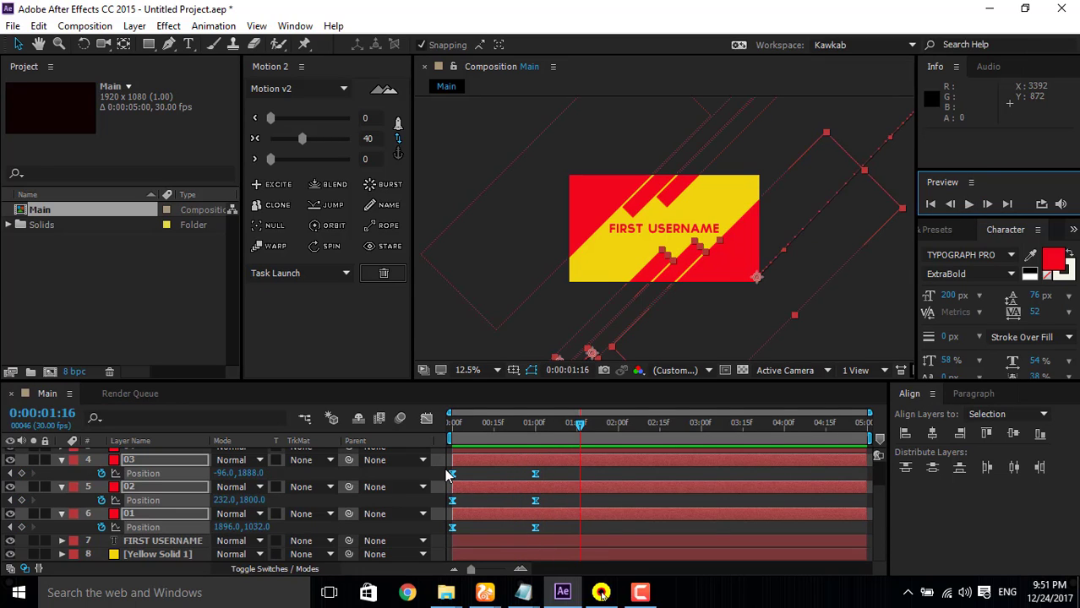
# Step: Reshape the speed curves of layers 01 to 03 to peak early and slow down gradually, and preview the motion from the start
pyautogui.click(426, 419)
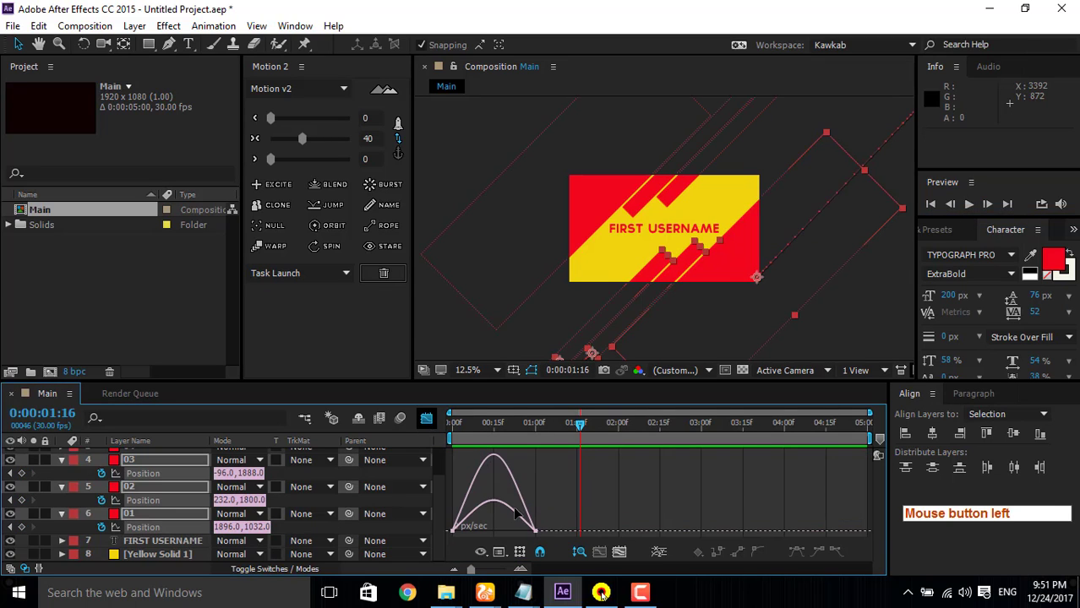
pyautogui.moveTo(511, 504); pyautogui.dragTo(493, 536)
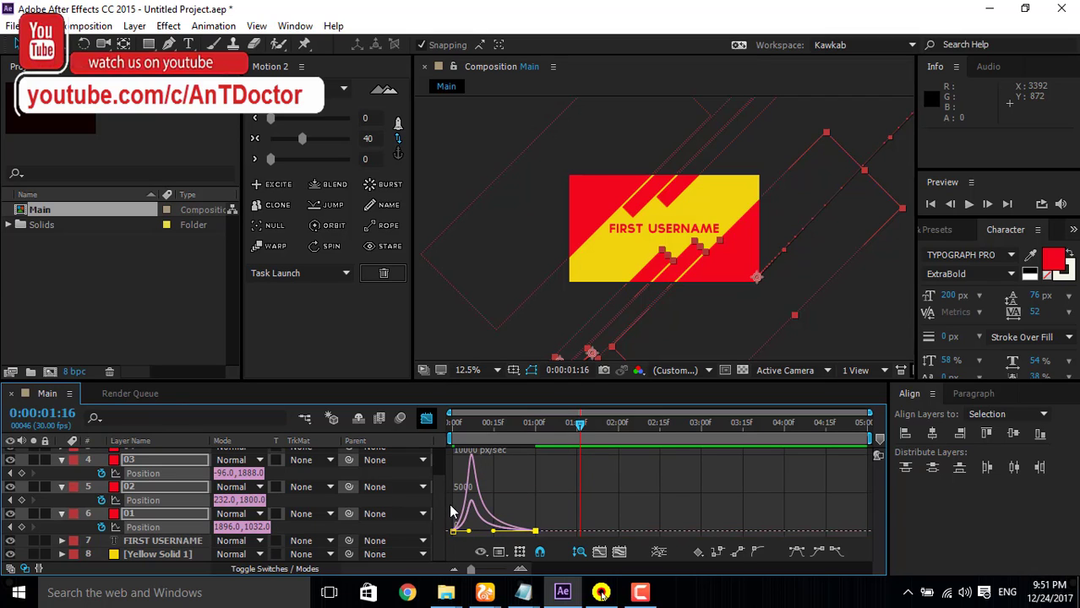
pyautogui.click(454, 532)
pyautogui.moveTo(471, 537); pyautogui.dragTo(465, 535)
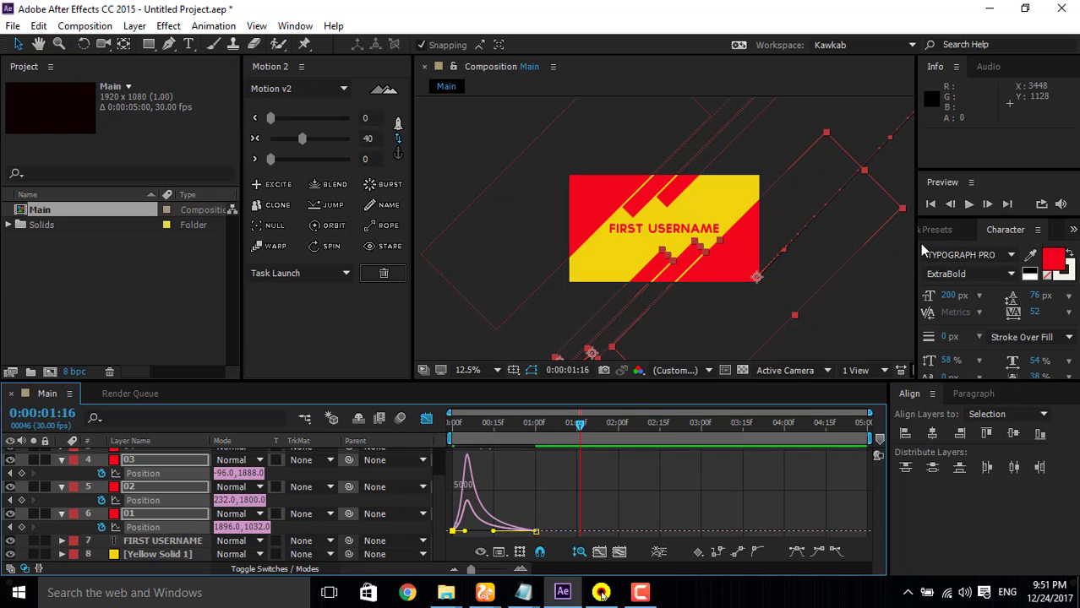
pyautogui.click(426, 419)
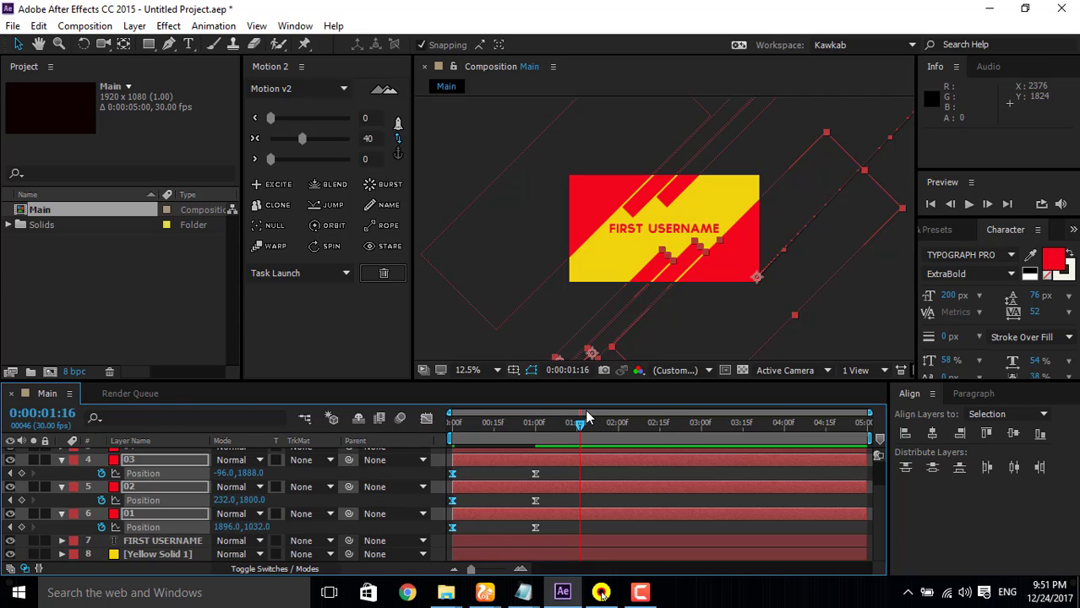
pyautogui.press('Home')
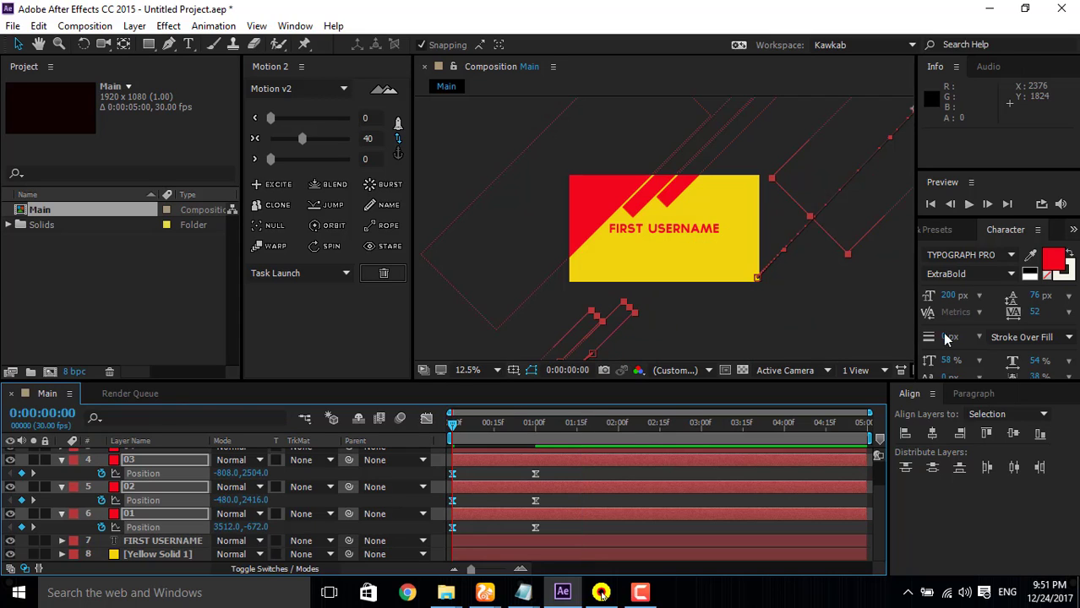
pyautogui.click(969, 205)
pyautogui.click(969, 205)
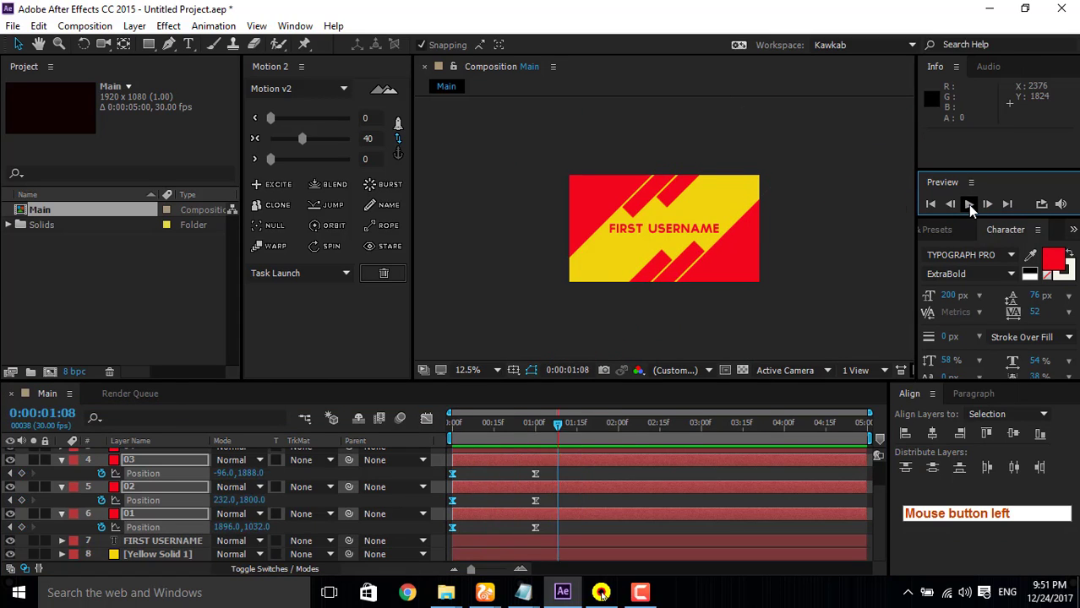
pyautogui.press('Home')
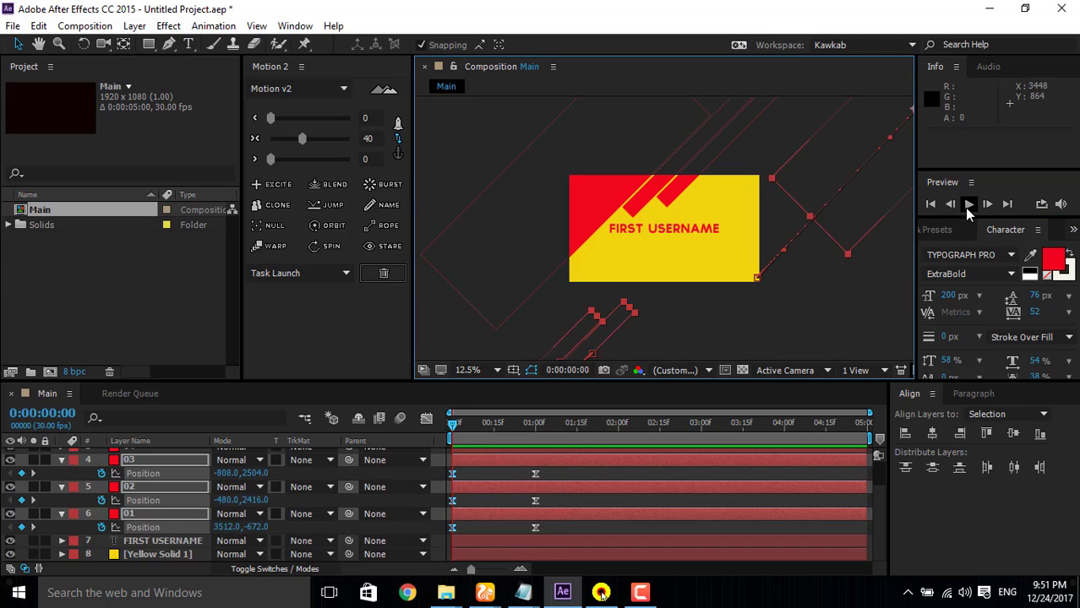
pyautogui.click(969, 205)
pyautogui.click(968, 205)
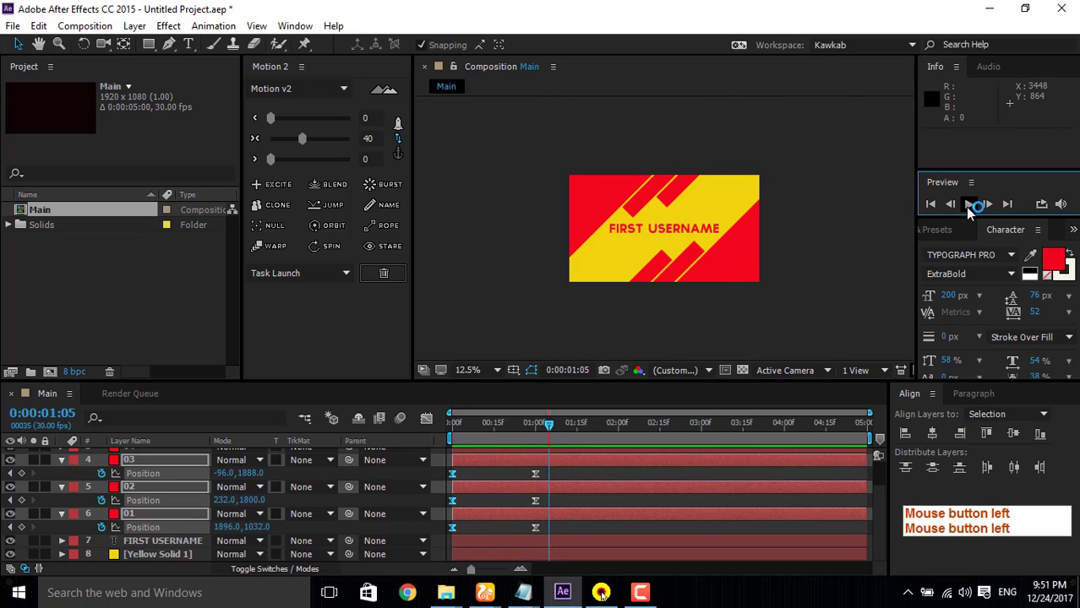
# Step: Collapse the properties of layers 03, 02 and 01 in the timeline
pyautogui.click(142, 543)
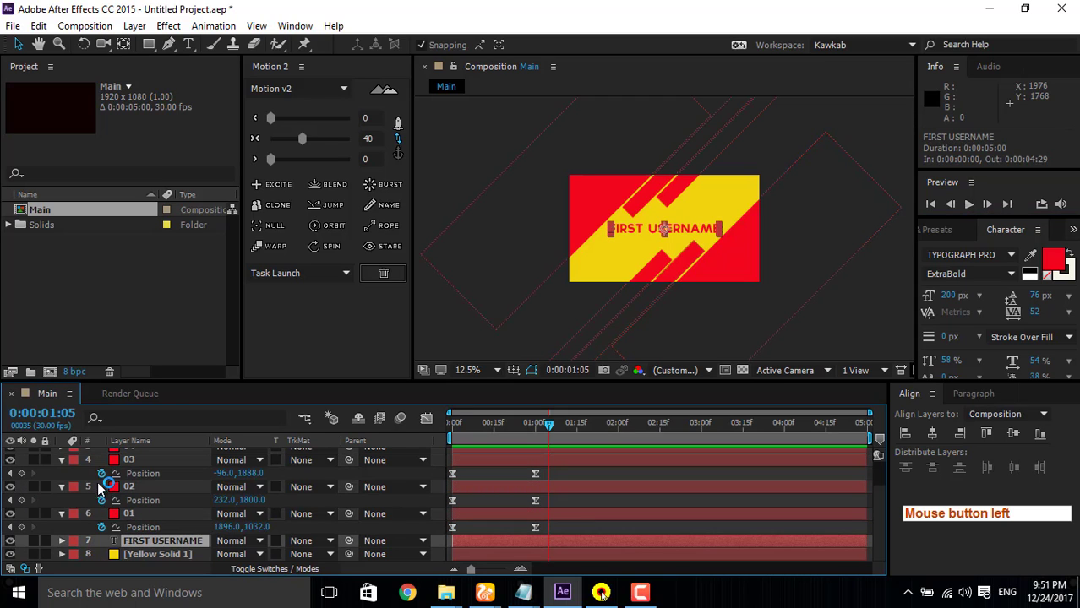
pyautogui.click(61, 459)
pyautogui.click(61, 473)
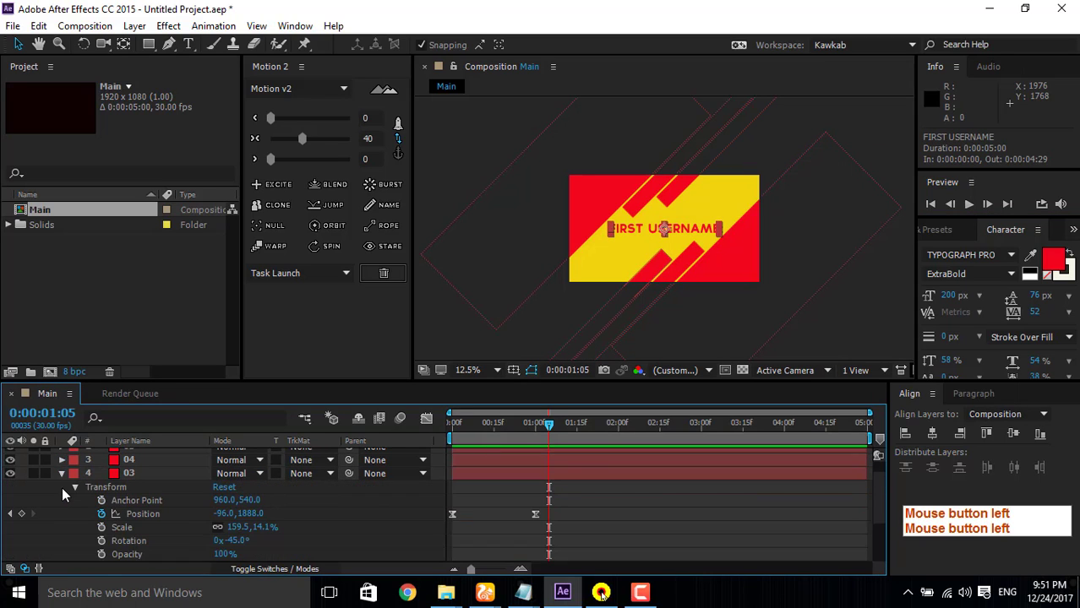
pyautogui.click(63, 474)
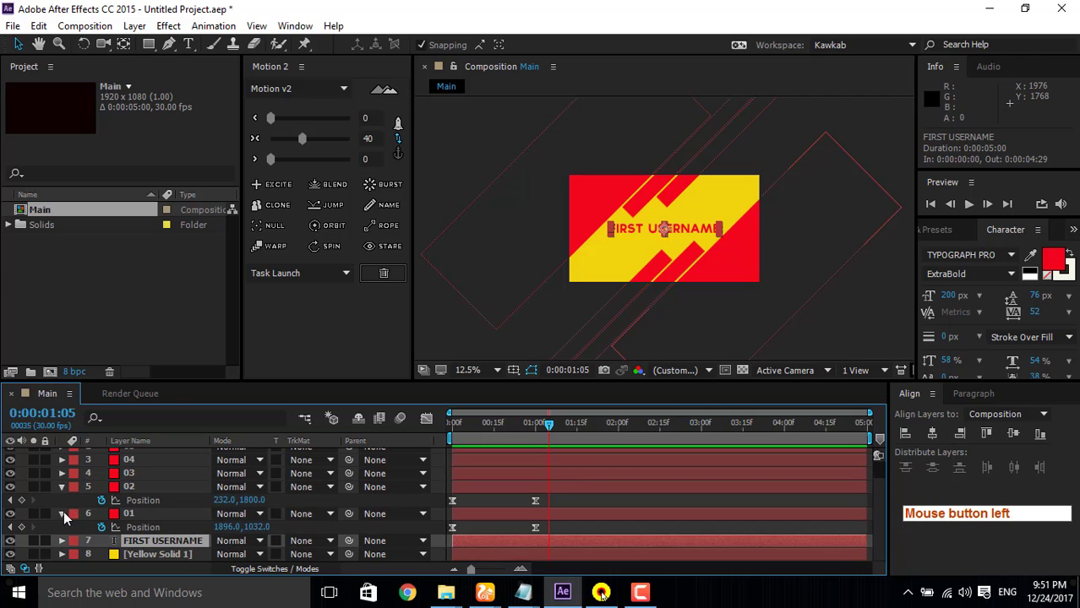
pyautogui.click(60, 485)
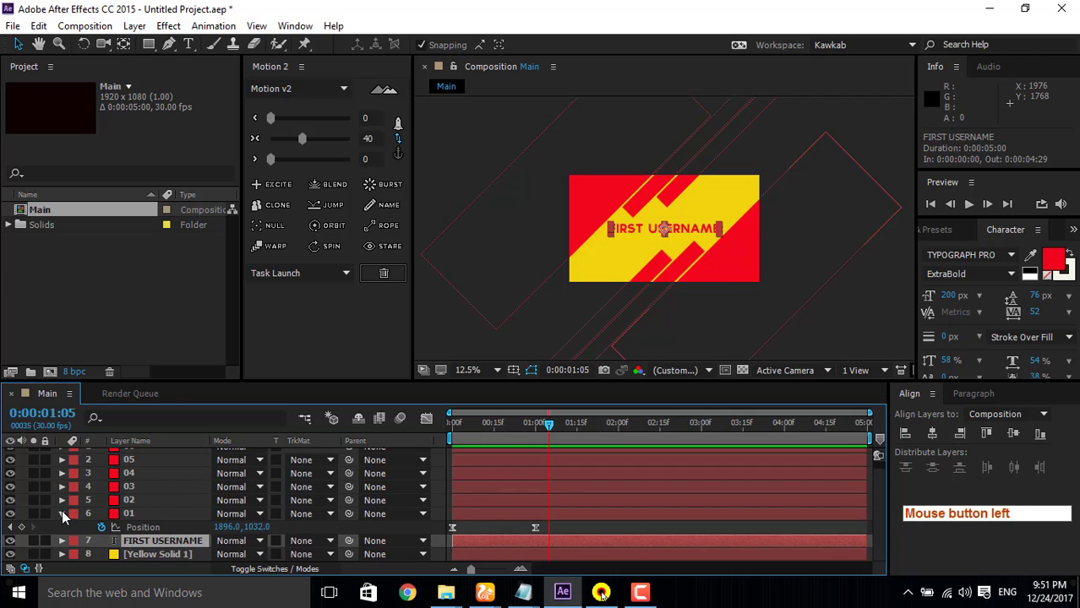
pyautogui.click(62, 514)
# Step: Add Position keyframes to layers 04, 05 and 06 at 0:00:01:00
pyautogui.click(147, 481)
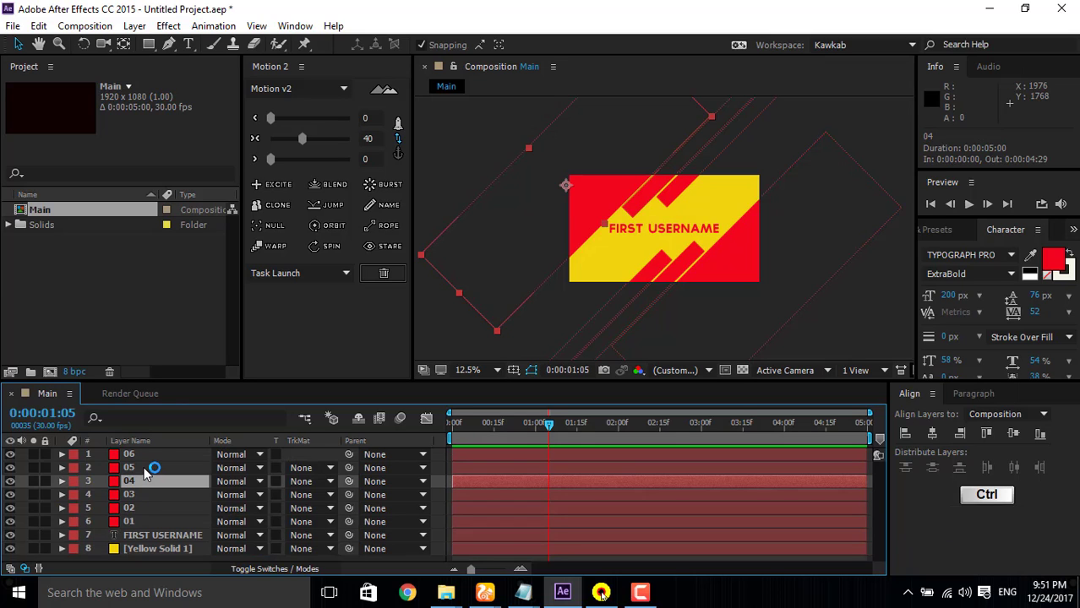
pyautogui.keyDown('ctrl'); pyautogui.click(147, 468); pyautogui.keyUp('ctrl')
pyautogui.keyDown('ctrl'); pyautogui.click(147, 455); pyautogui.keyUp('ctrl')
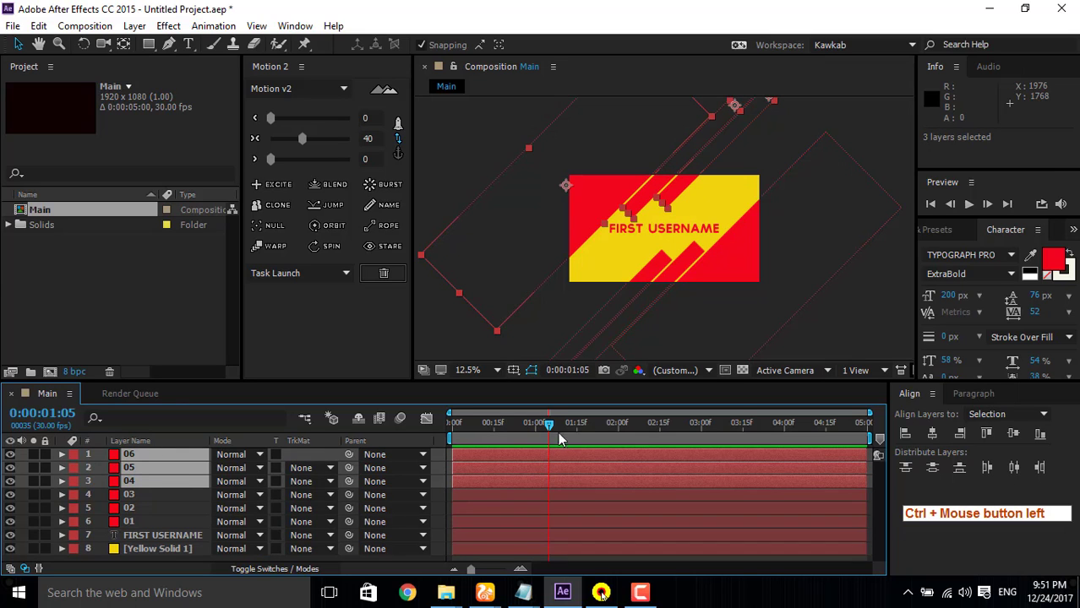
pyautogui.moveTo(550, 424); pyautogui.dragTo(507, 424)
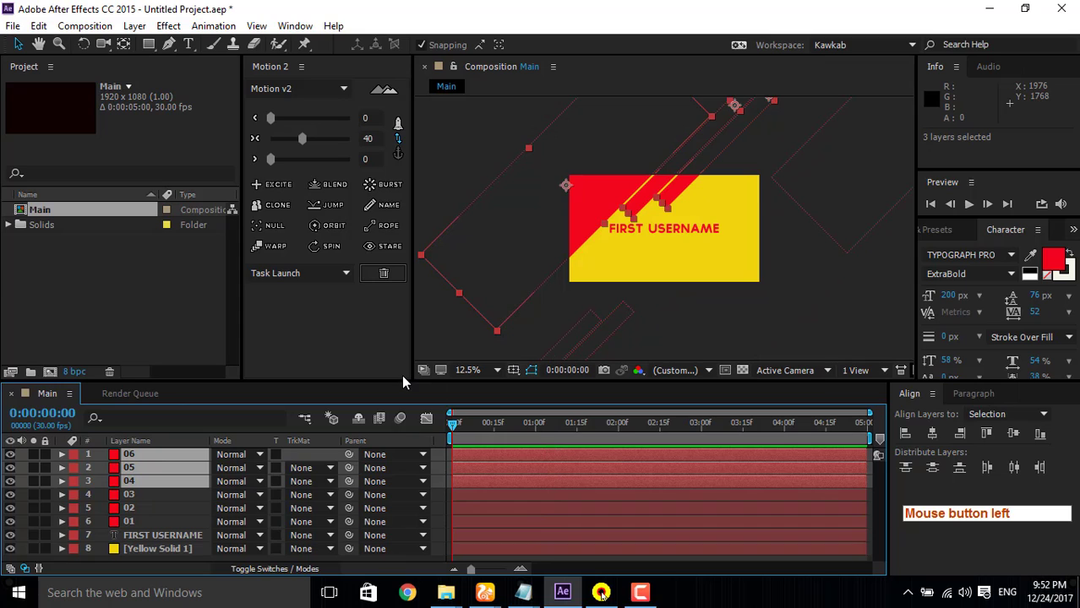
pyautogui.press('shift')
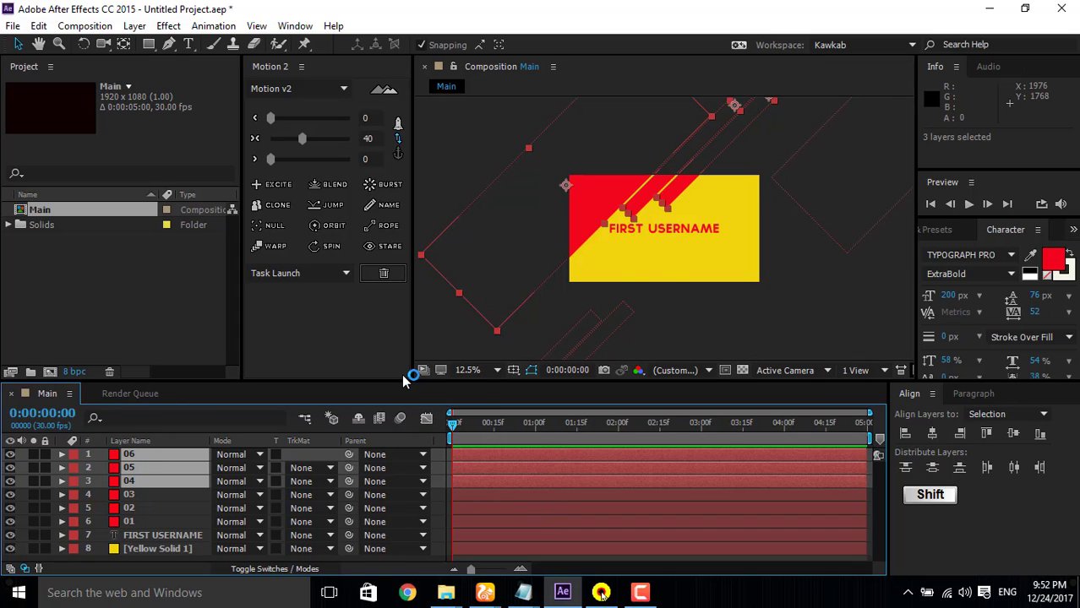
pyautogui.hotkey('shift', 'pagedown')
pyautogui.hotkey('shift', 'pagedown')
pyautogui.hotkey('shift', 'pagedown')
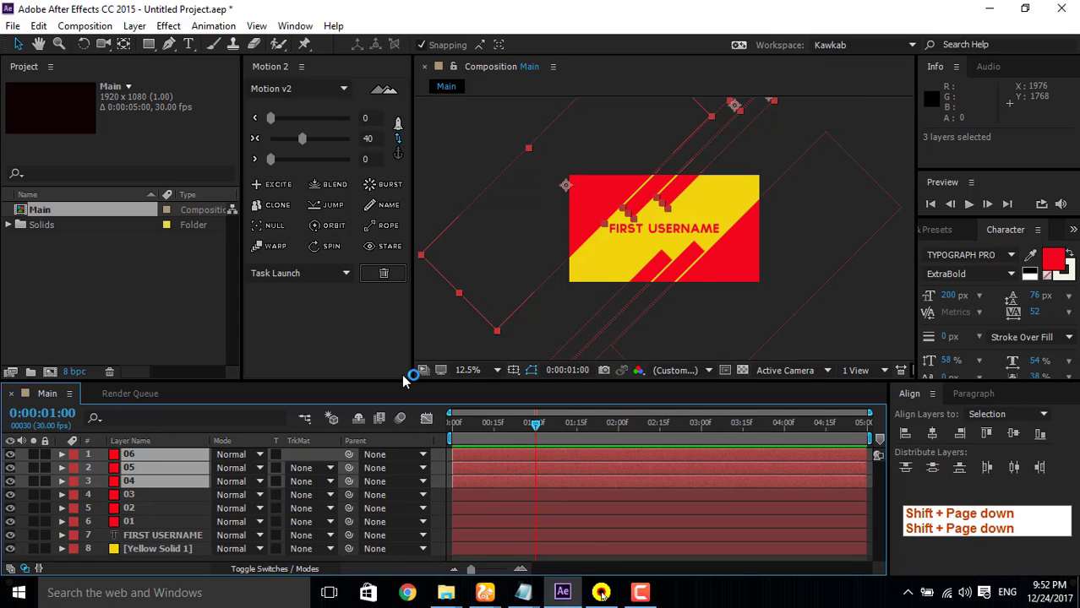
pyautogui.hotkey('shift', 'alt', 'p')
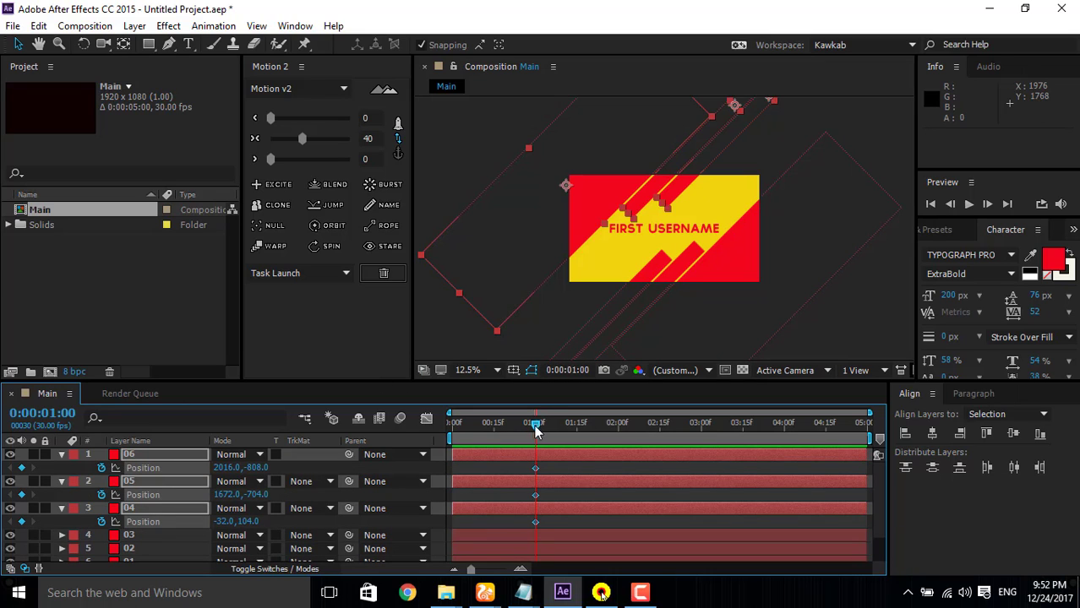
# Step: At 0:00:00:00, move layer 04 diagonally down and out of the frame, to about -1584, 1584
pyautogui.moveTo(536, 427); pyautogui.dragTo(398, 431)
pyautogui.click(135, 539)
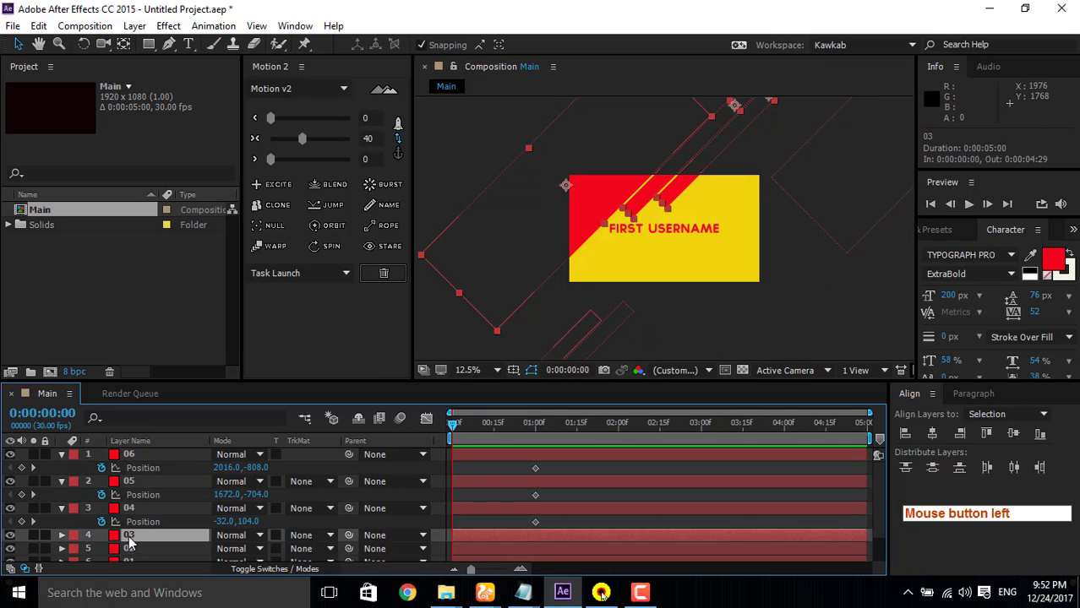
pyautogui.click(144, 524)
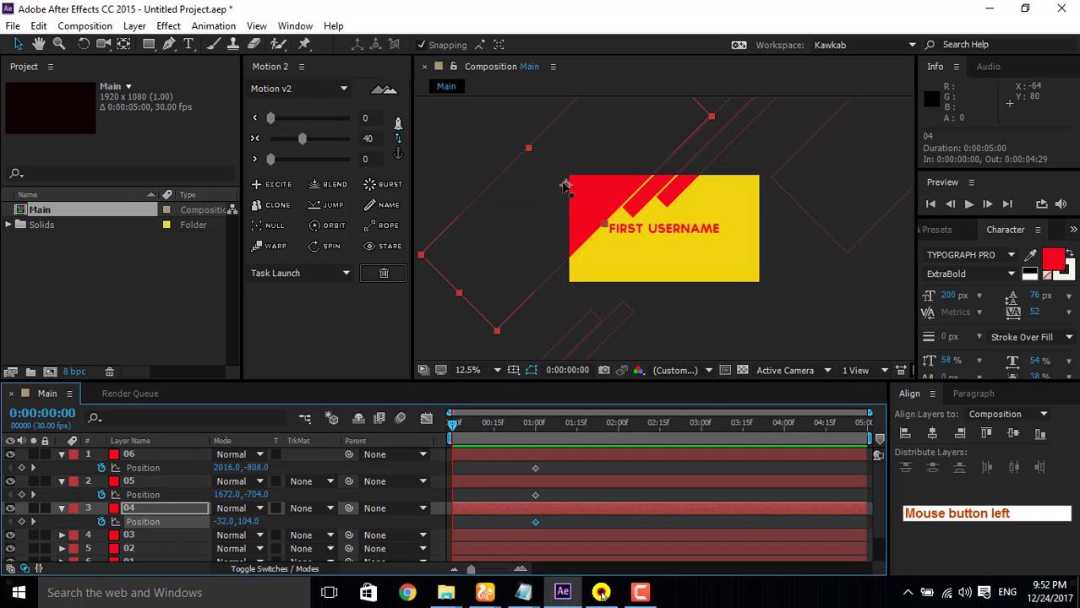
pyautogui.moveTo(533, 225); pyautogui.dragTo(415, 332)
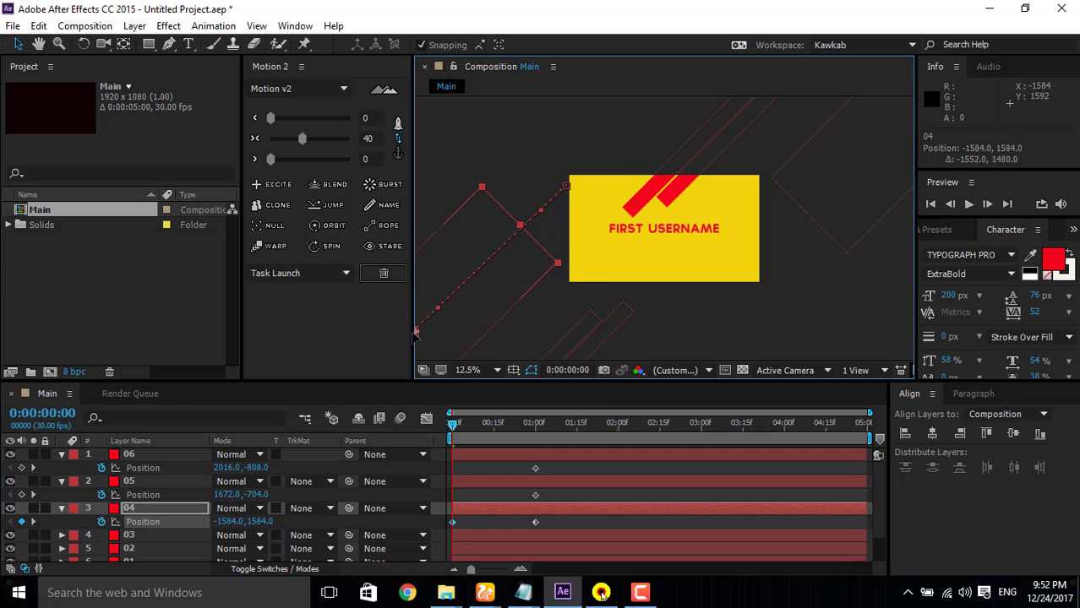
# Step: At 0:00:00:00, move layers 05 and 06 together diagonally above the frame, to about 2200, -1312 and 2544, -1416
pyautogui.click(145, 536)
pyautogui.click(148, 476)
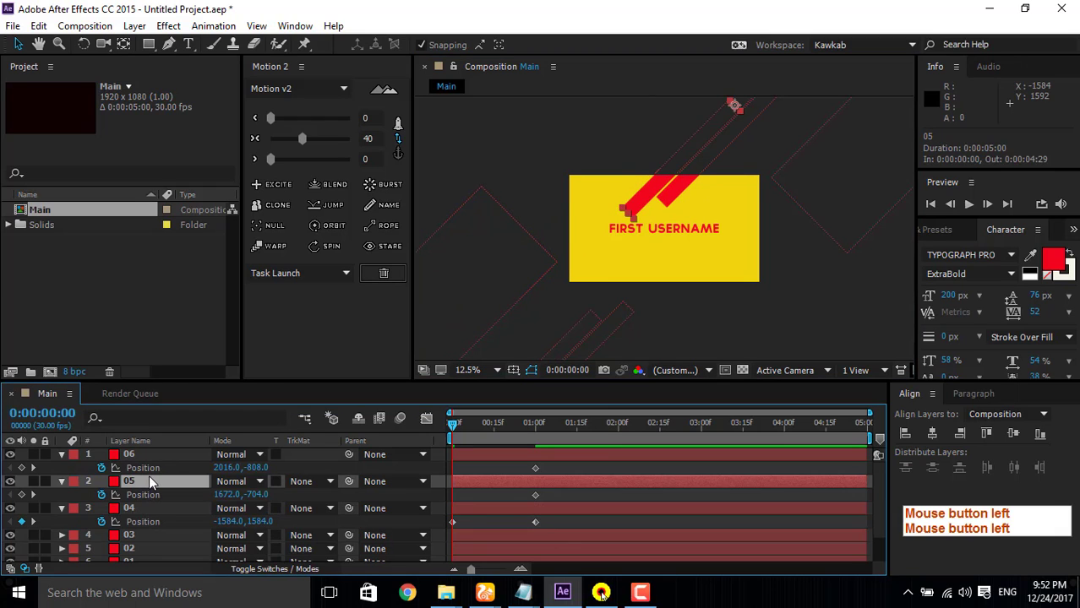
pyautogui.keyDown('ctrl'); pyautogui.click(153, 456); pyautogui.keyUp('ctrl')
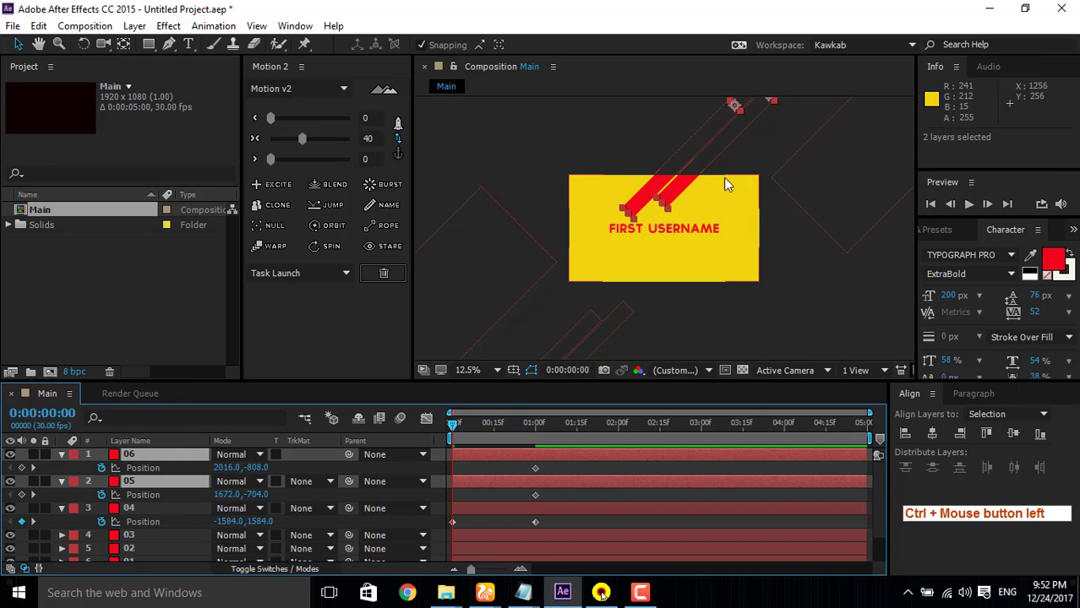
pyautogui.moveTo(683, 170); pyautogui.dragTo(733, 112)
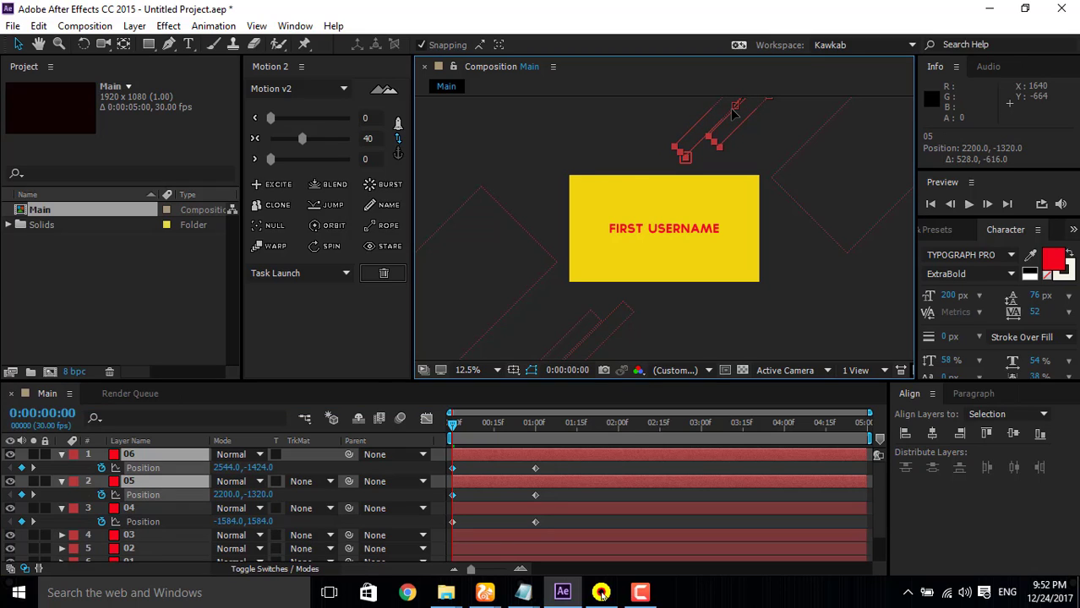
pyautogui.click(453, 427)
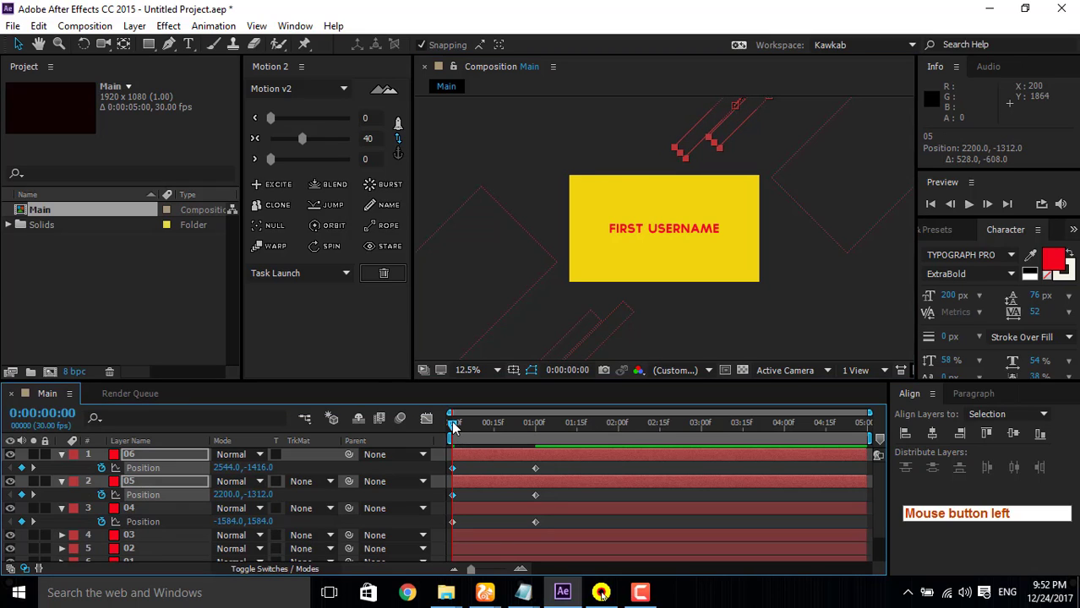
# Step: Hide layers 03, 02 and 01 in the composition
pyautogui.click(11, 535)
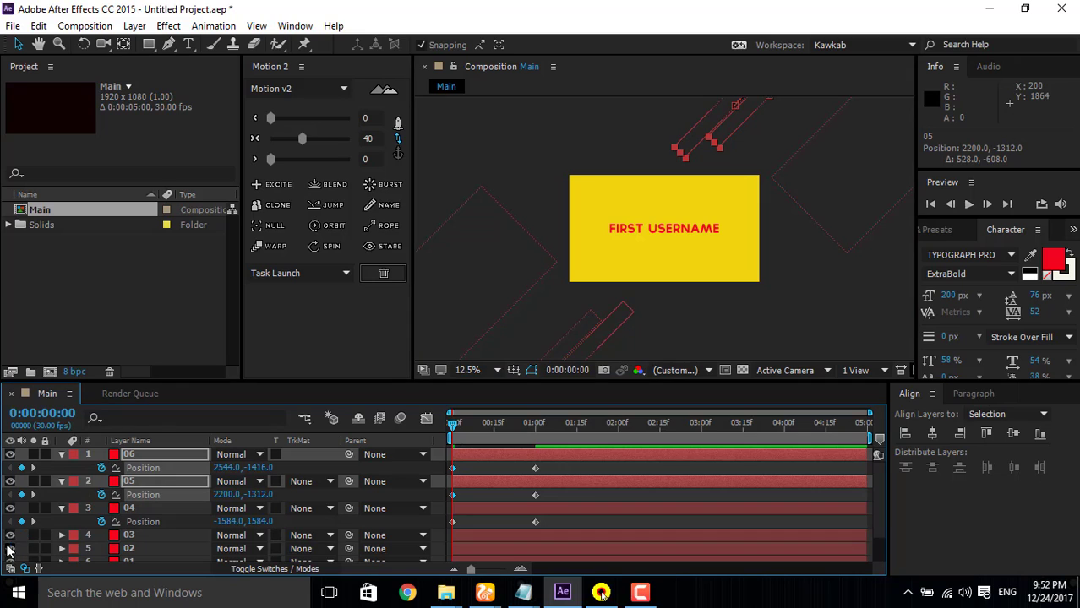
pyautogui.click(9, 535)
pyautogui.click(9, 550)
pyautogui.scroll(-2, 8, 547)
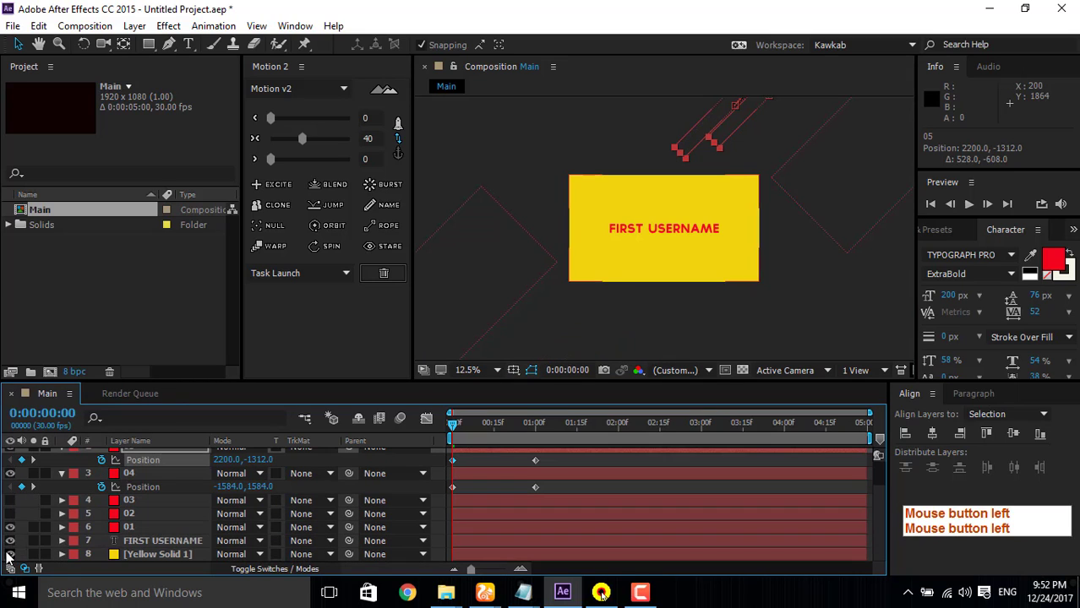
pyautogui.click(11, 528)
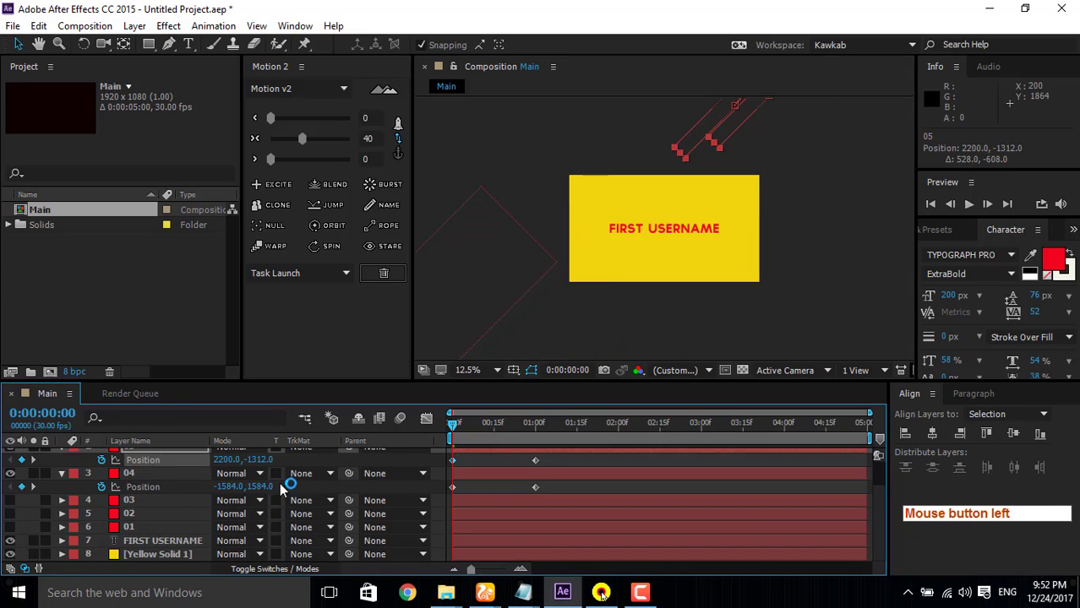
# Step: Ease all Position keyframes of layers 04, 05 and 06 by 40 with Motion 2
pyautogui.moveTo(450, 431); pyautogui.dragTo(554, 531)
pyautogui.scroll(2, 541, 418)
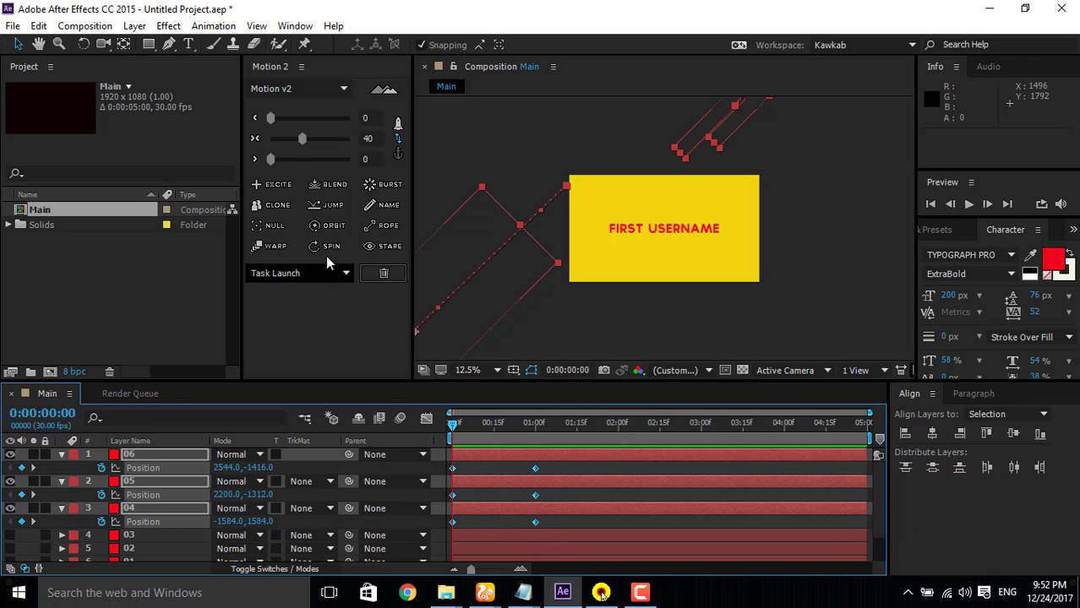
pyautogui.click(302, 139)
# Step: Reshape the speed curves of layers 04 to 06 in the Graph Editor to peak early and slow down gradually
pyautogui.click(425, 420)
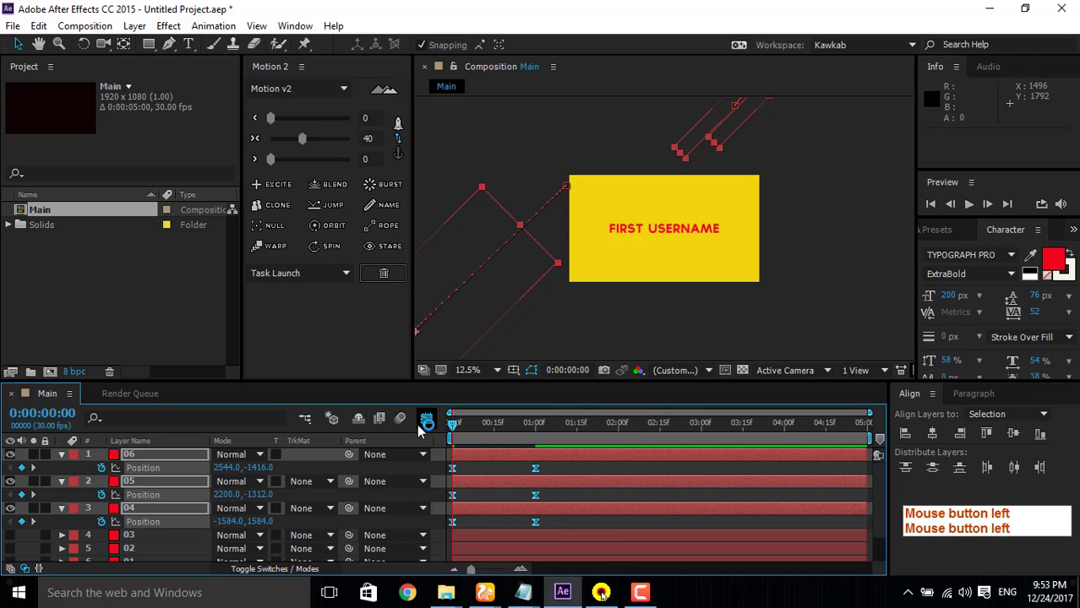
pyautogui.moveTo(517, 505); pyautogui.dragTo(461, 438)
pyautogui.click(453, 525)
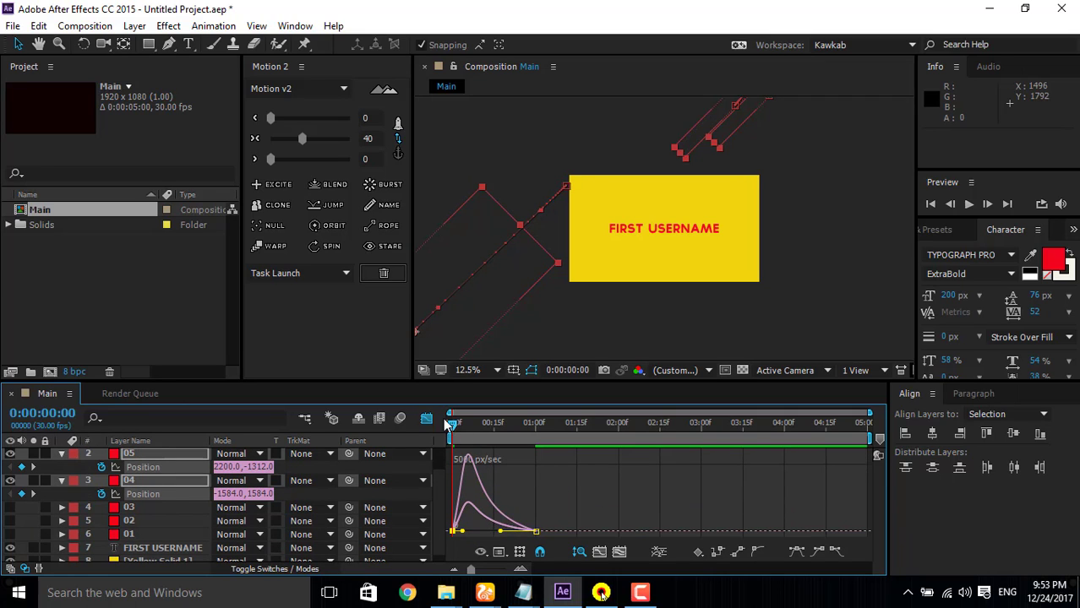
pyautogui.click(424, 420)
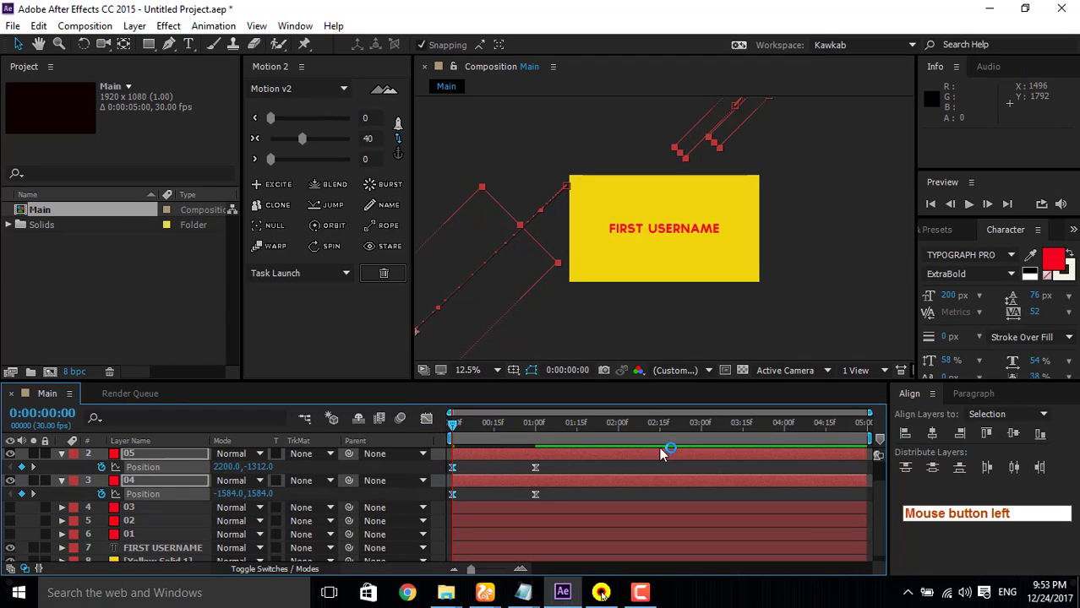
# Step: Preview the motion of layers 04, 05 and 06 on their own
pyautogui.click(968, 204)
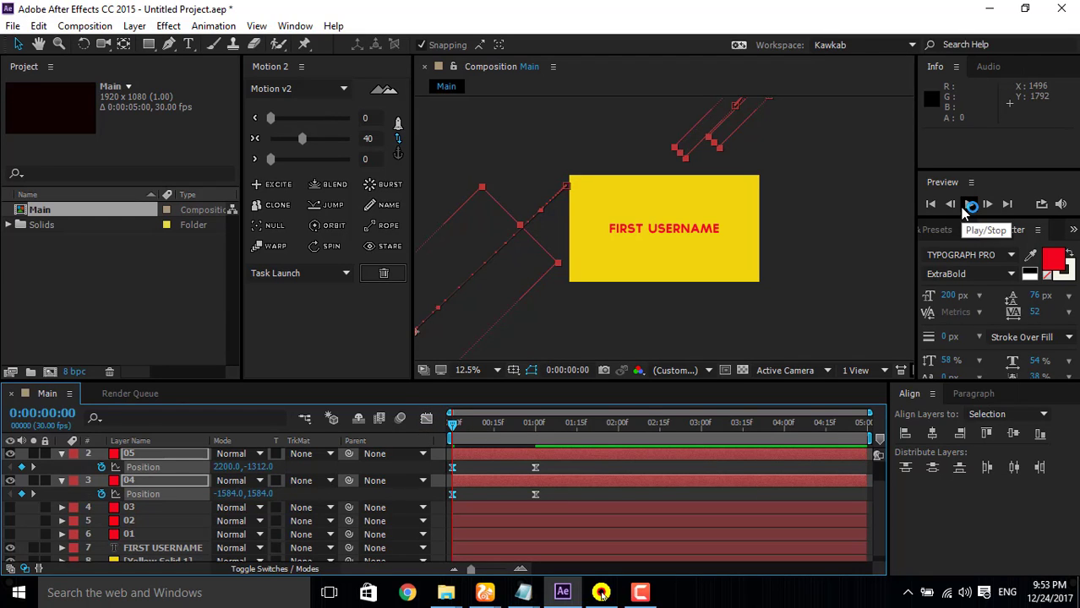
pyautogui.click(964, 209)
pyautogui.click(964, 208)
pyautogui.click(963, 211)
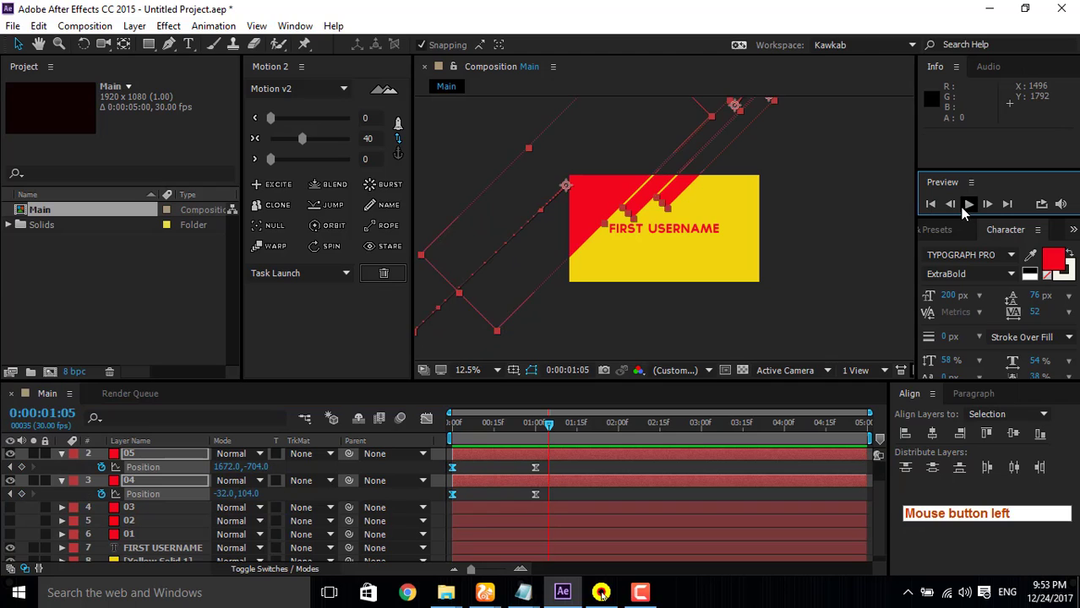
pyautogui.click(963, 211)
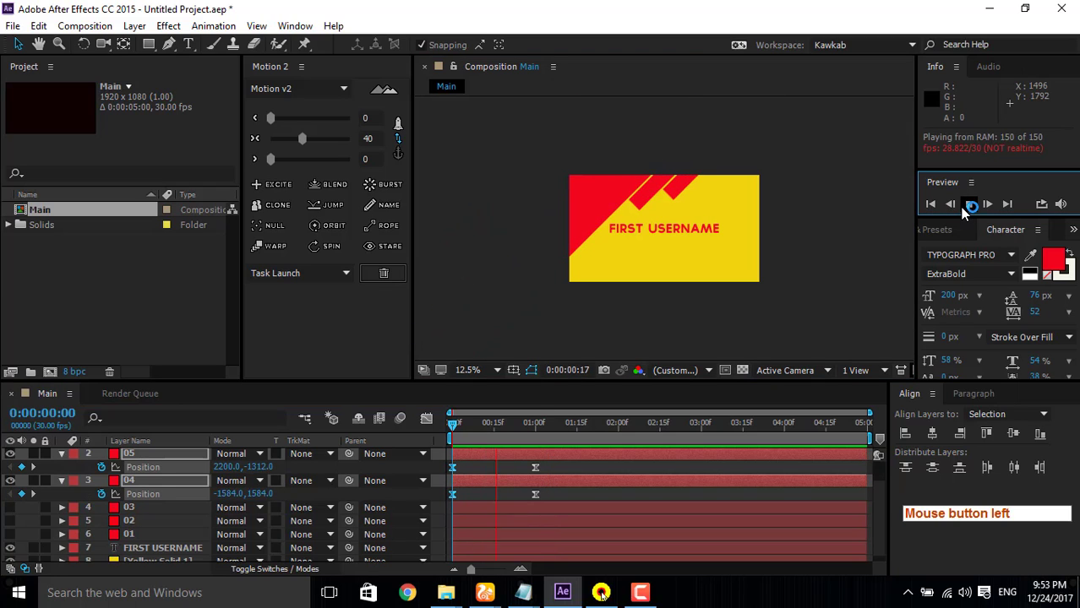
pyautogui.click(963, 211)
pyautogui.click(963, 211)
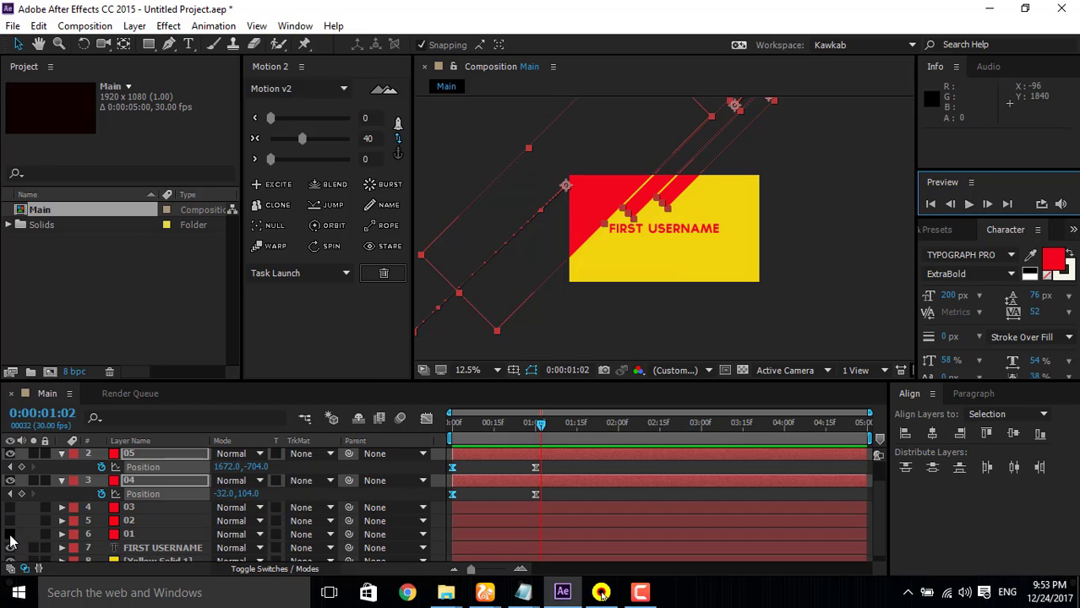
# Step: Make layers 01, 02 and 03 visible again
pyautogui.click(10, 534)
pyautogui.click(11, 520)
pyautogui.click(10, 507)
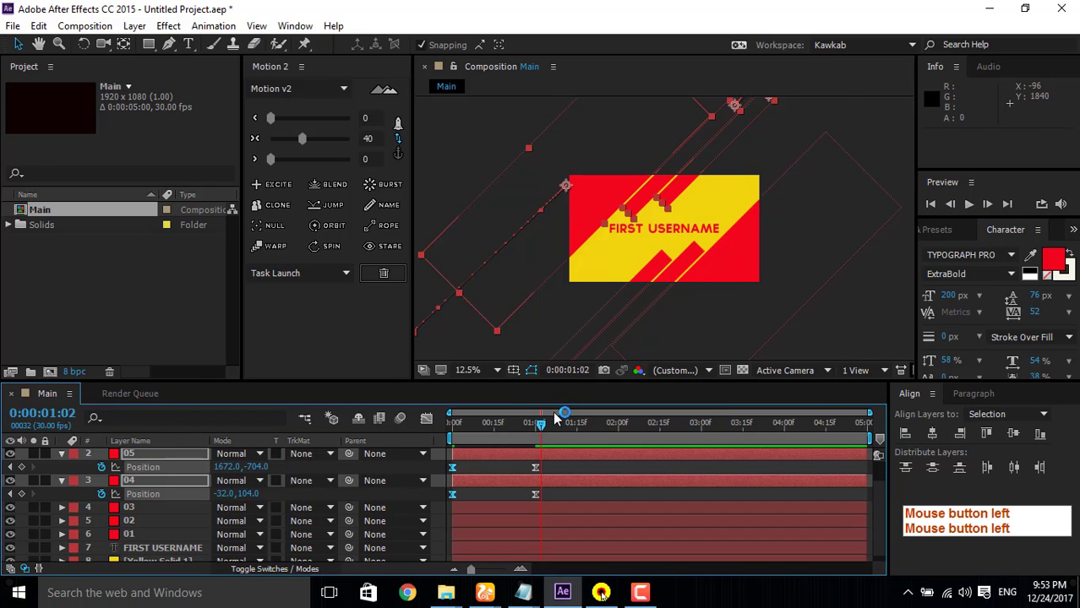
# Step: Preview the animation of all six shapes from the start at 25% magnification
pyautogui.press('Home')
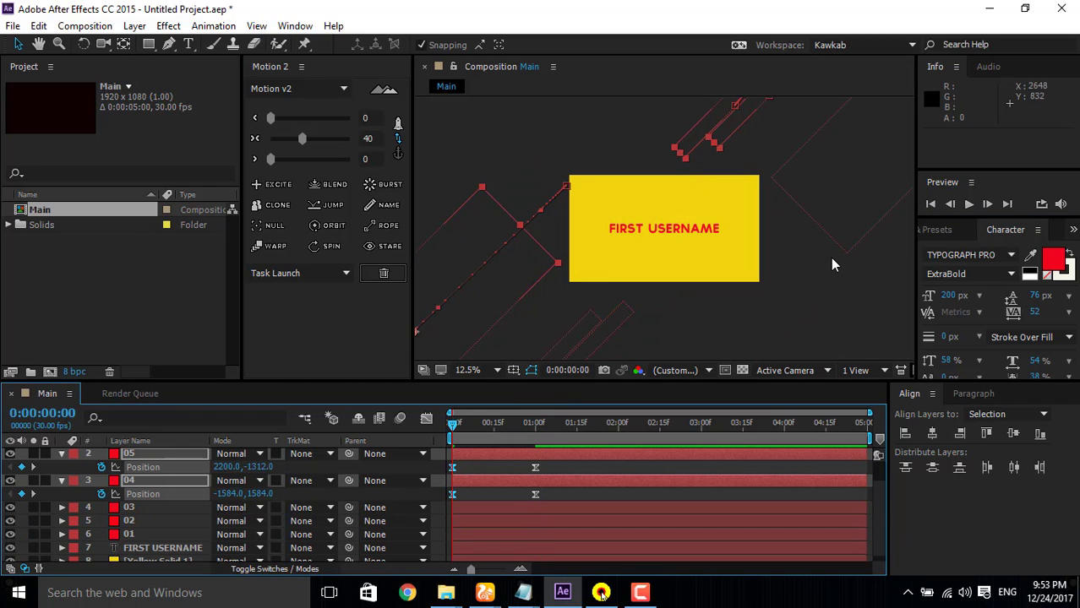
pyautogui.scroll(2, 832, 262)
pyautogui.scroll(-1, 834, 253)
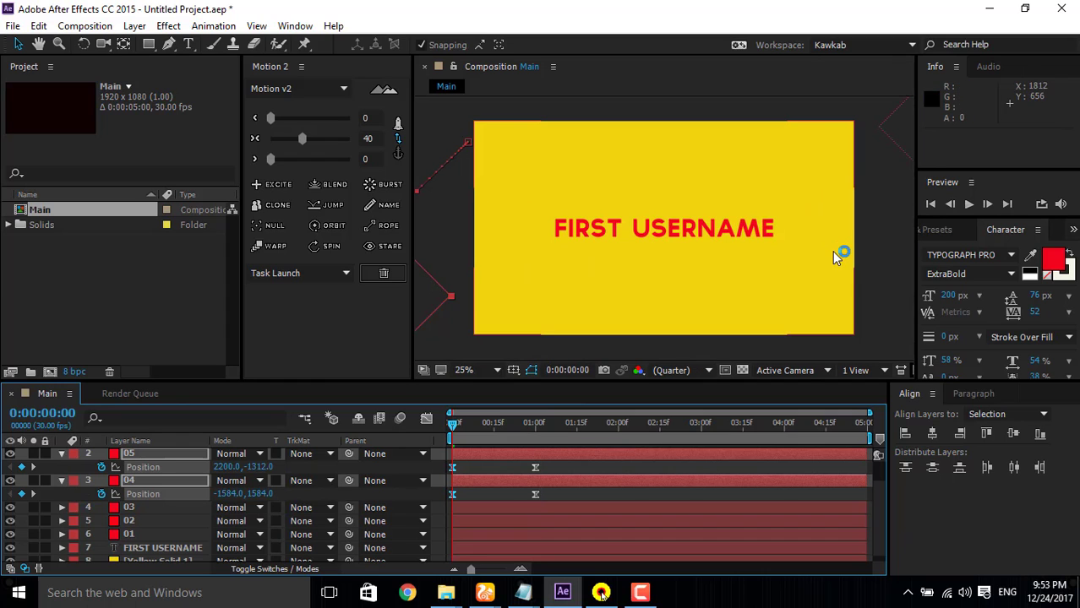
pyautogui.click(969, 206)
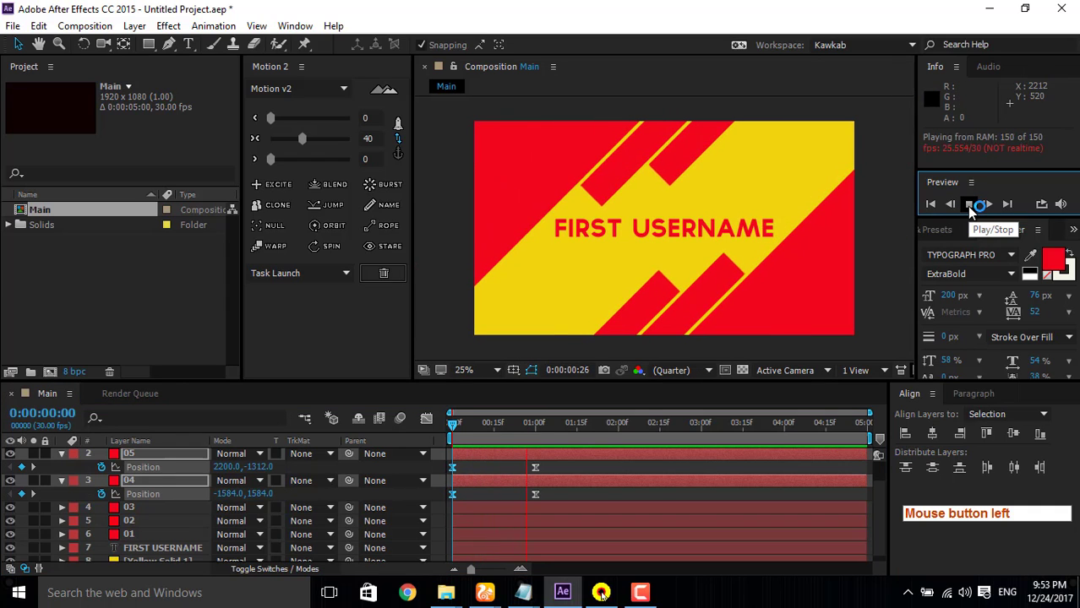
pyautogui.click(969, 206)
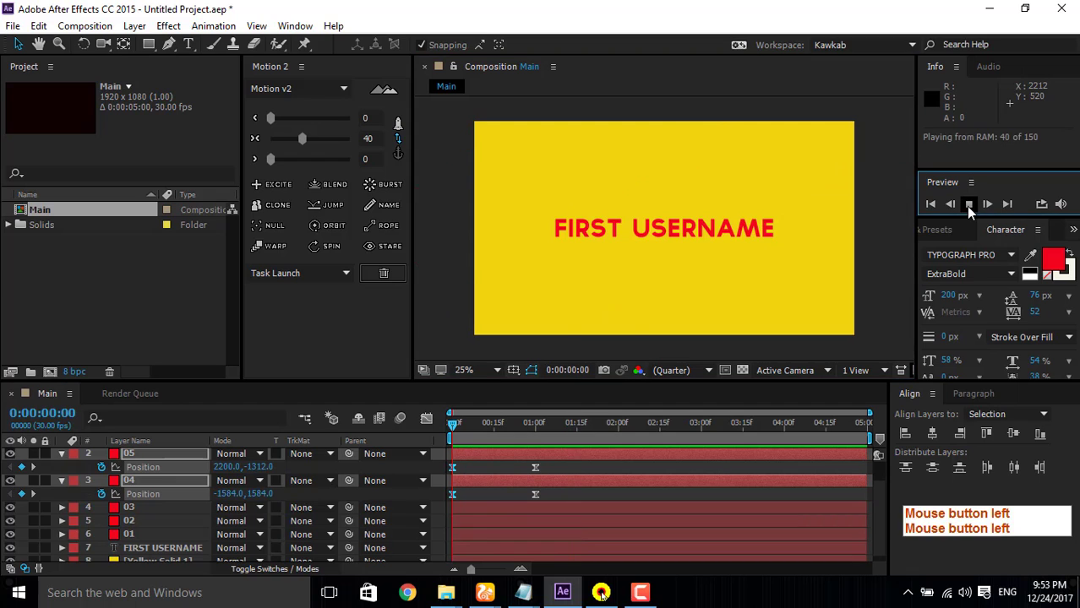
pyautogui.click(969, 206)
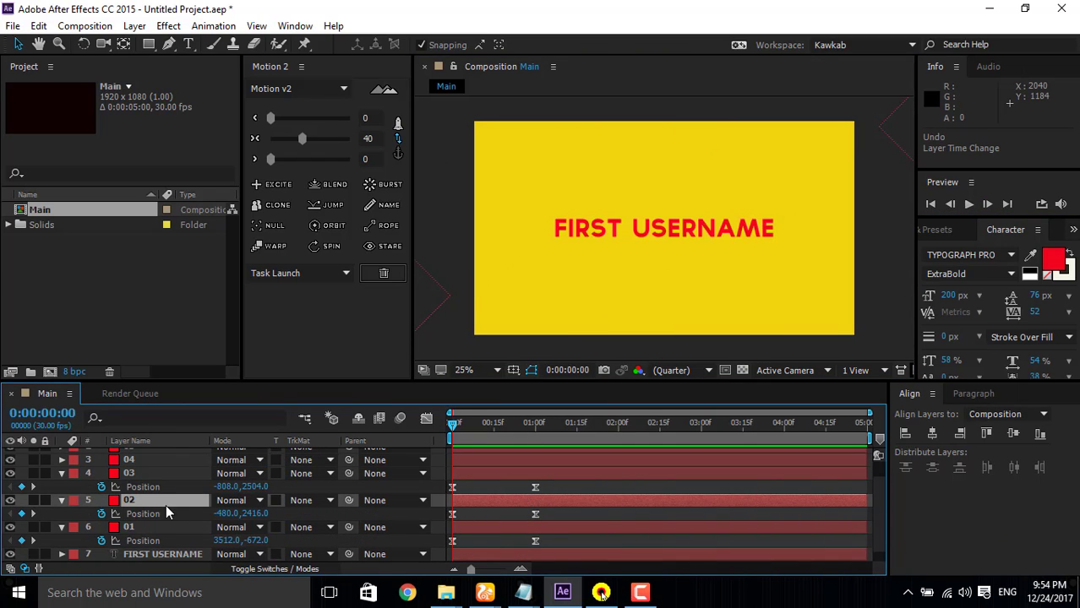
# Step: Shift layer 02 to start at 0:00:00:04 and layer 03 at 0:00:00:12, and preview the staggered motion
pyautogui.click(473, 505)
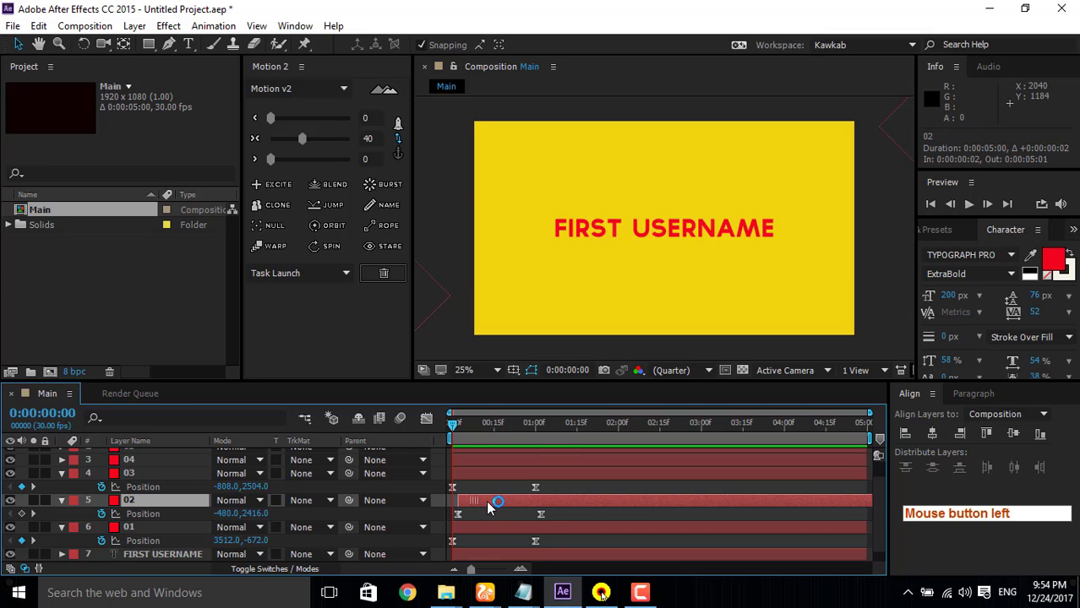
pyautogui.moveTo(499, 505); pyautogui.dragTo(479, 488)
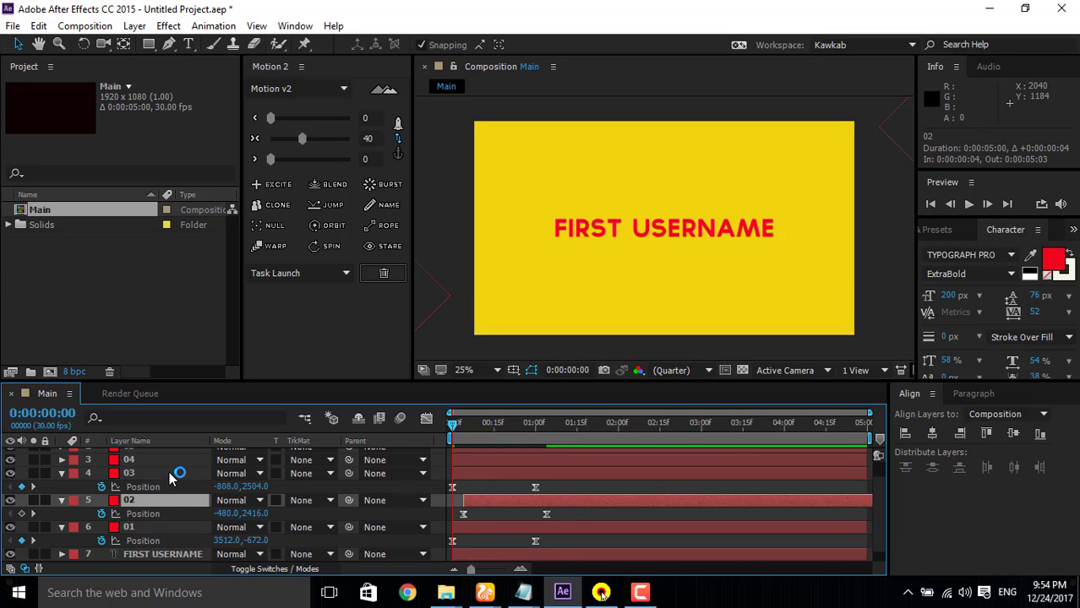
pyautogui.click(476, 491)
pyautogui.moveTo(486, 480); pyautogui.dragTo(515, 479)
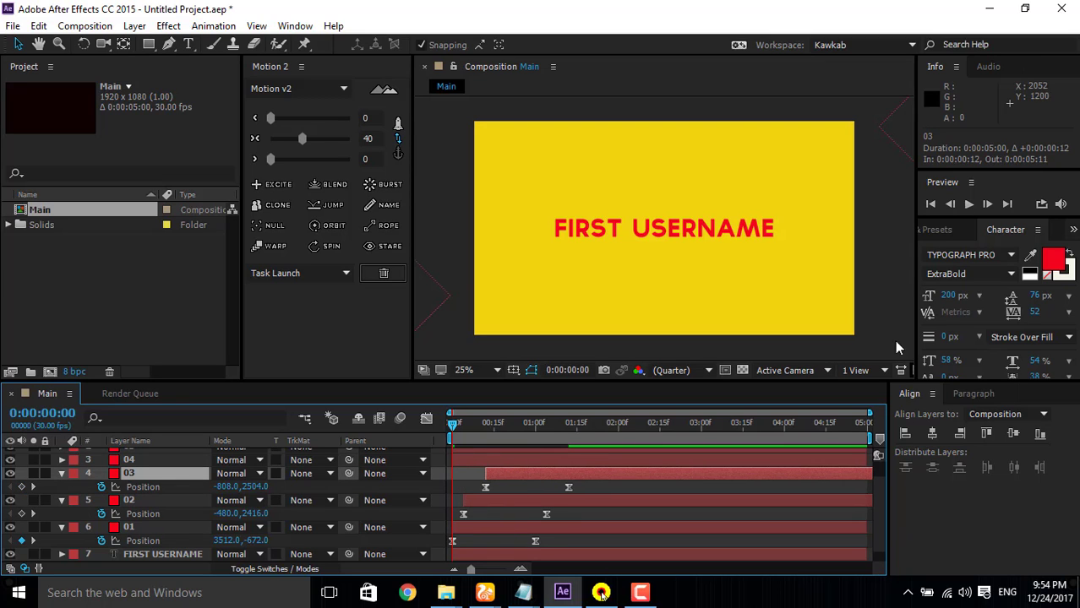
pyautogui.click(968, 204)
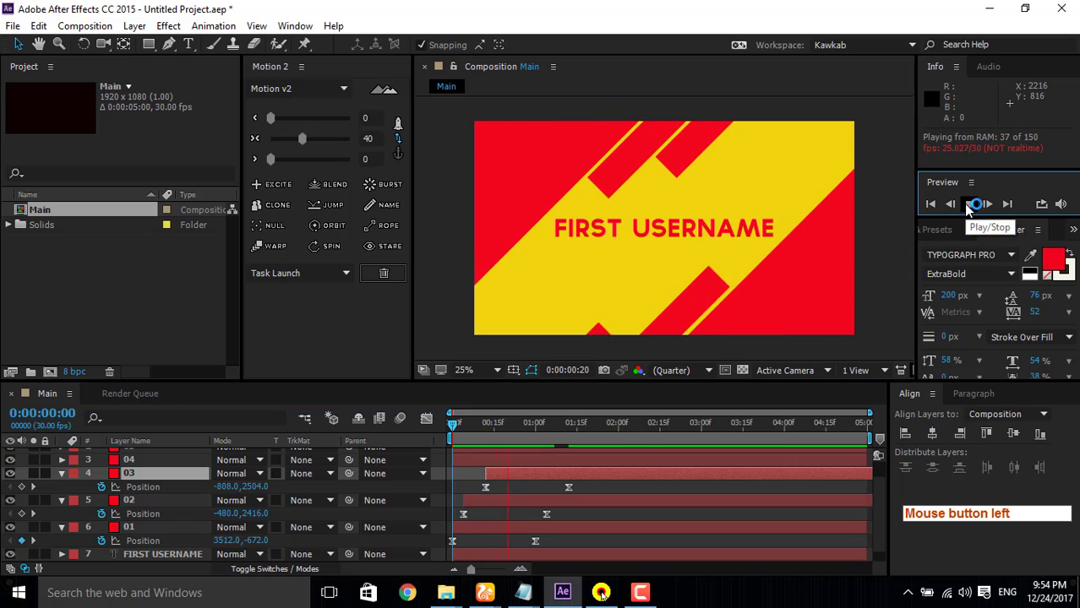
pyautogui.click(967, 207)
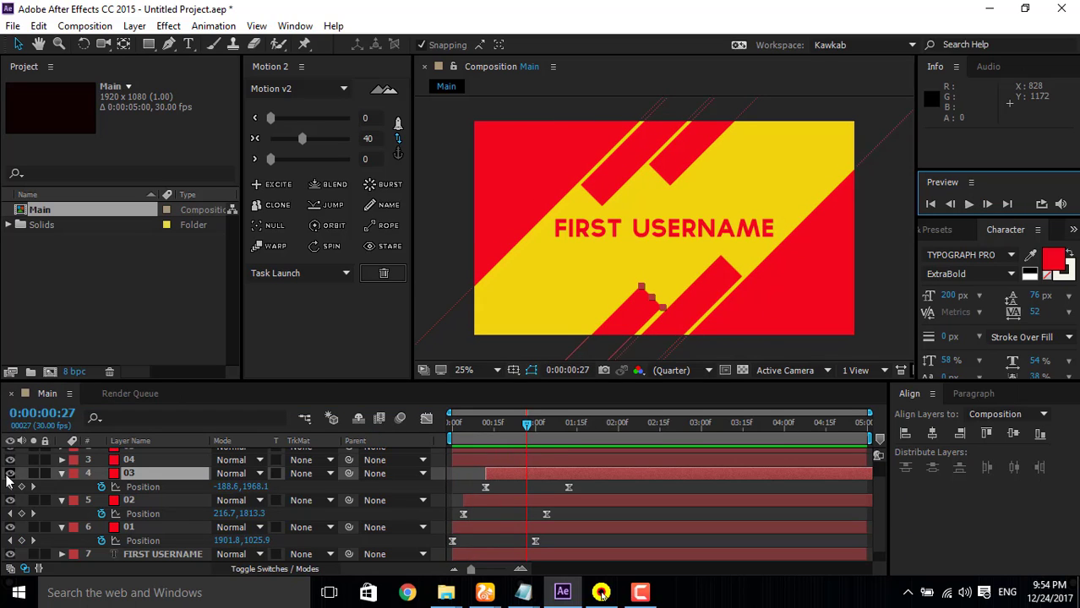
# Step: Hide layers 04, 05 and 06, and preview the staggered motion of layers 01, 02 and 03 from the start
pyautogui.click(10, 473)
pyautogui.click(10, 459)
pyautogui.scroll(1, 10, 483)
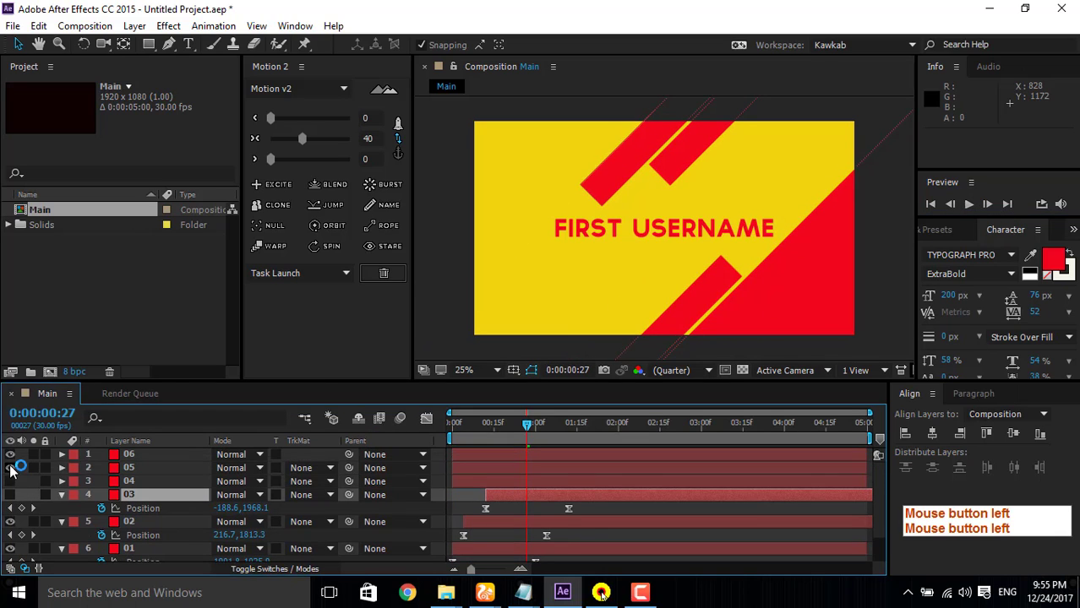
pyautogui.click(11, 494)
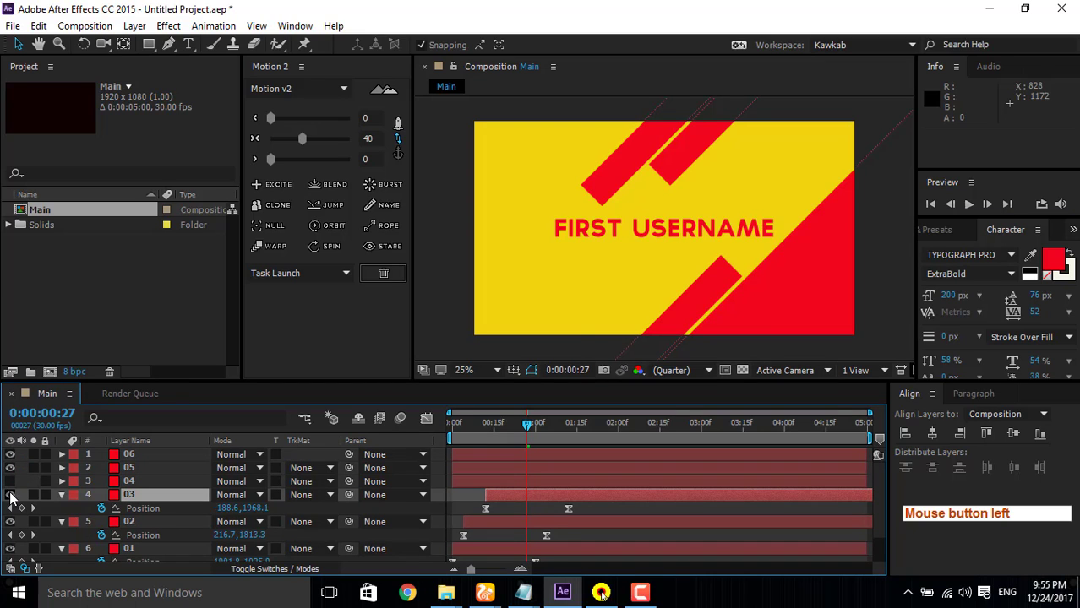
pyautogui.click(10, 467)
pyautogui.click(10, 453)
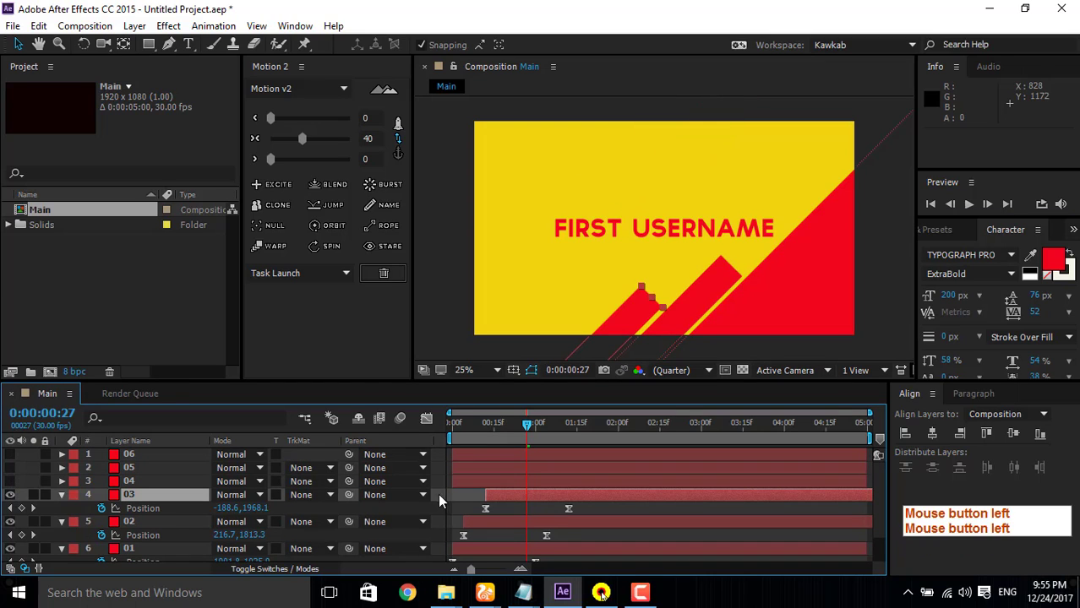
pyautogui.moveTo(490, 426); pyautogui.dragTo(423, 429)
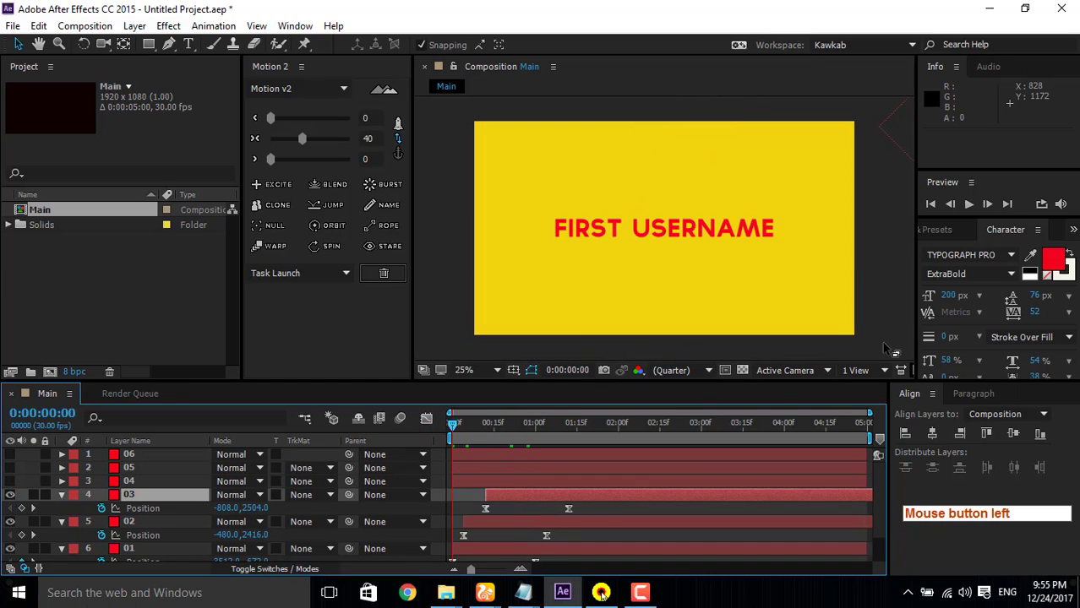
pyautogui.click(969, 204)
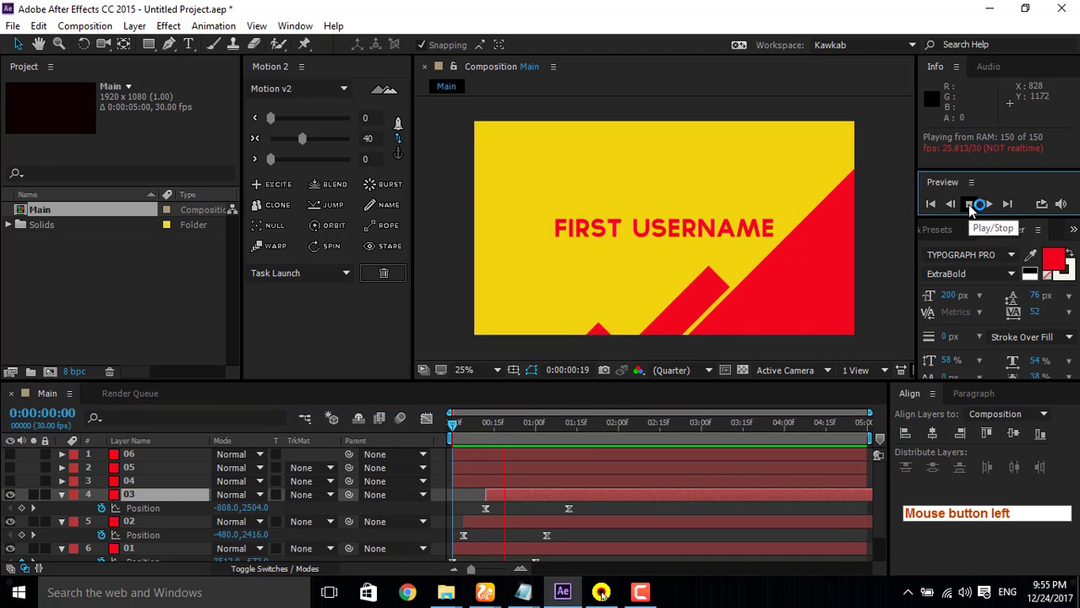
pyautogui.click(969, 206)
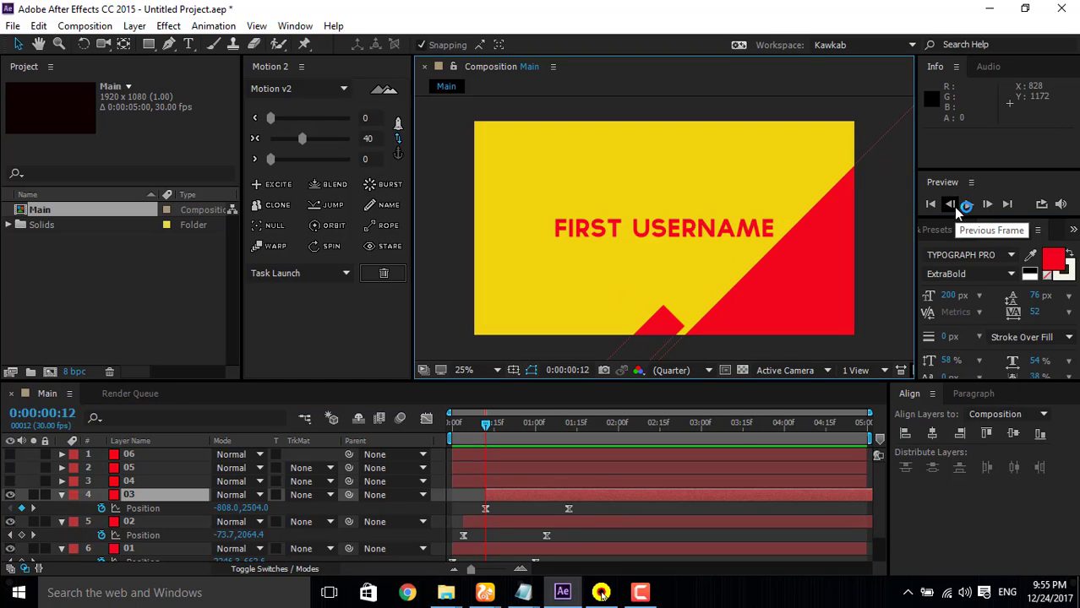
# Step: Shift layer 02 to start at 0:00:00:06 and layer 03 at 0:00:00:14, and preview the adjusted stagger from the start
pyautogui.click(453, 423)
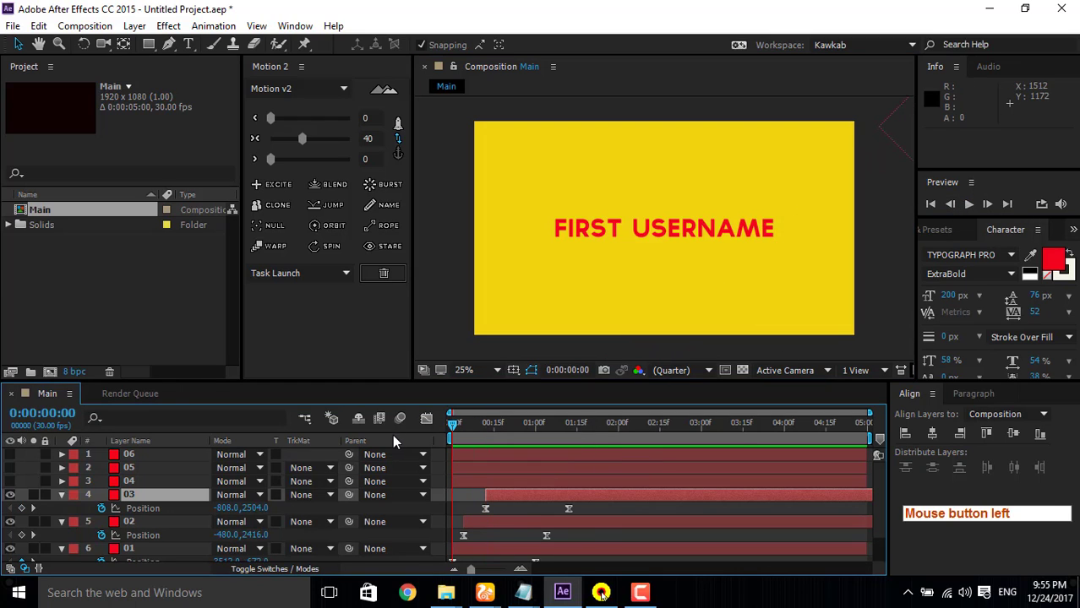
pyautogui.click(491, 524)
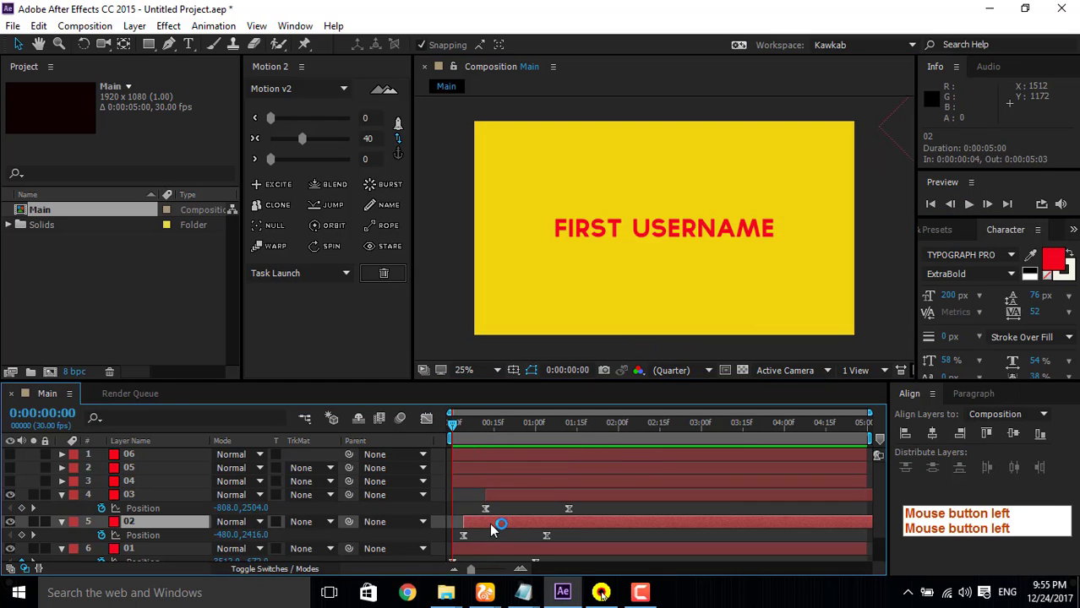
pyautogui.moveTo(494, 525); pyautogui.dragTo(497, 525)
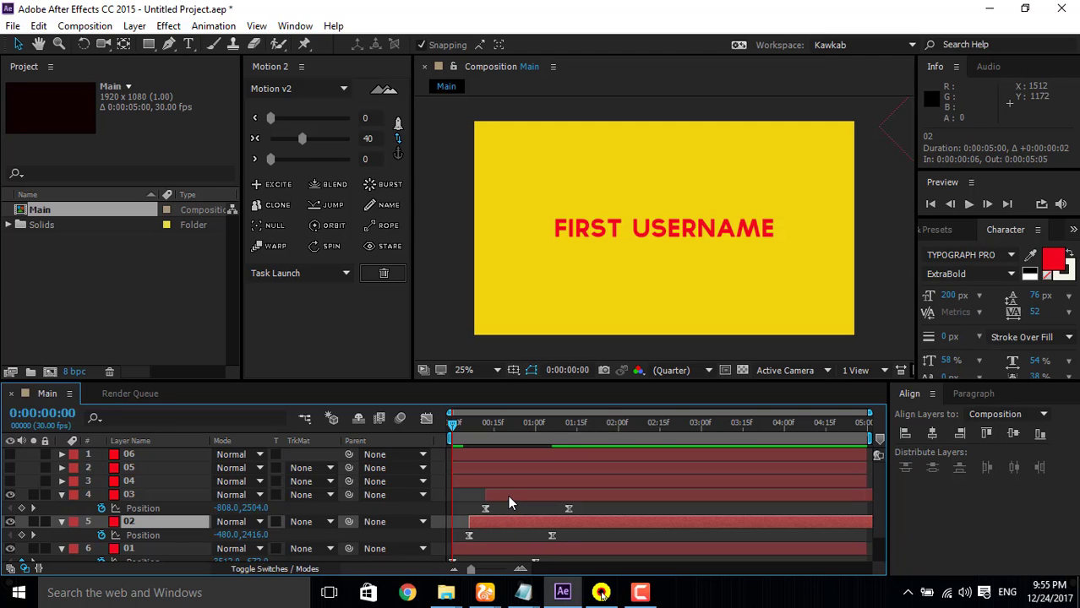
pyautogui.doubleClick(508, 497)
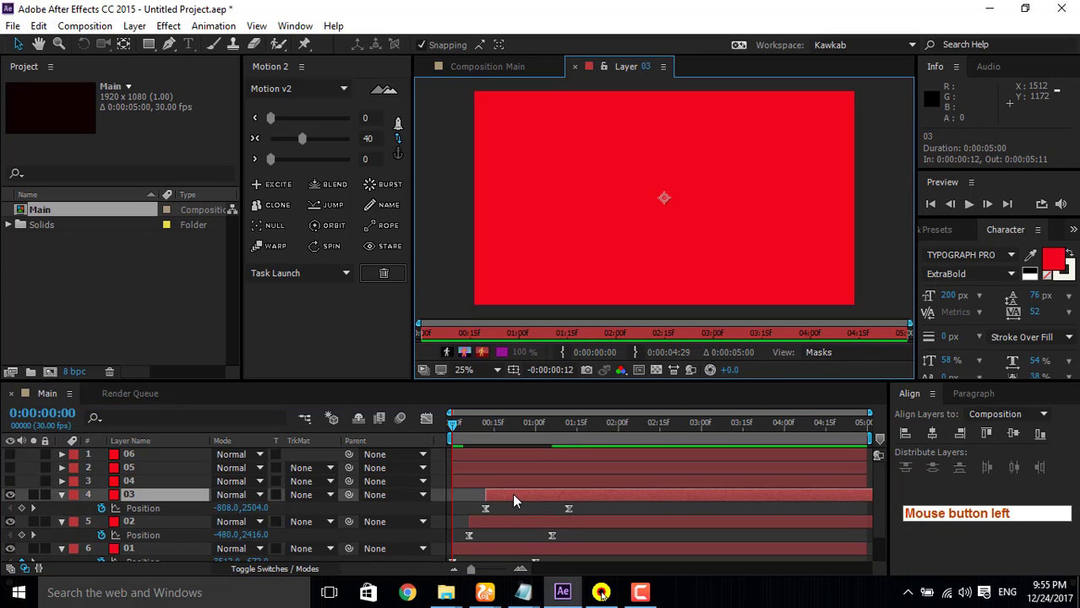
pyautogui.click(574, 66)
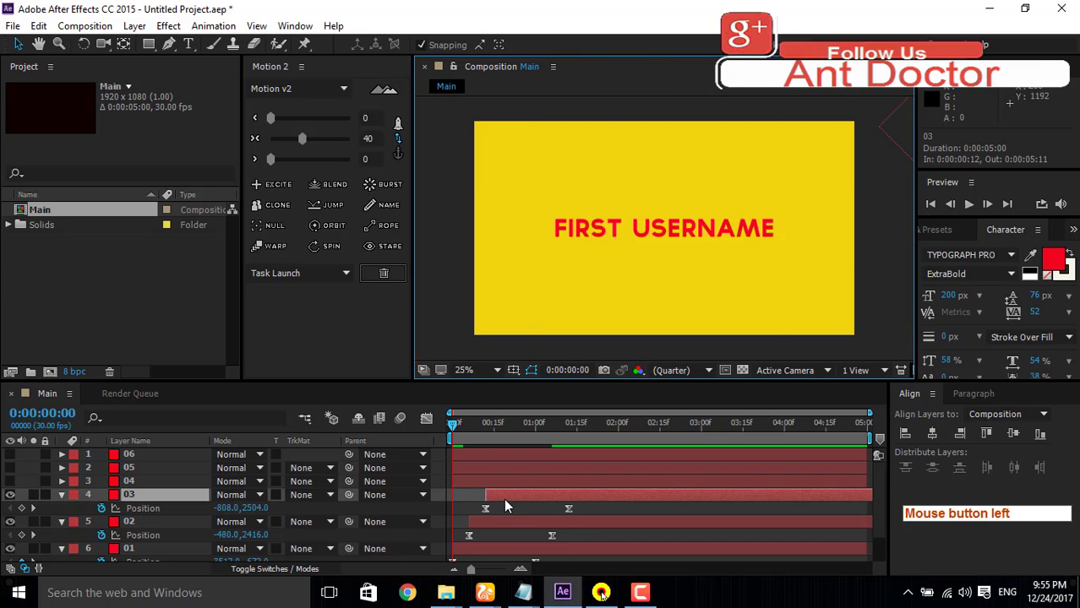
pyautogui.moveTo(504, 500); pyautogui.dragTo(508, 497)
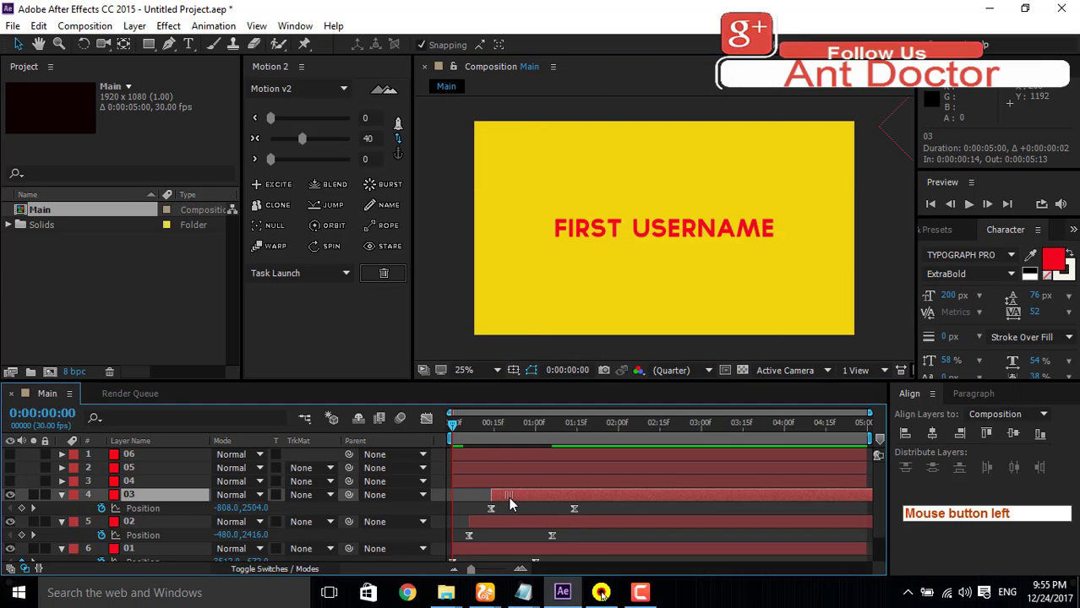
pyautogui.click(445, 428)
pyautogui.click(967, 204)
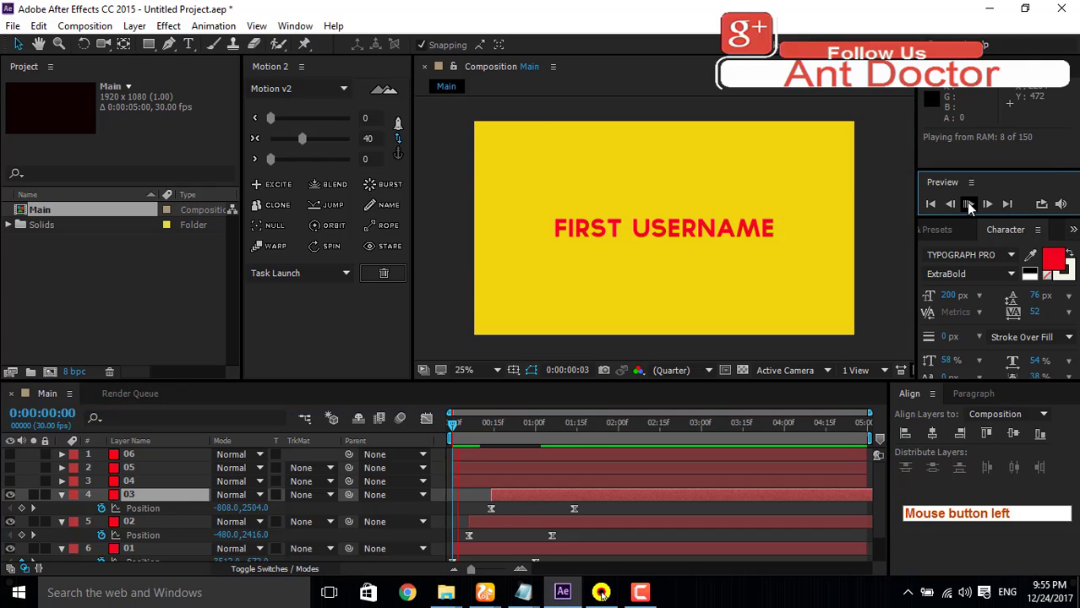
# Step: Collapse the expanded layer properties and make layers 04, 05 and 06 visible again
pyautogui.press('u')
pyautogui.click(11, 481)
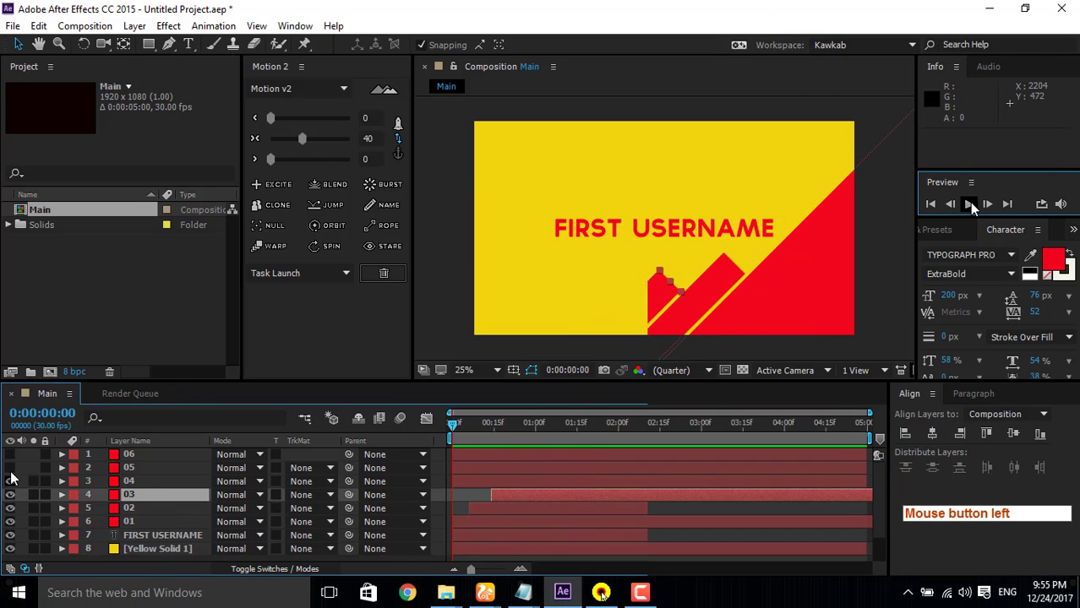
pyautogui.click(11, 468)
pyautogui.click(11, 455)
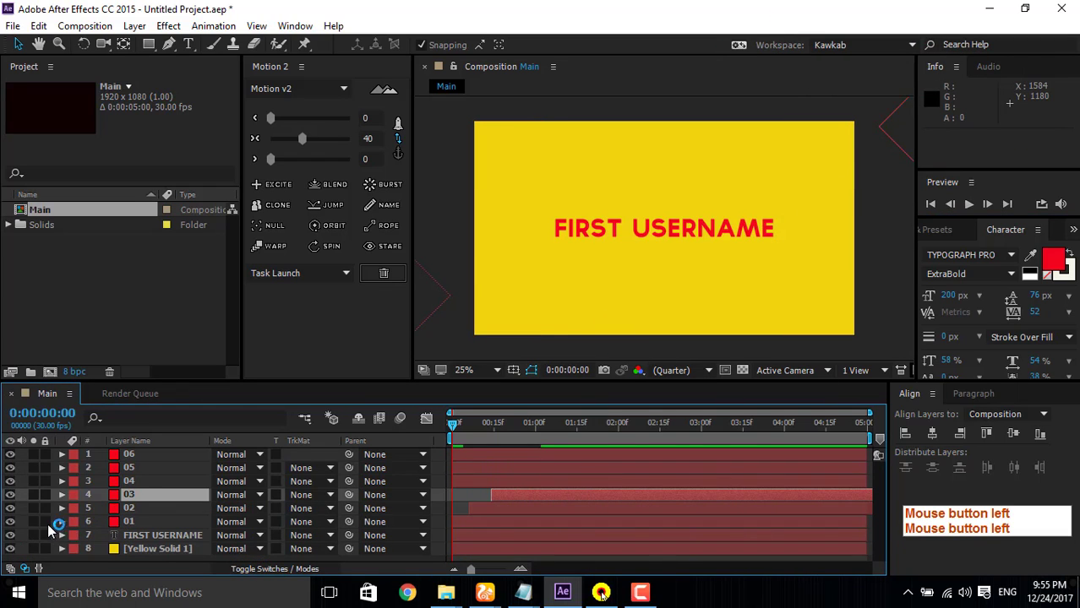
# Step: Hide layers 01, 02 and 03, and preview the motion of layers 04, 05 and 06
pyautogui.click(11, 522)
pyautogui.click(10, 508)
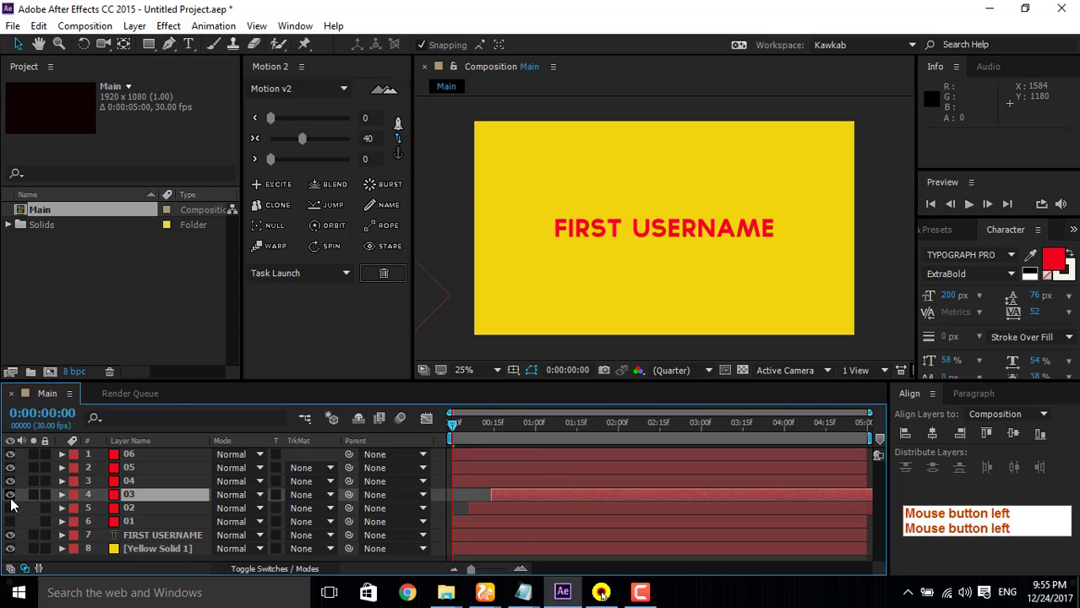
pyautogui.click(11, 495)
pyautogui.click(148, 482)
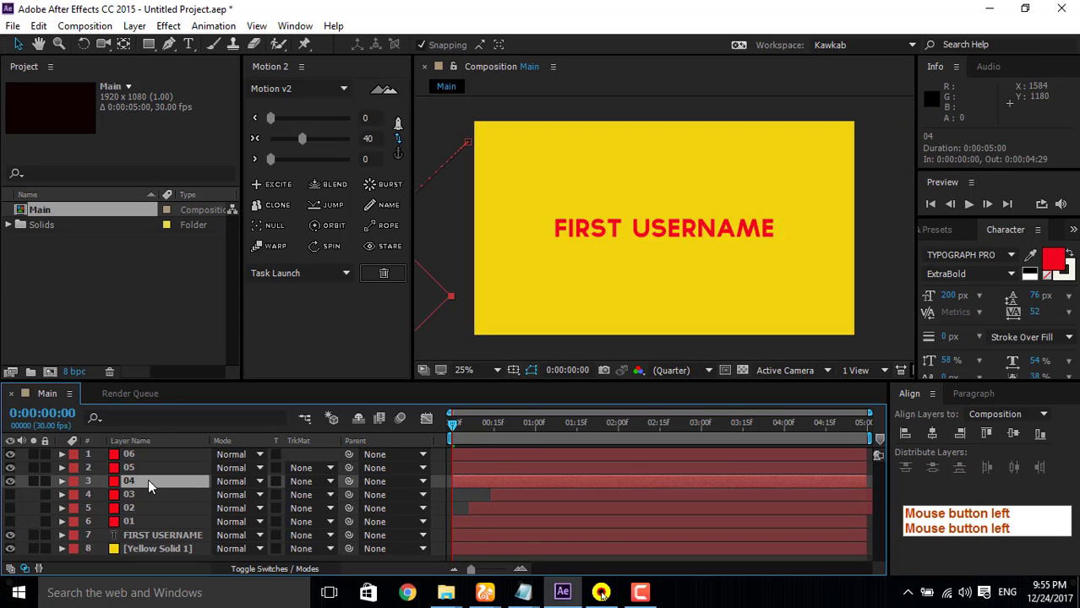
pyautogui.click(970, 200)
pyautogui.click(970, 200)
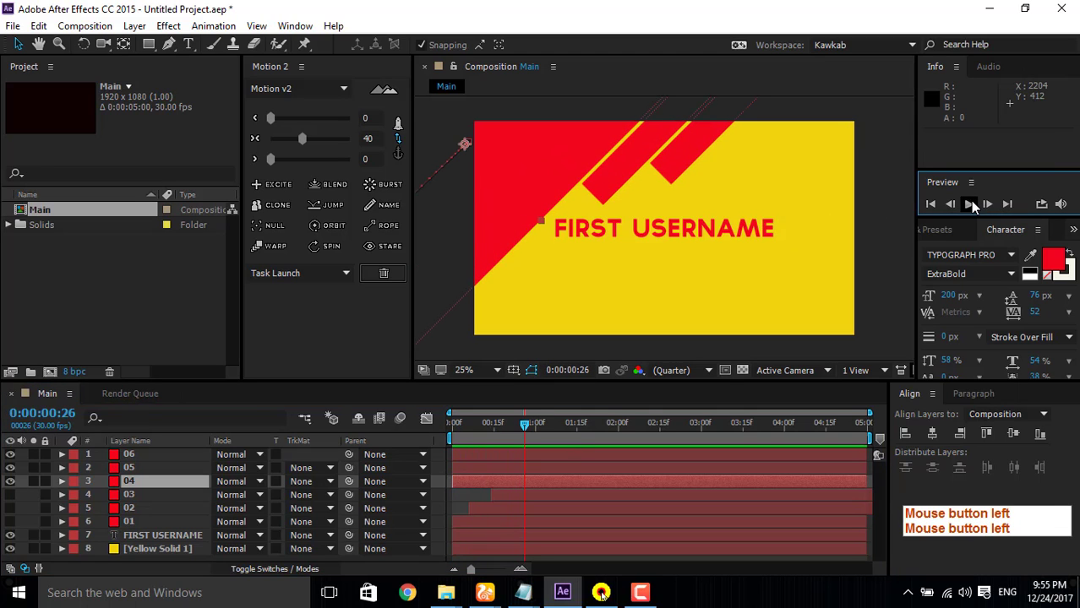
# Step: Reveal the Position keyframes of layers 04, 05 and 06 together
pyautogui.click(136, 469)
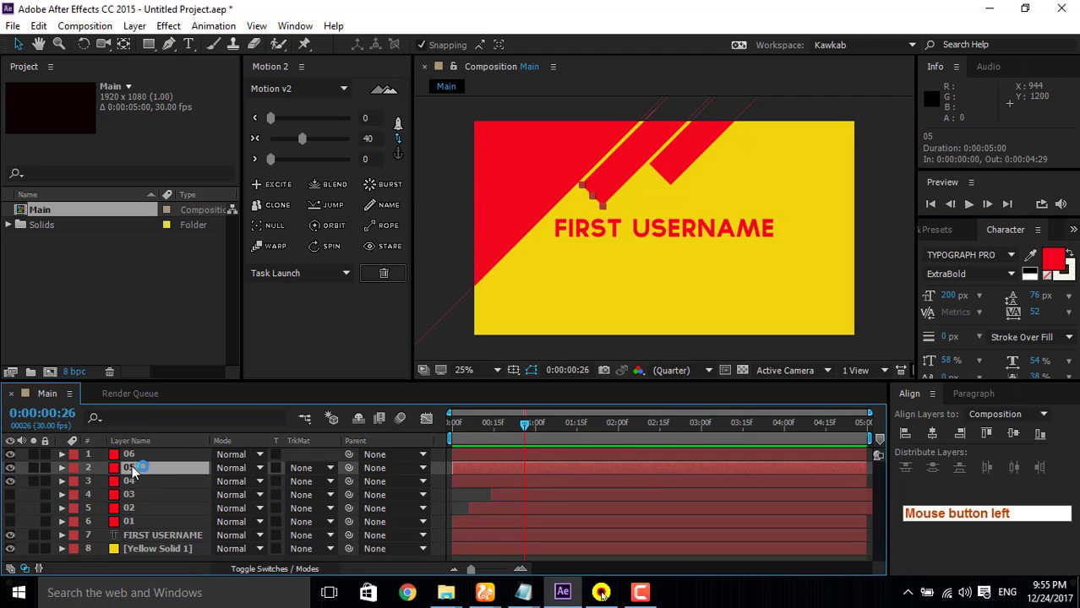
pyautogui.click(448, 470)
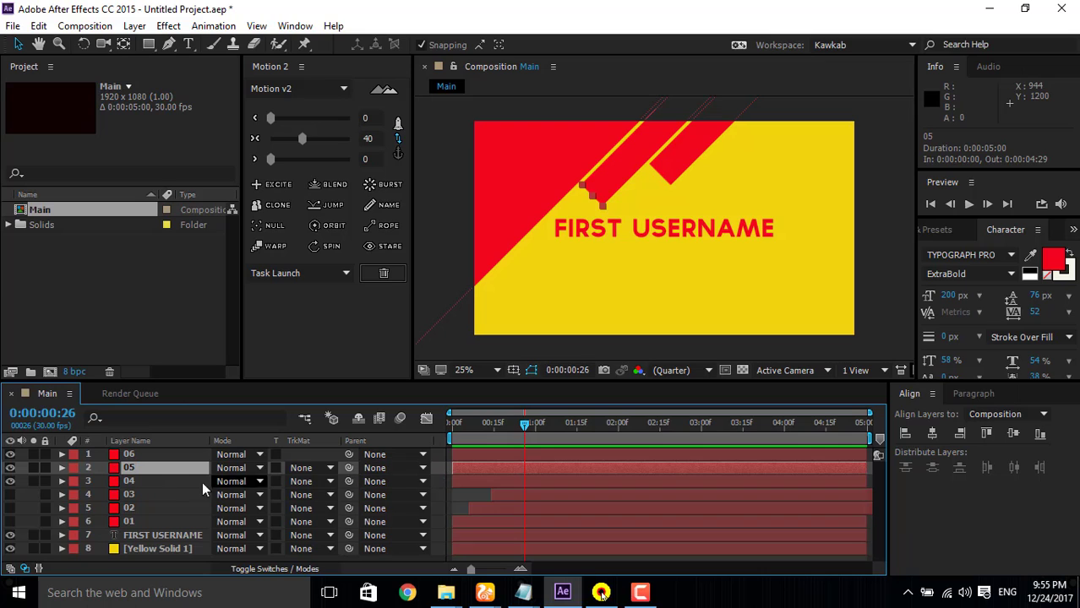
pyautogui.click(147, 481)
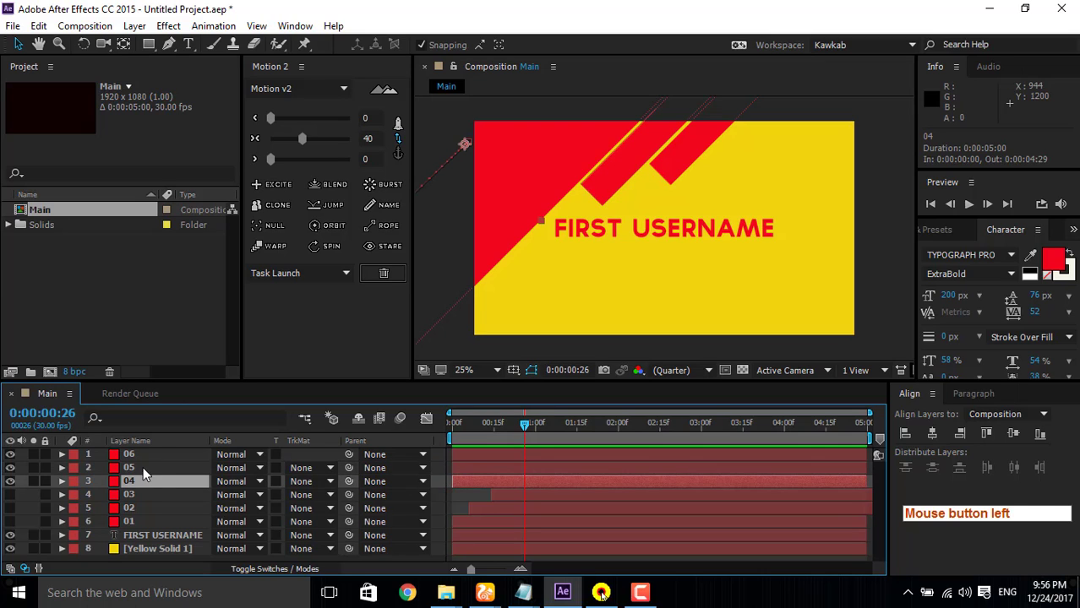
pyautogui.keyDown('ctrl'); pyautogui.click(143, 467); pyautogui.keyUp('ctrl')
pyautogui.keyDown('ctrl'); pyautogui.click(145, 454); pyautogui.keyUp('ctrl')
pyautogui.press('p')
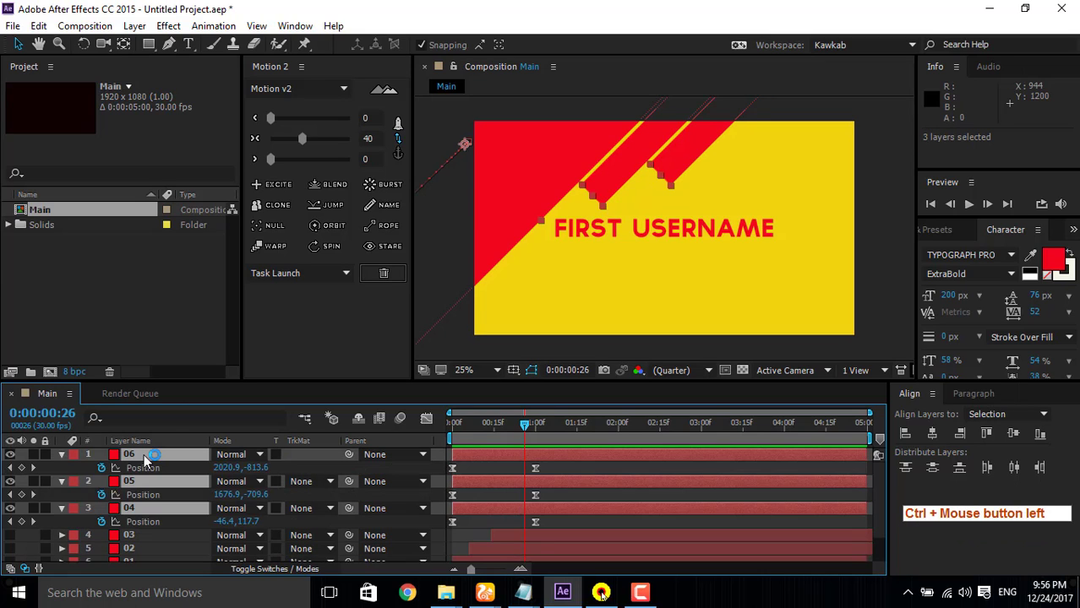
# Step: Shift layer 05 to start at 0:00:00:06 and layer 06 to start at 0:00:00:15
pyautogui.click(137, 534)
pyautogui.click(140, 508)
pyautogui.click(143, 484)
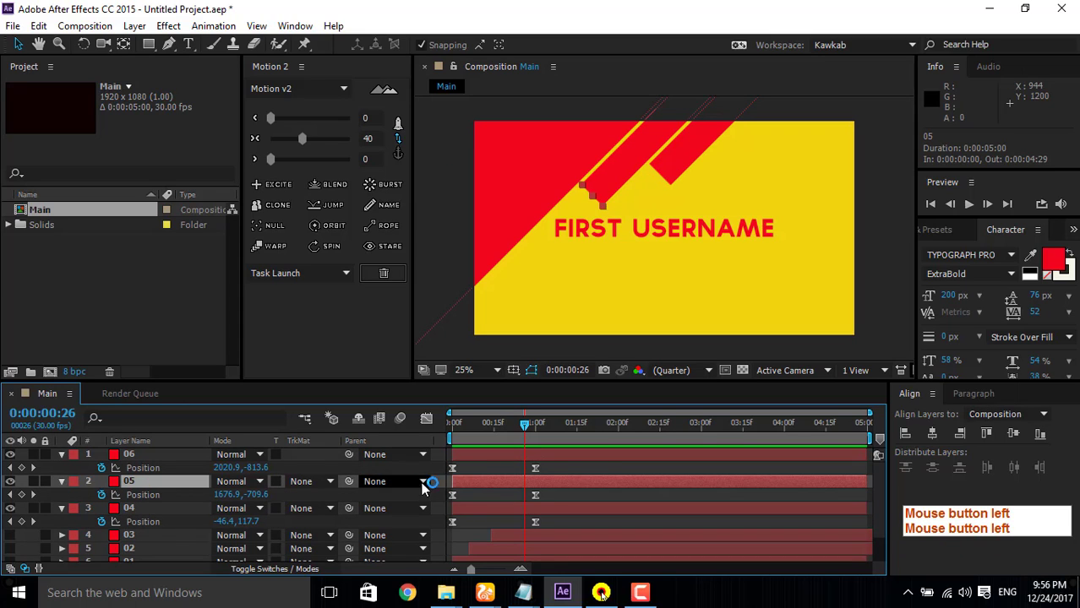
pyautogui.moveTo(471, 483); pyautogui.dragTo(508, 460)
pyautogui.click(151, 453)
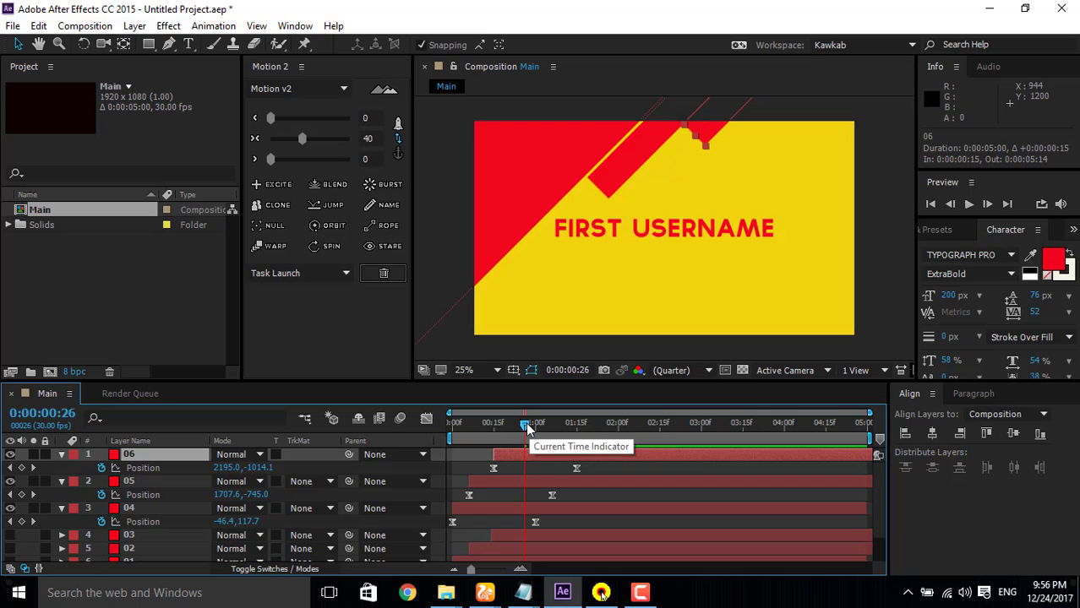
# Step: Preview the staggered motion of layers 04, 05 and 06 twice from the first frame
pyautogui.moveTo(524, 423); pyautogui.dragTo(411, 435)
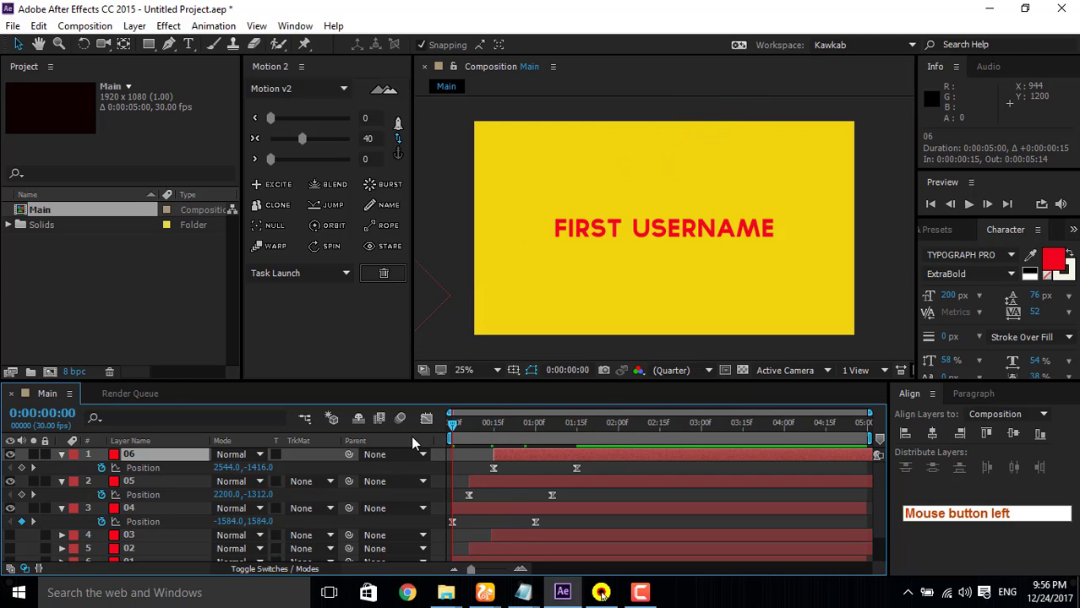
pyautogui.click(969, 204)
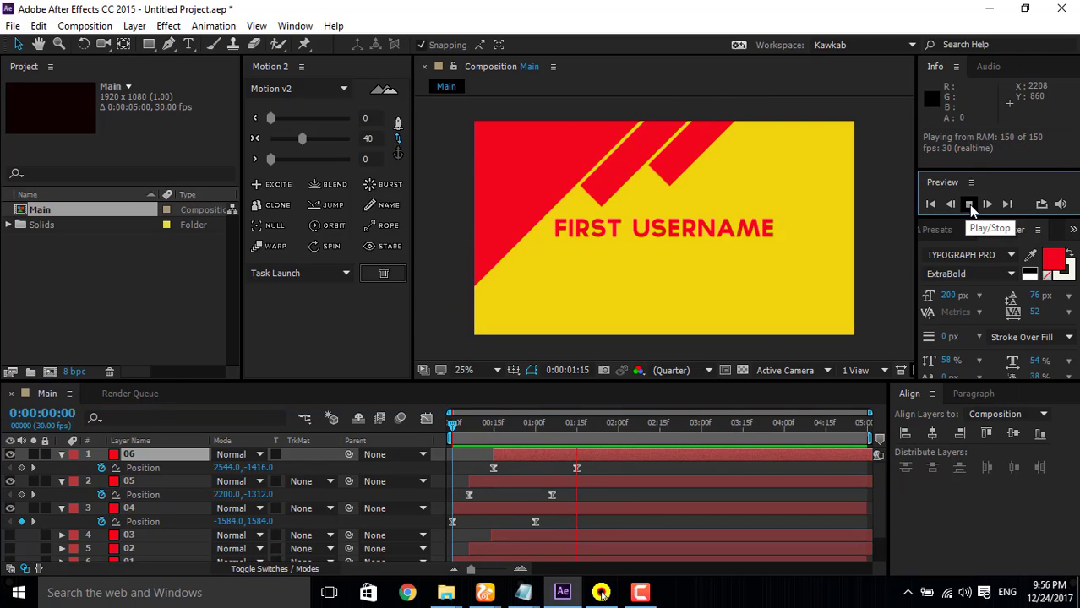
pyautogui.click(969, 206)
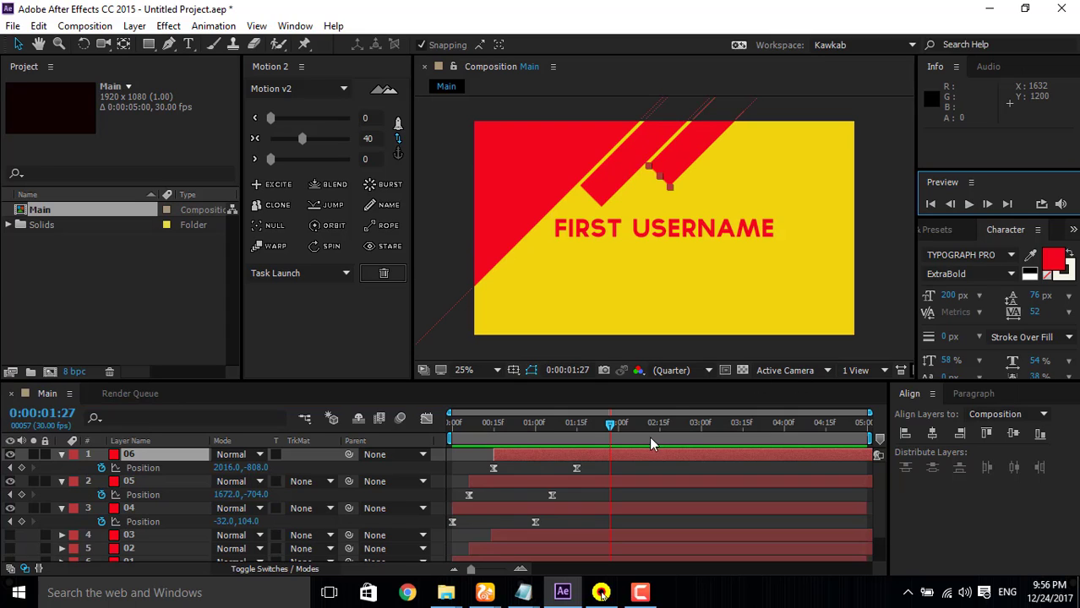
pyautogui.moveTo(614, 423); pyautogui.dragTo(390, 471)
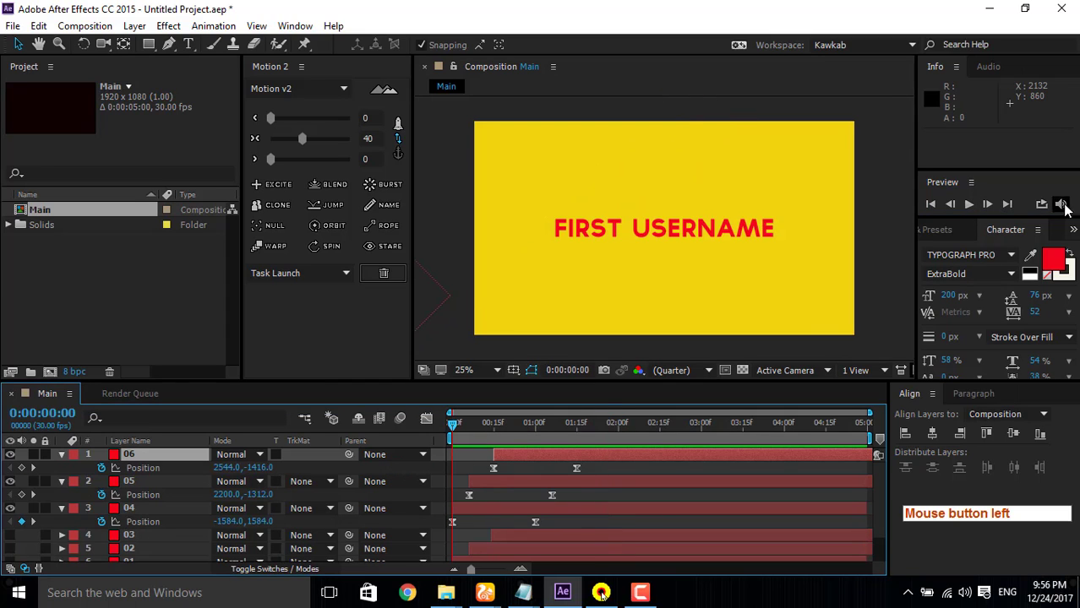
pyautogui.click(968, 206)
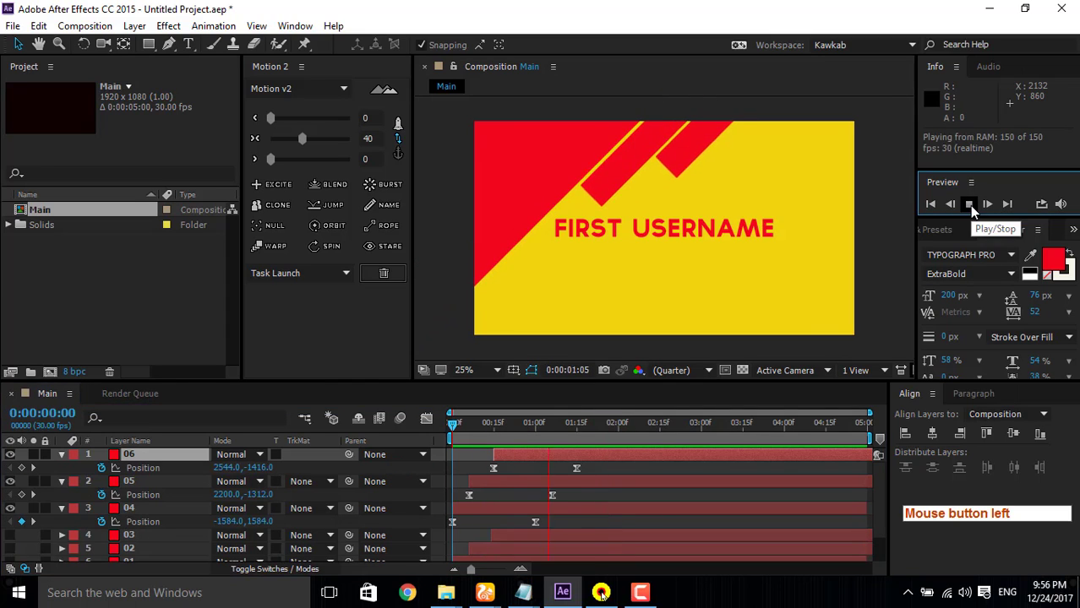
pyautogui.click(969, 205)
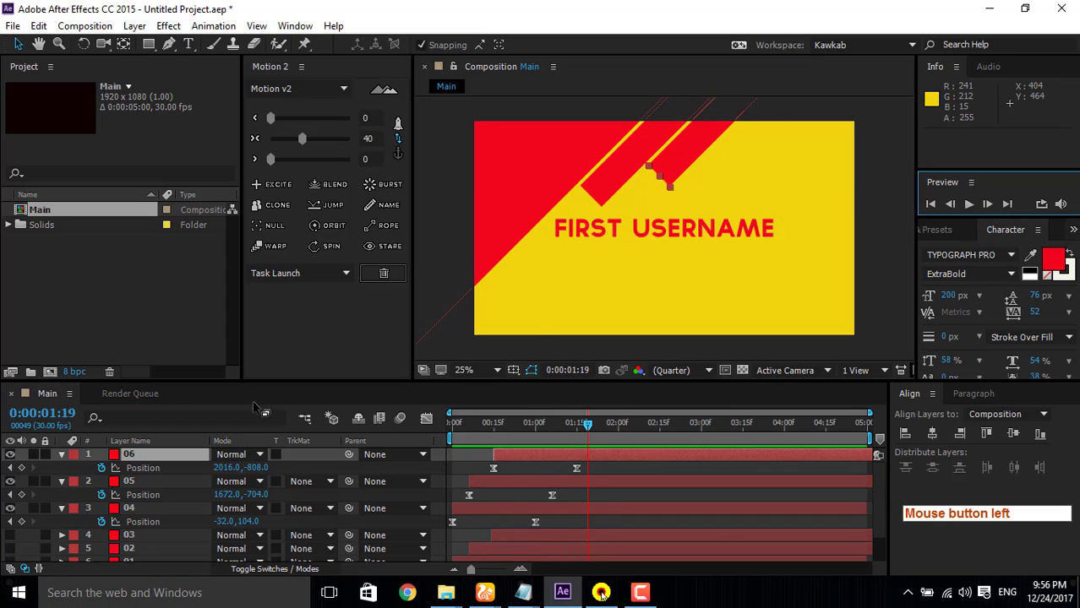
# Step: Make layers 01, 02 and 03 visible again alongside the other three shapes
pyautogui.scroll(-2, 43, 528)
pyautogui.click(11, 527)
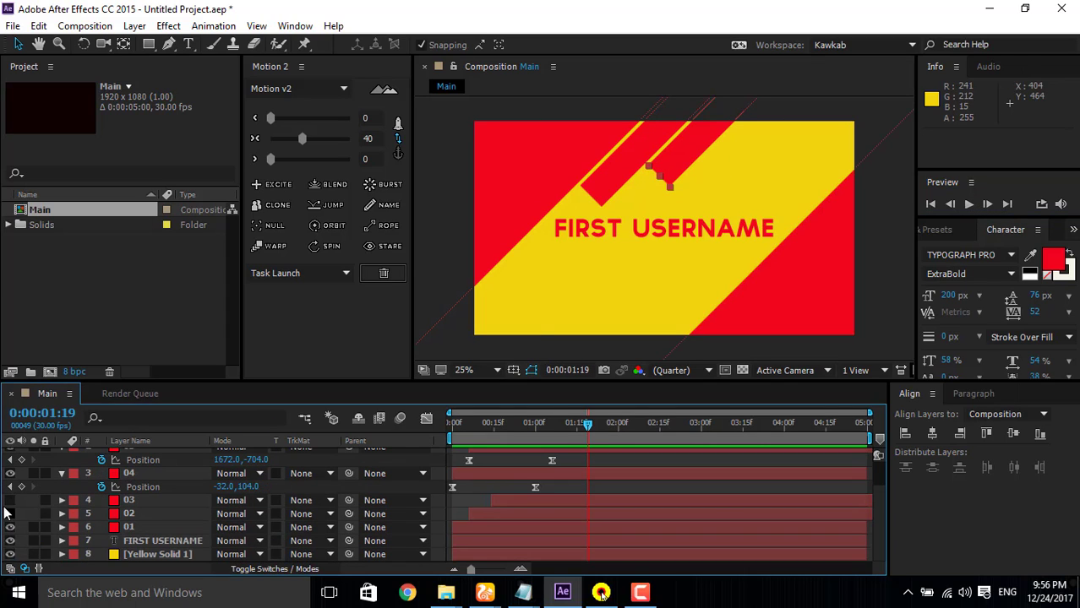
pyautogui.click(10, 514)
pyautogui.click(10, 500)
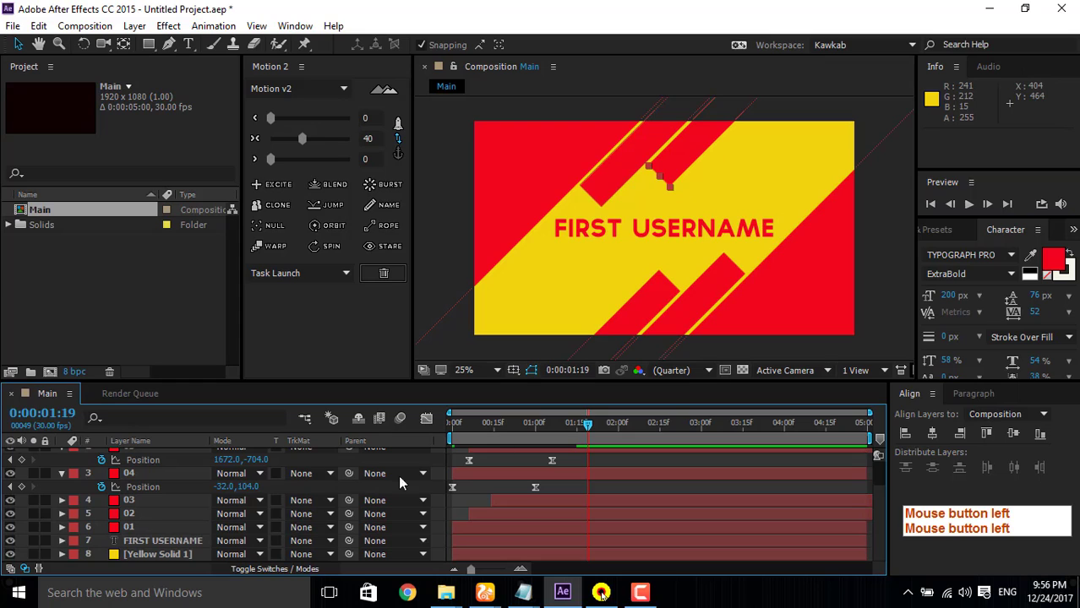
# Step: Preview the staggered animation of all six shapes from the first frame
pyautogui.click(968, 206)
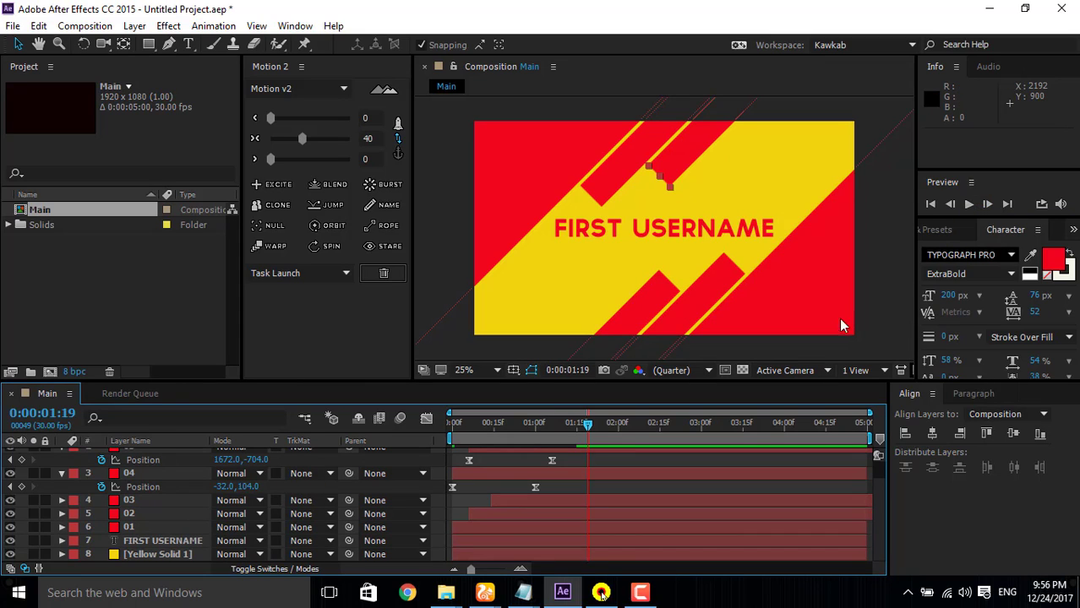
pyautogui.moveTo(560, 422); pyautogui.dragTo(267, 479)
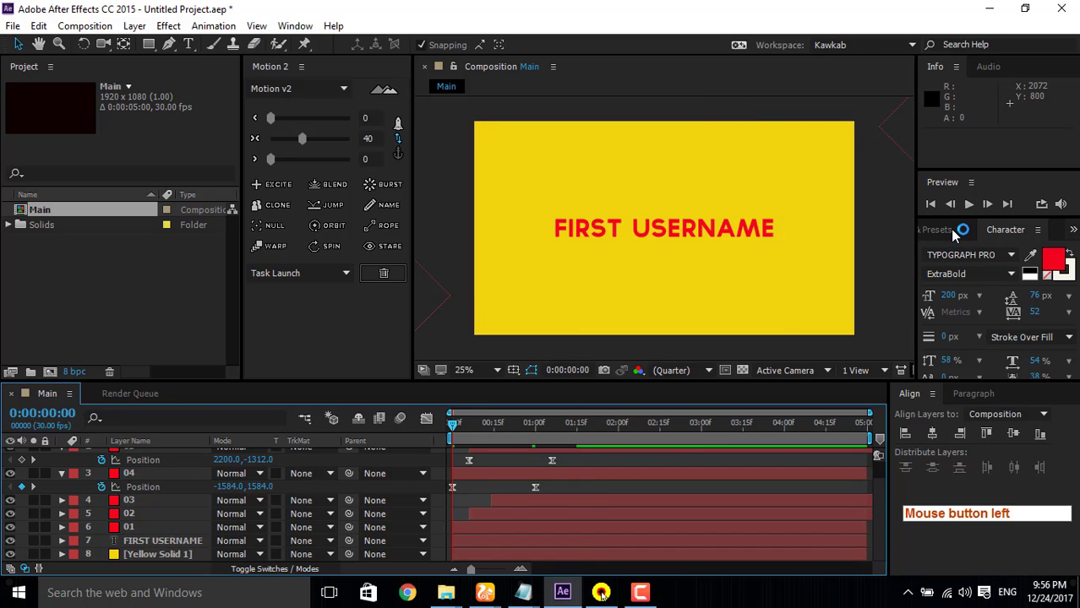
pyautogui.click(968, 207)
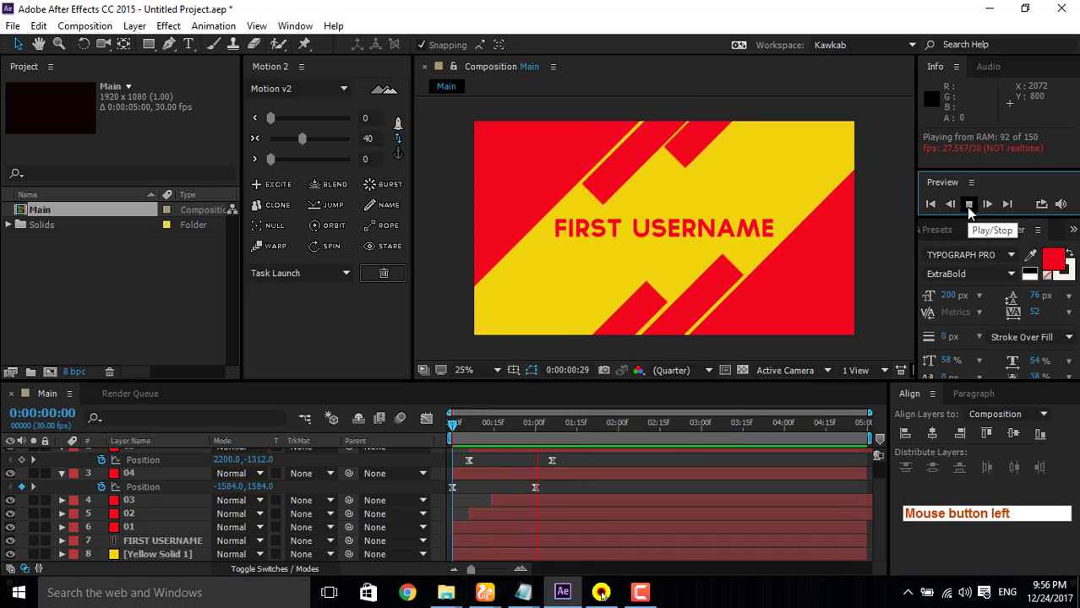
# Step: Preview the six-shape animation again from the first frame
pyautogui.click(968, 206)
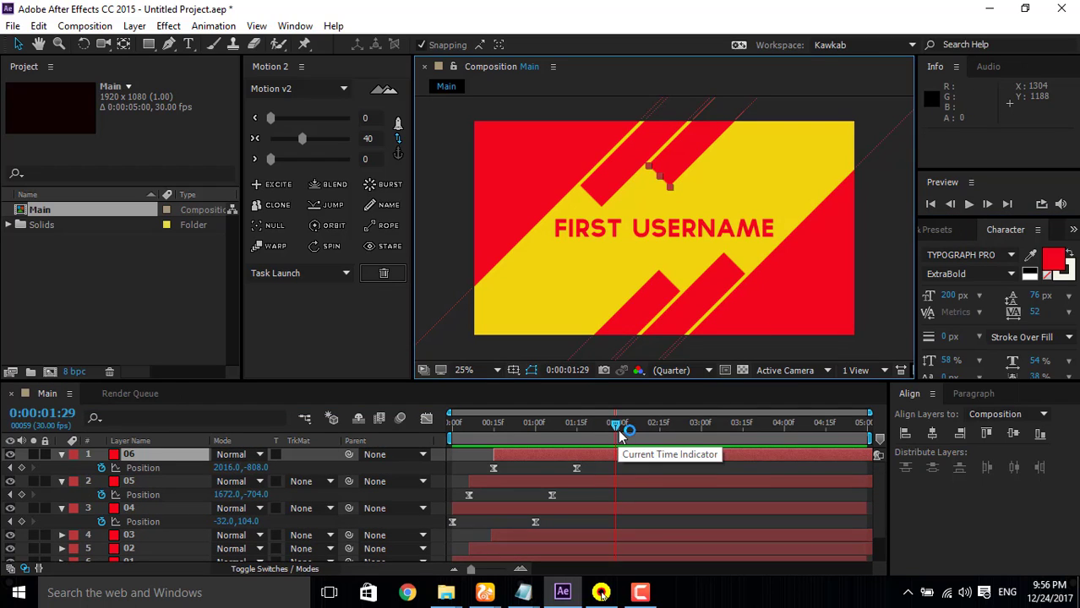
pyautogui.press('i')
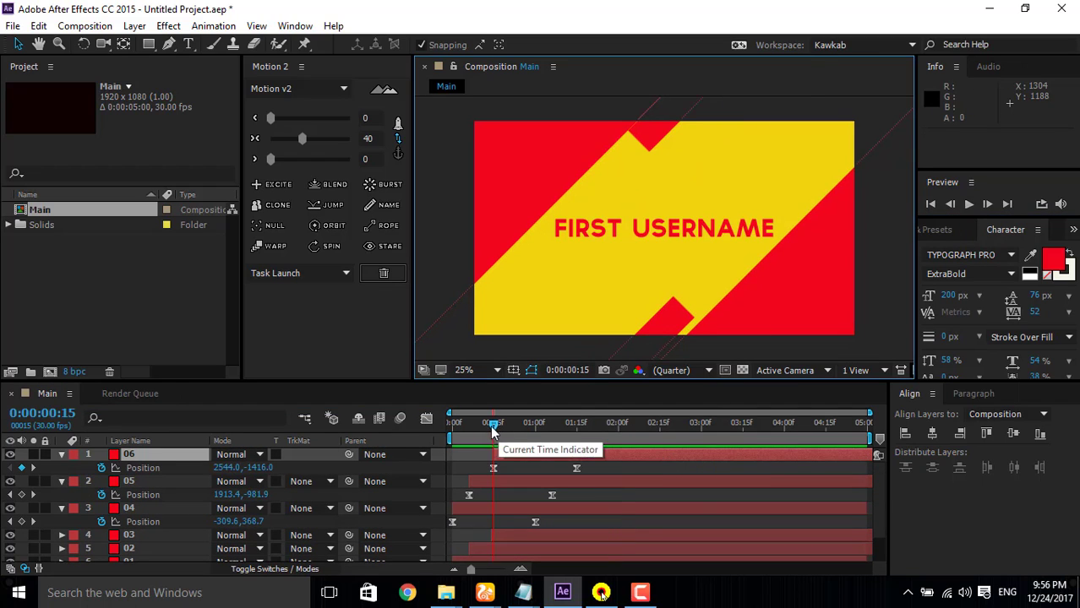
pyautogui.moveTo(493, 426); pyautogui.dragTo(450, 427)
pyautogui.click(970, 206)
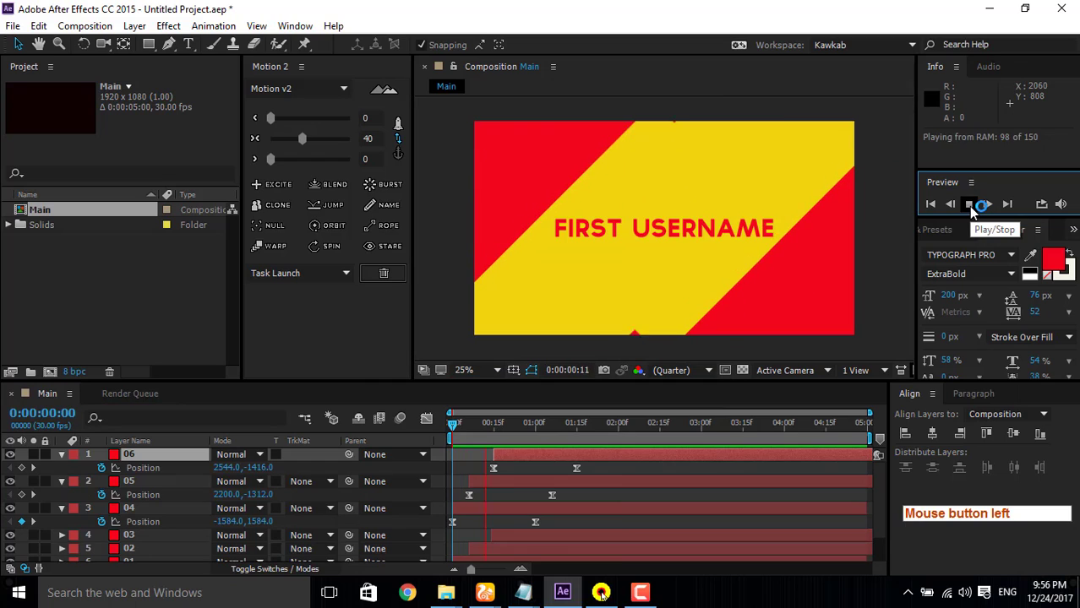
pyautogui.click(970, 206)
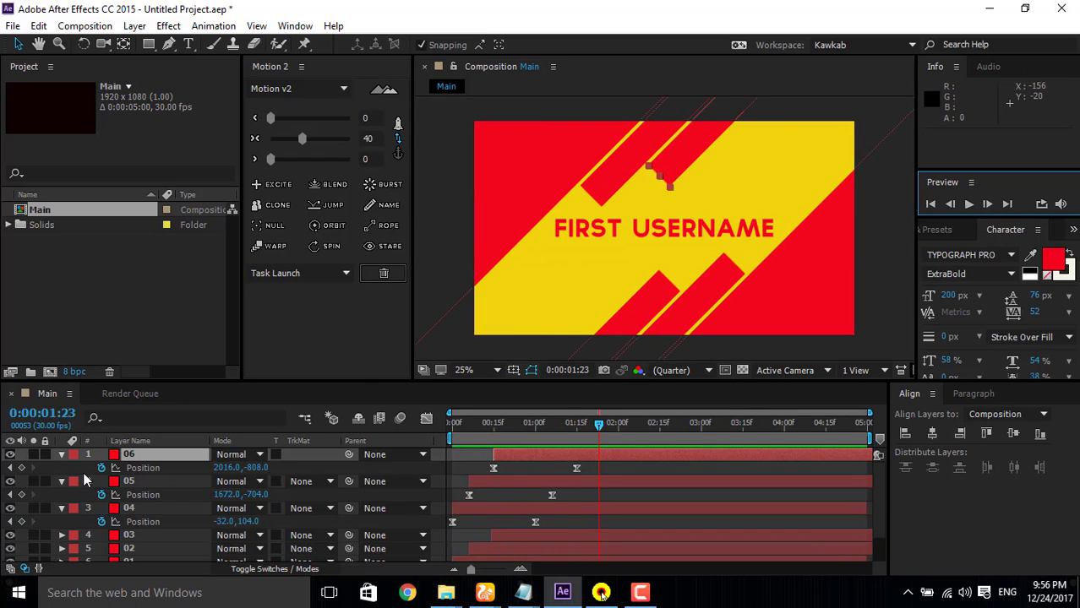
# Step: Collapse the expanded properties of layers 04, 05 and 06 and leave no layer selected
pyautogui.click(61, 456)
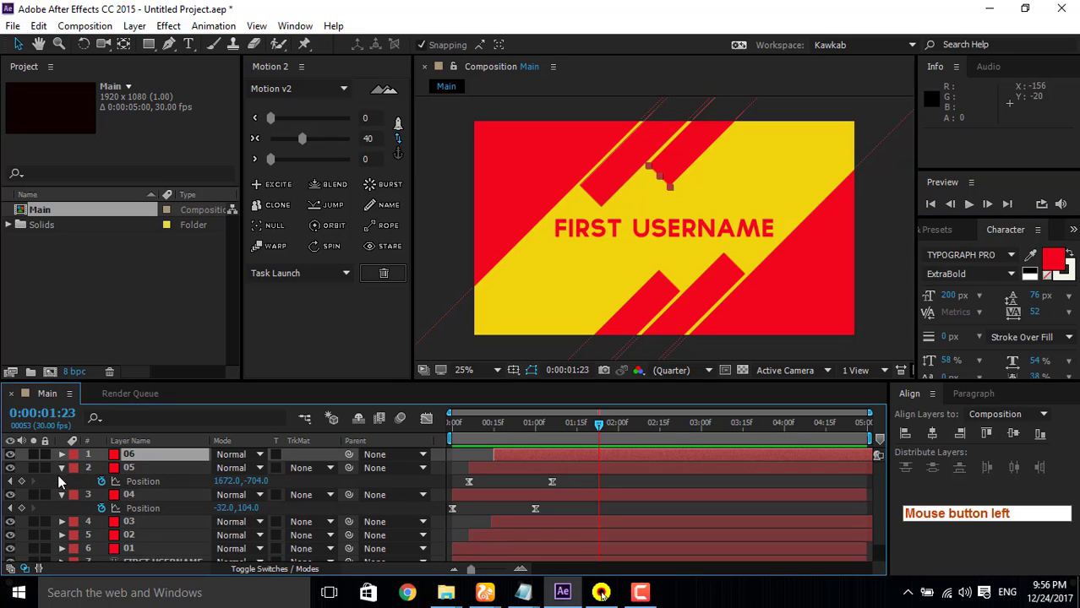
pyautogui.click(61, 468)
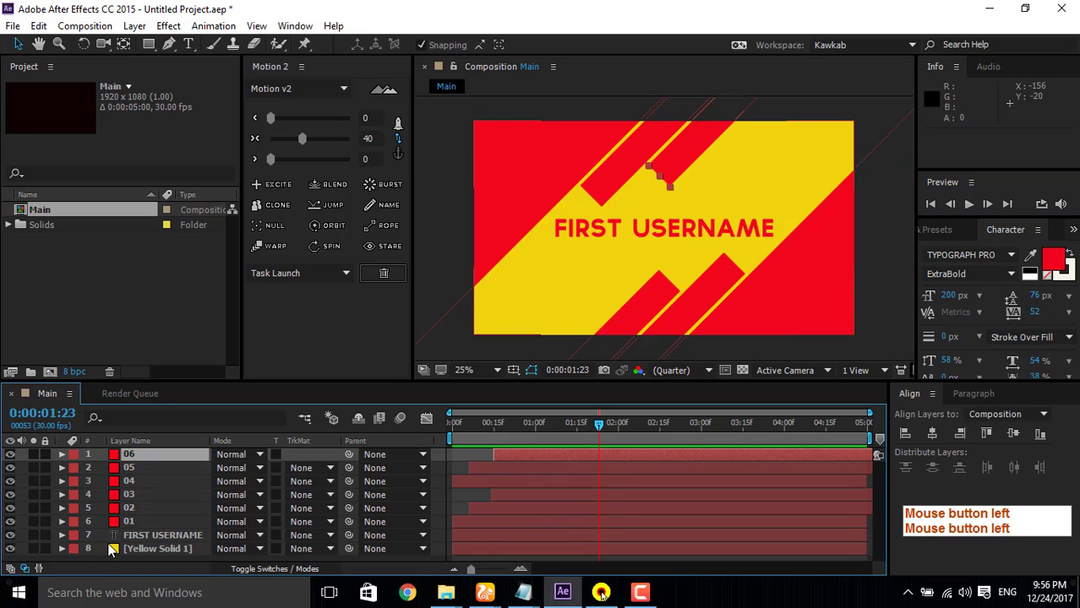
pyautogui.click(163, 534)
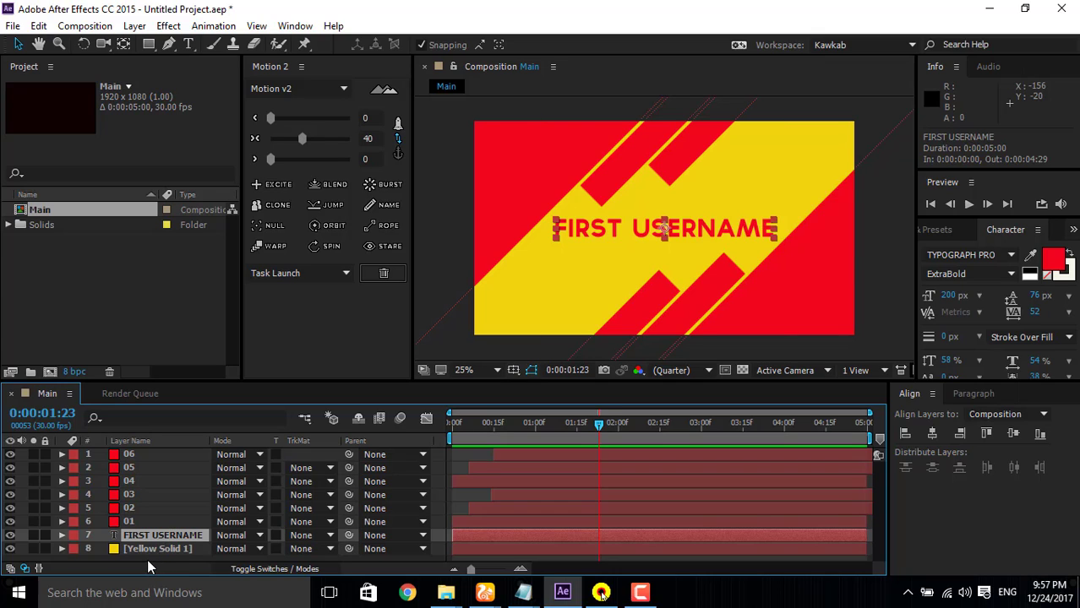
pyautogui.click(147, 559)
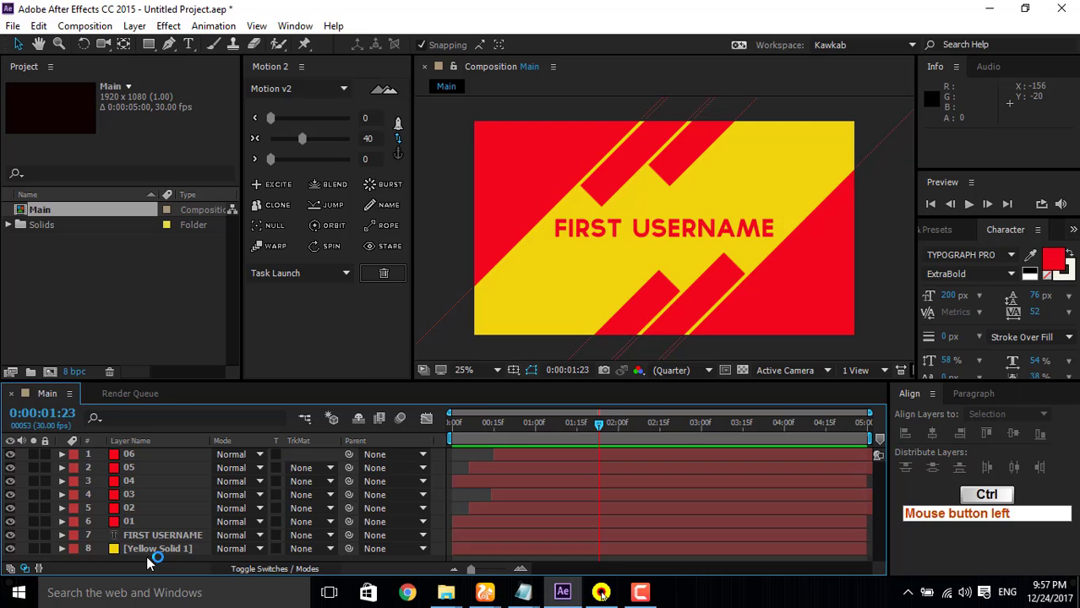
# Step: Create a 1920 x 1080 px near-black solid with colour 0B0101
pyautogui.hotkey('ctrl', 'y')
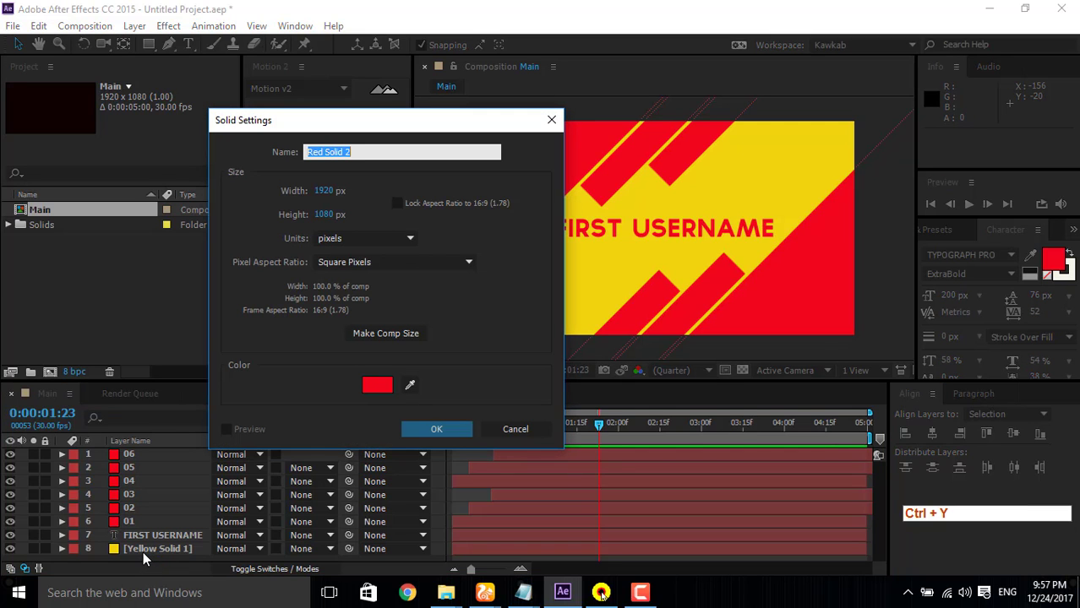
pyautogui.click(410, 385)
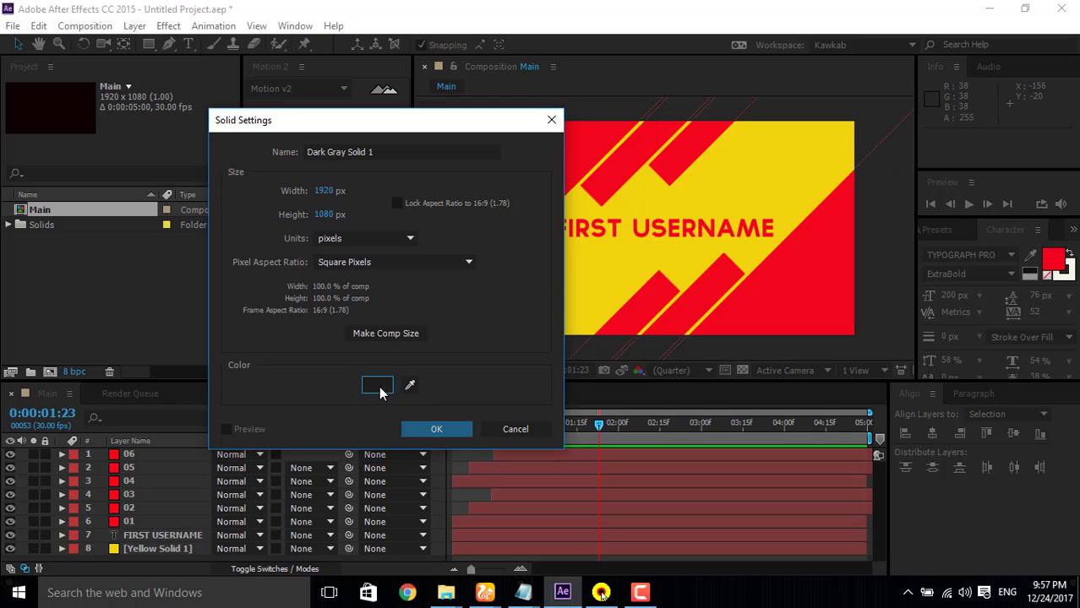
pyautogui.click(380, 390)
pyautogui.click(211, 469)
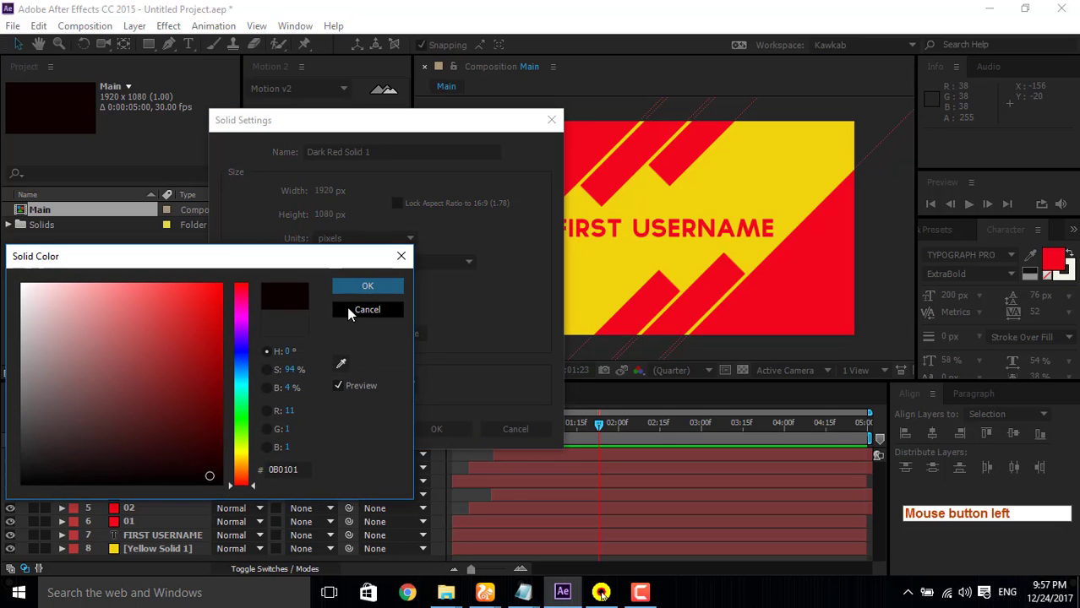
pyautogui.click(368, 288)
pyautogui.click(436, 430)
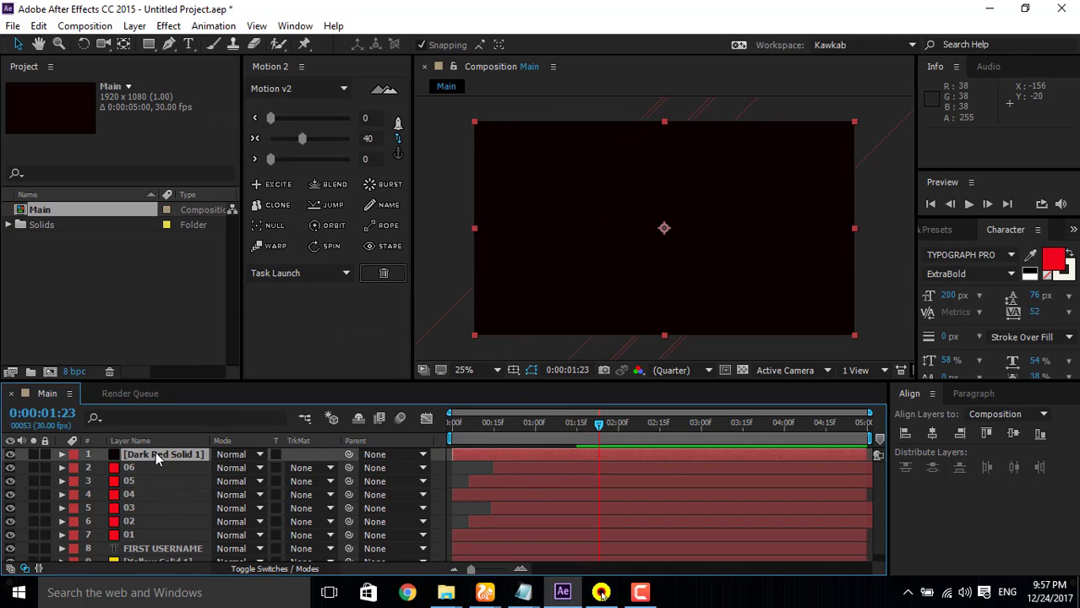
# Step: Place the dark solid between layer 01 and the FIRST USERNAME text as a hidden layer named Mask
pyautogui.moveTo(155, 452); pyautogui.dragTo(147, 537)
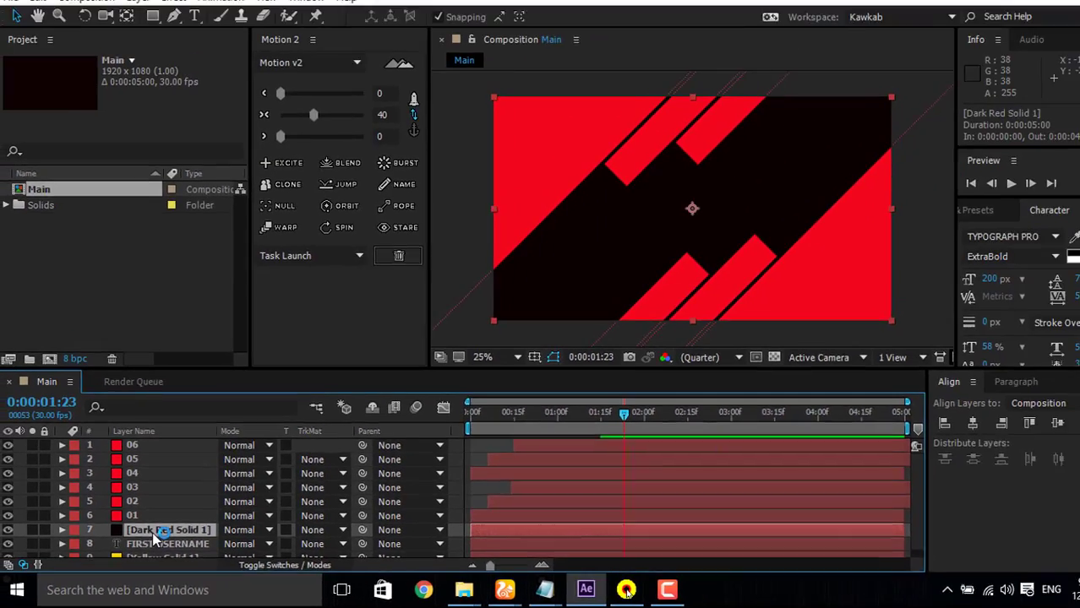
pyautogui.press('Return')
pyautogui.write('Mask')
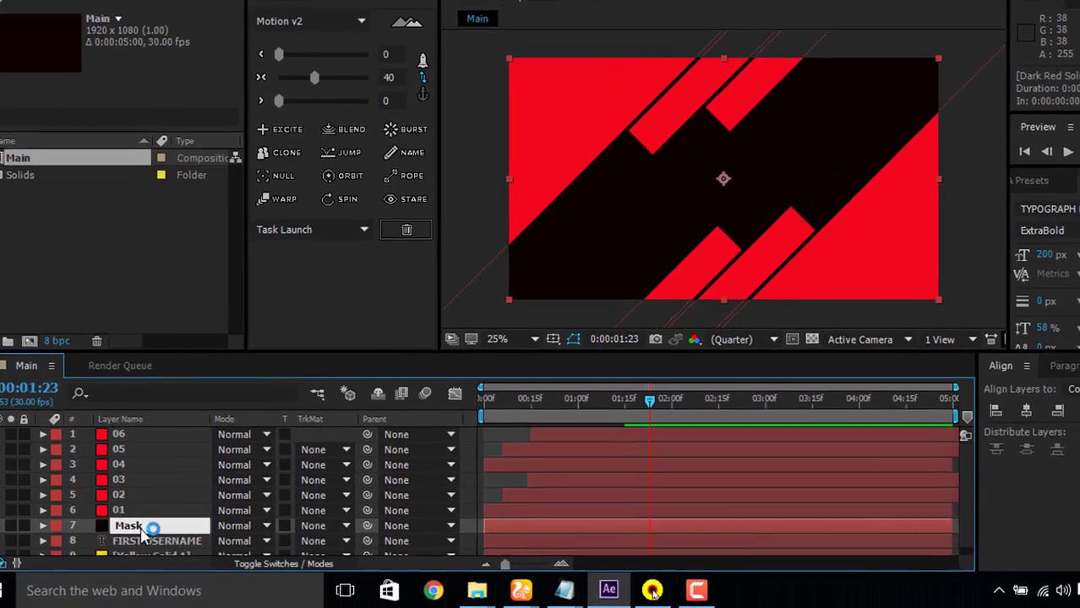
pyautogui.press('Return')
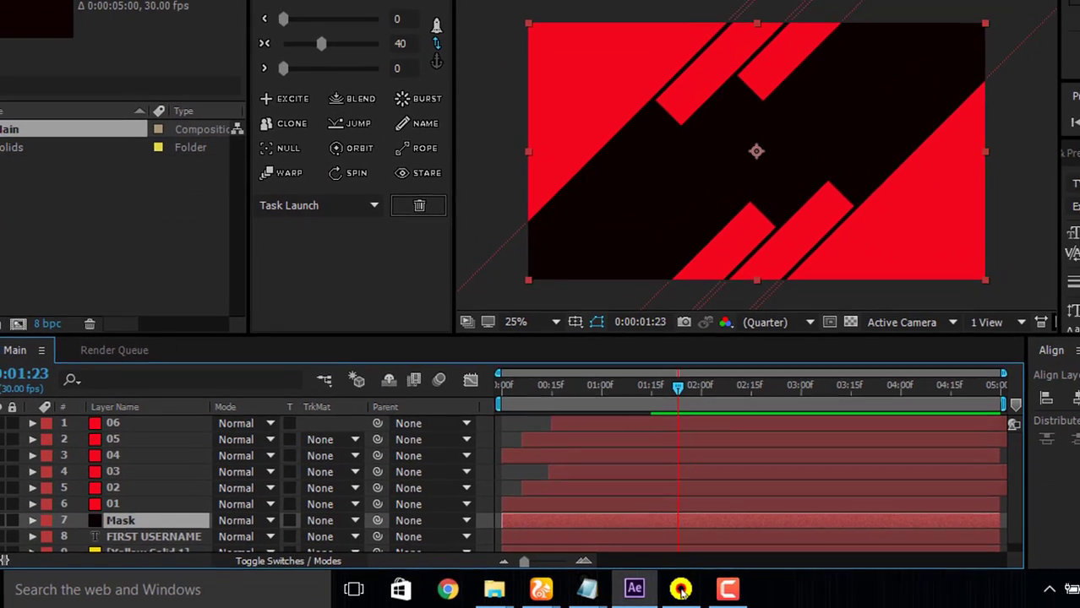
pyautogui.click(9, 535)
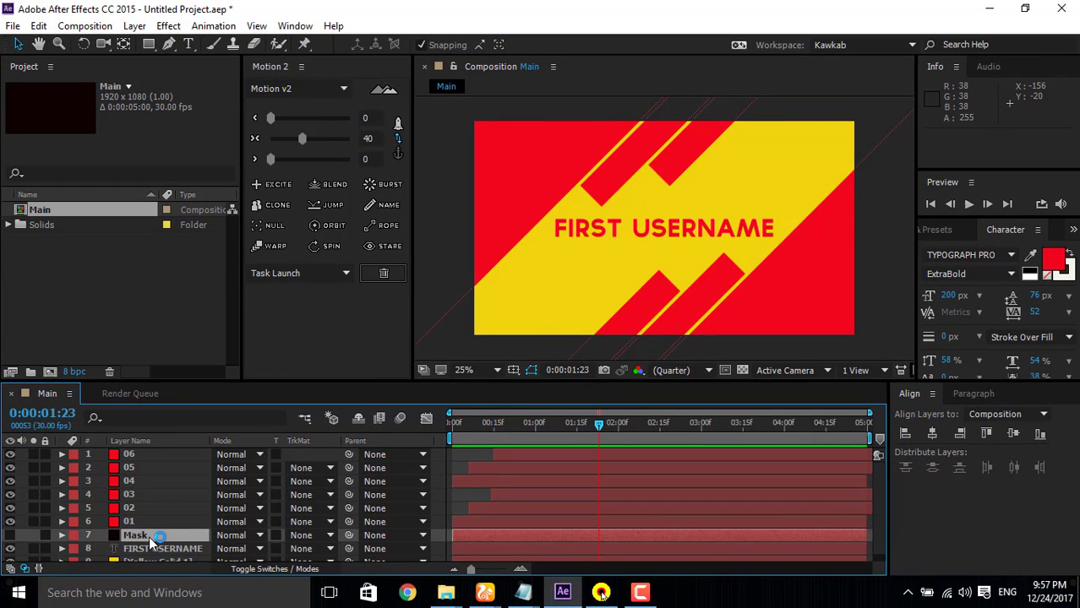
pyautogui.click(148, 534)
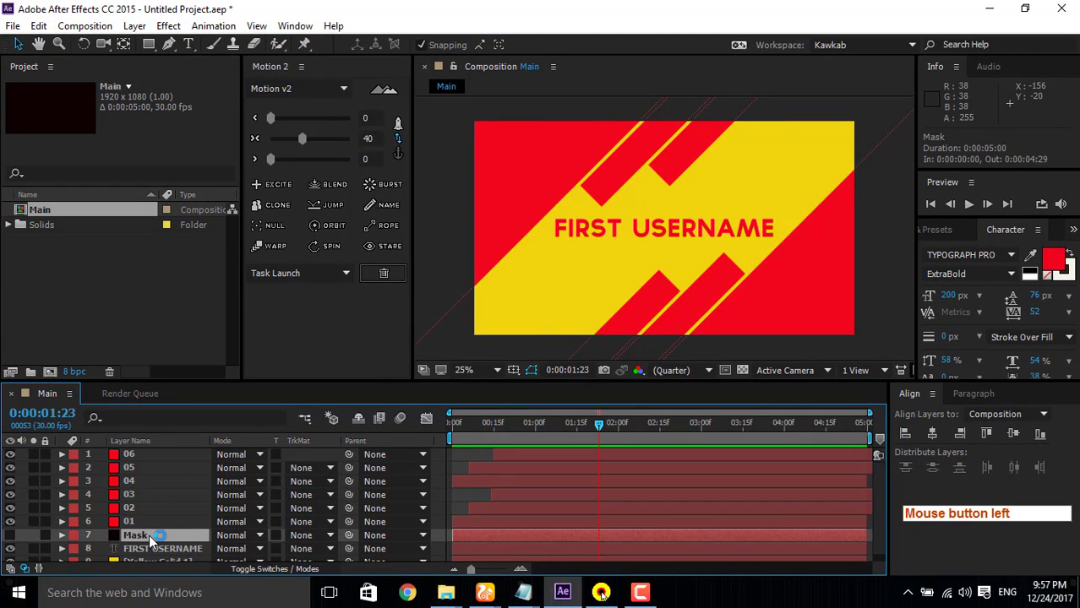
pyautogui.click(148, 44)
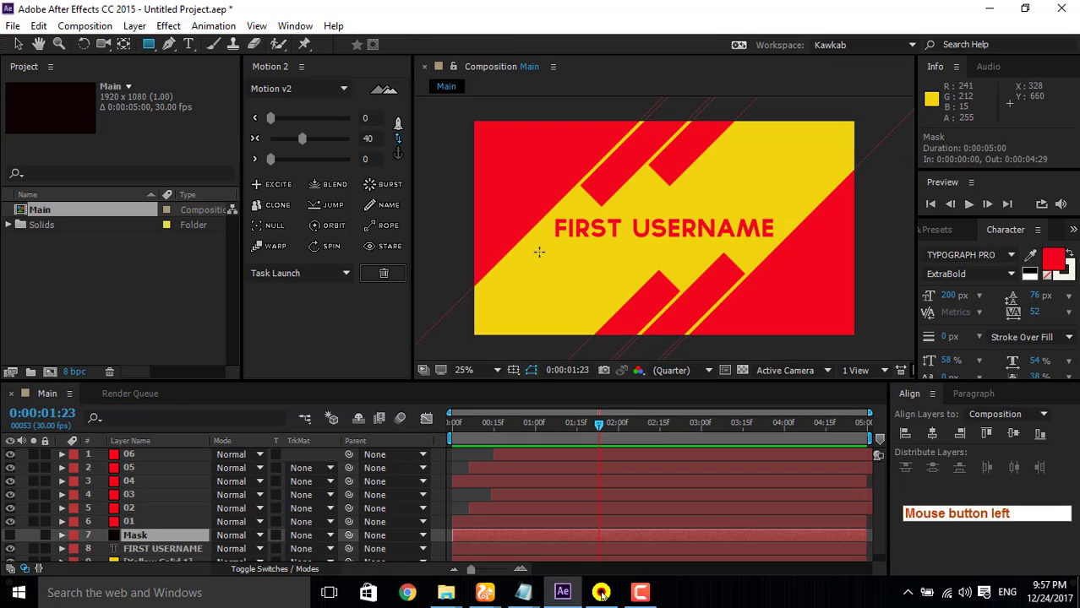
pyautogui.moveTo(542, 257); pyautogui.dragTo(566, 285)
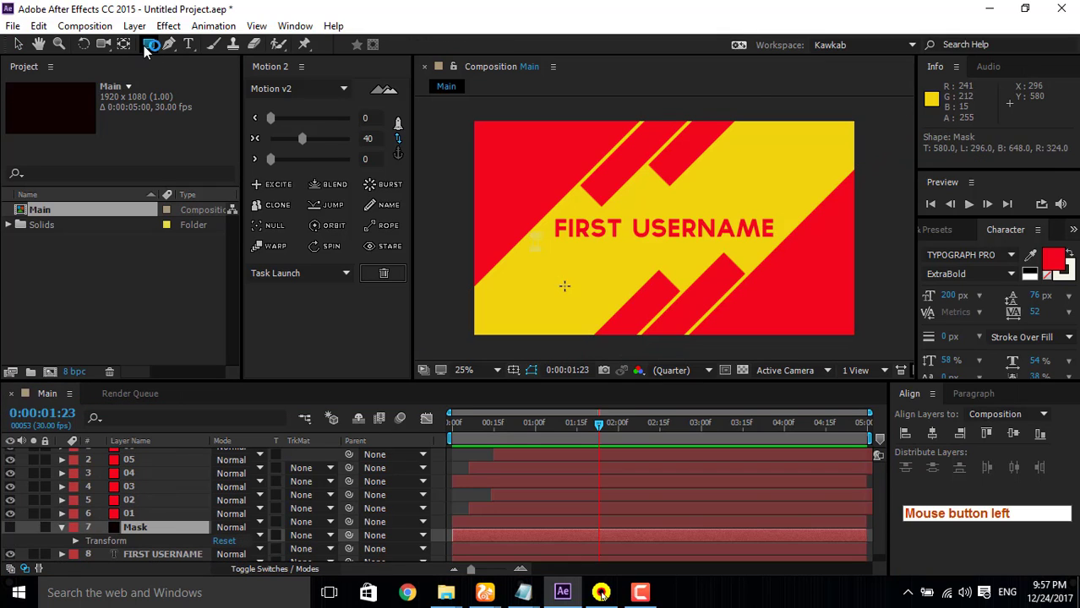
pyautogui.hotkey('ctrl', 'z')
# Step: Draw a rectangular mask about 1288 x 240 px on the Mask layer, just below the FIRST USERNAME text
pyautogui.click(148, 47)
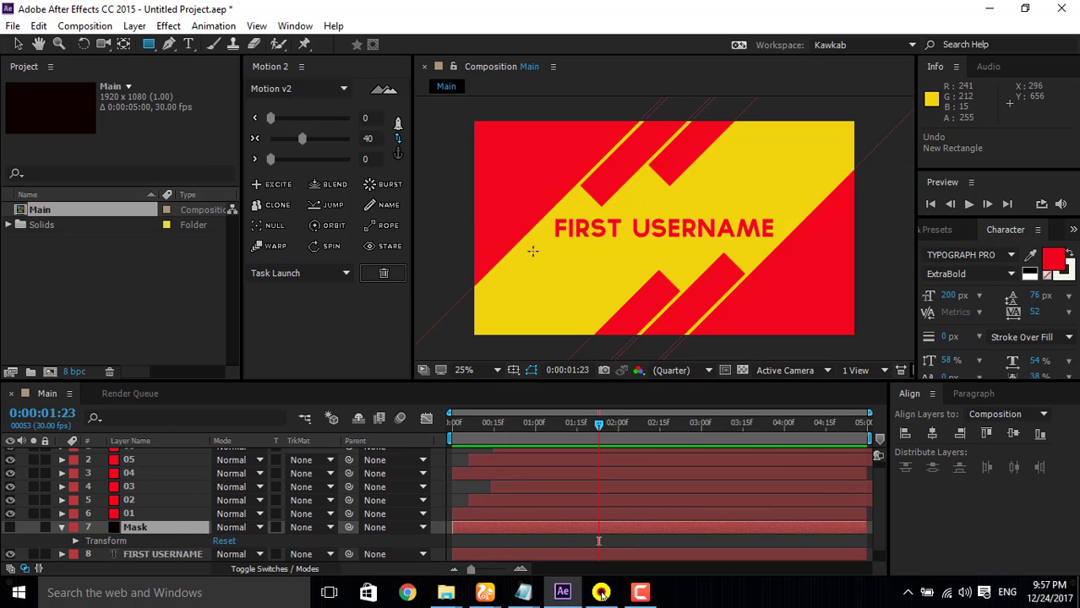
pyautogui.scroll(2, 545, 271)
pyautogui.scroll(-2, 538, 274)
pyautogui.moveTo(523, 244); pyautogui.dragTo(777, 293)
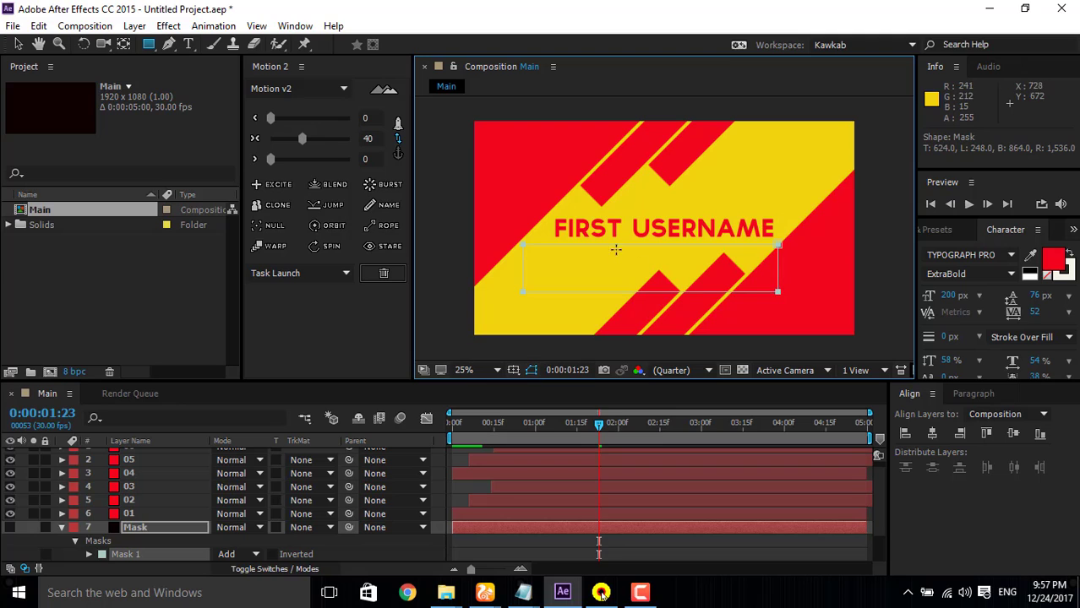
# Step: Move the rectangular mask slightly up so its upper edge sits close beneath the FIRST USERNAME text
pyautogui.click(17, 43)
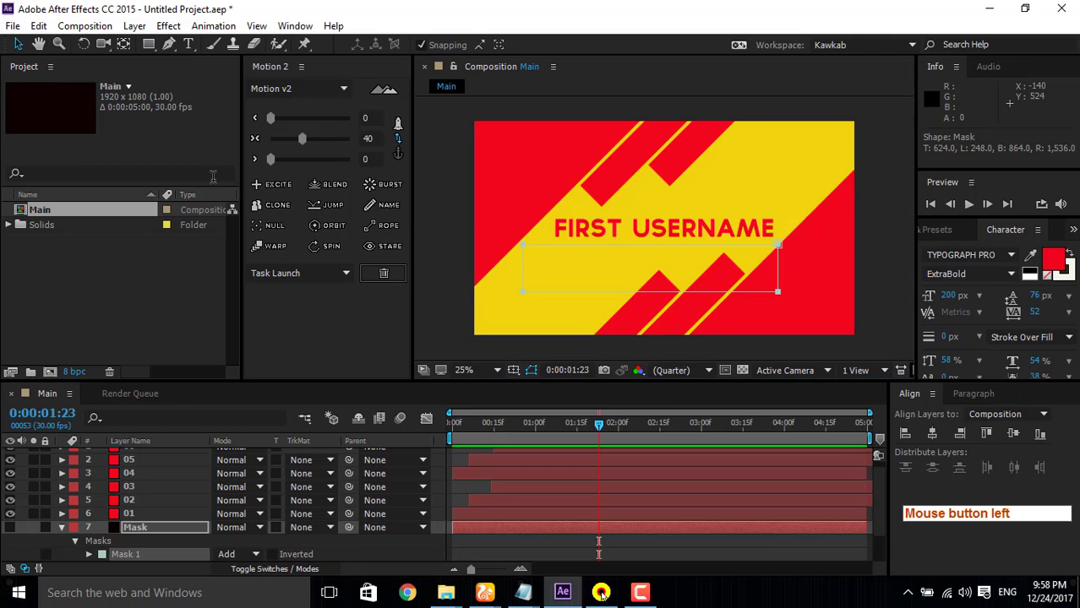
pyautogui.moveTo(522, 268); pyautogui.dragTo(519, 267)
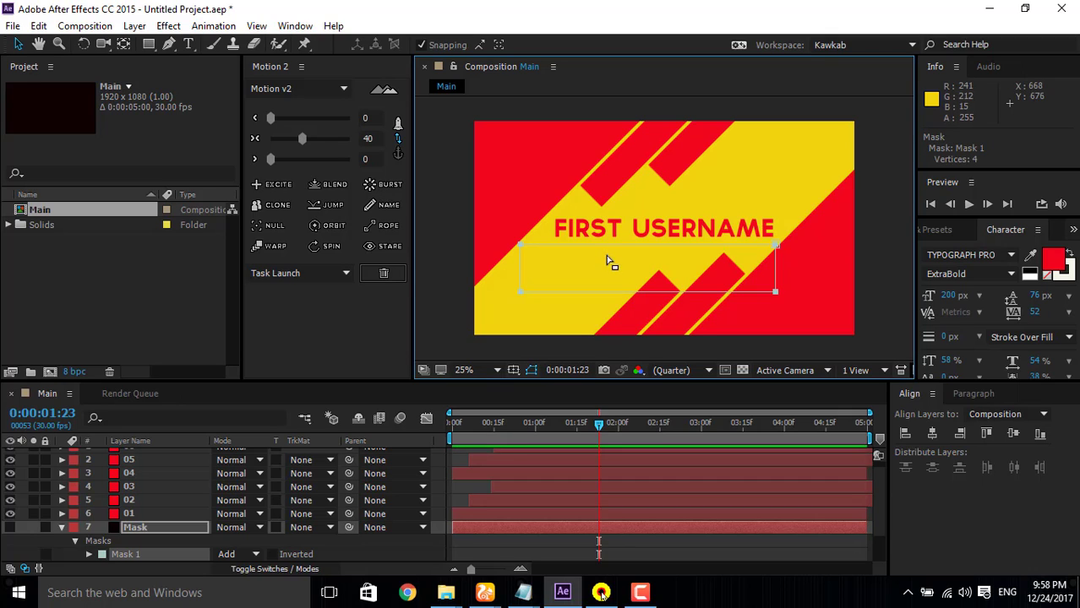
pyautogui.moveTo(636, 248); pyautogui.dragTo(636, 243)
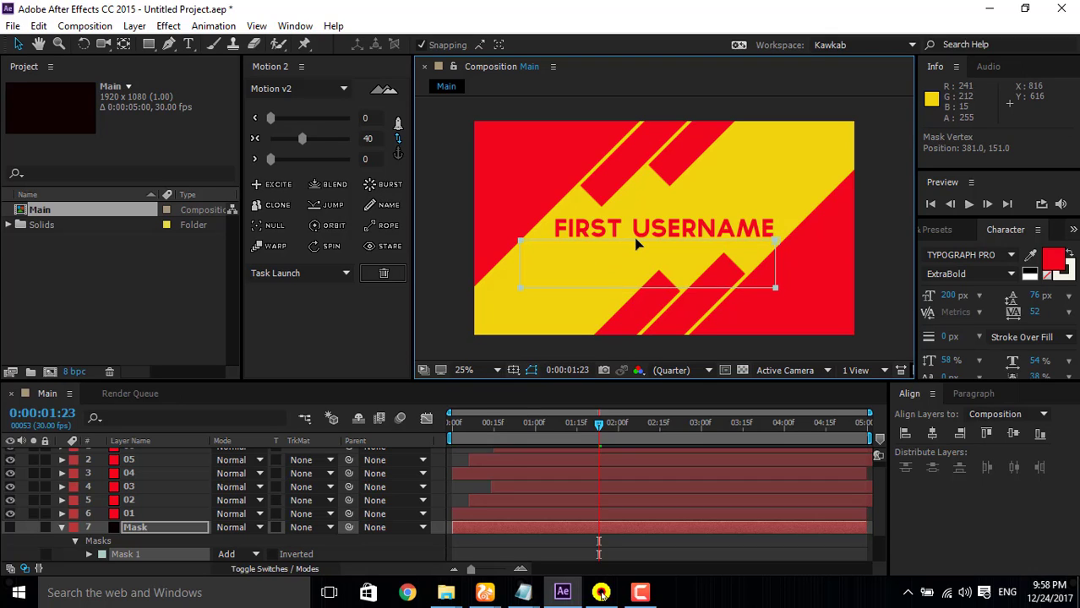
pyautogui.press('Right')
pyautogui.press('Up')
# Step: Try to shift the rectangular mask's right edge slightly outward past the end of the text
pyautogui.keyDown('shift'); pyautogui.click(776, 242); pyautogui.keyUp('shift')
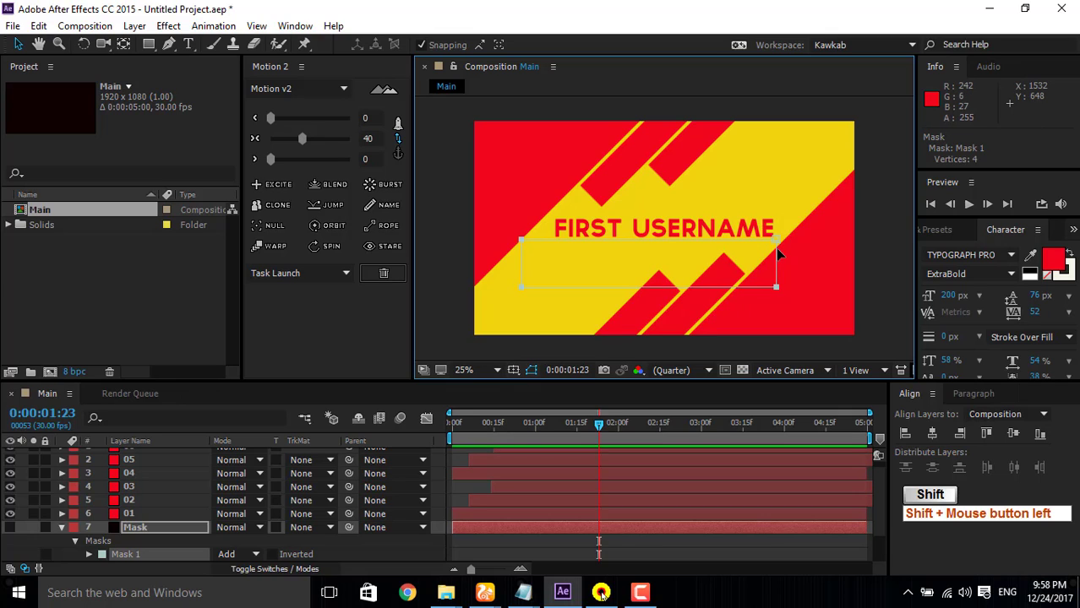
pyautogui.keyDown('shift'); pyautogui.click(776, 289); pyautogui.keyUp('shift')
pyautogui.keyDown('shift'); pyautogui.click(777, 258); pyautogui.keyUp('shift')
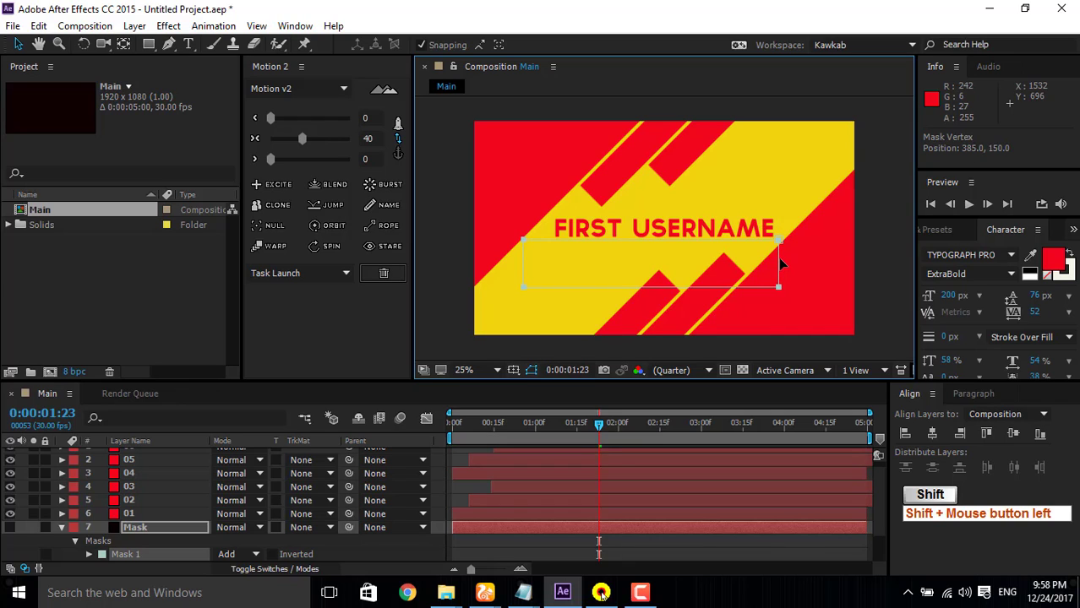
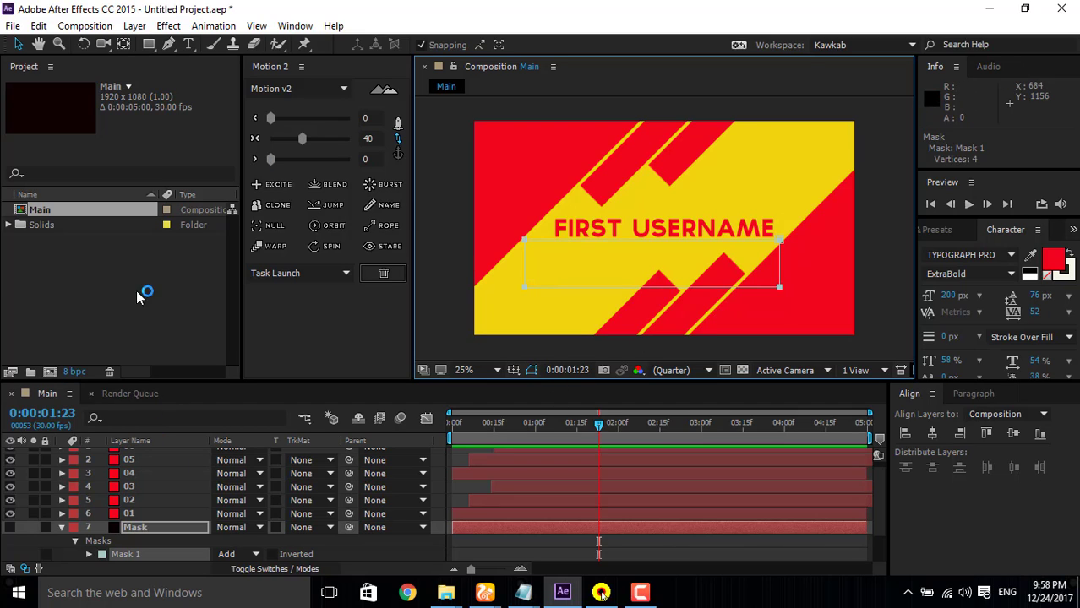
# Step: Add a Position keyframe to the FIRST USERNAME text layer at 0:00:00:25
pyautogui.click(130, 555)
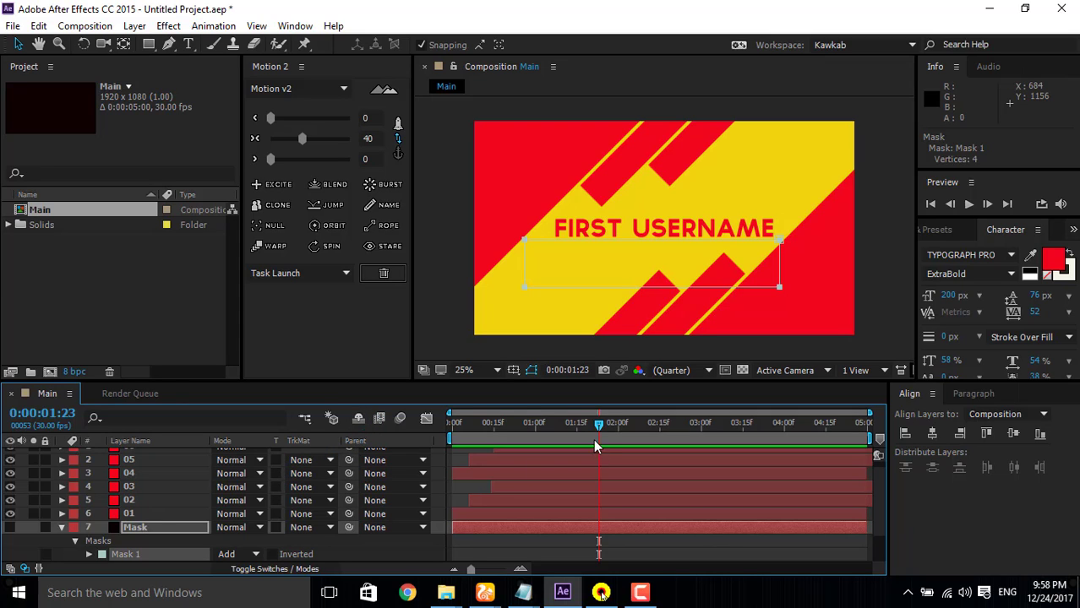
pyautogui.moveTo(596, 426); pyautogui.dragTo(520, 424)
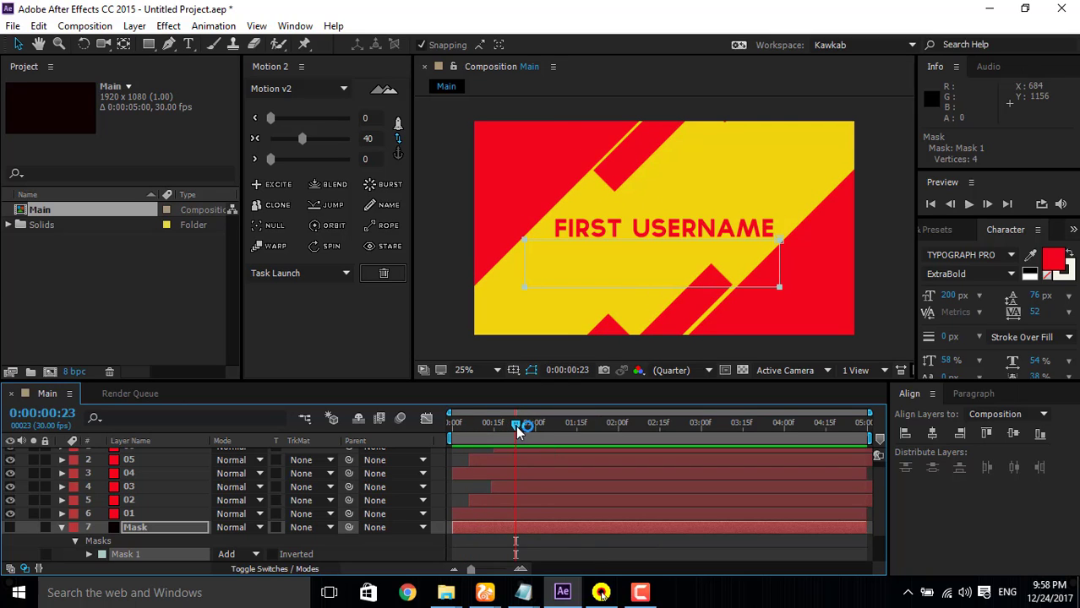
pyautogui.moveTo(515, 425); pyautogui.dragTo(521, 424)
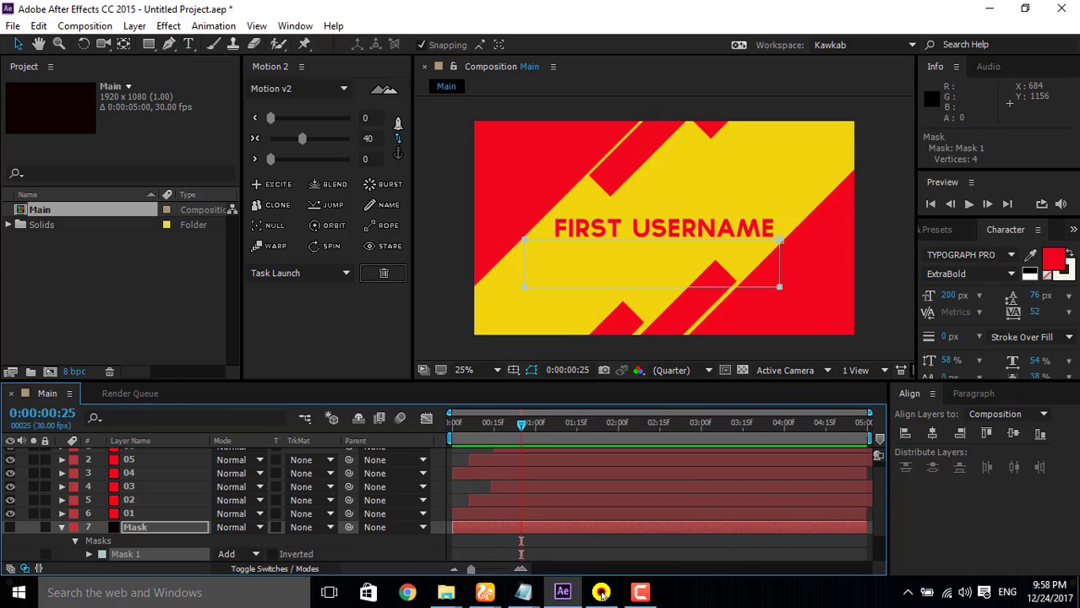
pyautogui.scroll(-2, 148, 551)
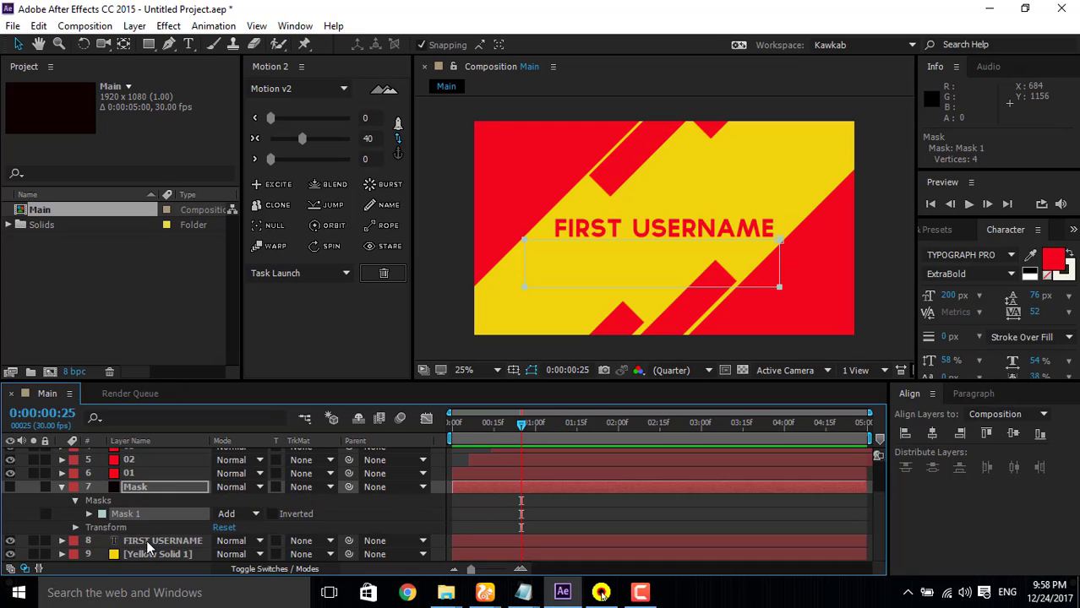
pyautogui.click(147, 540)
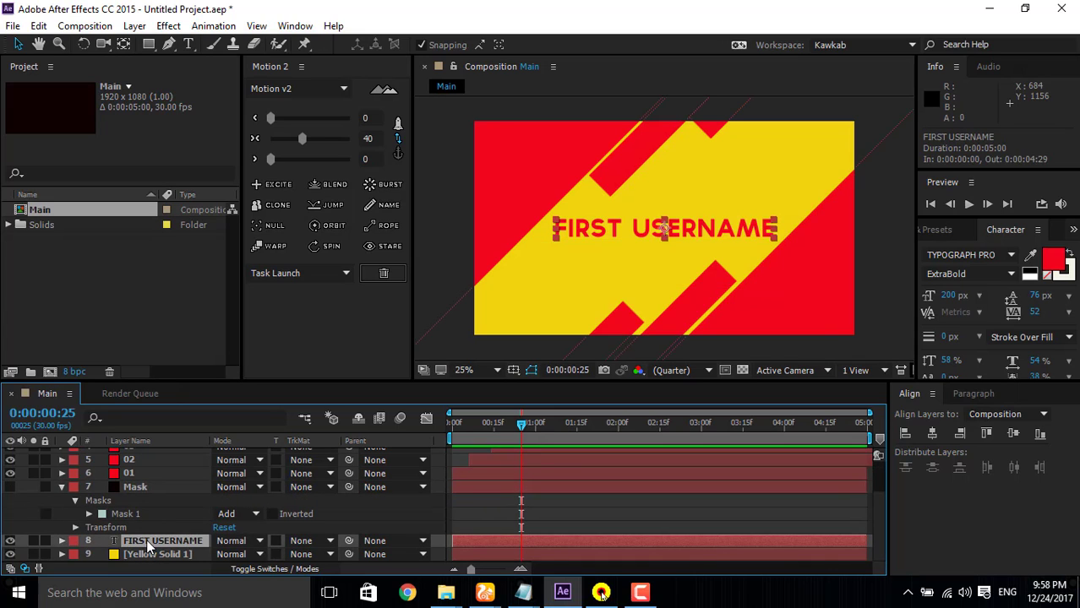
pyautogui.press('p')
pyautogui.click(101, 554)
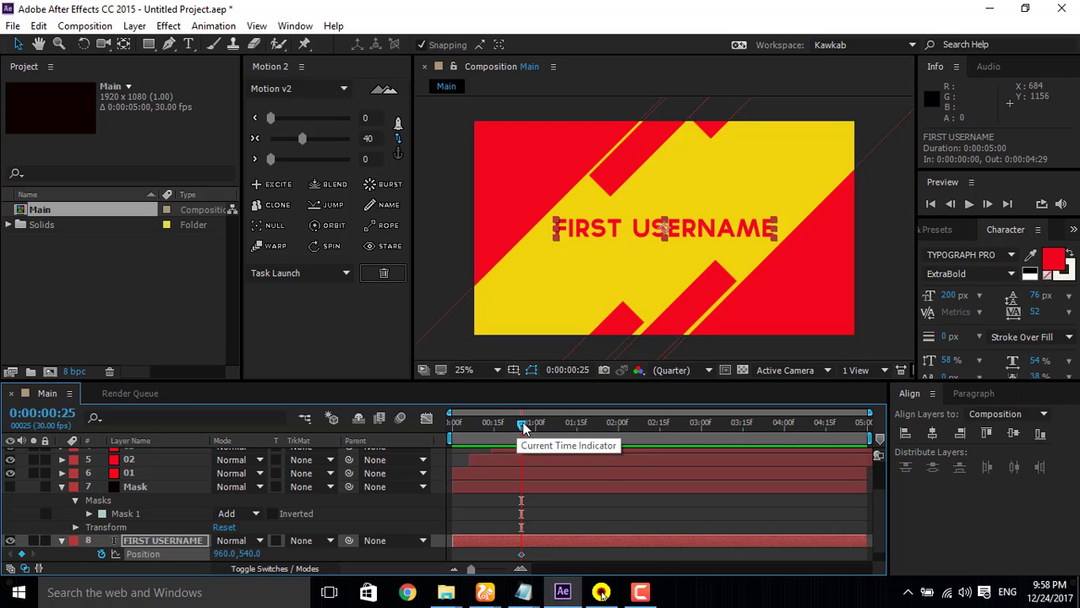
# Step: At 0:00:00:00, lower the FIRST USERNAME text into the mask rectangle by setting its Position to 960, 673
pyautogui.moveTo(520, 424); pyautogui.dragTo(420, 430)
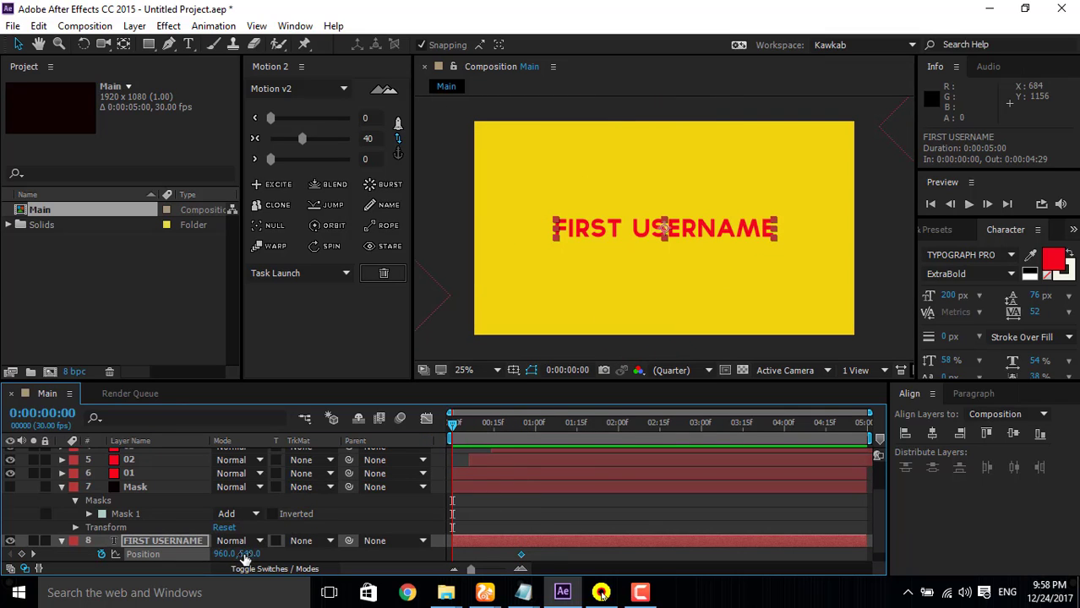
pyautogui.moveTo(243, 555); pyautogui.dragTo(344, 554)
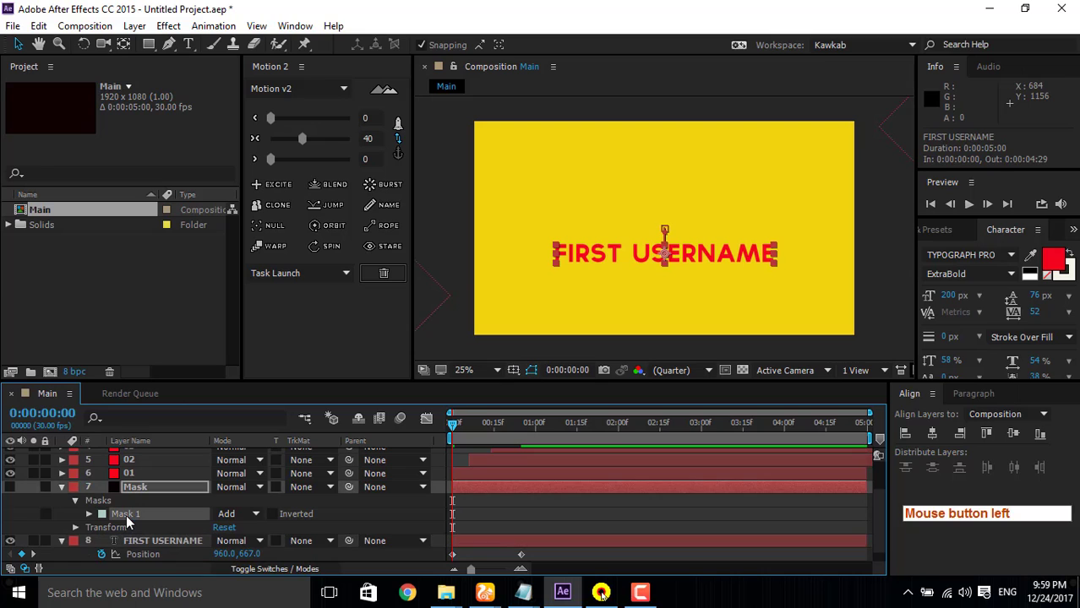
pyautogui.click(126, 516)
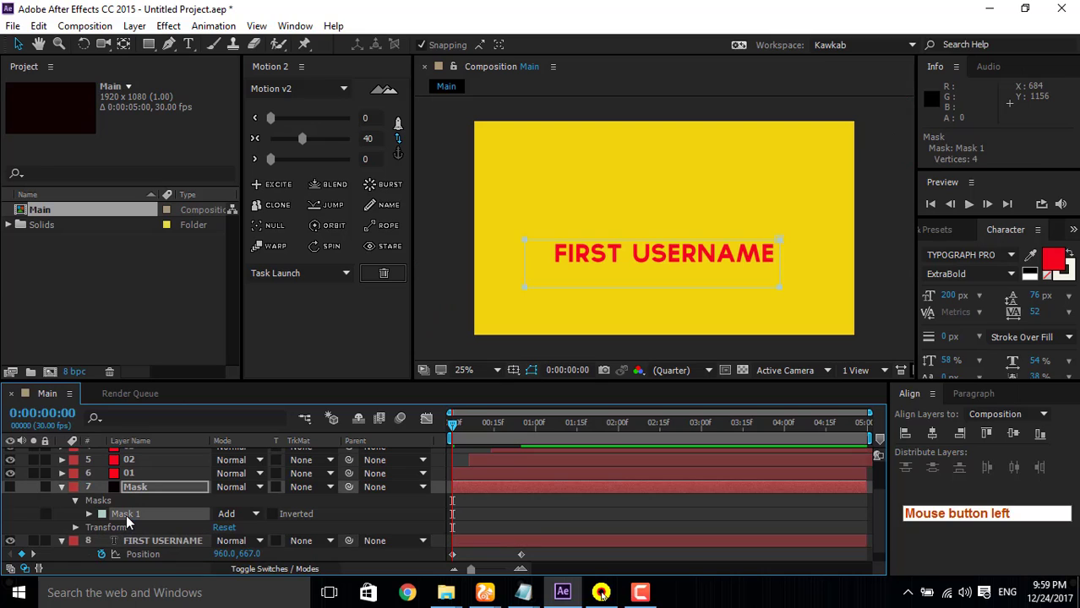
pyautogui.click(233, 538)
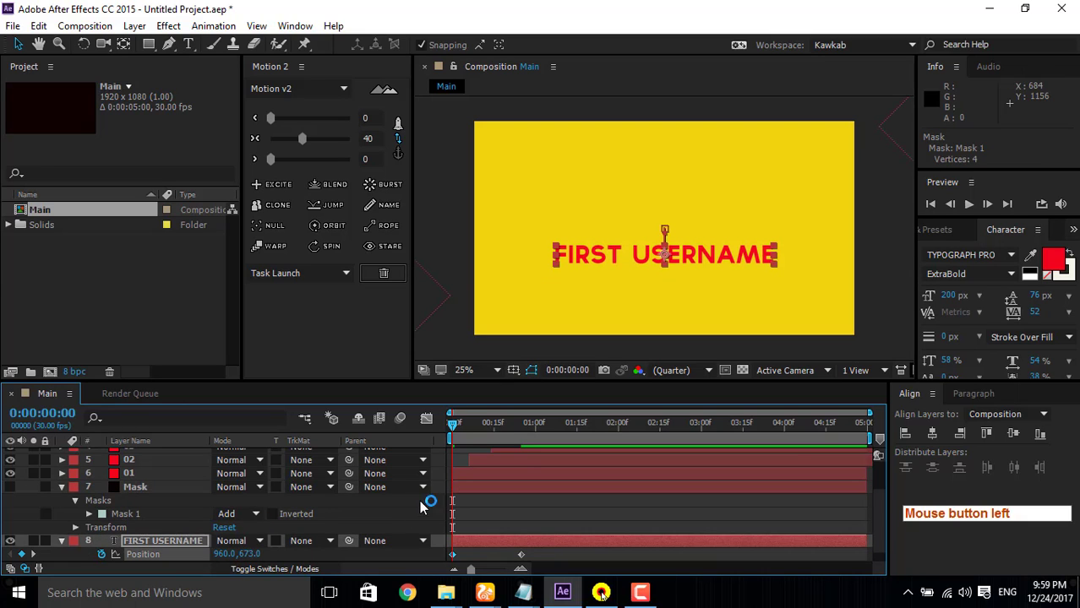
# Step: Ease both Position keyframes of the FIRST USERNAME text with the Motion v2 ease value of 40
pyautogui.moveTo(454, 431); pyautogui.dragTo(496, 425)
pyautogui.click(453, 555)
pyautogui.scroll(-1, 508, 553)
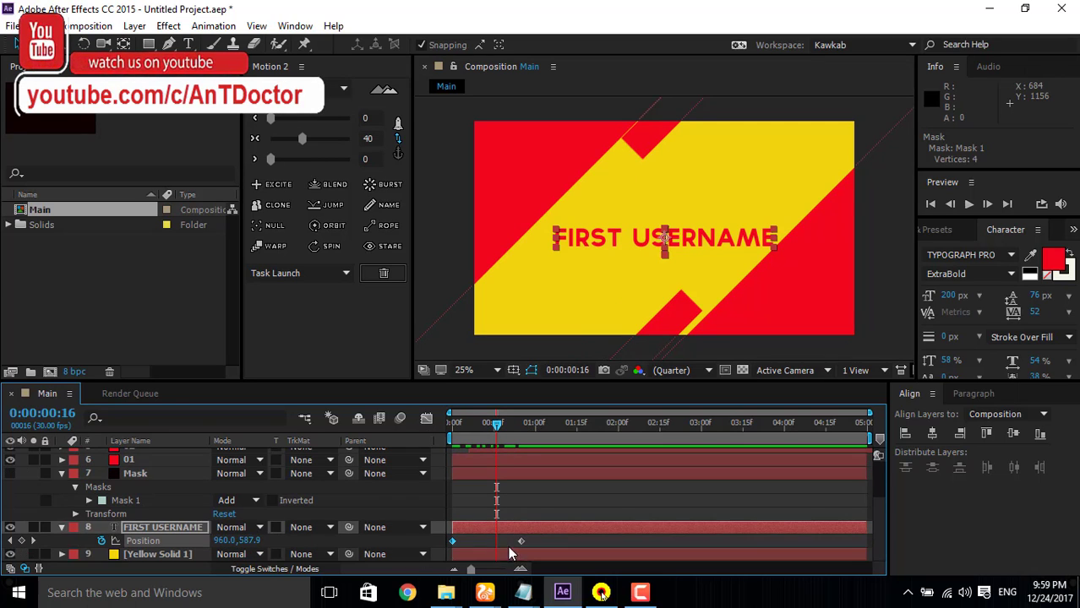
pyautogui.click(486, 539)
pyautogui.click(520, 542)
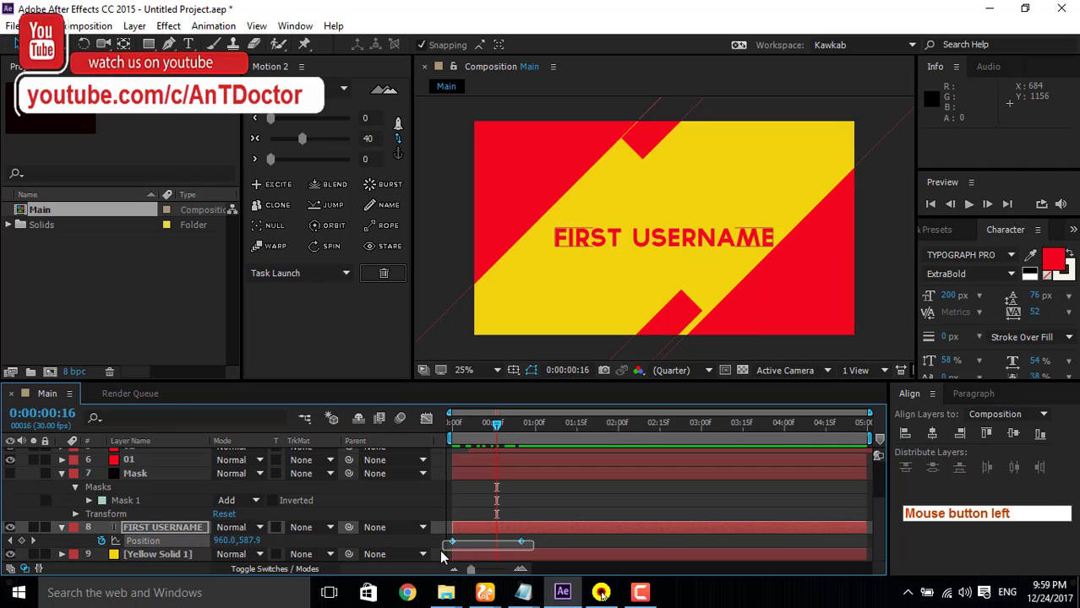
pyautogui.moveTo(439, 550); pyautogui.dragTo(439, 550)
pyautogui.click(305, 143)
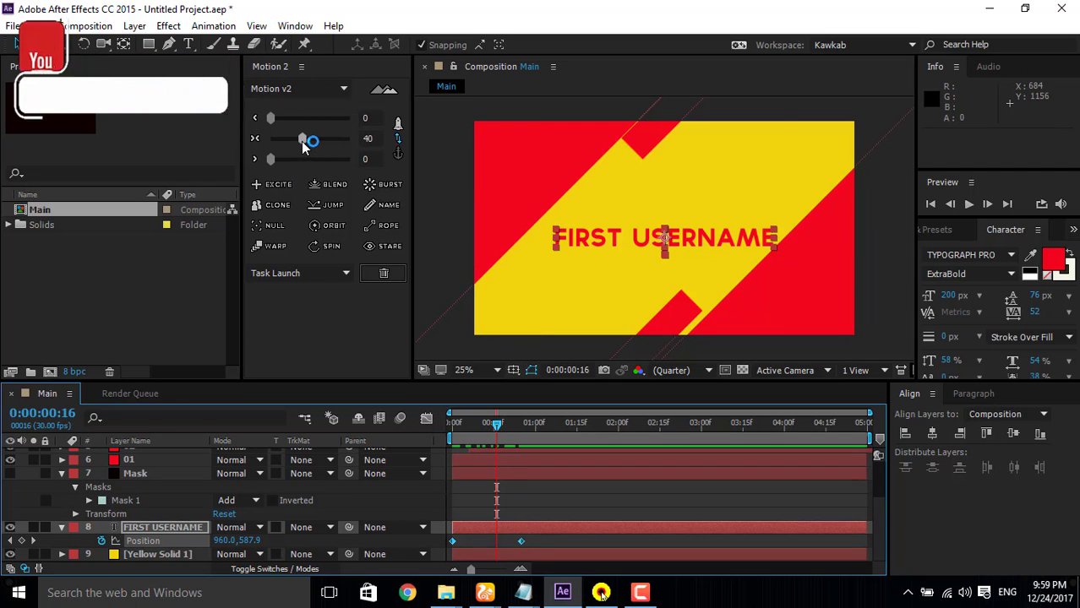
# Step: Reshape the text's Position speed curve in the Graph Editor so the speed peaks early and tapers off gradually
pyautogui.click(425, 419)
pyautogui.moveTo(507, 511); pyautogui.dragTo(461, 531)
pyautogui.click(427, 419)
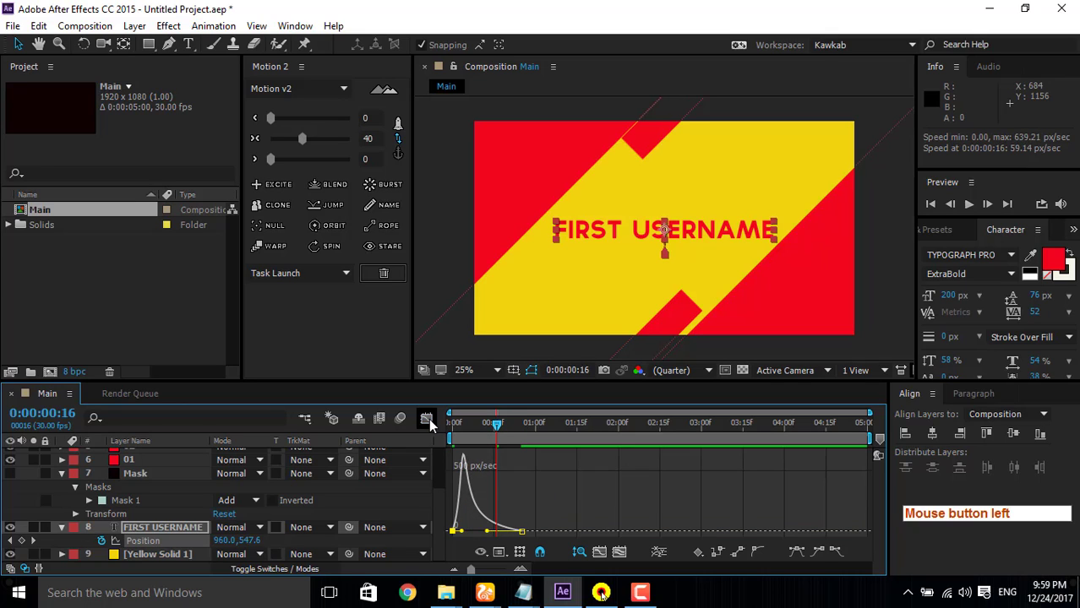
# Step: Preview the animation from the start several times to check how the FIRST USERNAME text rises
pyautogui.moveTo(496, 429); pyautogui.dragTo(453, 425)
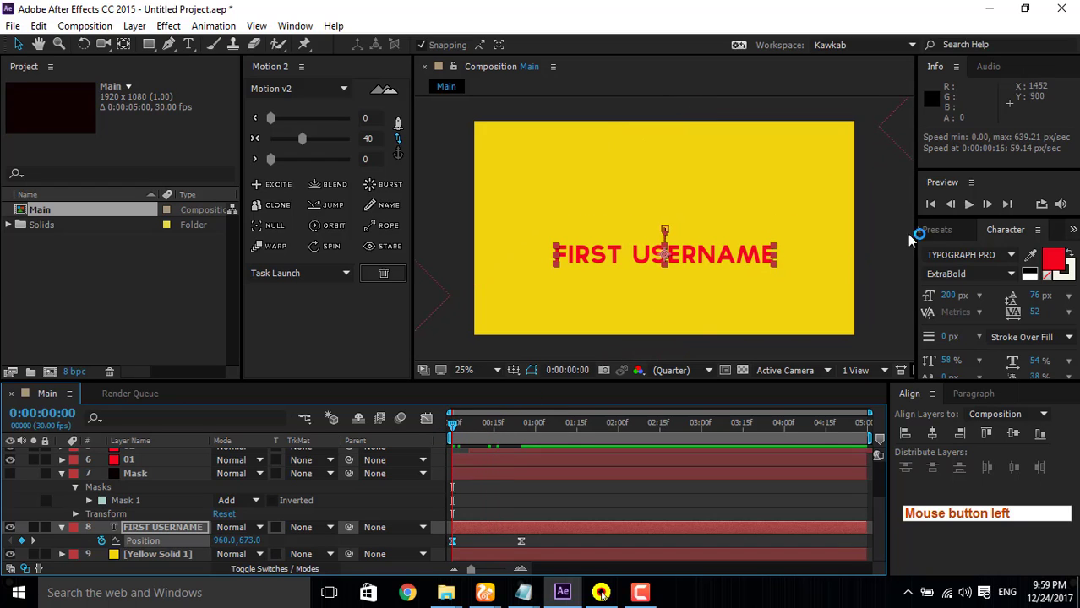
pyautogui.click(970, 205)
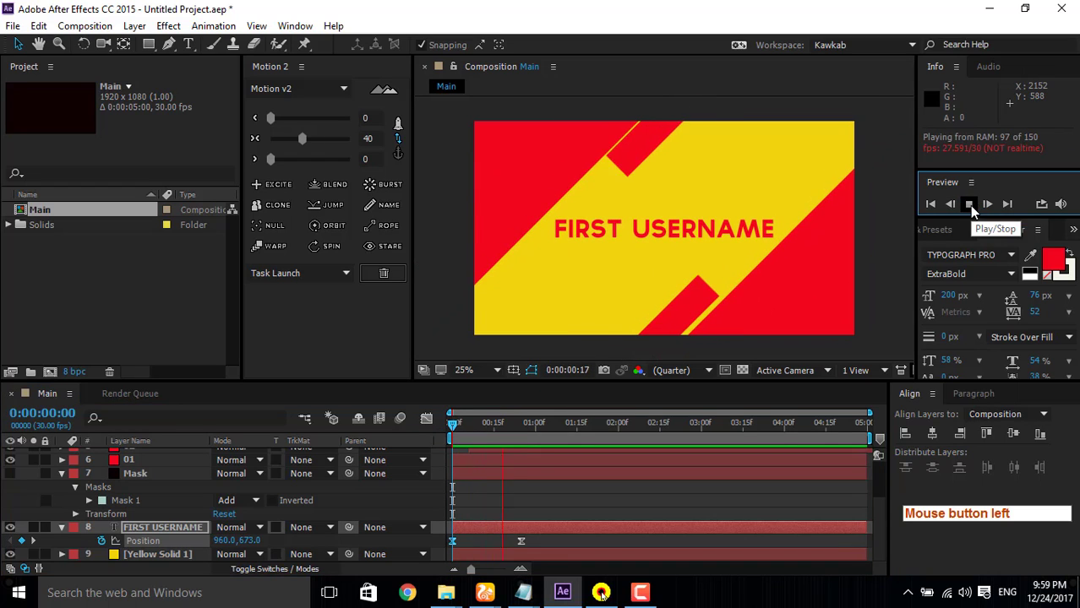
pyautogui.click(968, 204)
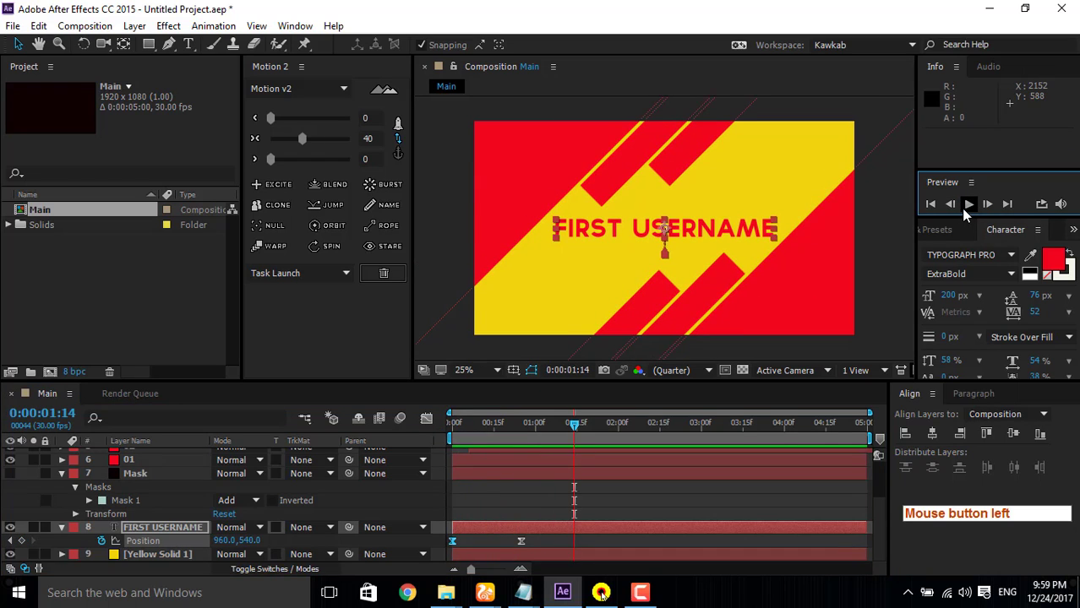
pyautogui.click(968, 204)
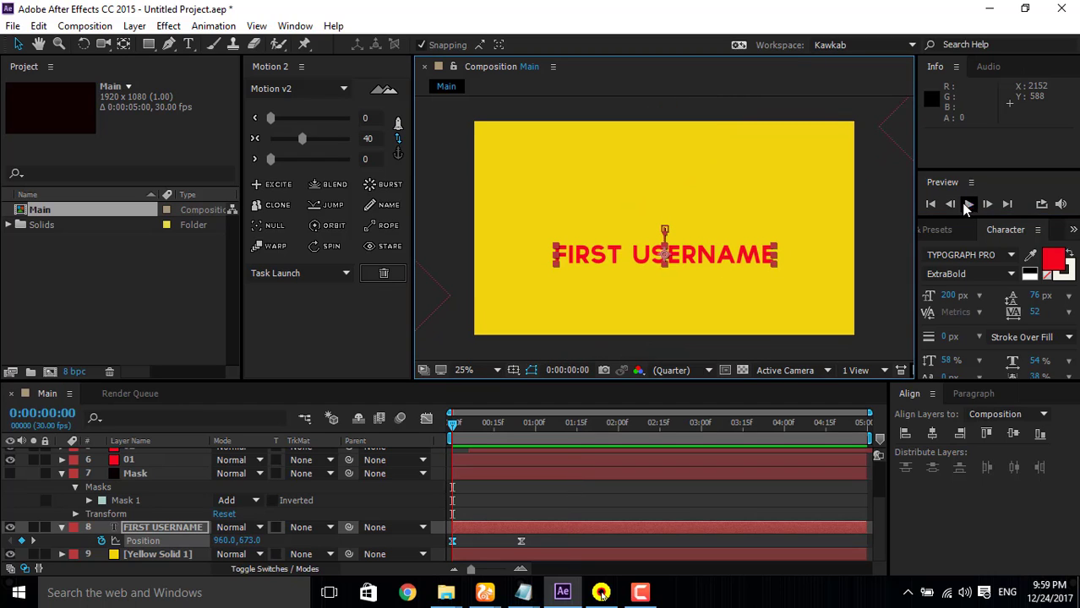
pyautogui.click(968, 205)
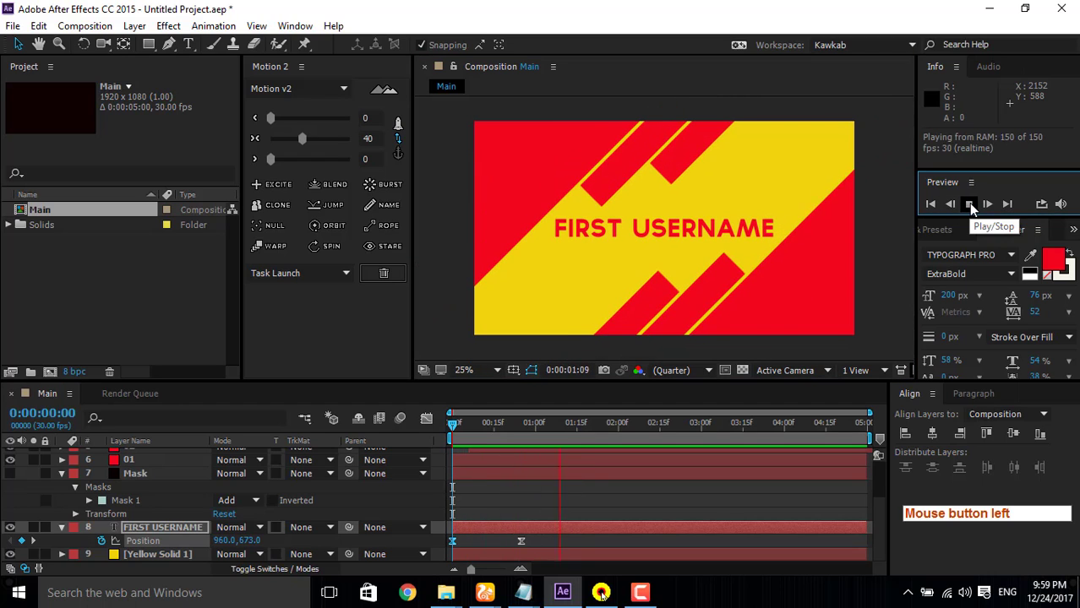
pyautogui.click(968, 204)
pyautogui.click(968, 203)
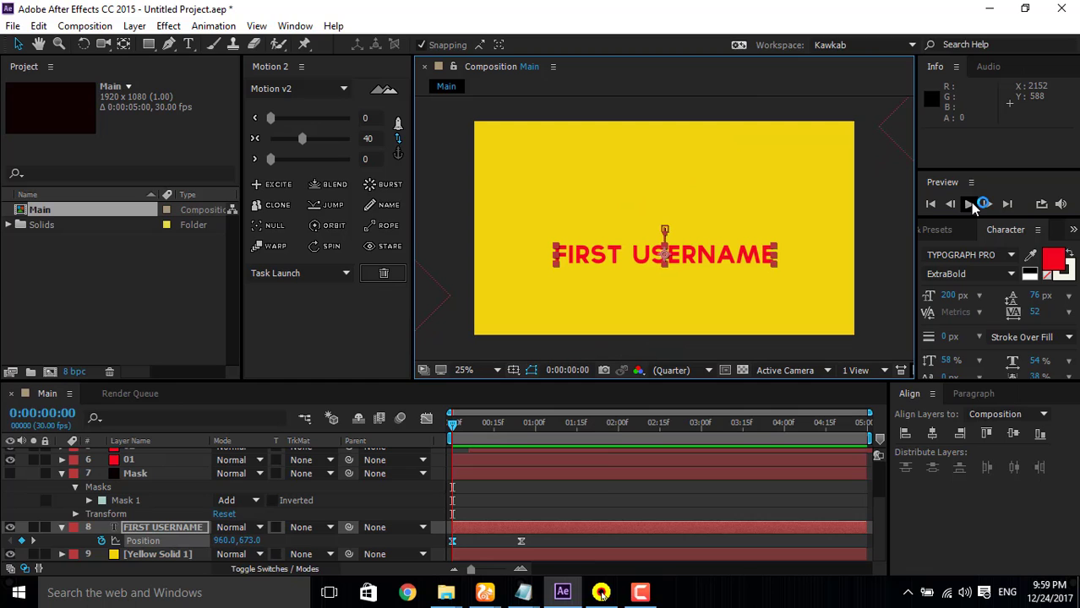
pyautogui.click(971, 203)
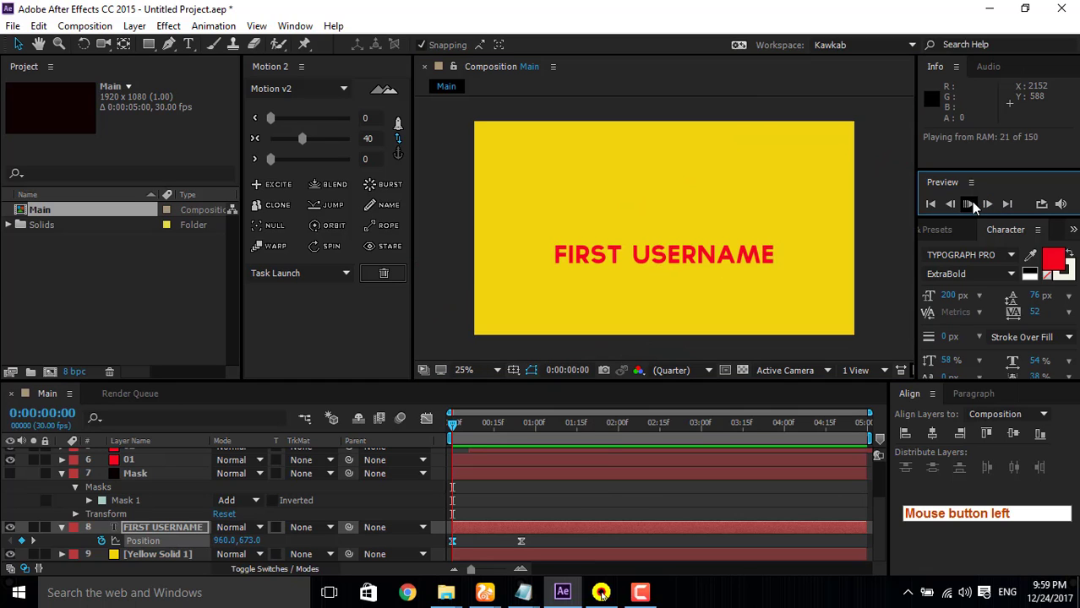
pyautogui.click(970, 204)
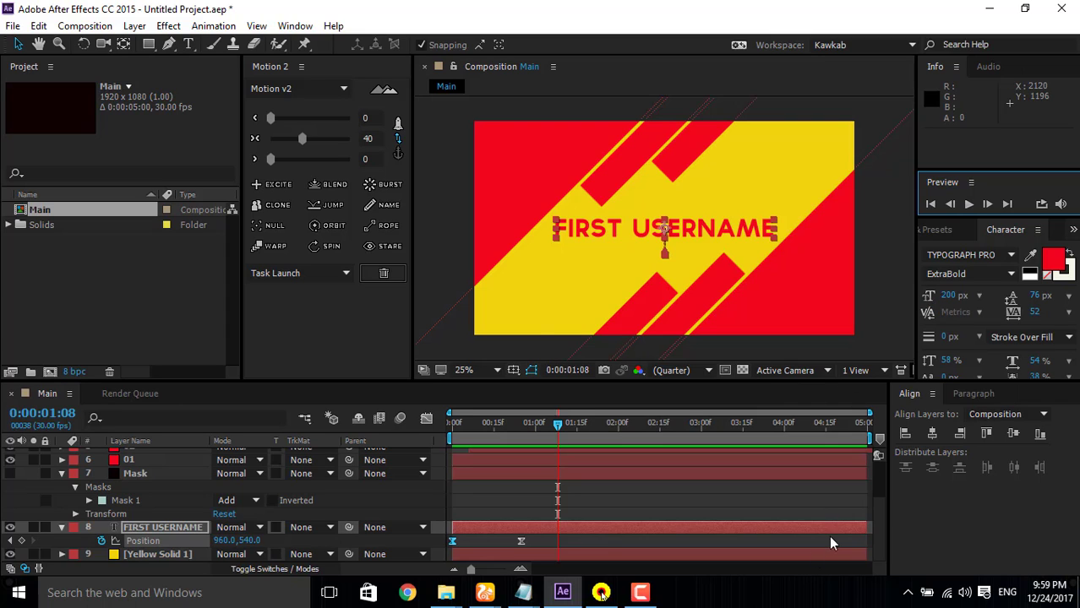
pyautogui.click(641, 592)
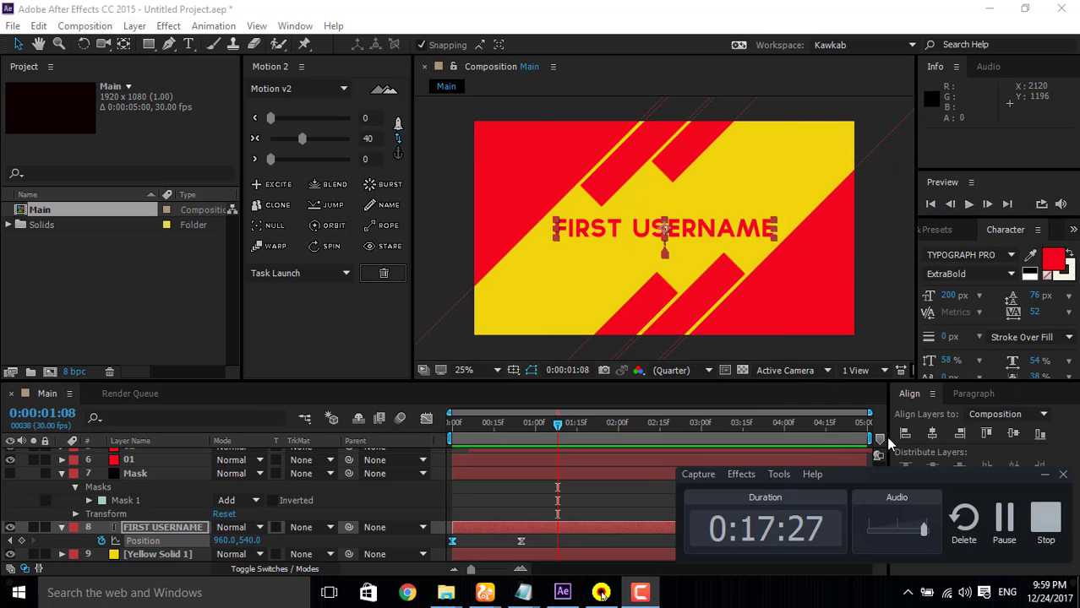
pyautogui.click(1015, 517)
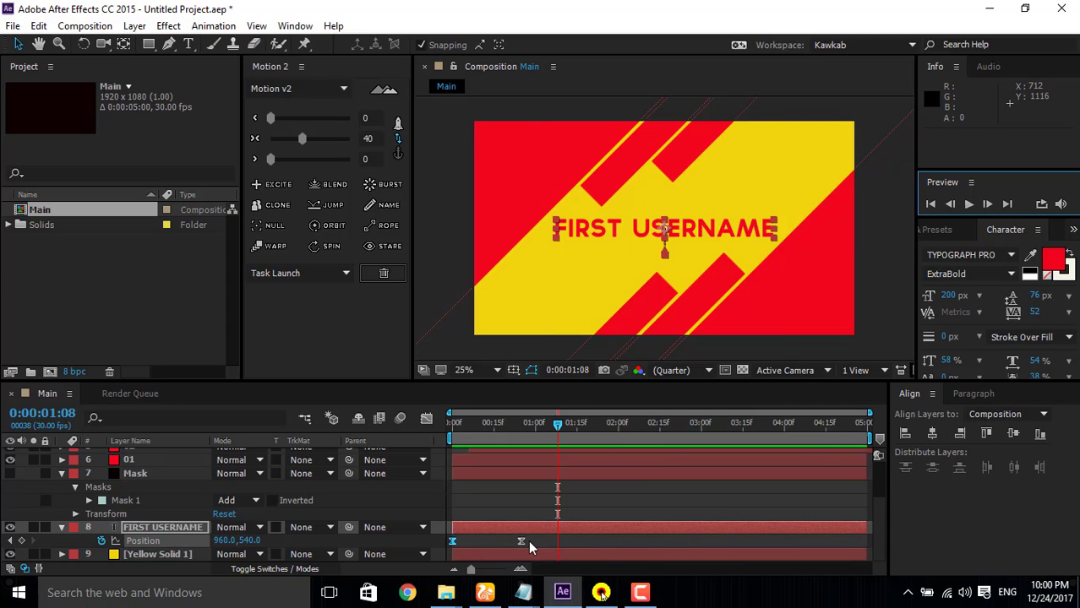
# Step: Copy both Position keyframes of the FIRST USERNAME text and paste them at 0:00:01:04
pyautogui.click(531, 546)
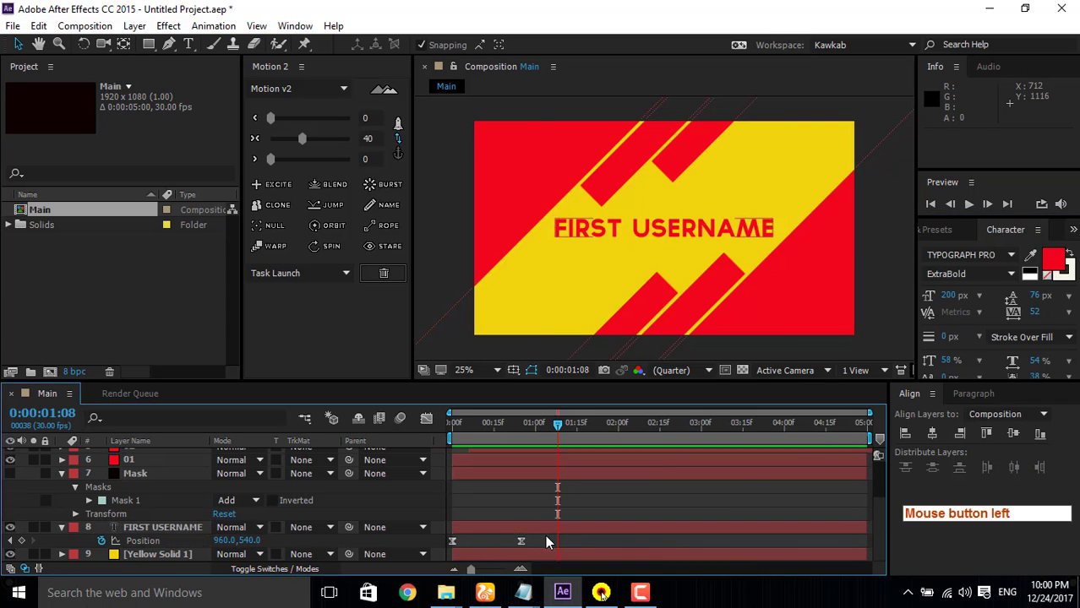
pyautogui.moveTo(546, 535); pyautogui.dragTo(448, 554)
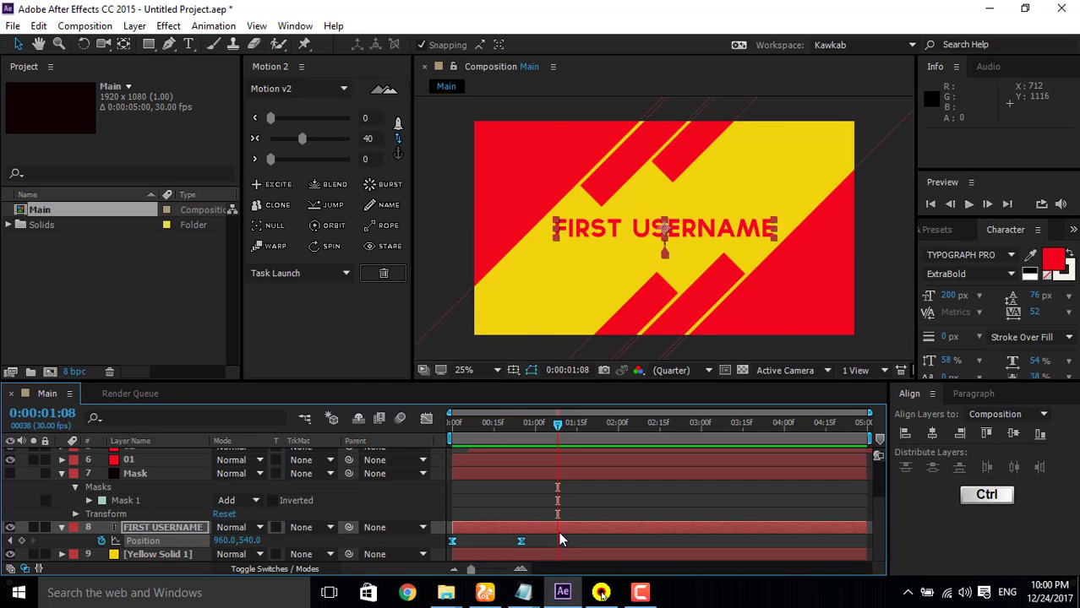
pyautogui.hotkey('ctrl', 'c')
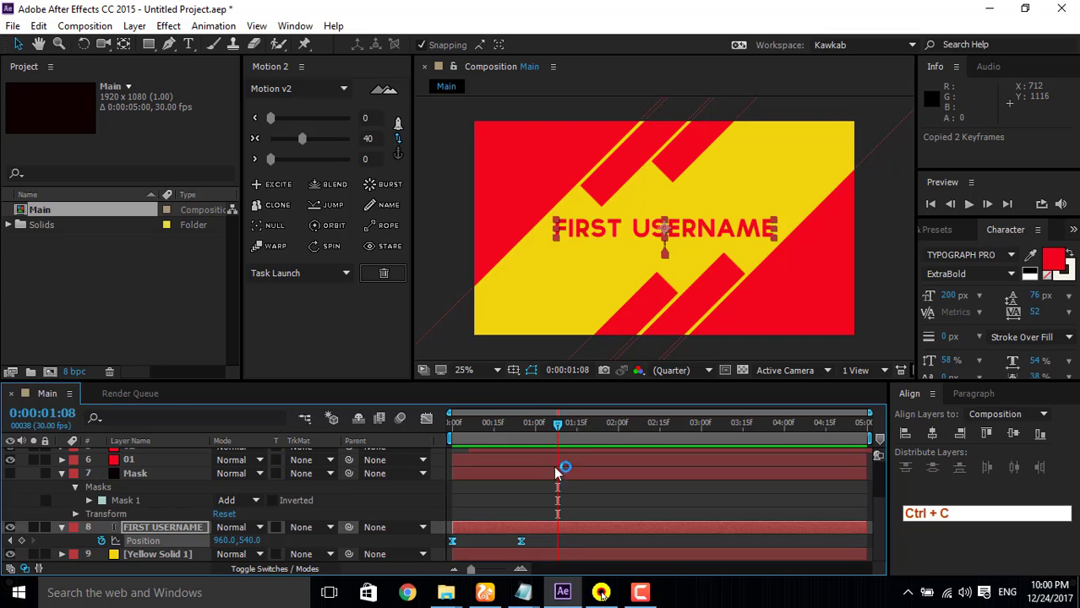
pyautogui.click(553, 424)
pyautogui.moveTo(553, 430); pyautogui.dragTo(547, 429)
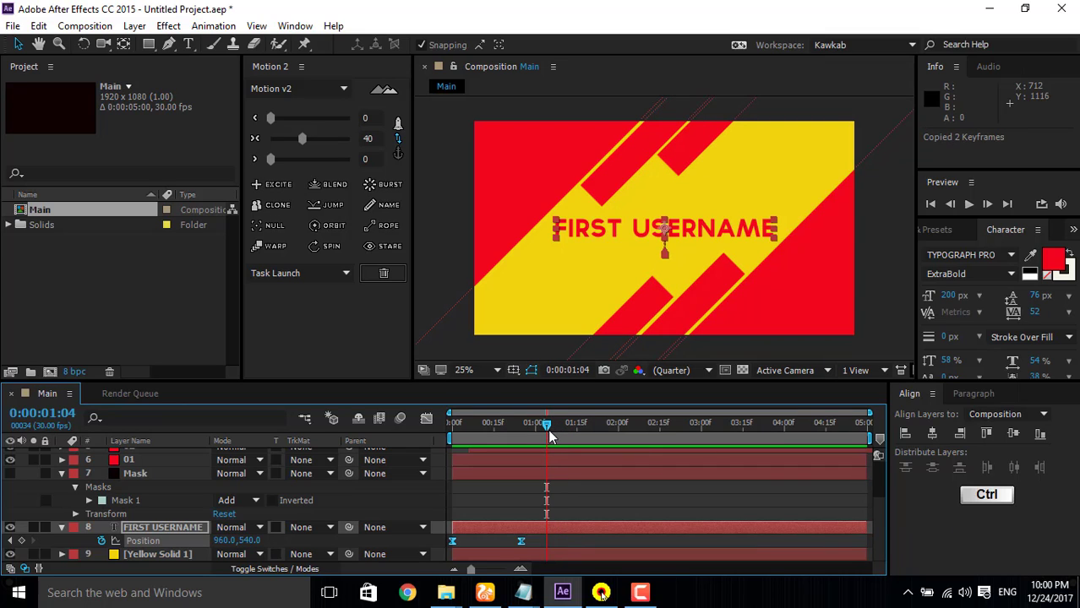
pyautogui.hotkey('ctrl', 'v')
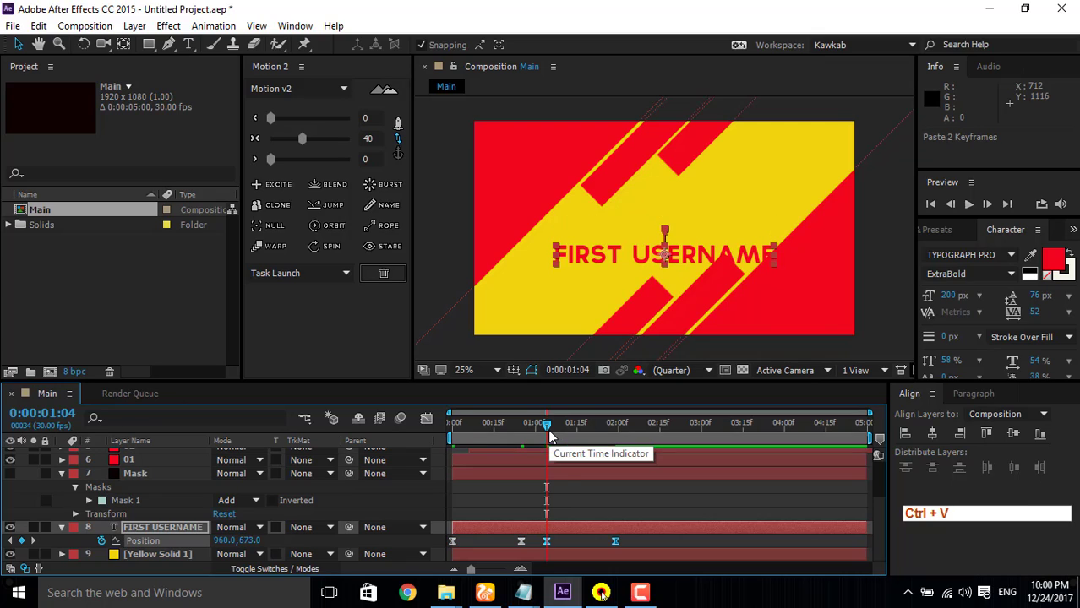
# Step: Time-reverse the two pasted Position keyframes so the text moves back down
pyautogui.rightClick(614, 541)
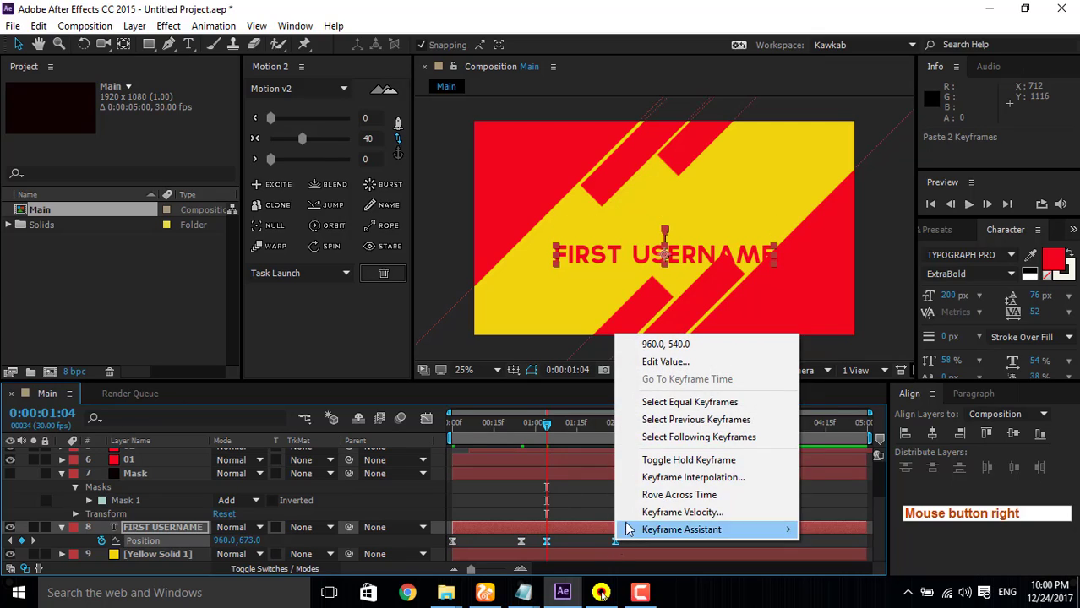
pyautogui.moveTo(669, 527)
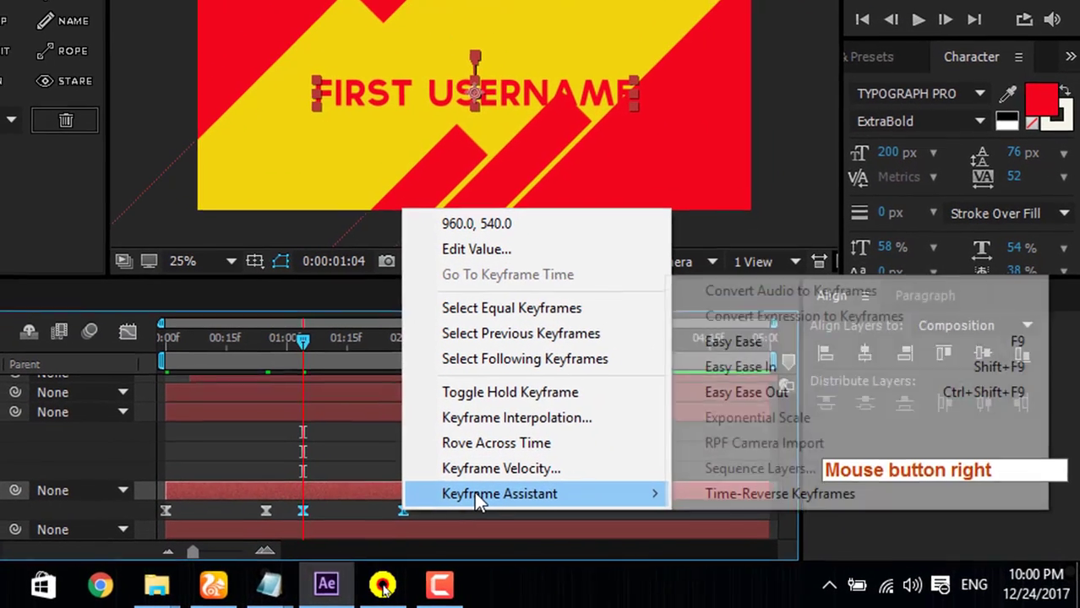
pyautogui.click(474, 491)
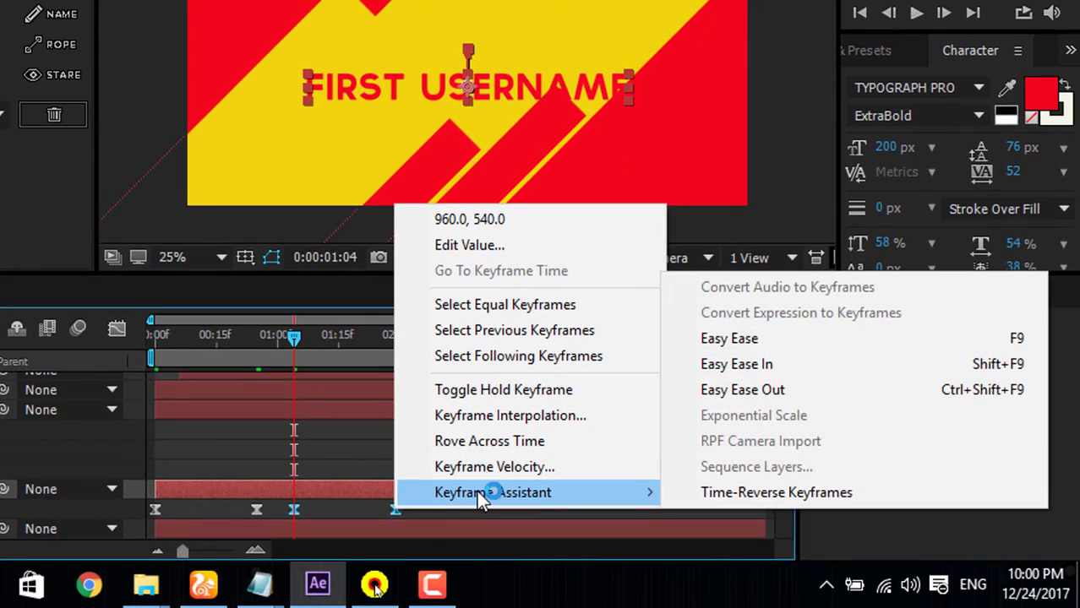
pyautogui.click(758, 491)
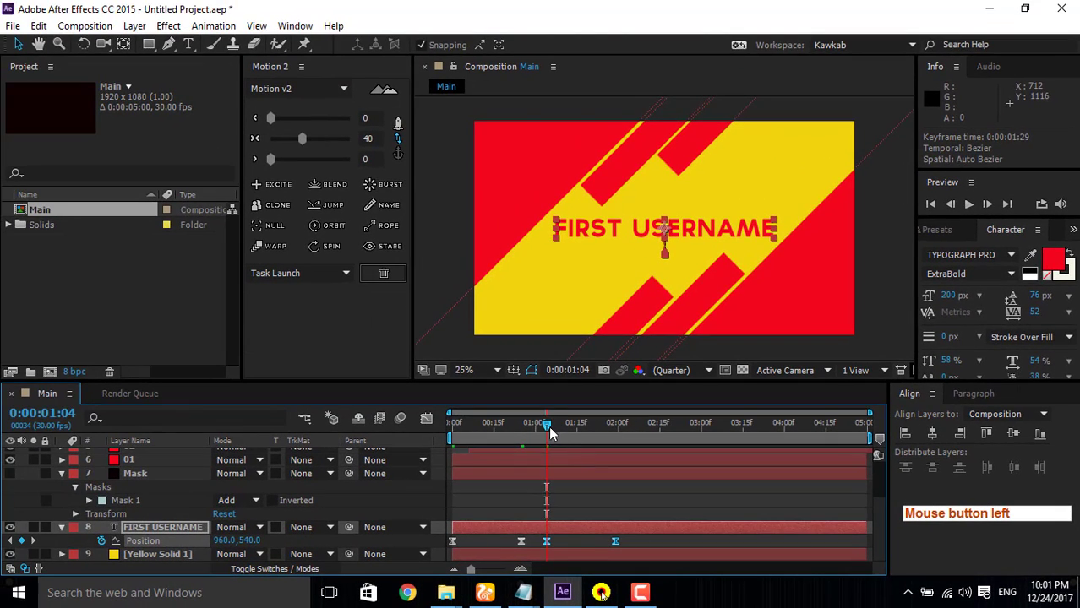
# Step: Preview the animation from the start and scrub back to 0:00:01:21 to check the text's downward movement
pyautogui.moveTo(550, 432); pyautogui.dragTo(427, 443)
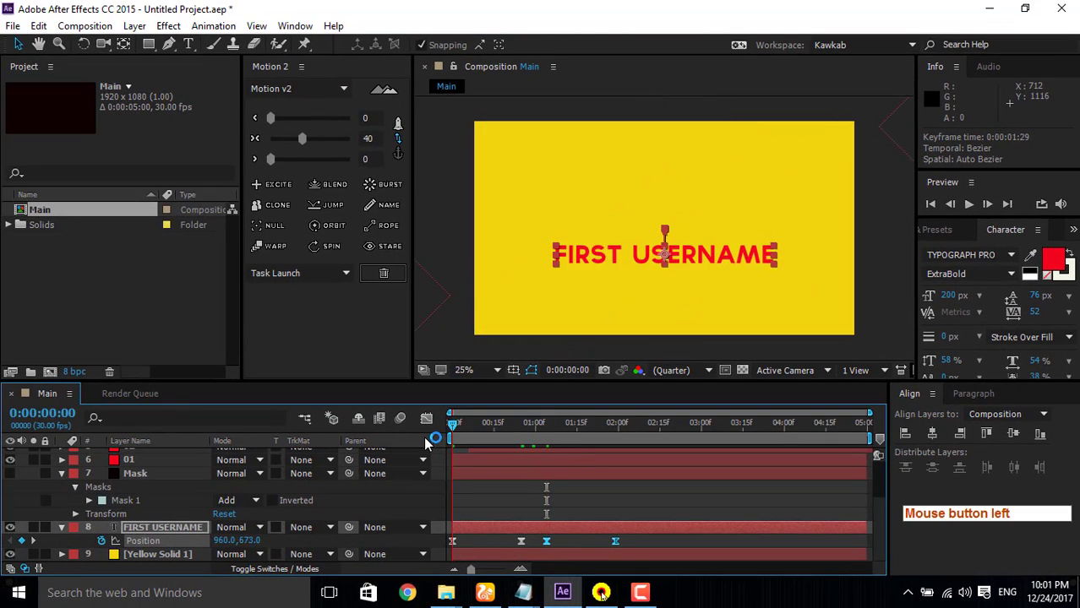
pyautogui.click(976, 205)
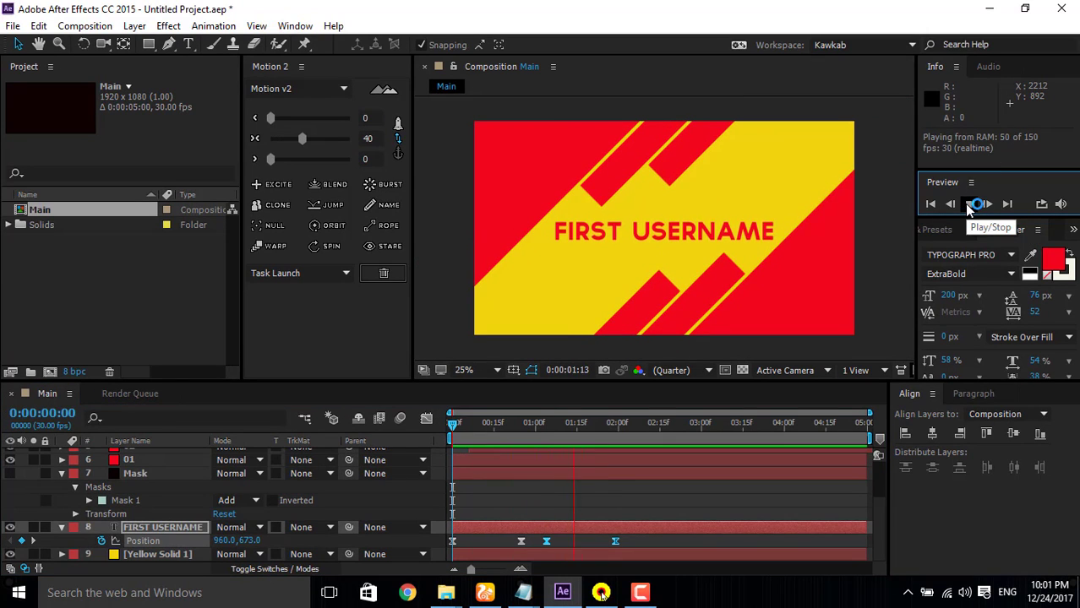
pyautogui.click(969, 206)
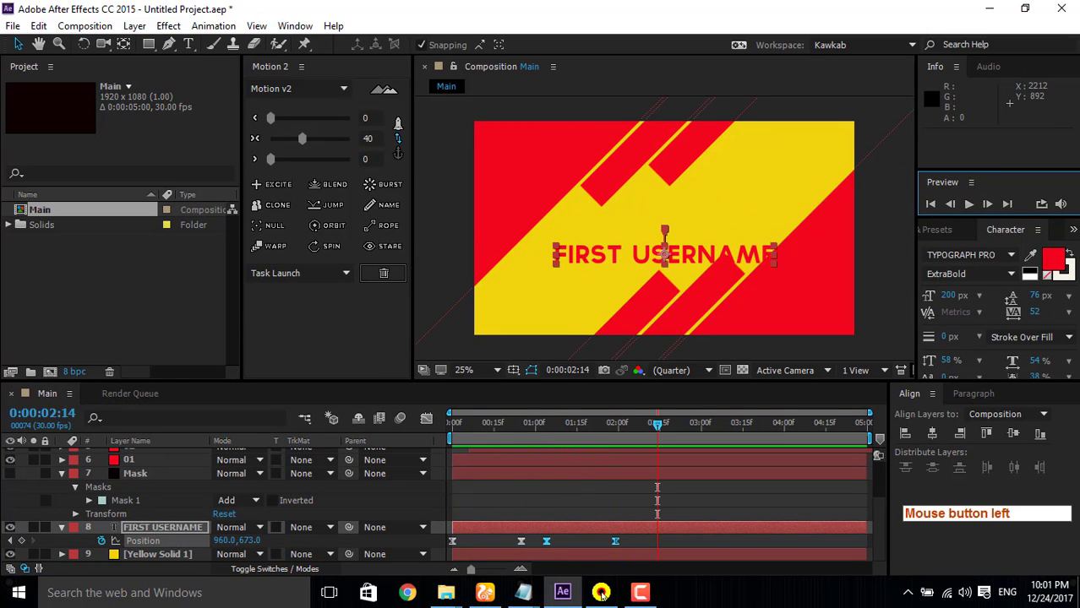
pyautogui.moveTo(658, 428); pyautogui.dragTo(591, 456)
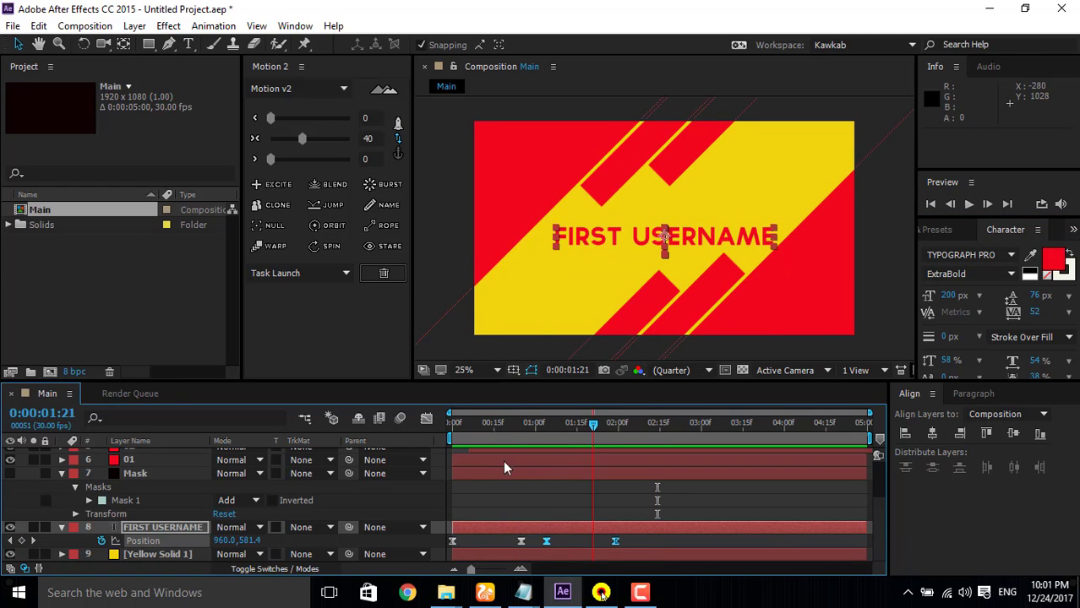
# Step: Make the Mask layer visible and set the FIRST USERNAME layer's track matte to Alpha Inverted Matte "Mask"
pyautogui.click(62, 474)
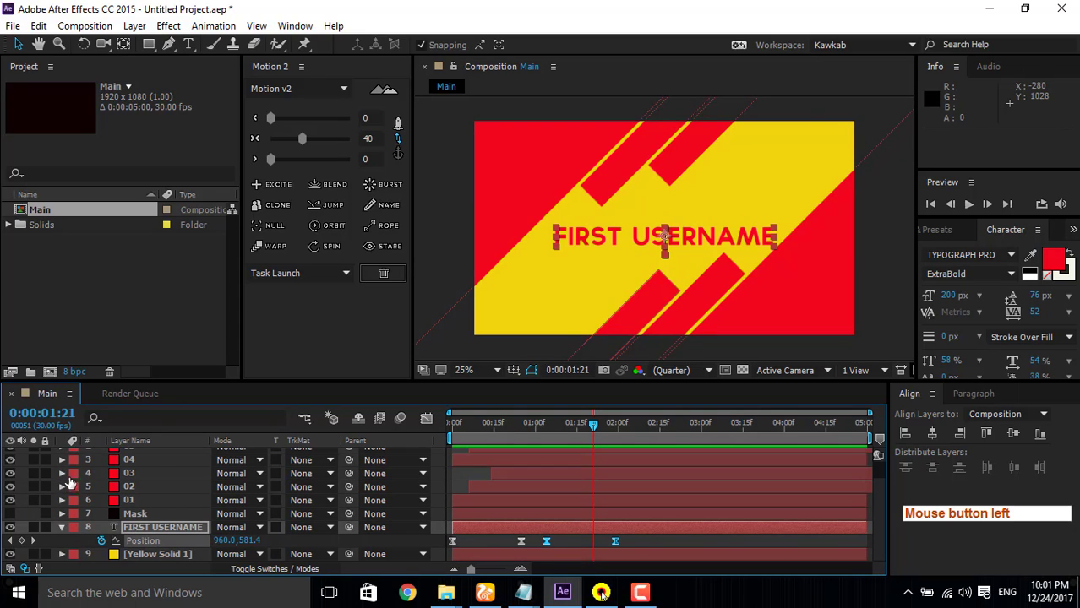
pyautogui.click(10, 514)
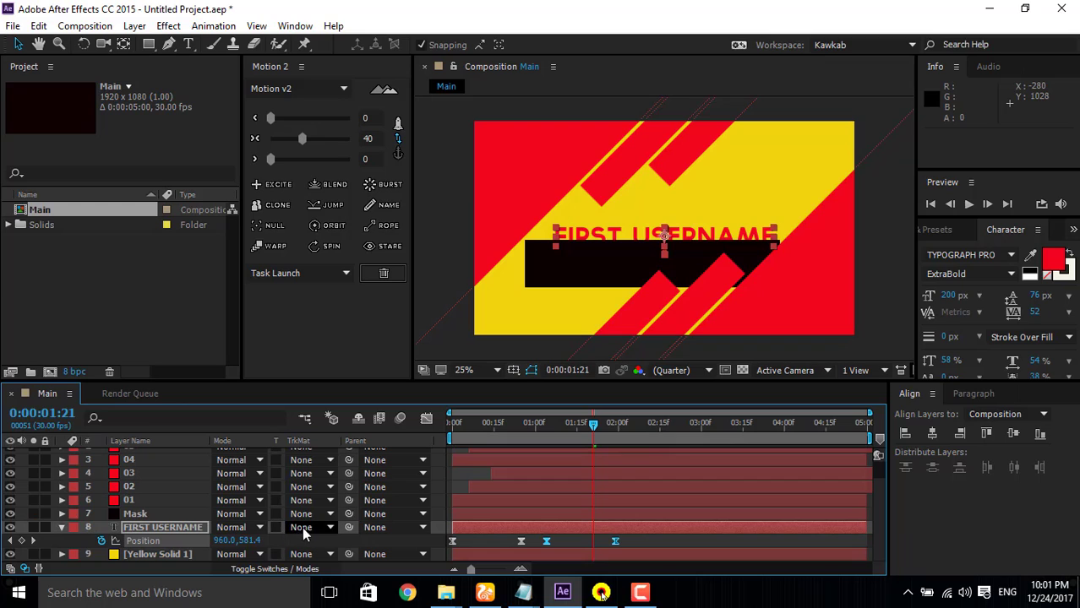
pyautogui.click(112, 531)
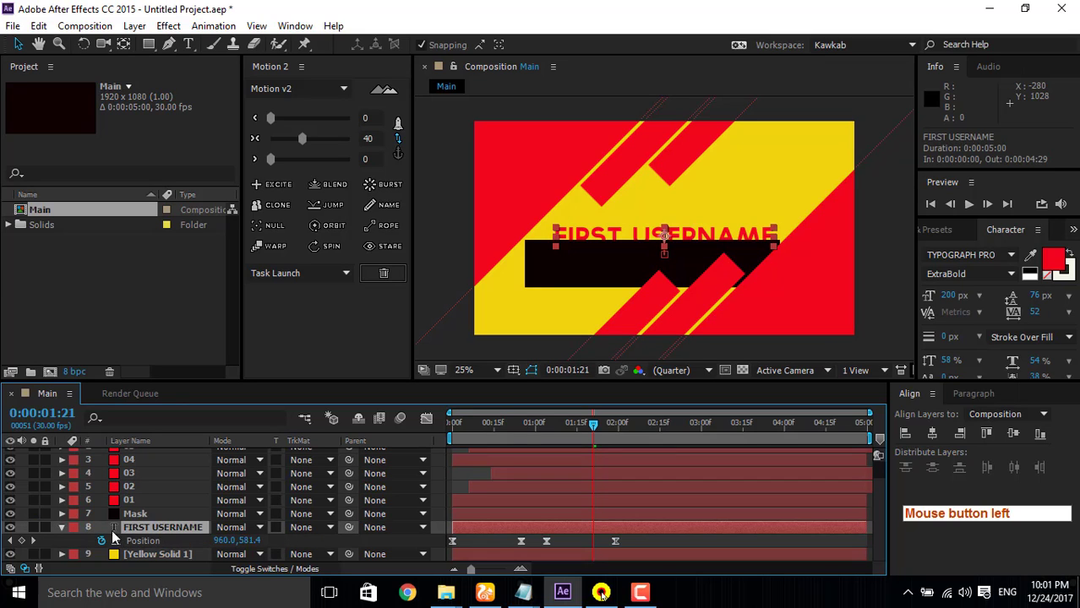
pyautogui.click(63, 529)
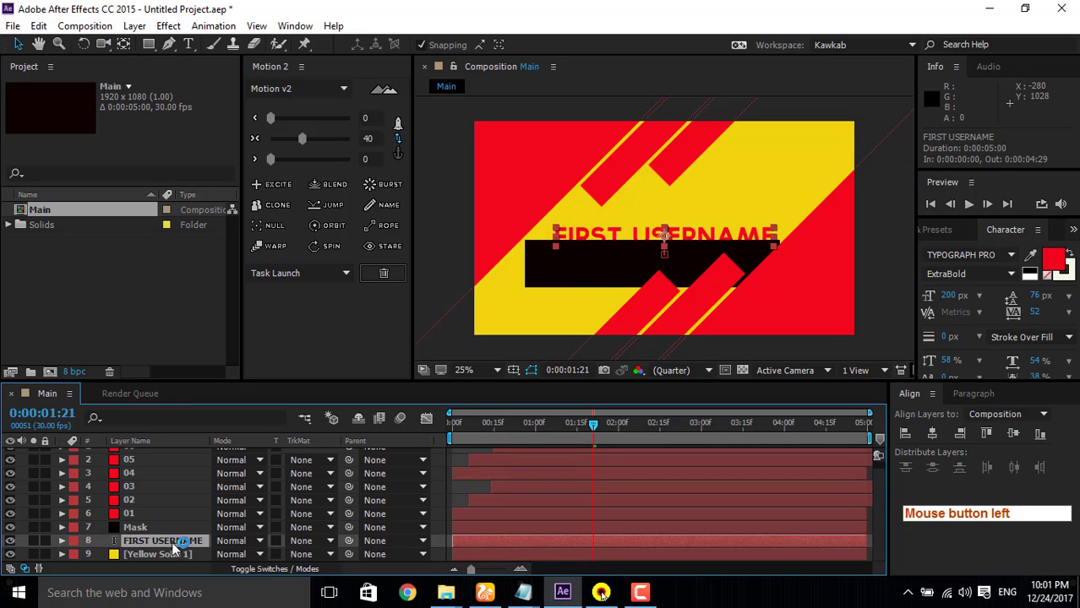
pyautogui.click(331, 542)
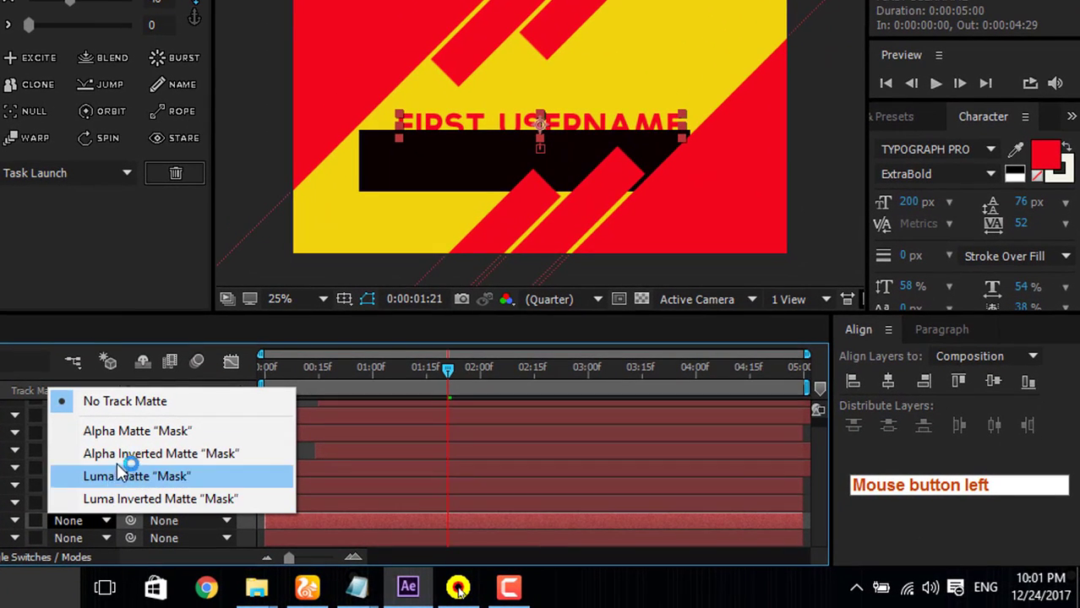
pyautogui.click(119, 454)
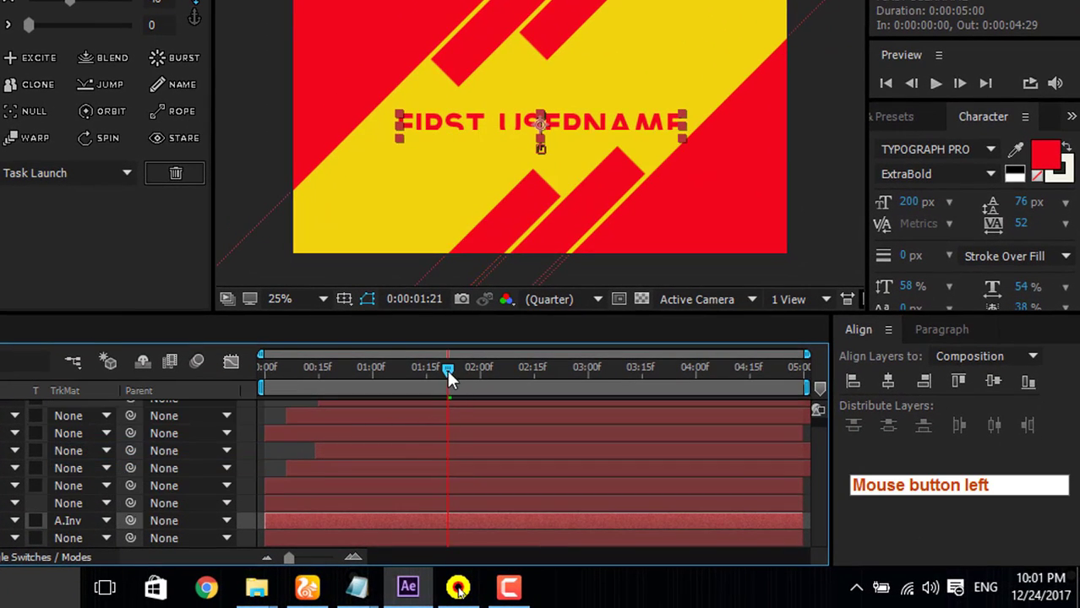
# Step: Preview the animation twice from the start to check how the inverted matte hides the moving text
pyautogui.moveTo(447, 370); pyautogui.dragTo(183, 373)
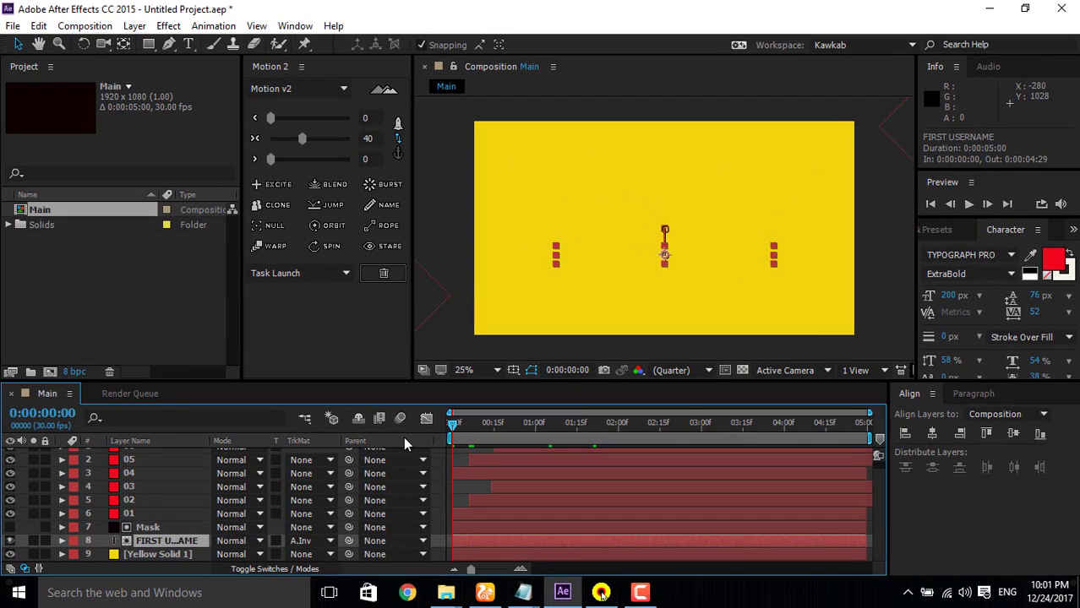
pyautogui.click(969, 204)
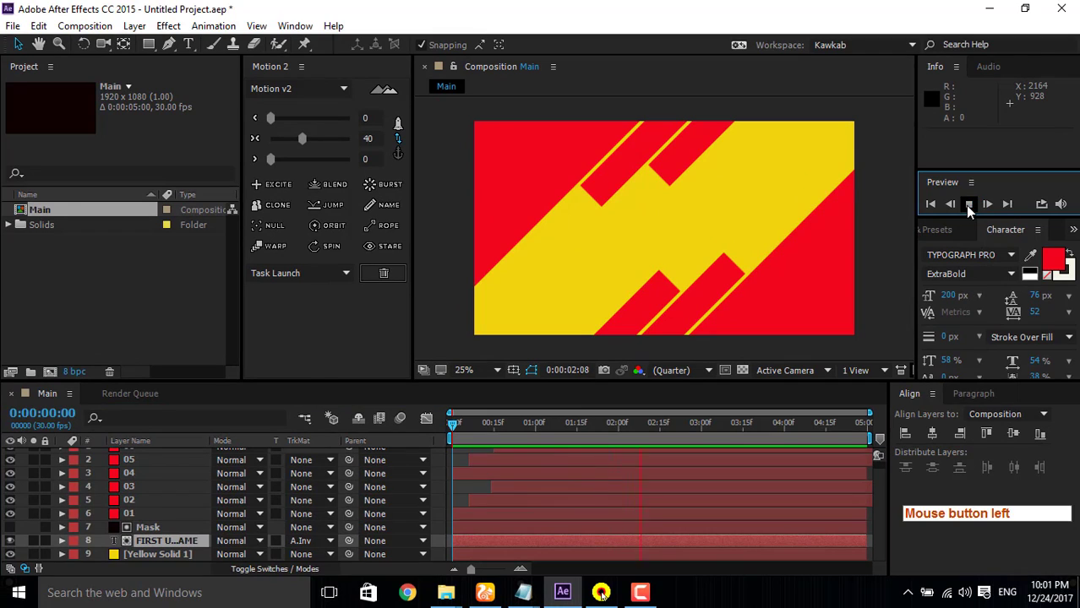
pyautogui.click(969, 205)
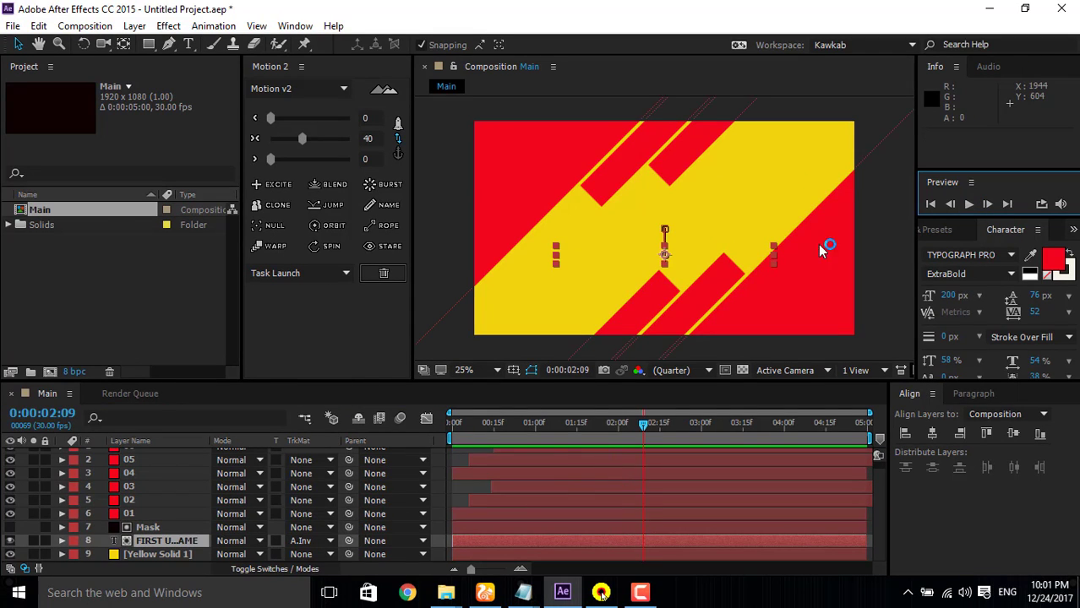
pyautogui.moveTo(645, 426); pyautogui.dragTo(405, 447)
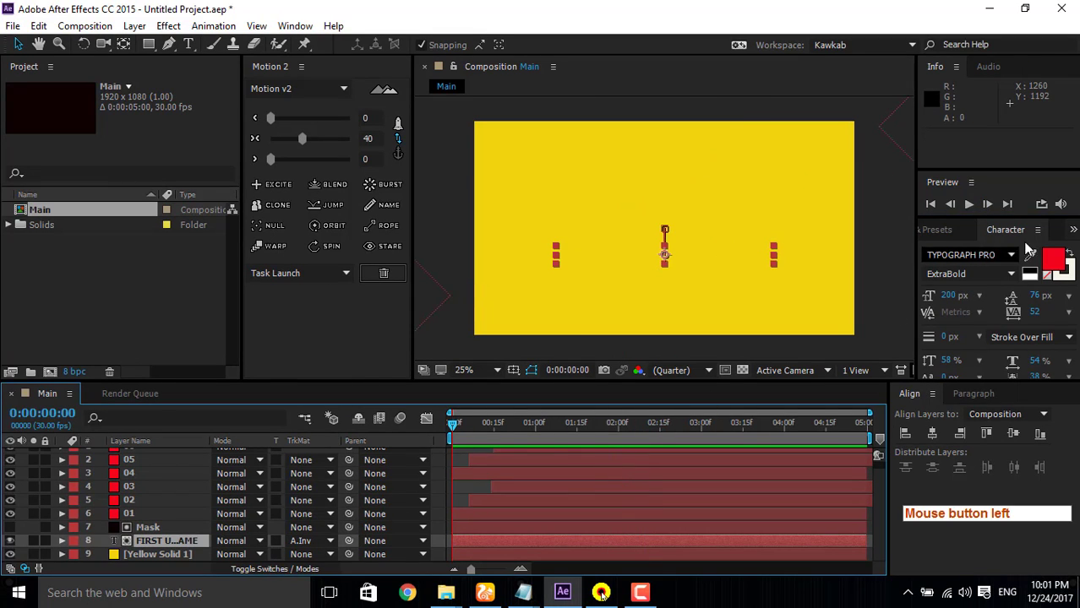
pyautogui.click(969, 205)
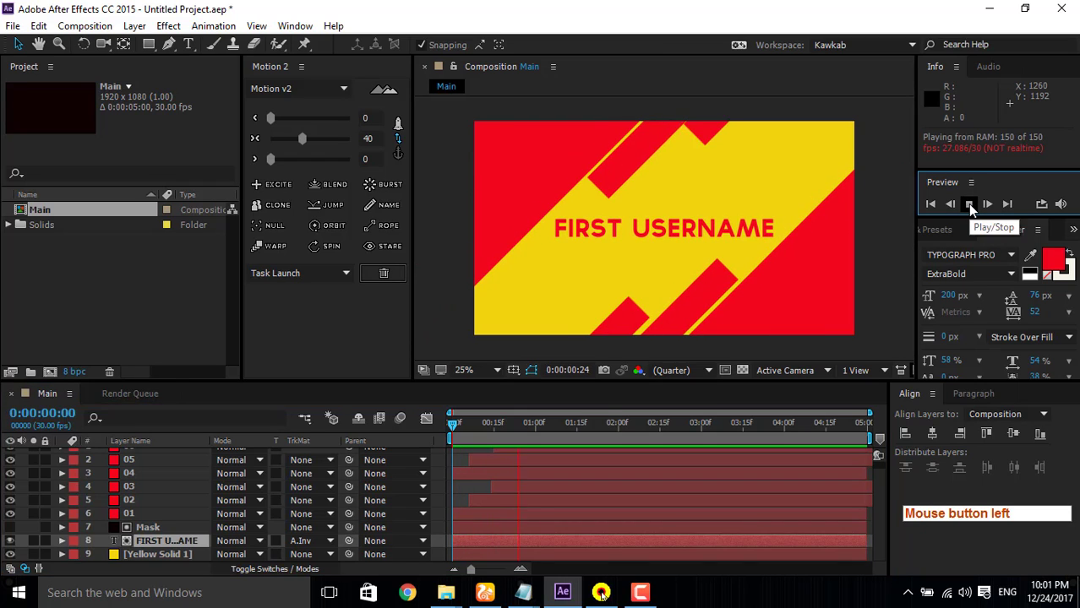
pyautogui.click(969, 205)
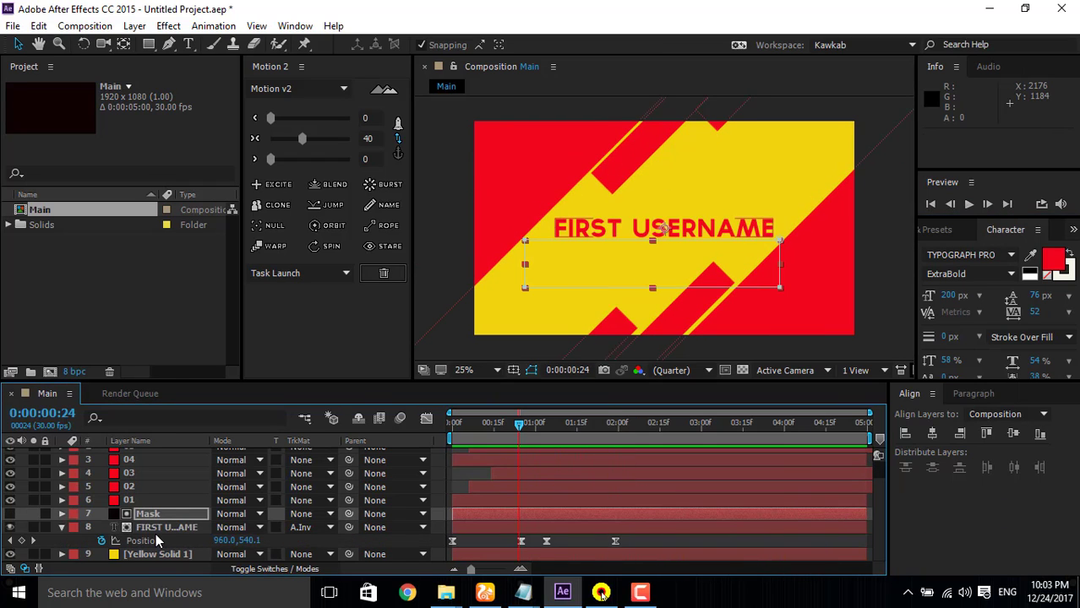
# Step: Set the Mask Feather of Mask 1 on the Mask layer to 5 pixels
pyautogui.click(61, 514)
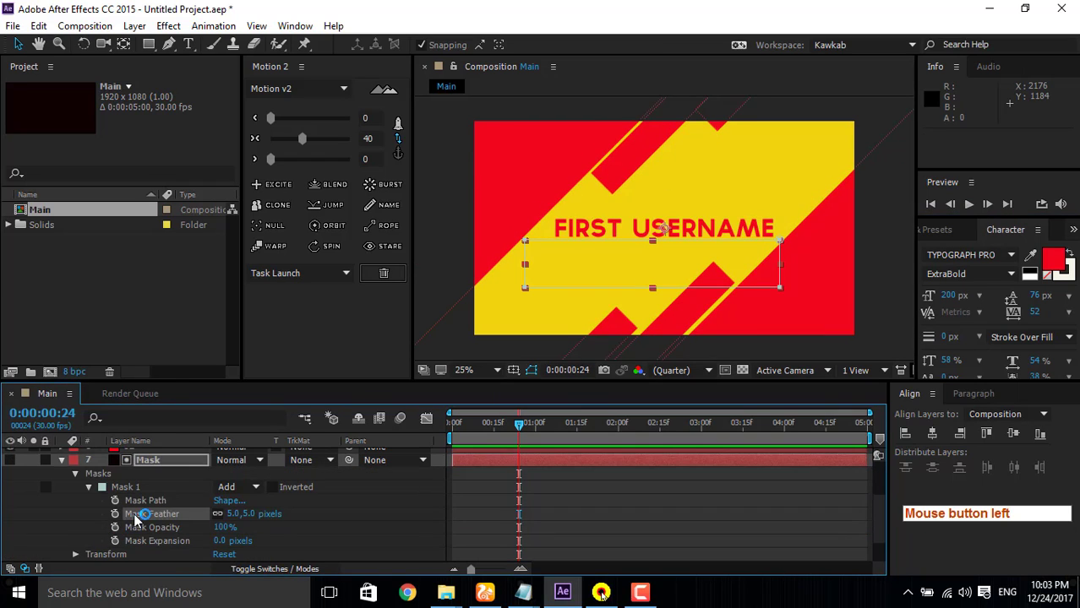
pyautogui.click(239, 512)
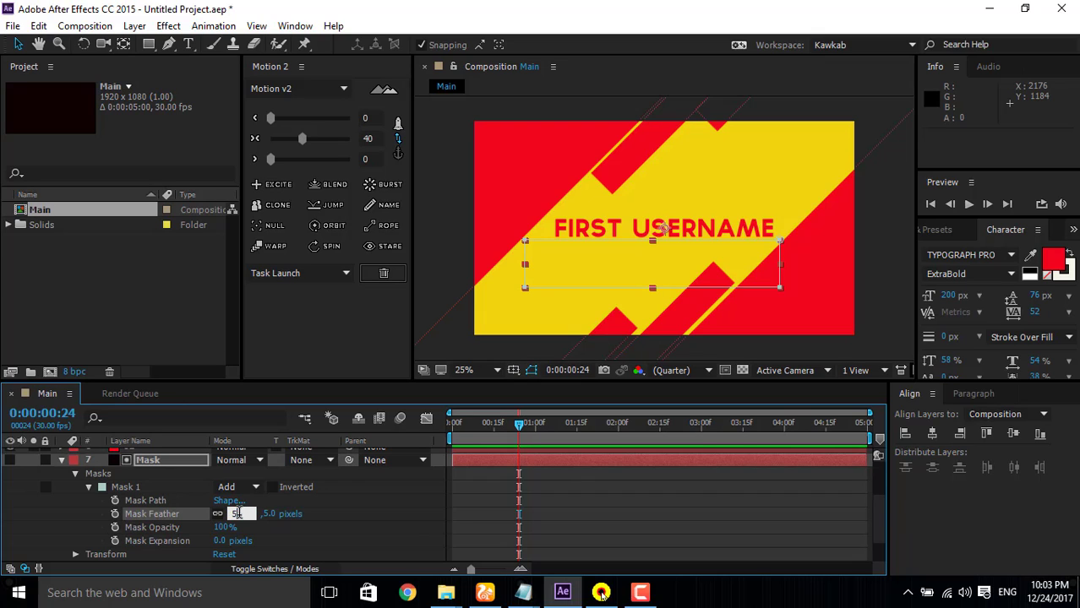
pyautogui.write('5')
pyautogui.press('Return')
# Step: Preview the animation from the start and scrub back to 0:00:01:00 to check the feathered text reveal
pyautogui.moveTo(523, 436); pyautogui.dragTo(429, 425)
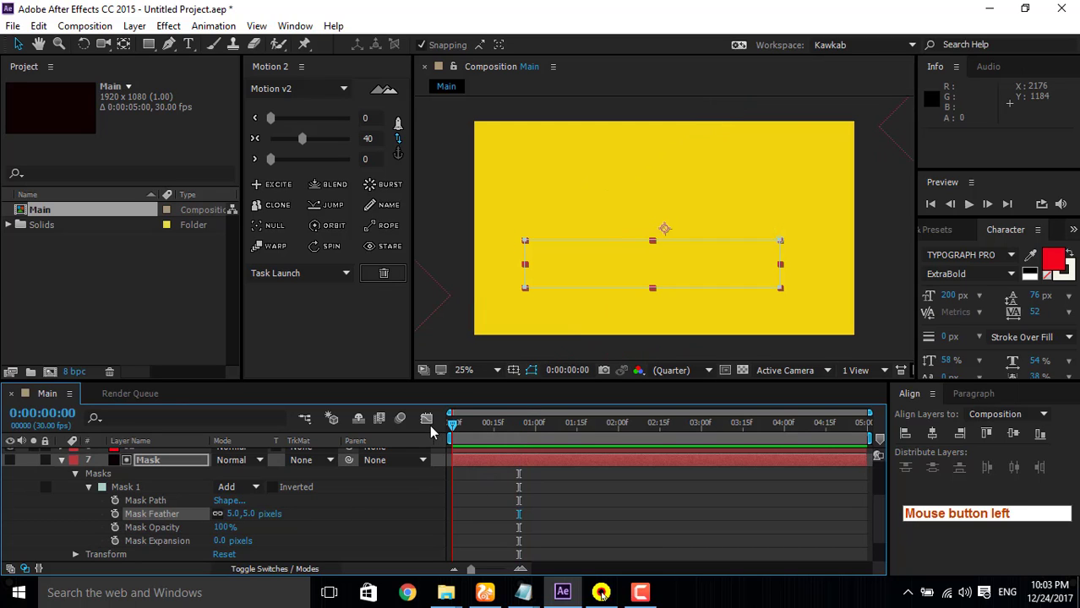
pyautogui.click(969, 207)
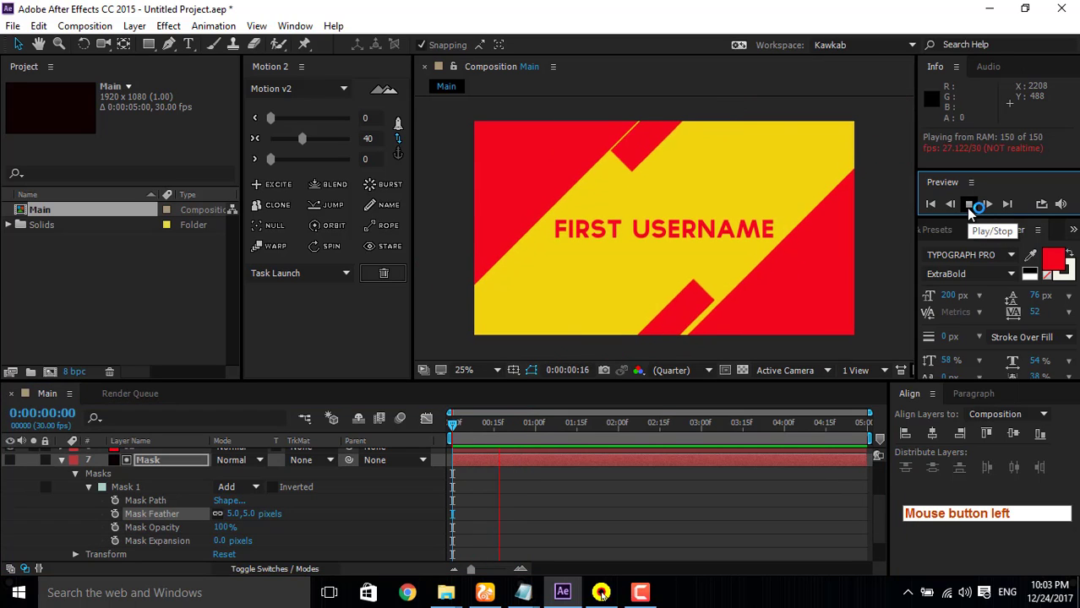
pyautogui.click(970, 206)
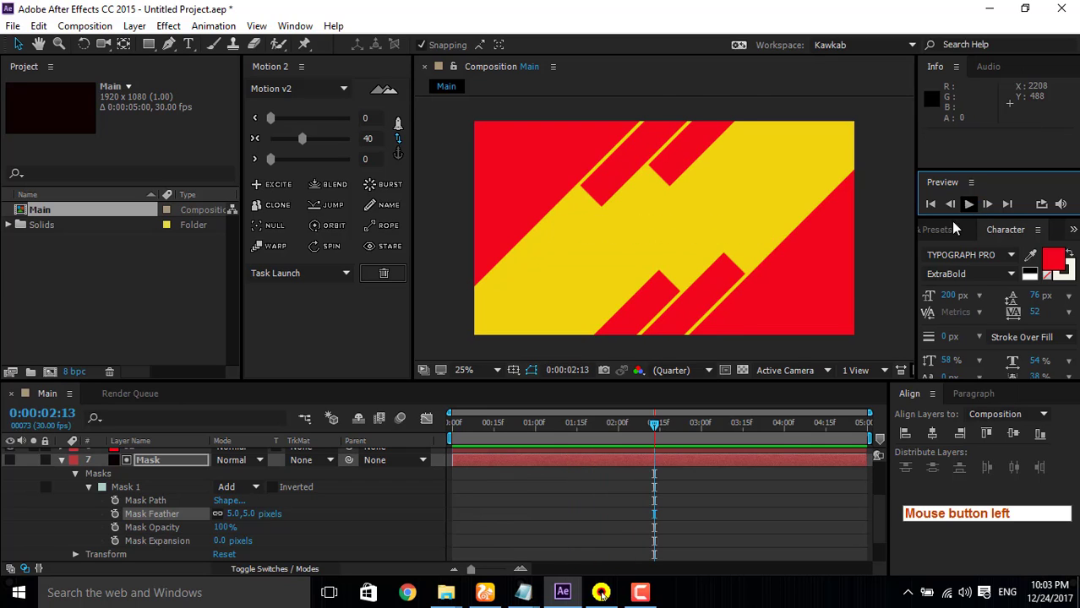
pyautogui.moveTo(655, 429); pyautogui.dragTo(533, 446)
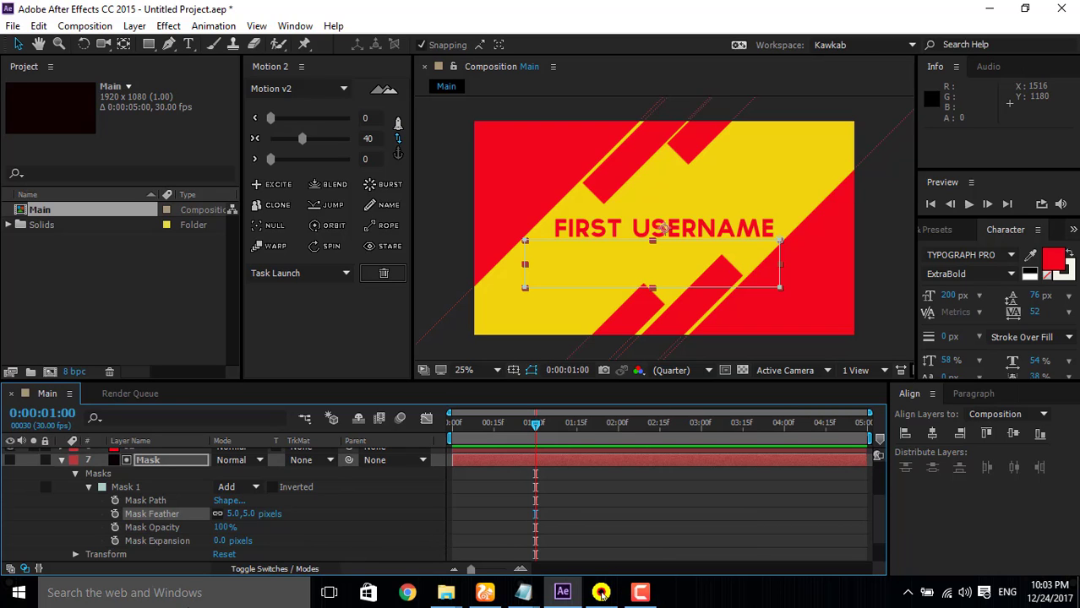
pyautogui.click(640, 592)
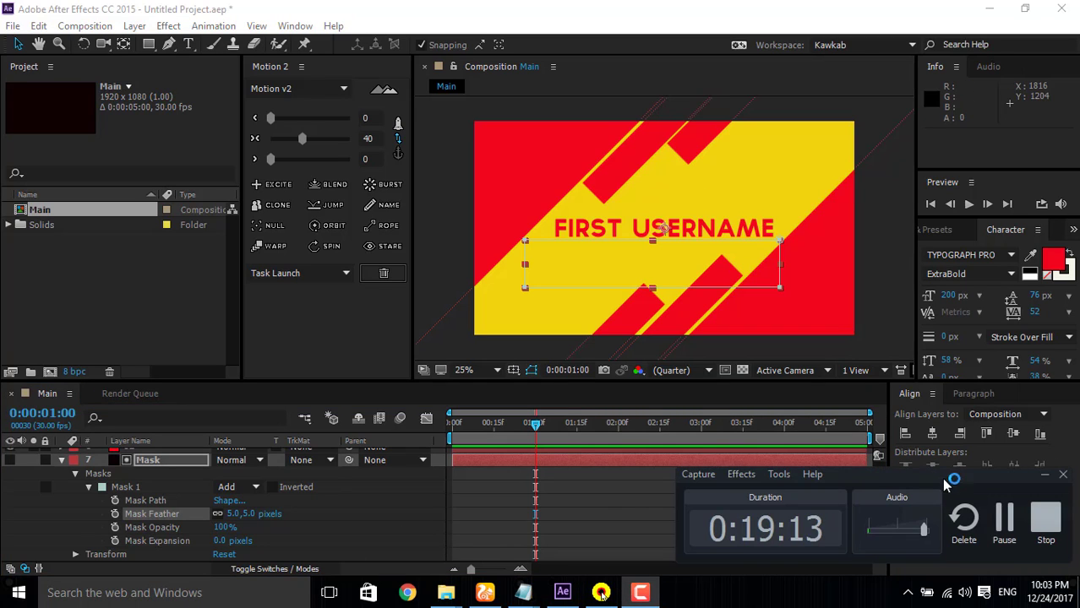
pyautogui.click(1003, 522)
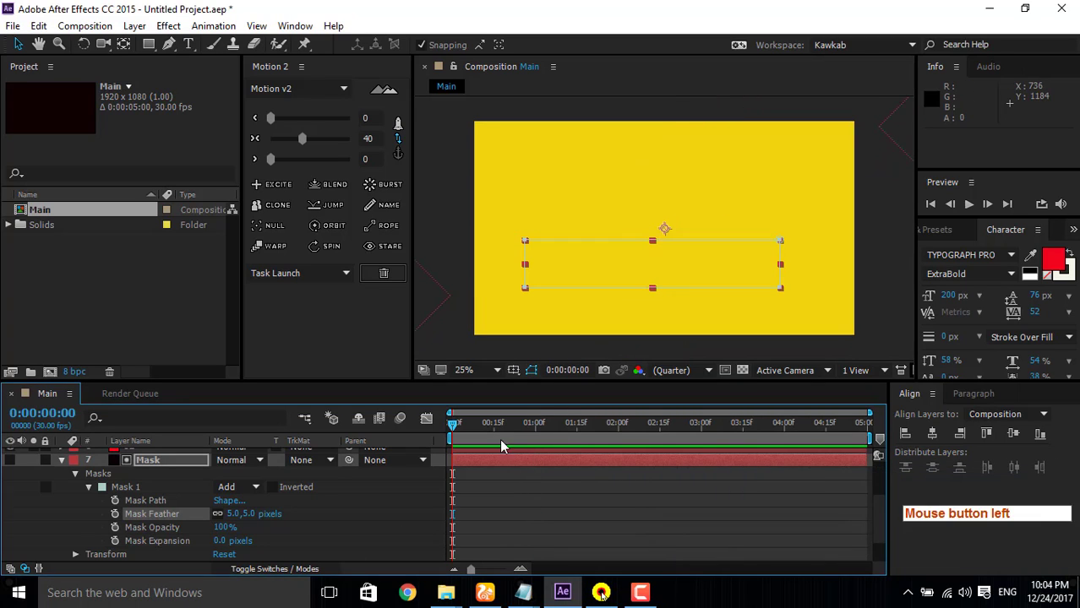
# Step: Collapse the Mask layer's properties and duplicate the Mask and FIRST USERNAME layers together
pyautogui.moveTo(456, 422); pyautogui.dragTo(632, 432)
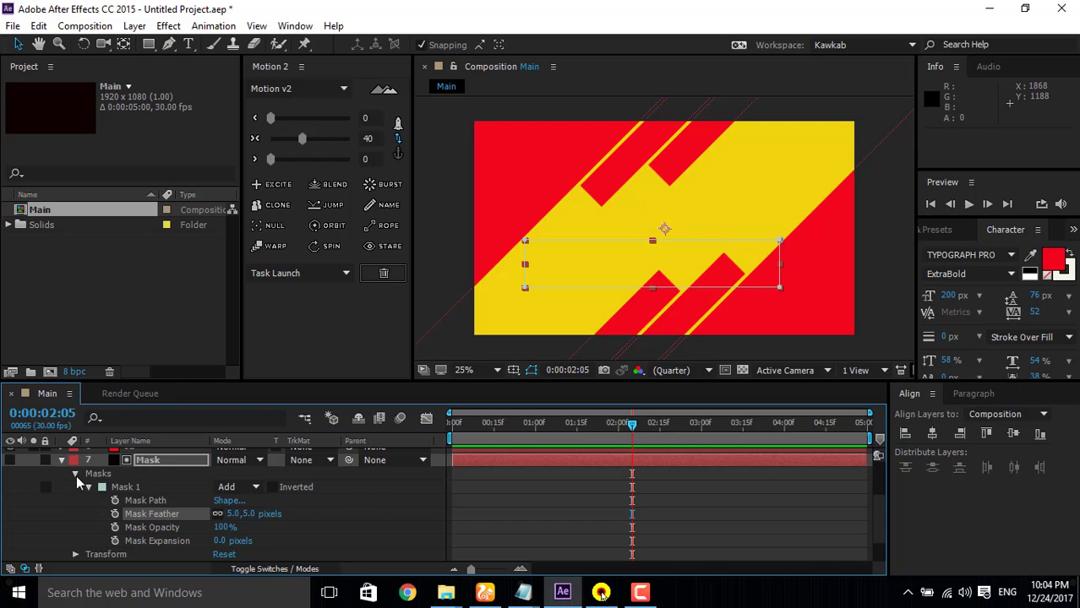
pyautogui.click(75, 474)
pyautogui.click(62, 487)
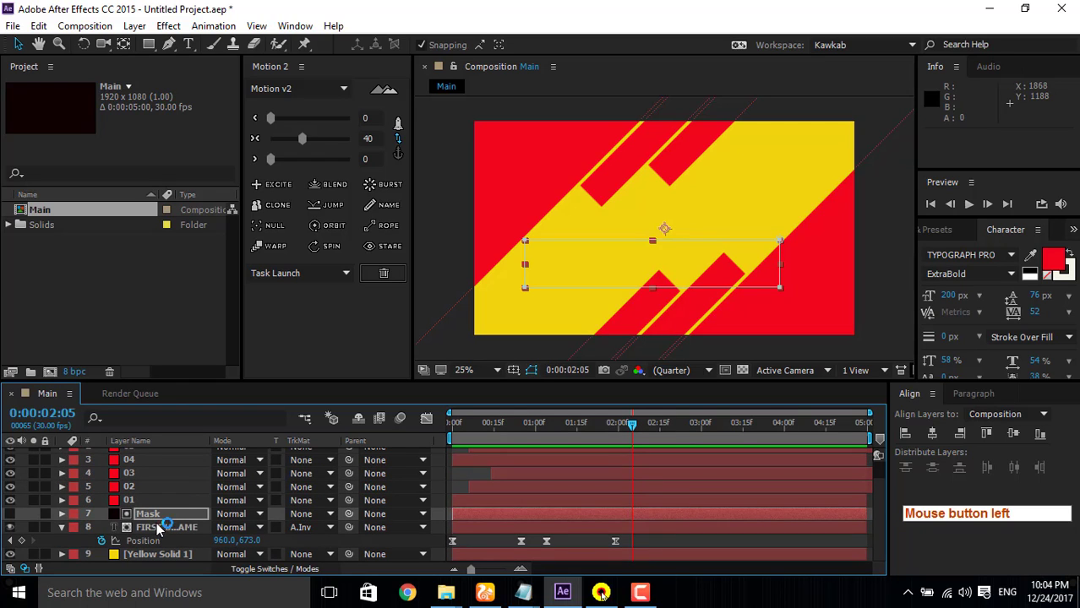
pyautogui.click(154, 526)
pyautogui.keyDown('ctrl'); pyautogui.click(152, 516); pyautogui.keyUp('ctrl')
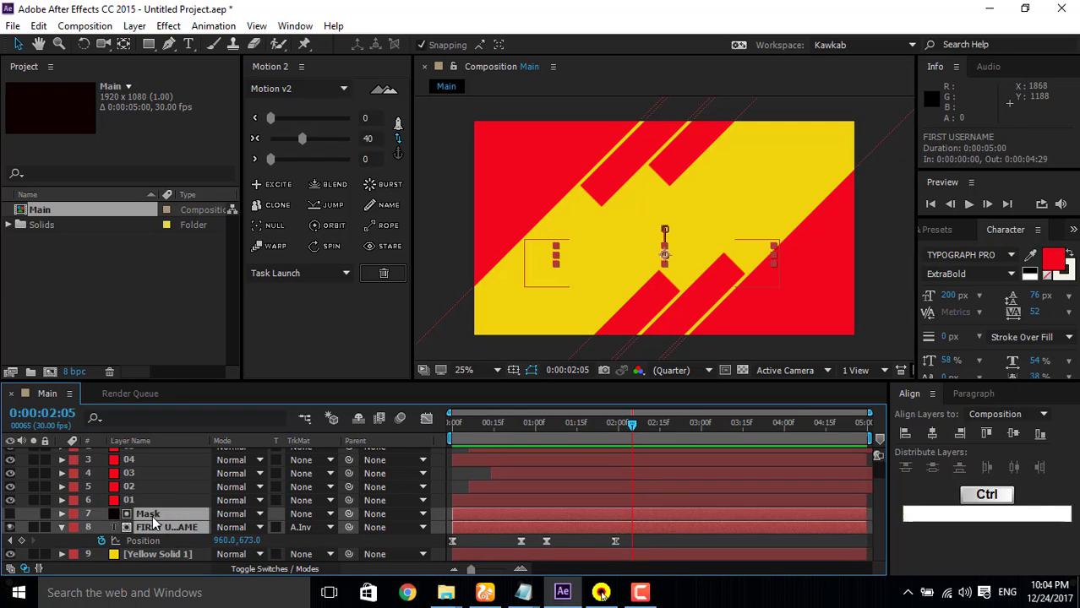
pyautogui.hotkey('ctrl', 'd')
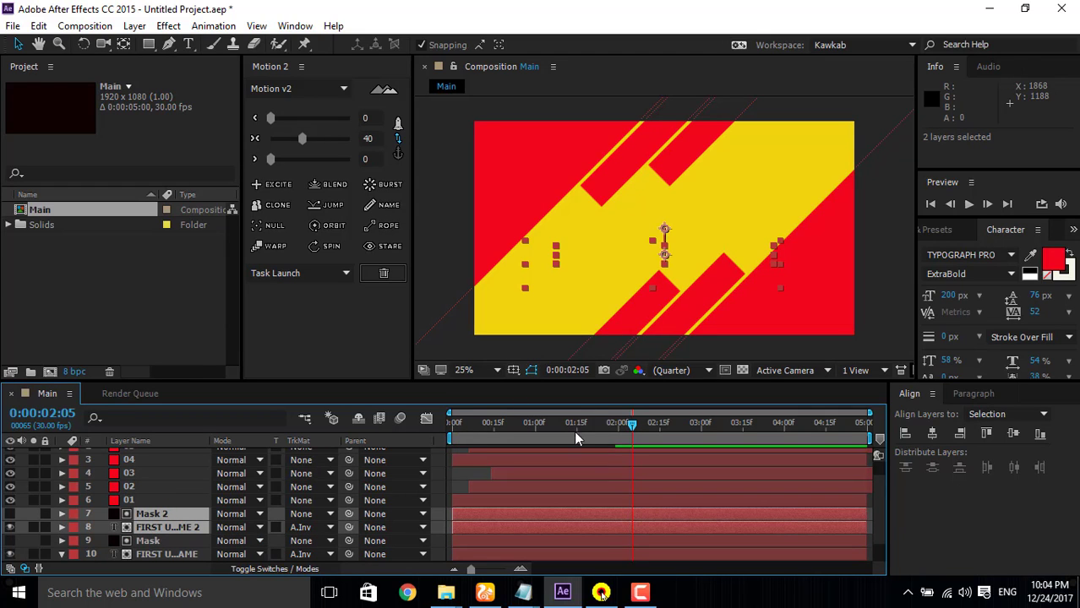
# Step: Shift the duplicated mask and text layers in time so that both start at 0:00:01:29
pyautogui.moveTo(635, 431); pyautogui.dragTo(600, 434)
pyautogui.click(625, 429)
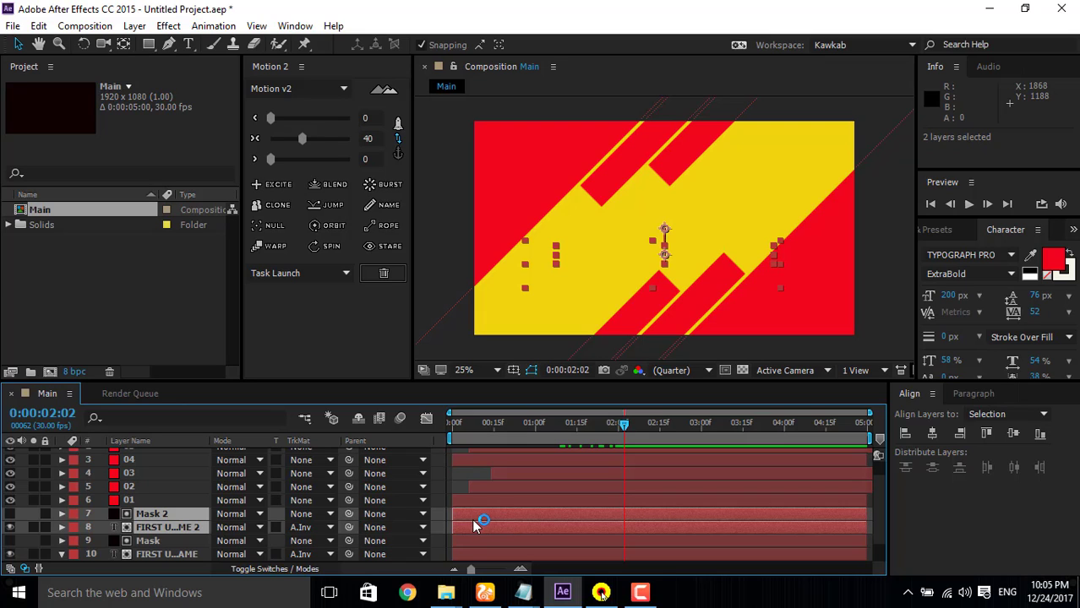
pyautogui.moveTo(474, 523); pyautogui.dragTo(636, 524)
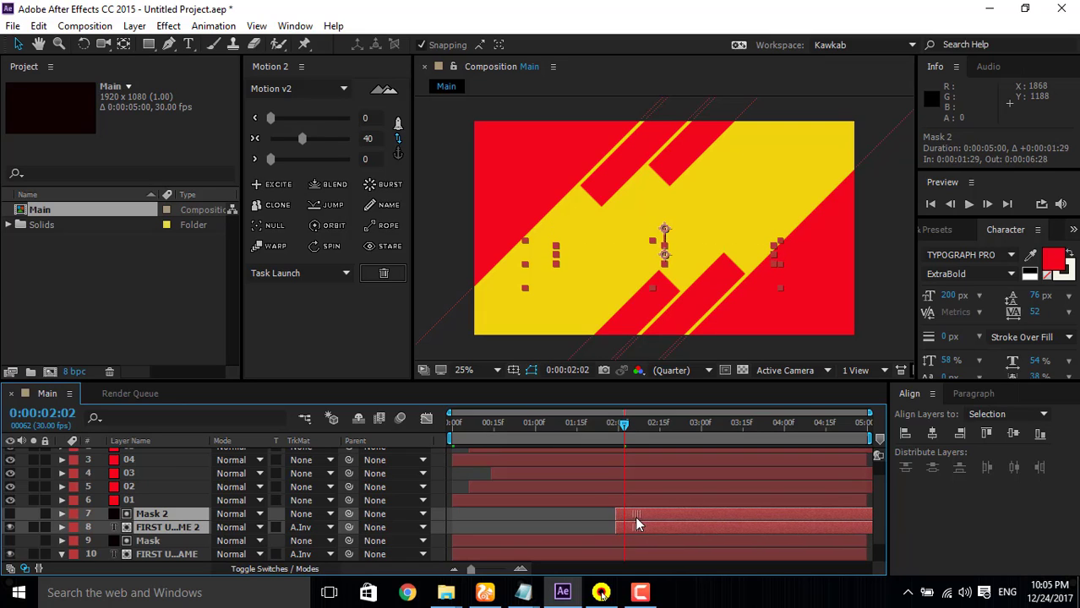
# Step: At 0:00:02:22, replace the duplicated text layer's wording with SECOND USERNAME
pyautogui.moveTo(566, 424); pyautogui.dragTo(678, 434)
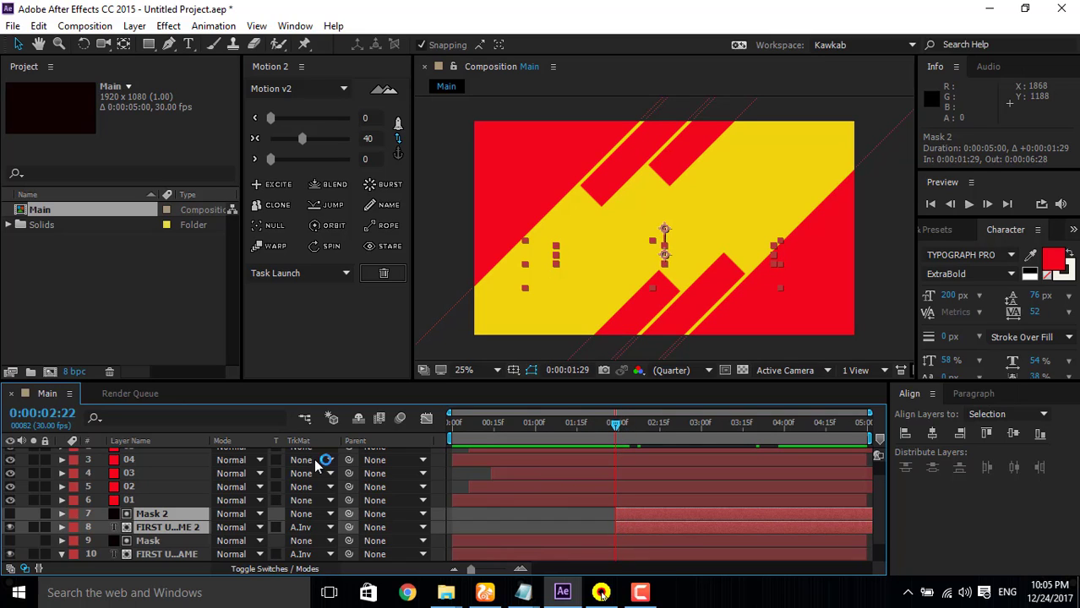
pyautogui.click(147, 542)
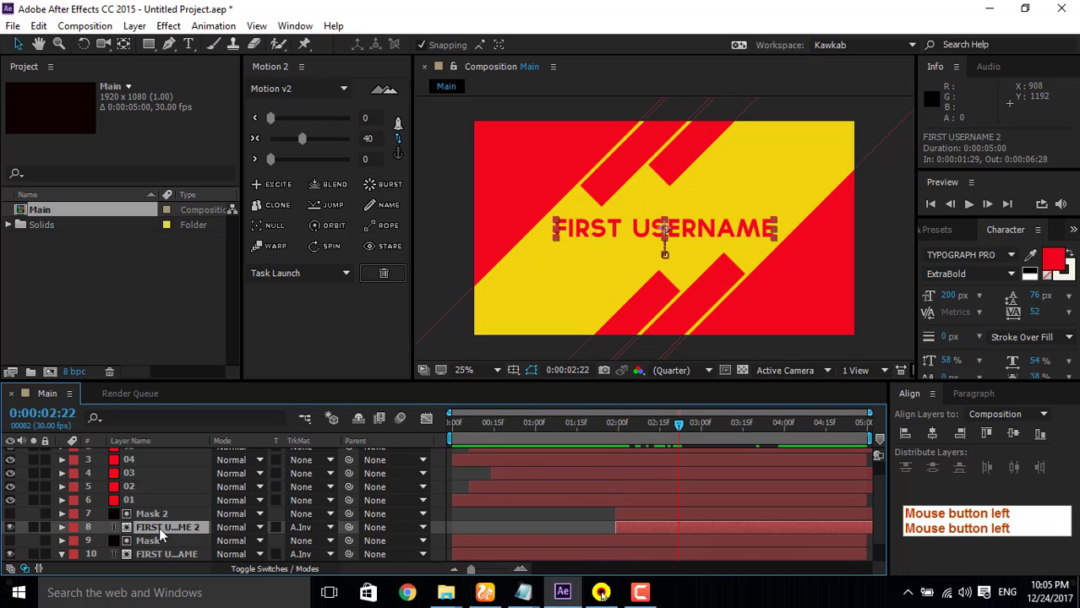
pyautogui.doubleClick(160, 526)
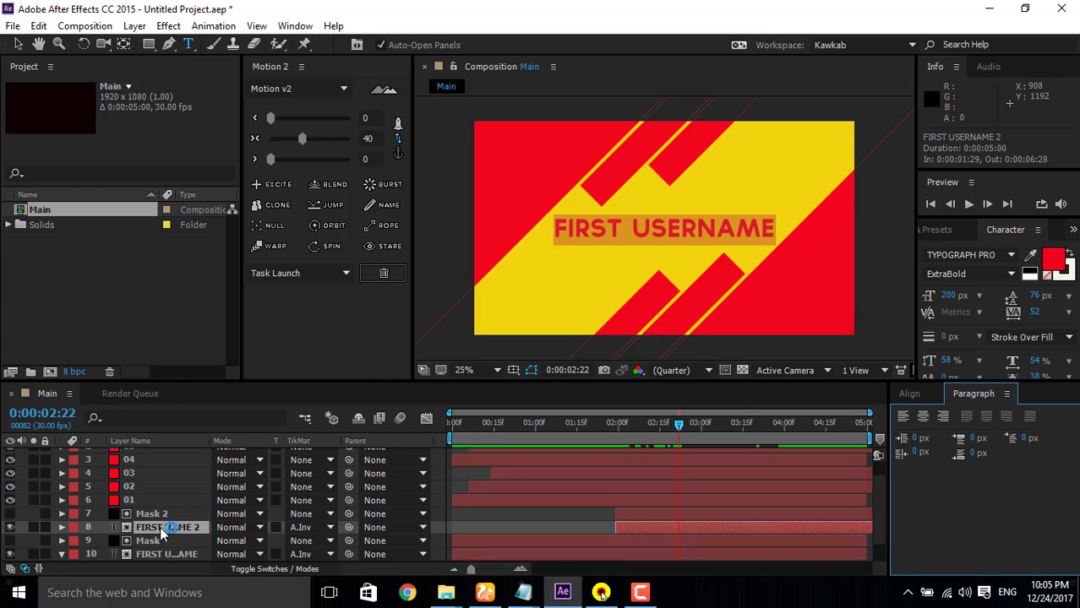
pyautogui.press('capslock')
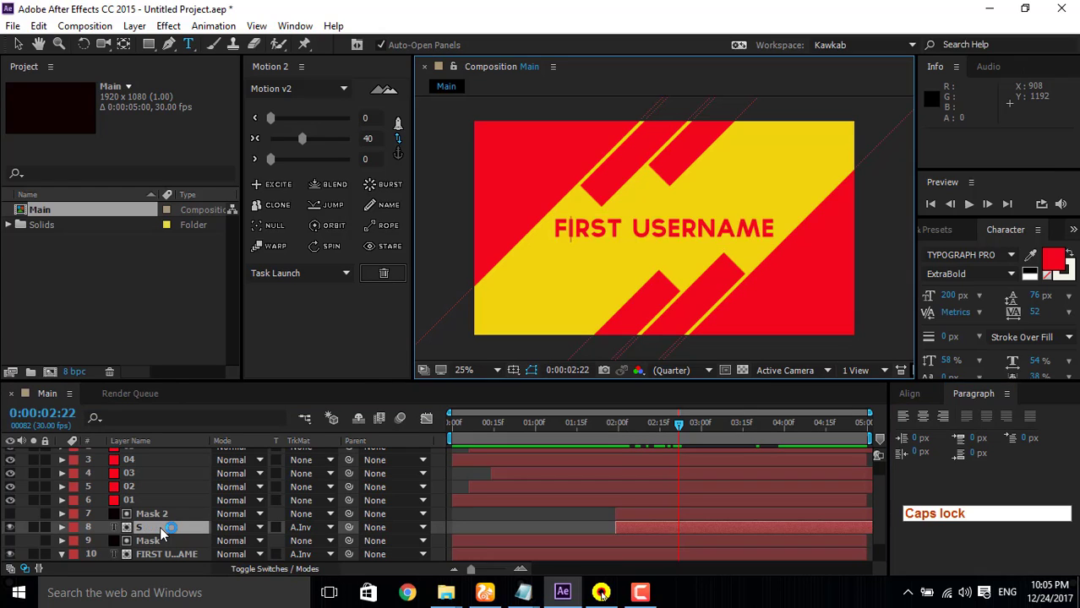
pyautogui.write('SECO')
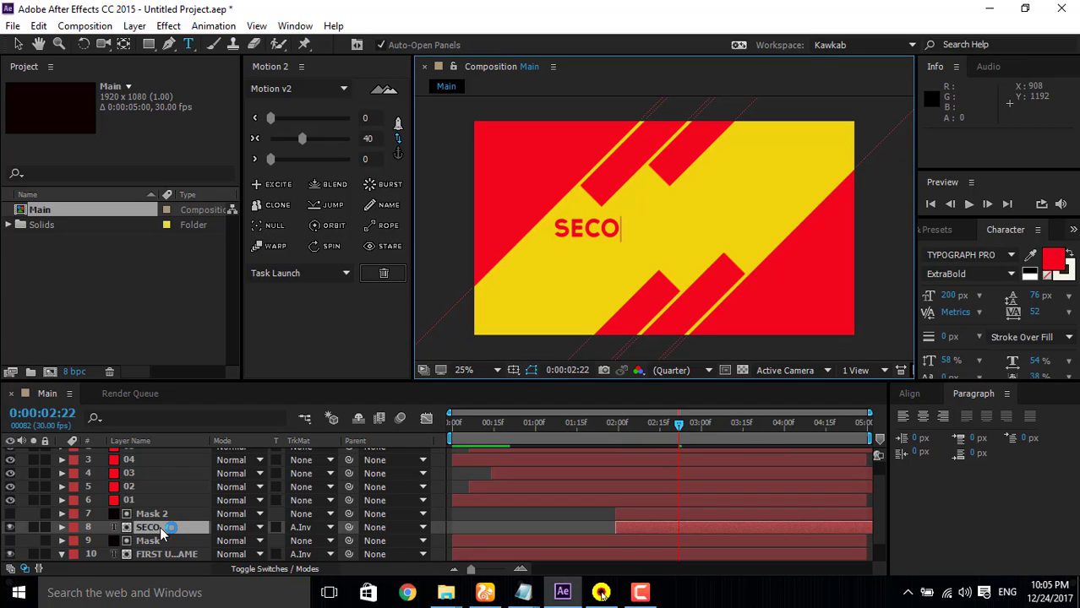
pyautogui.write('ND')
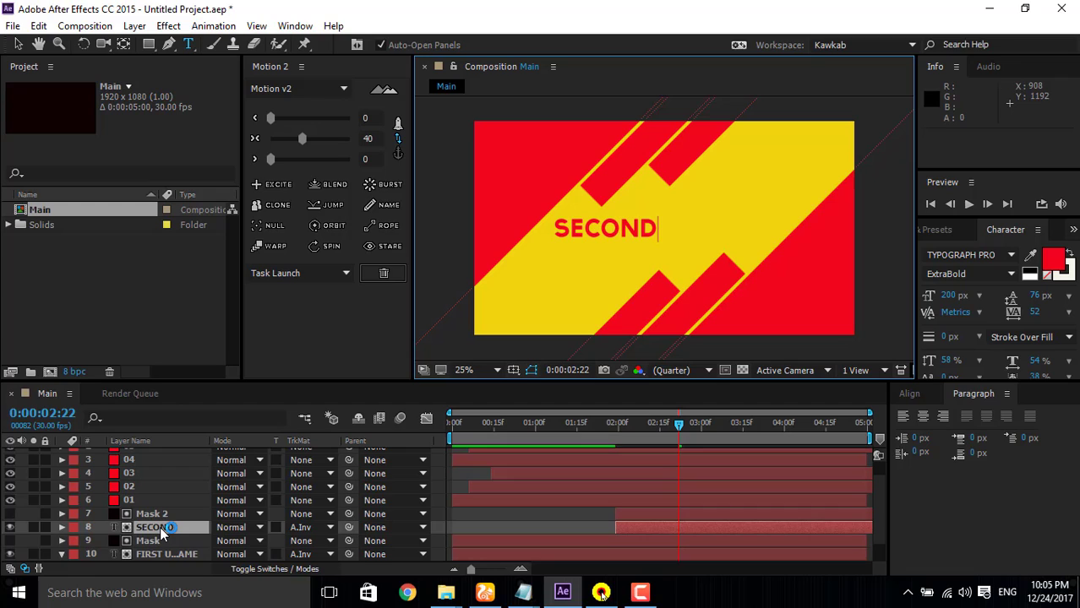
pyautogui.write(' USER')
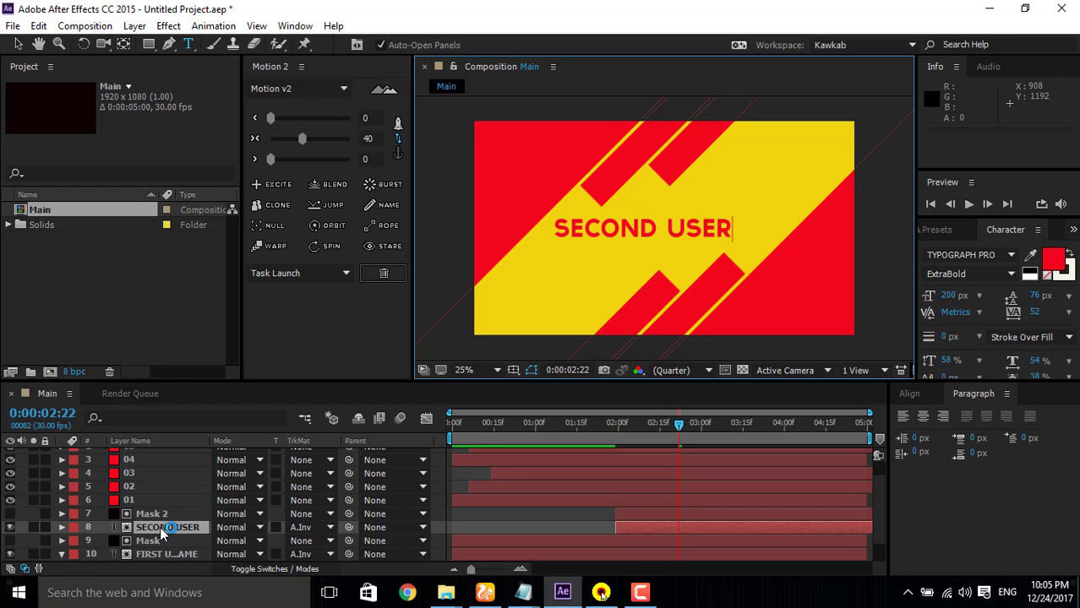
pyautogui.write('NA')
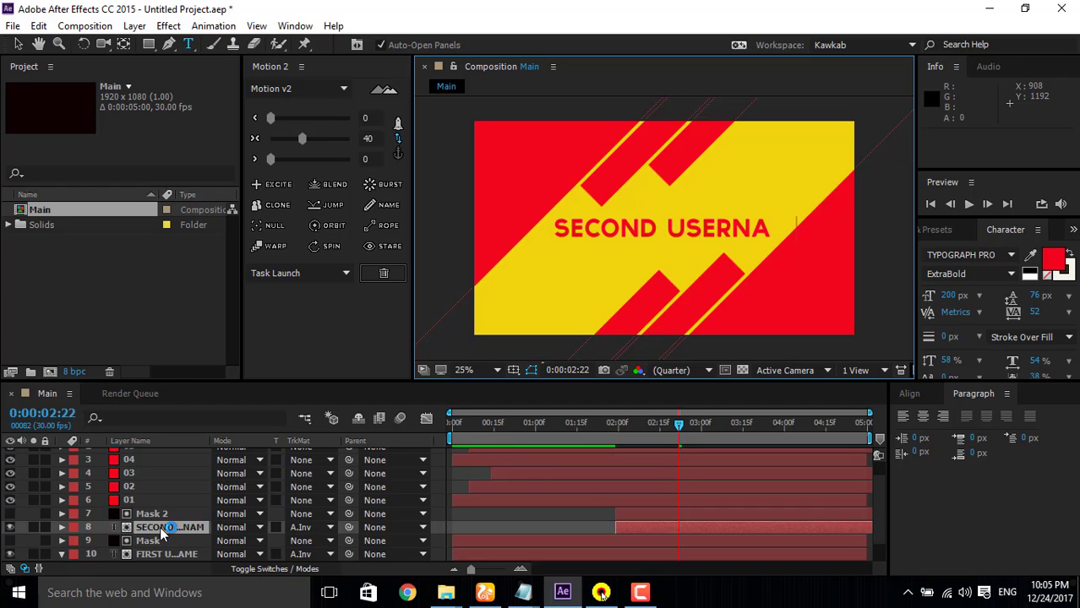
pyautogui.write('ME')
pyautogui.press('BackSpace')
pyautogui.press('BackSpace')
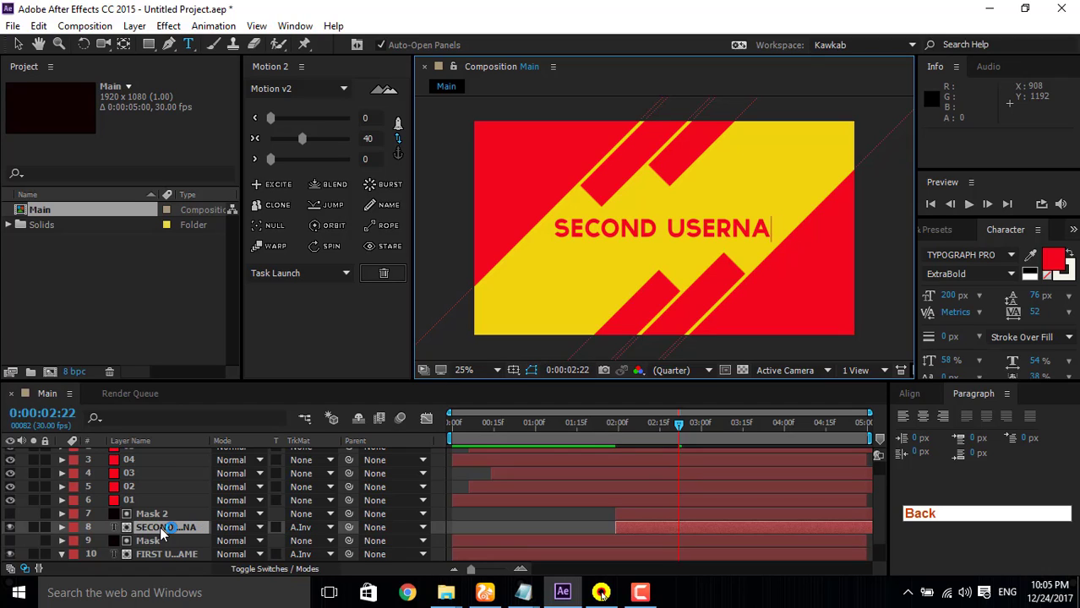
pyautogui.write('ME')
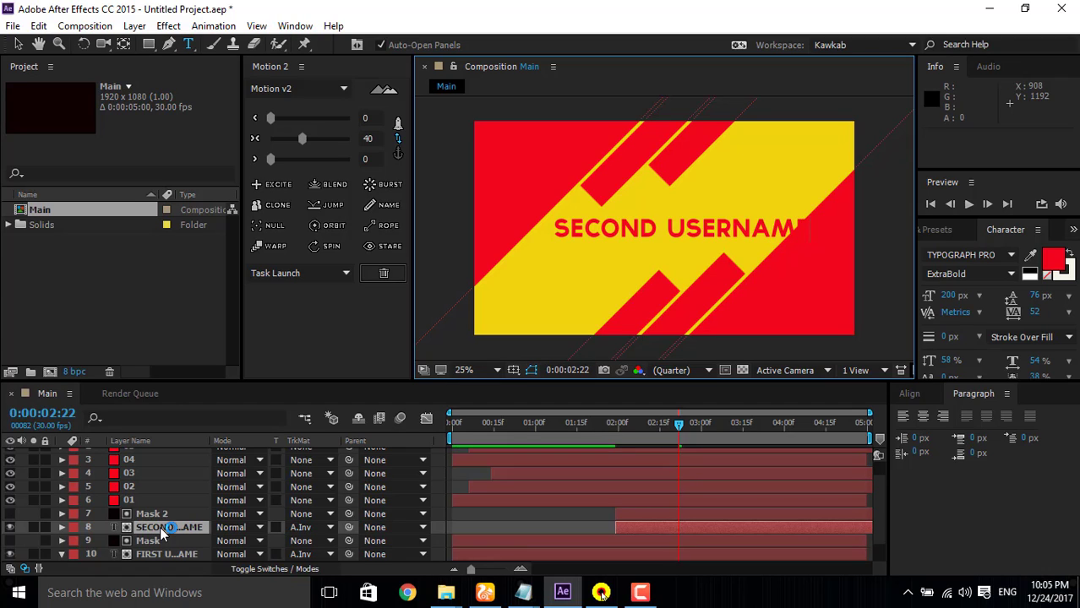
pyautogui.press('capslock')
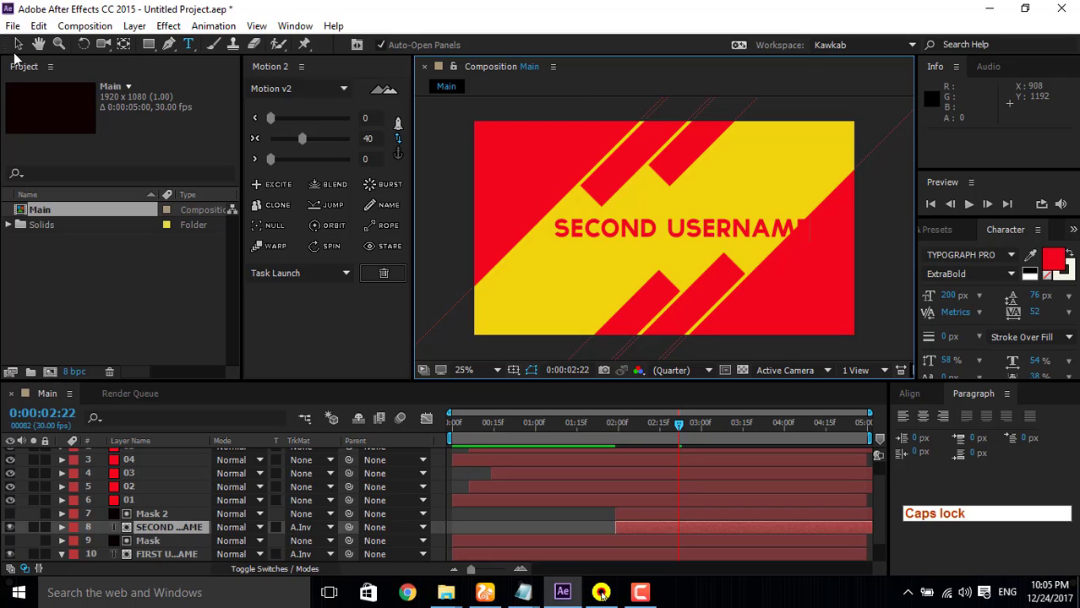
# Step: Set the SECOND USERNAME text size to 175 px, preview the animation and scrub back to 0:00:02:18
pyautogui.click(18, 44)
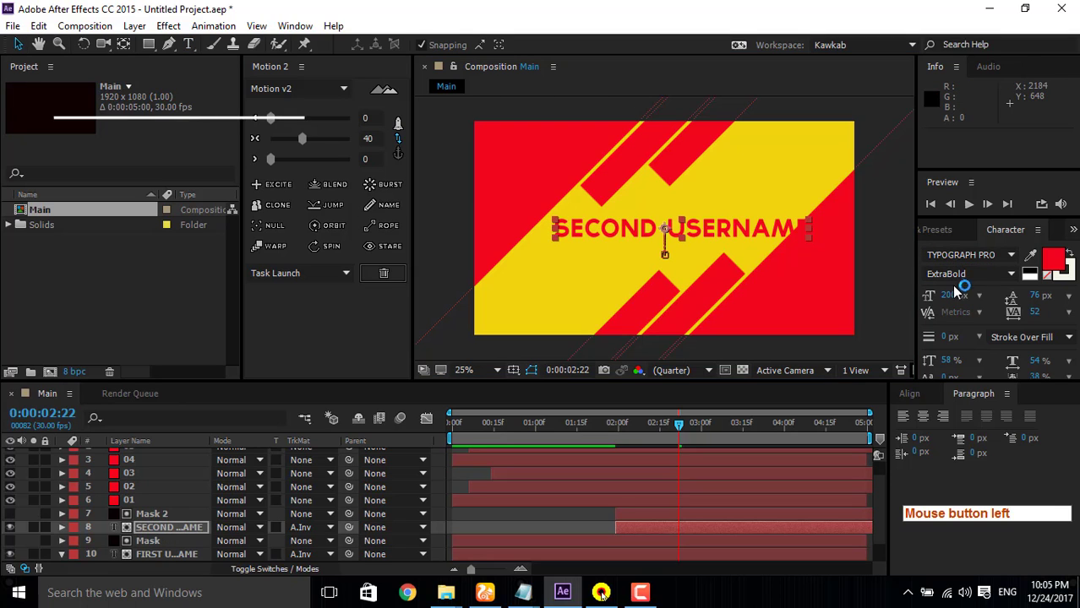
pyautogui.moveTo(949, 296); pyautogui.dragTo(929, 296)
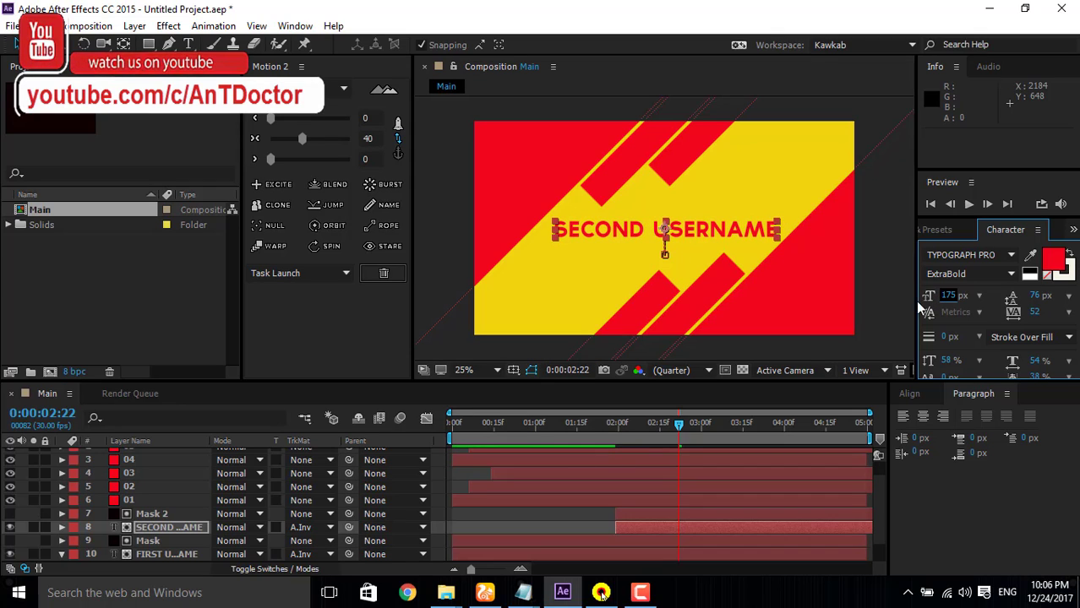
pyautogui.click(970, 205)
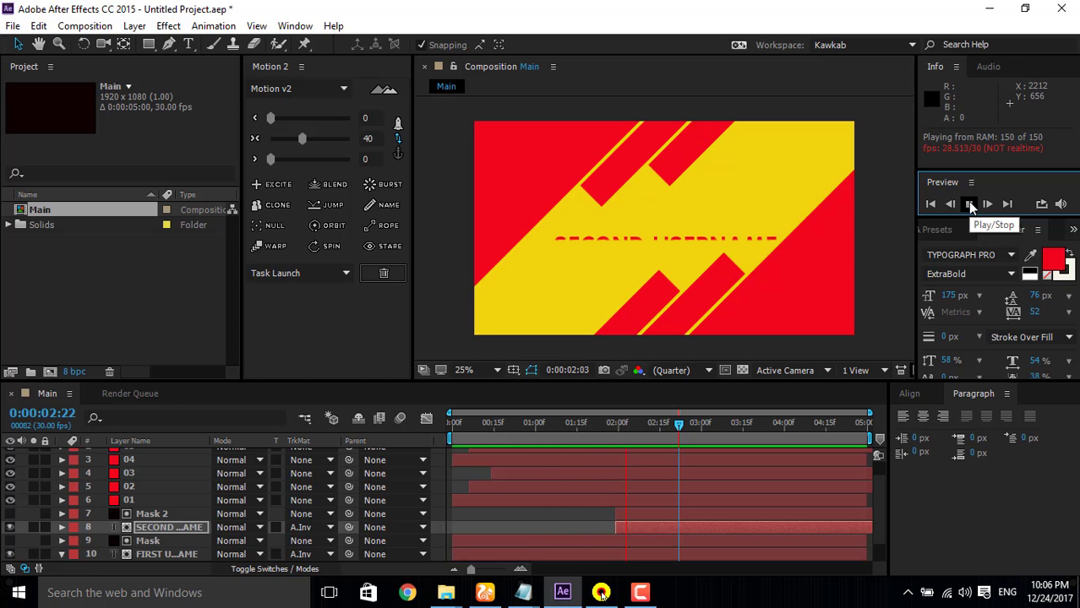
pyautogui.click(970, 204)
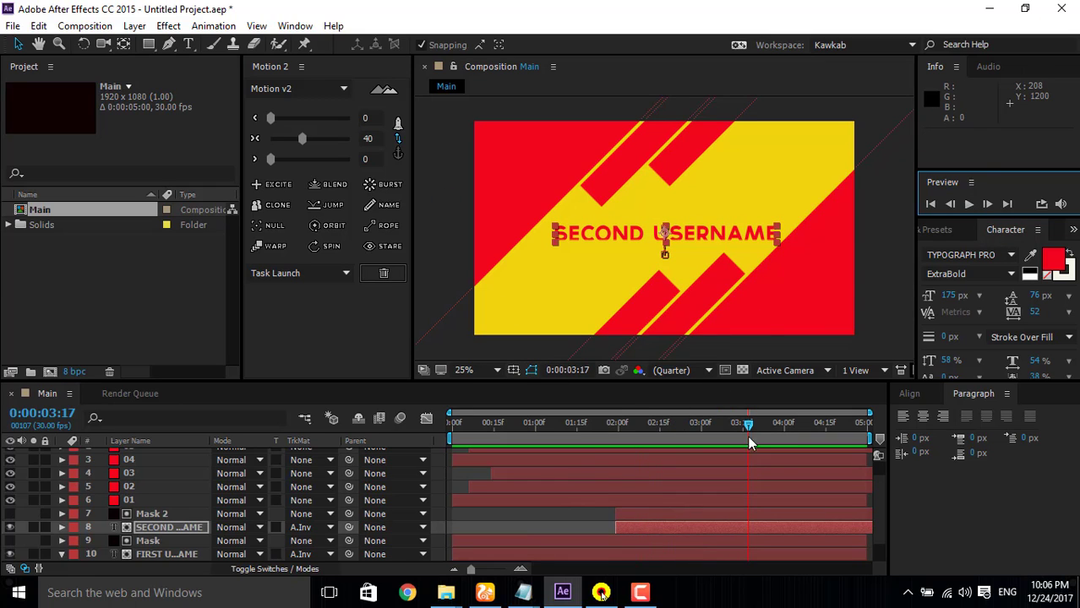
pyautogui.moveTo(750, 421); pyautogui.dragTo(667, 426)
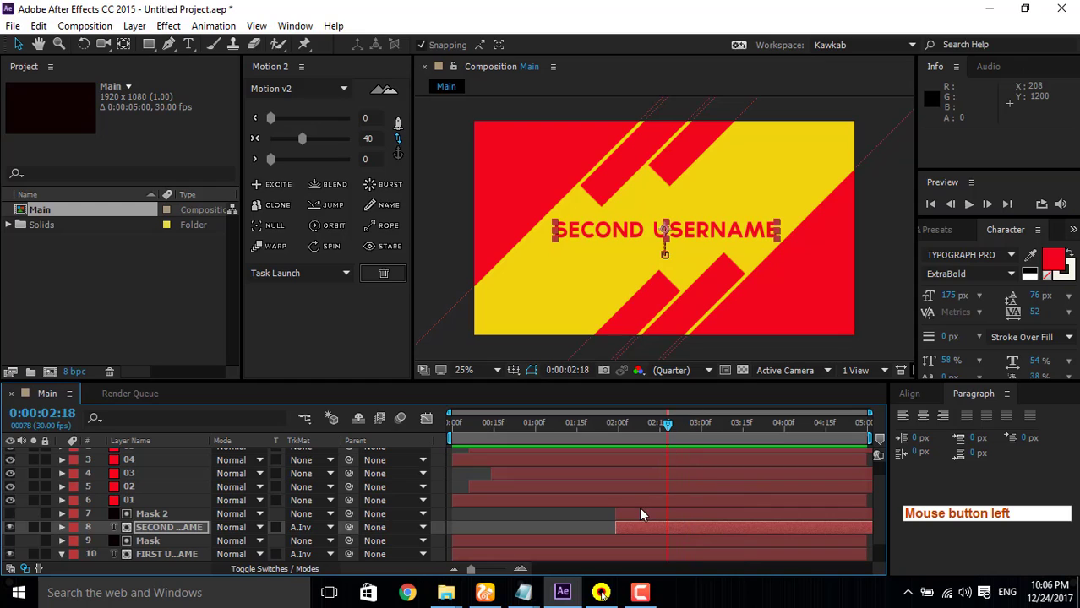
# Step: Shift Mask 2 and the SECOND USERNAME layer together to start just after FIRST USERNAME's last Position keyframe, and preview the timing
pyautogui.keyDown('ctrl'); pyautogui.click(642, 514); pyautogui.keyUp('ctrl')
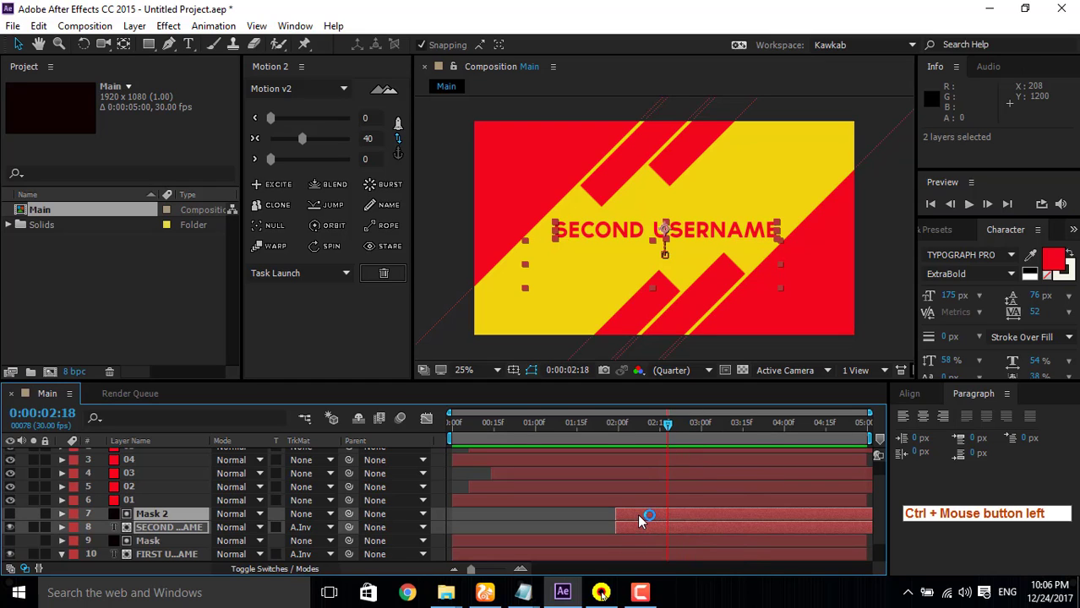
pyautogui.moveTo(639, 522); pyautogui.dragTo(646, 514)
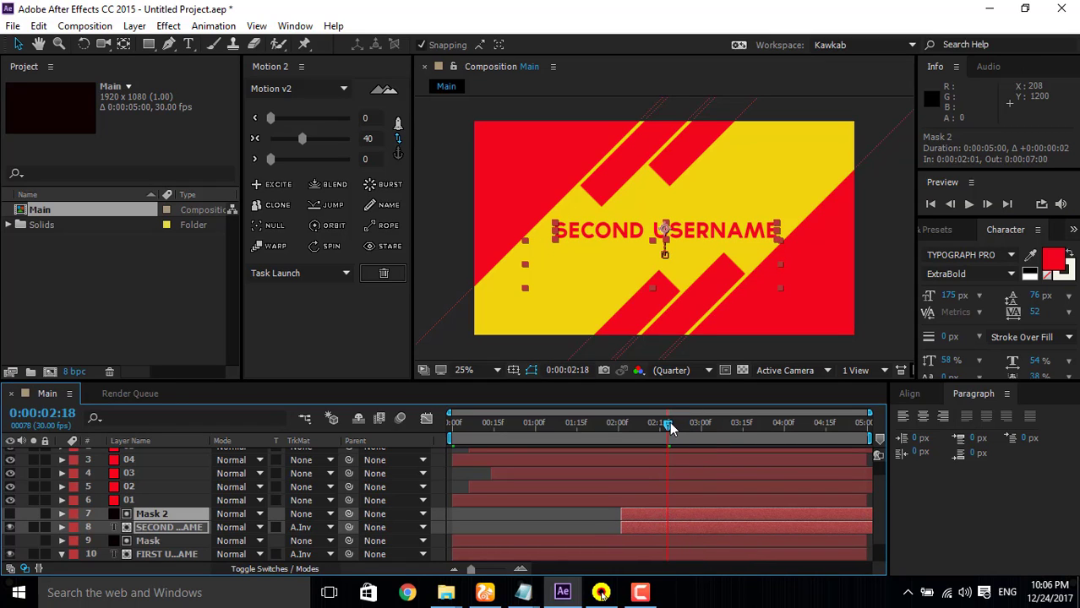
pyautogui.moveTo(668, 425); pyautogui.dragTo(605, 432)
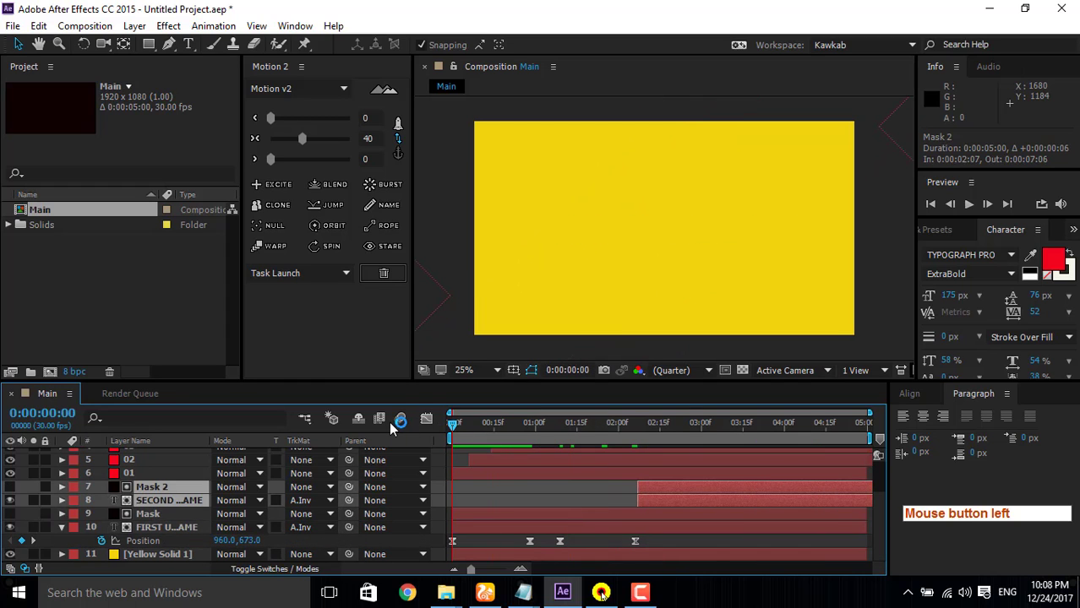
pyautogui.click(969, 206)
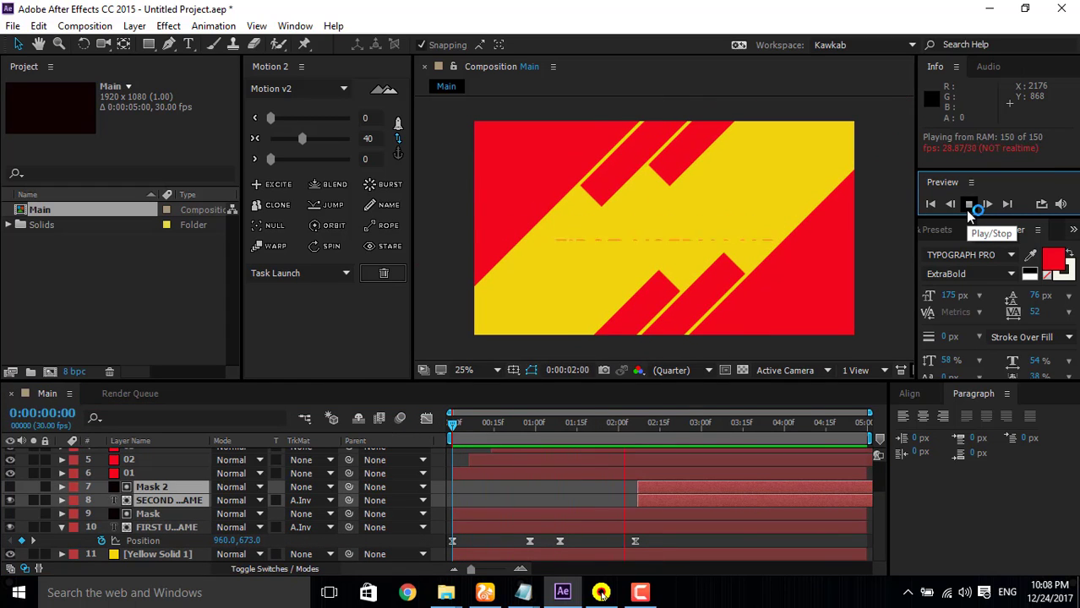
pyautogui.click(968, 206)
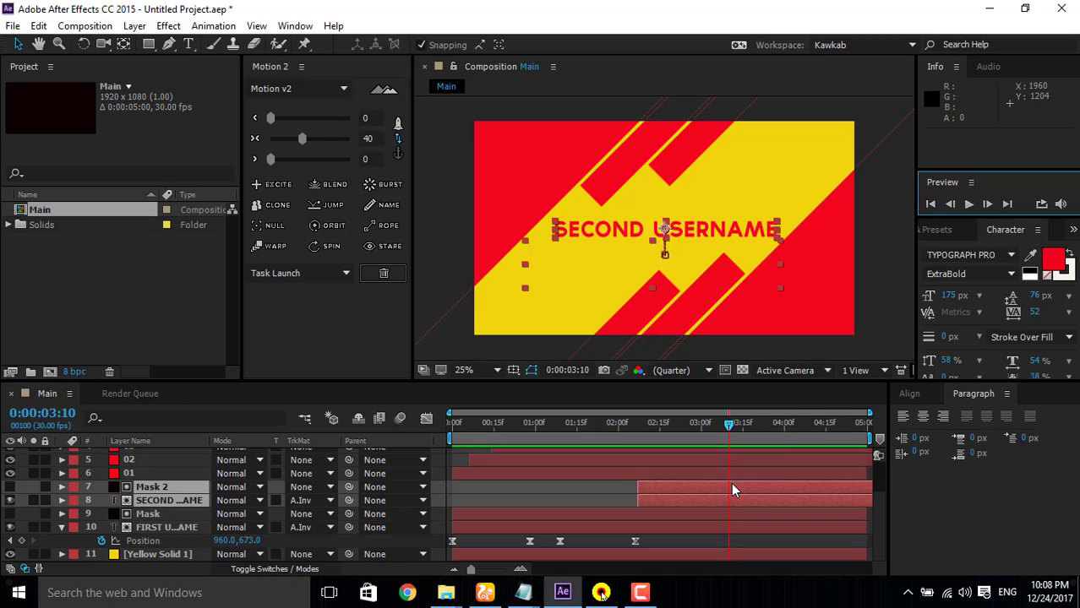
# Step: Delete the SECOND USERNAME layer's last Position keyframe at 0:00:04:06 and preview the animation
pyautogui.press('u')
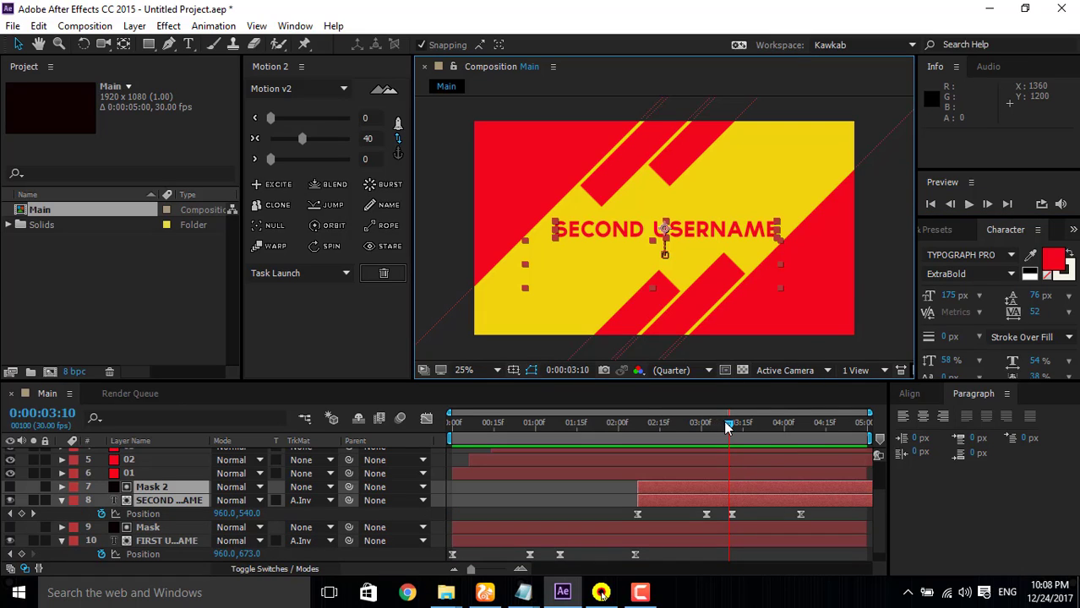
pyautogui.moveTo(727, 426); pyautogui.dragTo(755, 430)
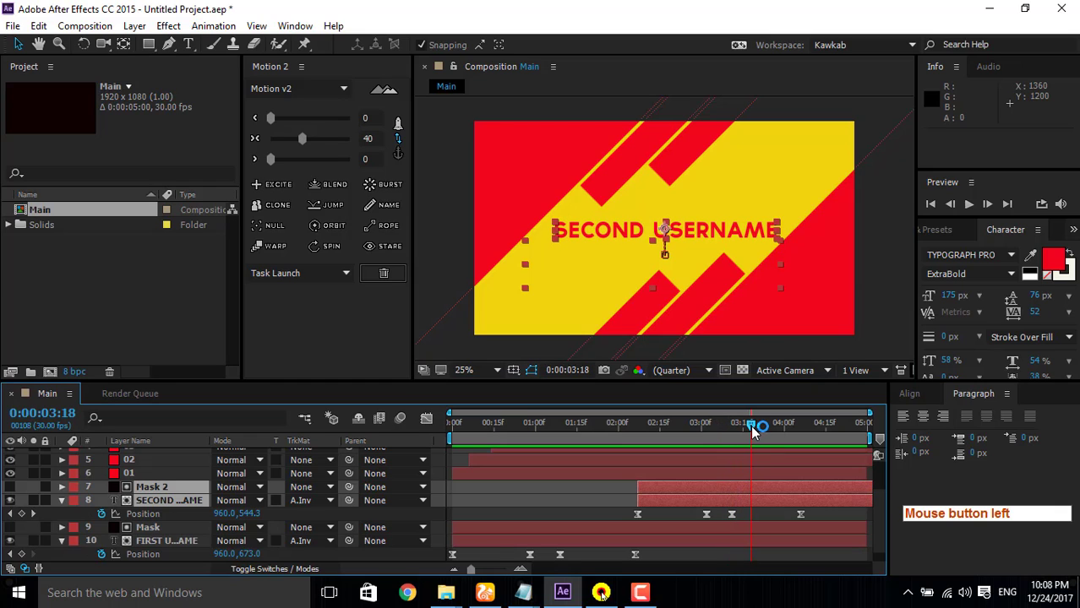
pyautogui.click(799, 513)
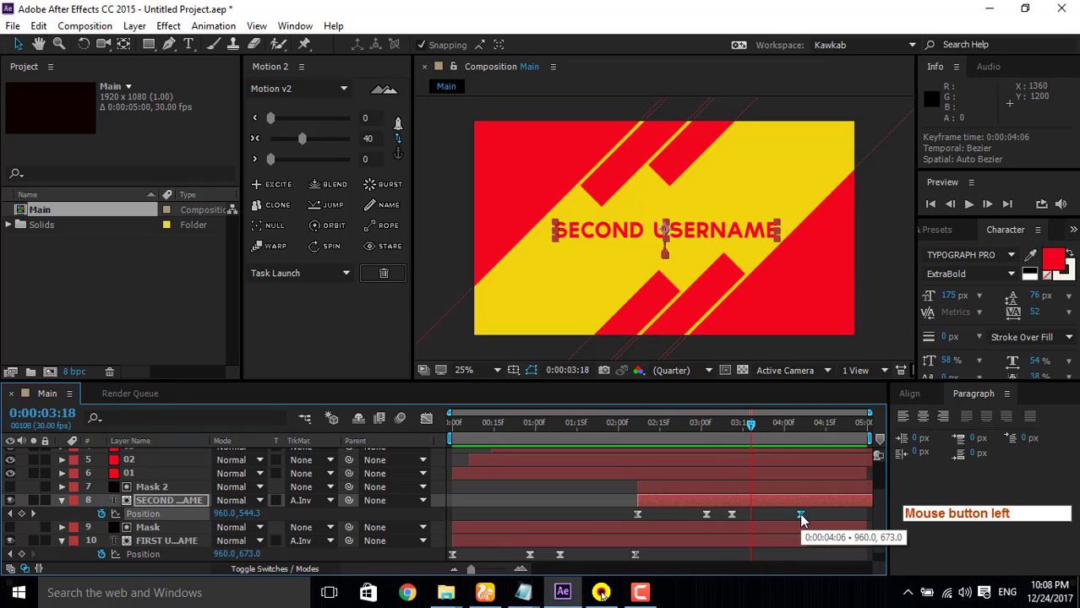
pyautogui.press('Delete')
pyautogui.click(969, 204)
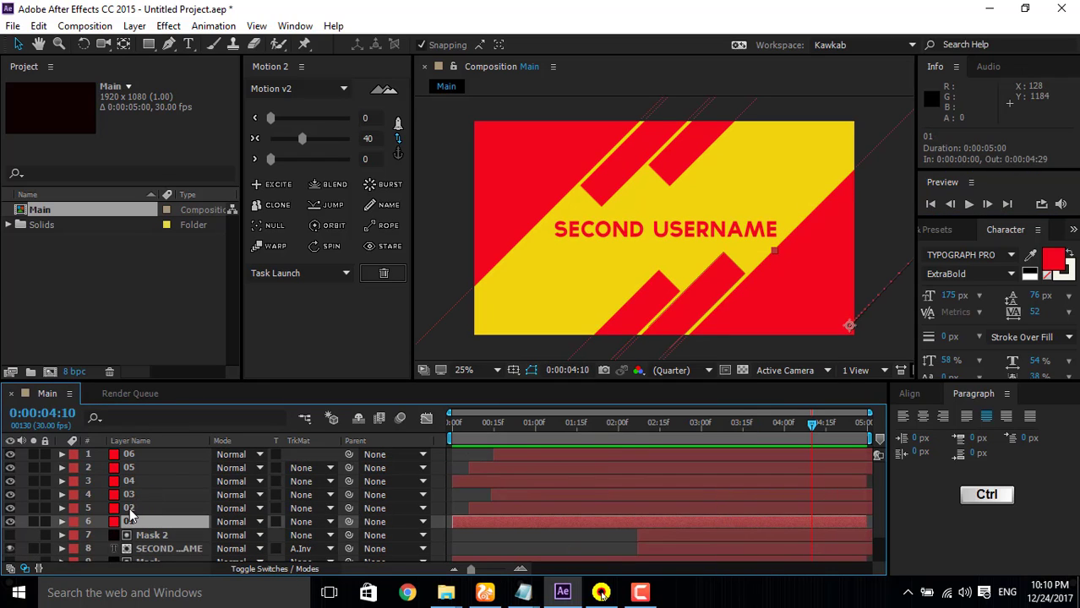
# Step: Pre-compose the six red solid layers 01 to 06 into a new composition named all solids, moving all attributes into it
pyautogui.keyDown('ctrl'); pyautogui.click(133, 497); pyautogui.keyUp('ctrl')
pyautogui.keyDown('ctrl'); pyautogui.click(133, 498); pyautogui.keyUp('ctrl')
pyautogui.keyDown('ctrl'); pyautogui.click(133, 482); pyautogui.keyUp('ctrl')
pyautogui.keyDown('ctrl'); pyautogui.click(131, 468); pyautogui.keyUp('ctrl')
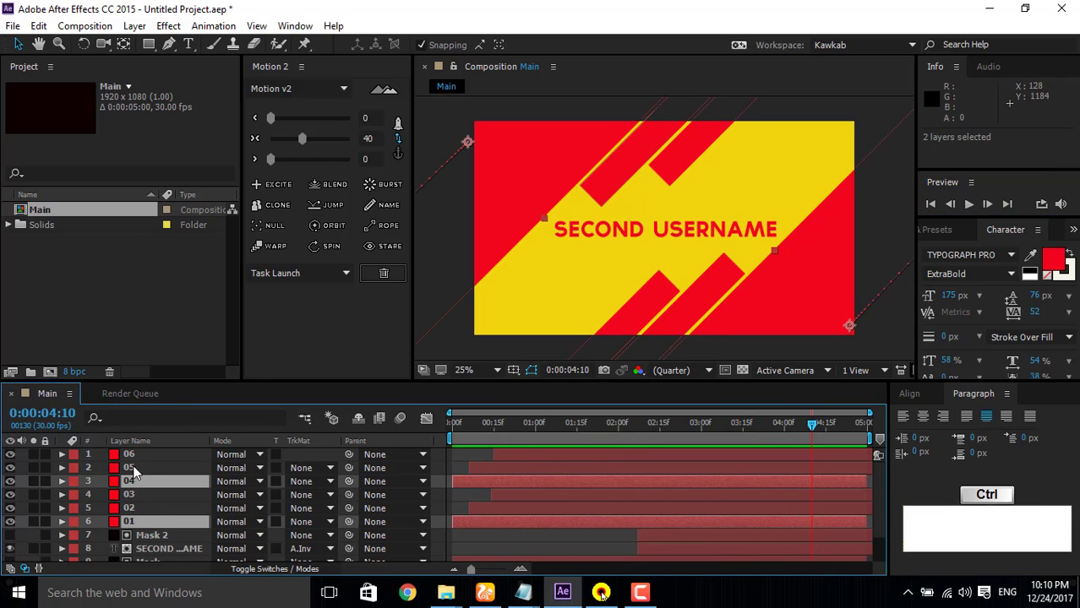
pyautogui.keyDown('ctrl'); pyautogui.click(132, 455); pyautogui.keyUp('ctrl')
pyautogui.keyDown('ctrl'); pyautogui.click(134, 495); pyautogui.keyUp('ctrl')
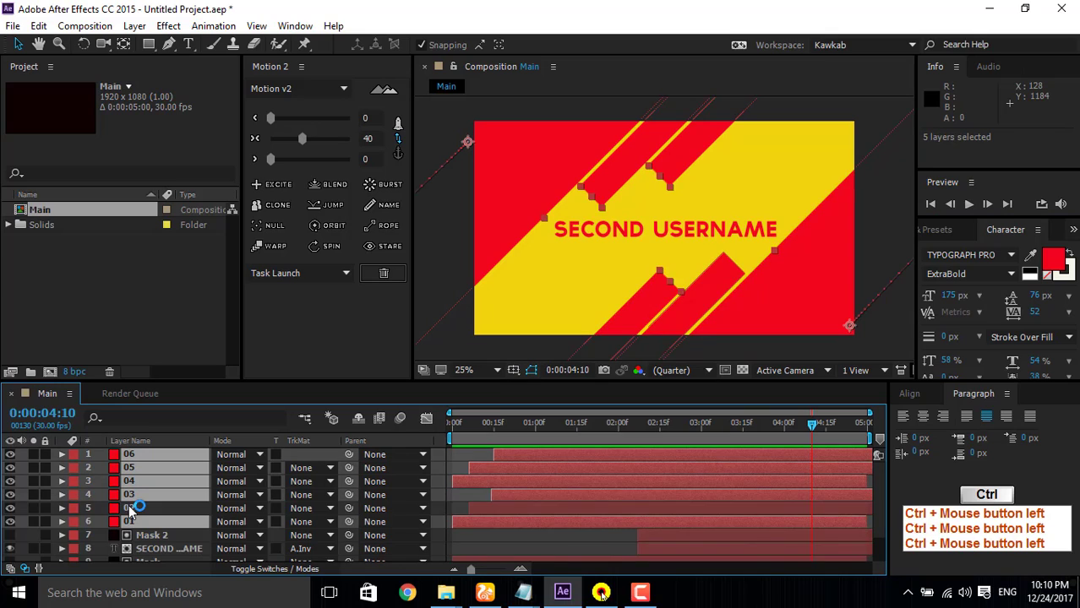
pyautogui.keyDown('ctrl'); pyautogui.click(133, 508); pyautogui.keyUp('ctrl')
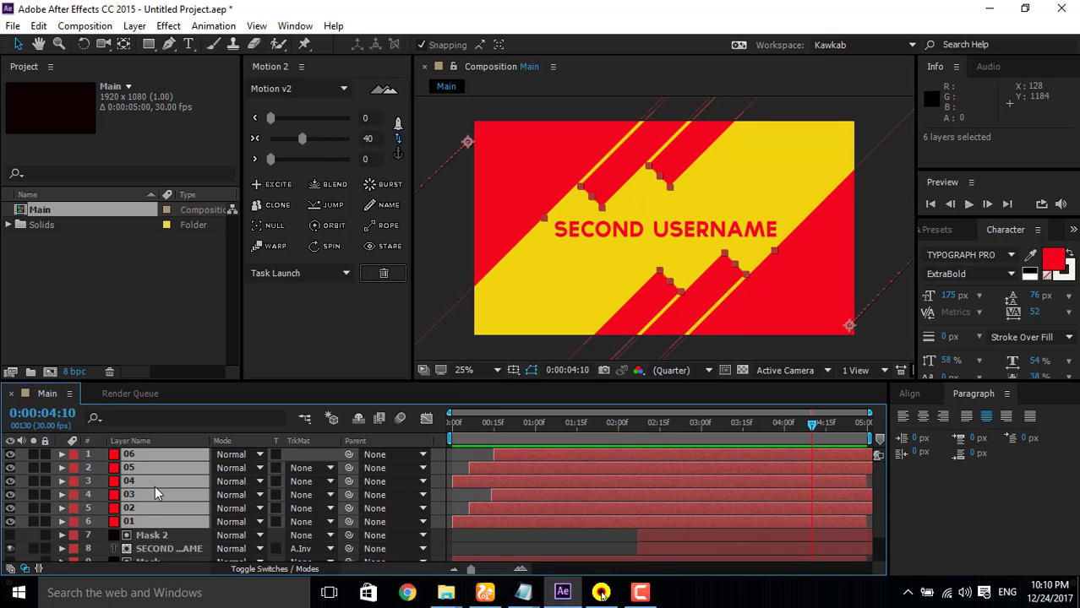
pyautogui.press('shift')
pyautogui.hotkey('ctrl', 'shift')
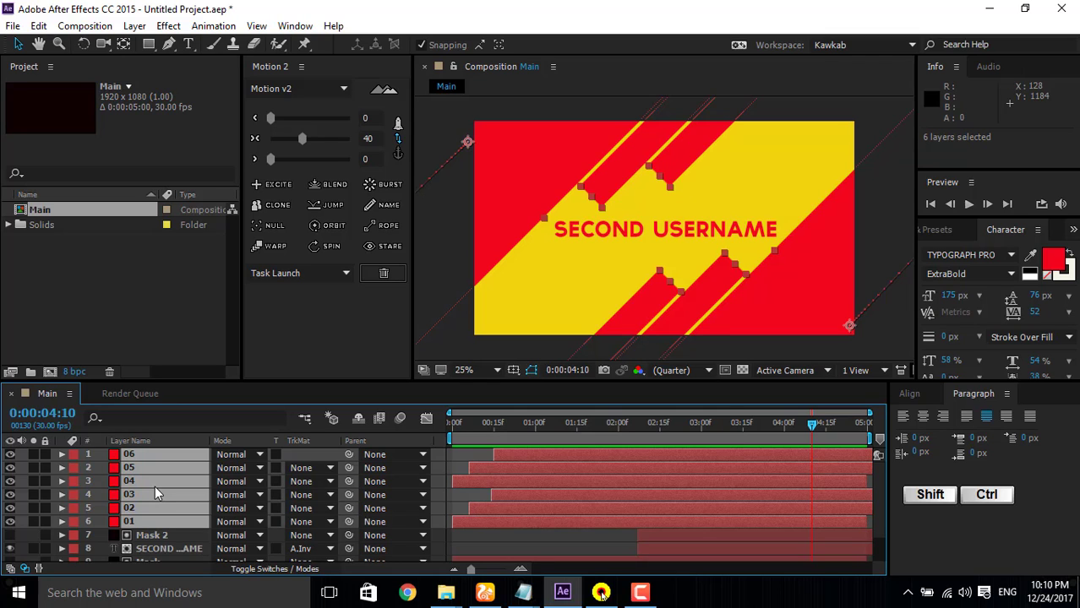
pyautogui.hotkey('ctrl', 'shift', 'c')
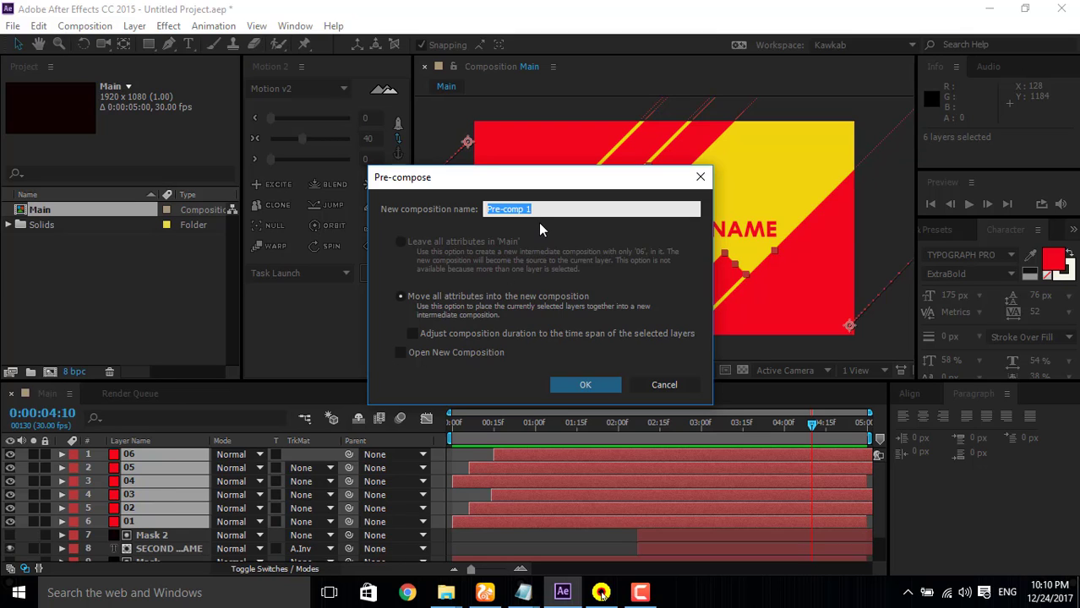
pyautogui.write('all sl')
pyautogui.press('BackSpace')
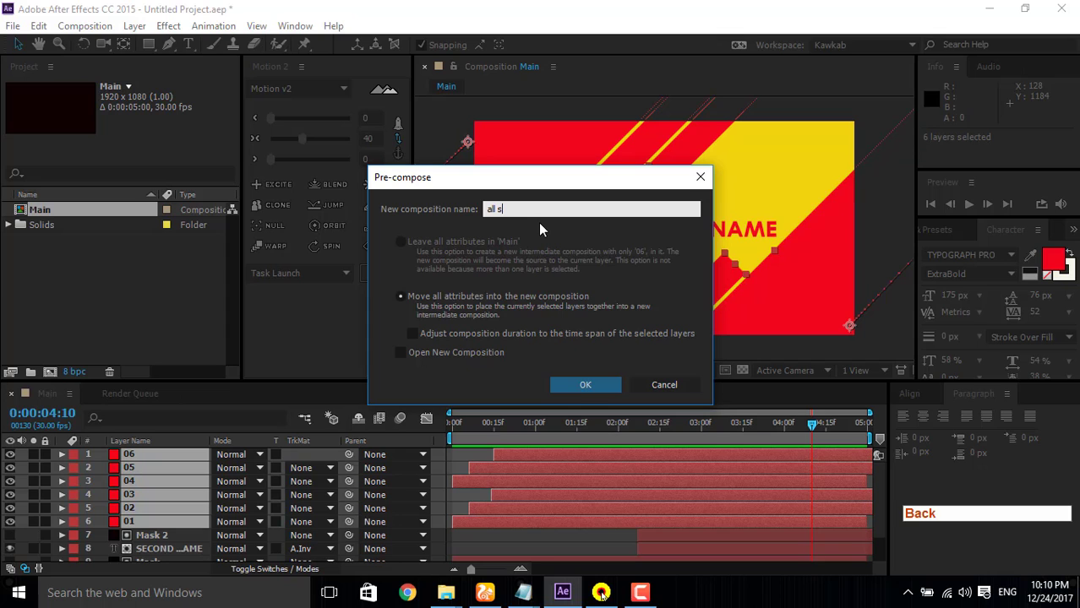
pyautogui.write('olids')
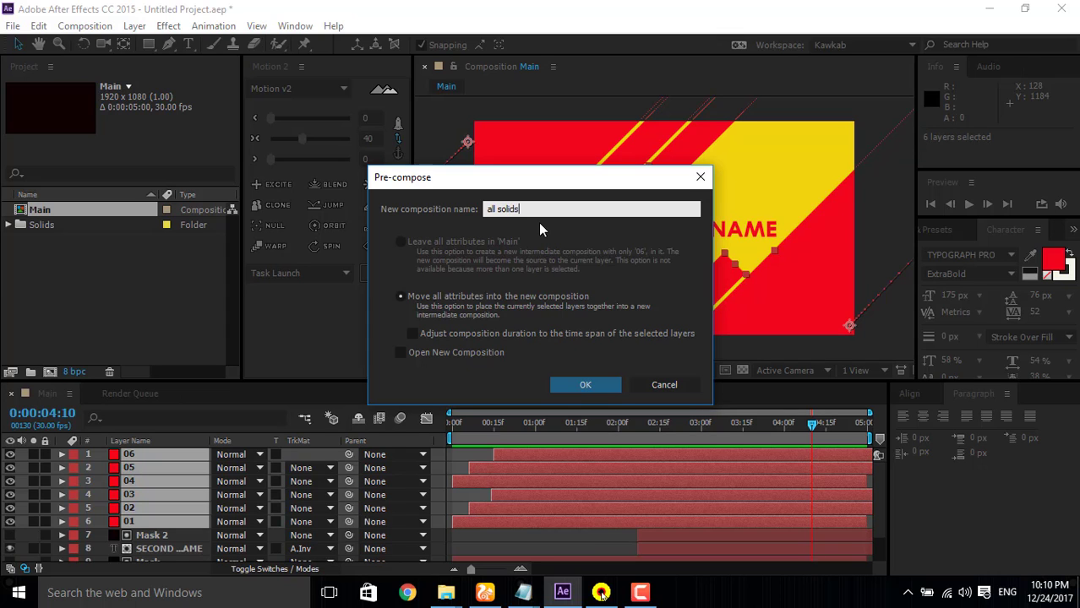
pyautogui.press('Return')
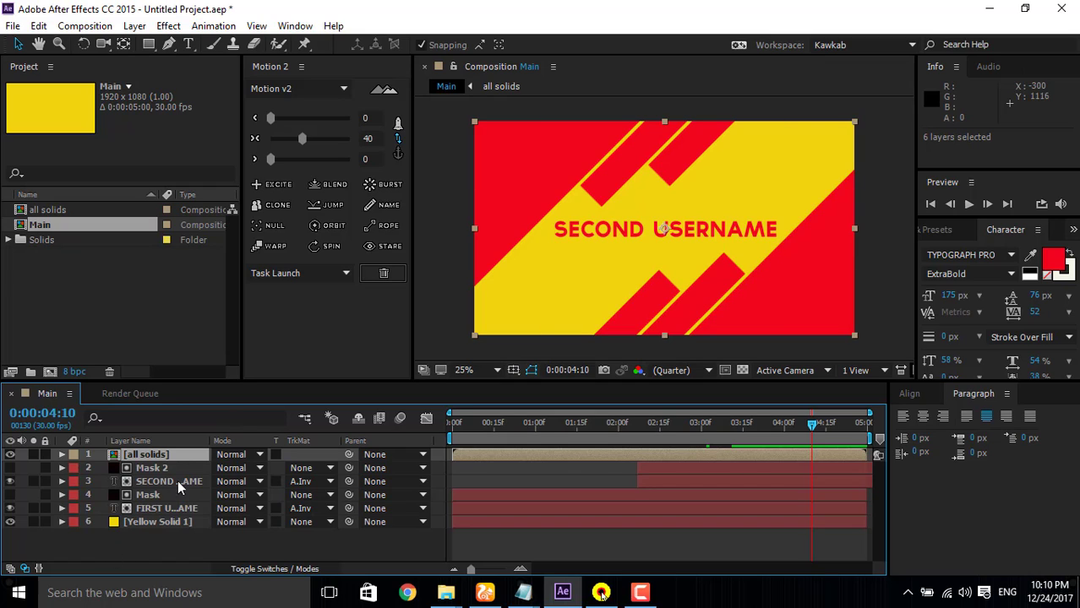
# Step: Find the Drop Shadow effect and apply it to the all solids layer
pyautogui.click(160, 454)
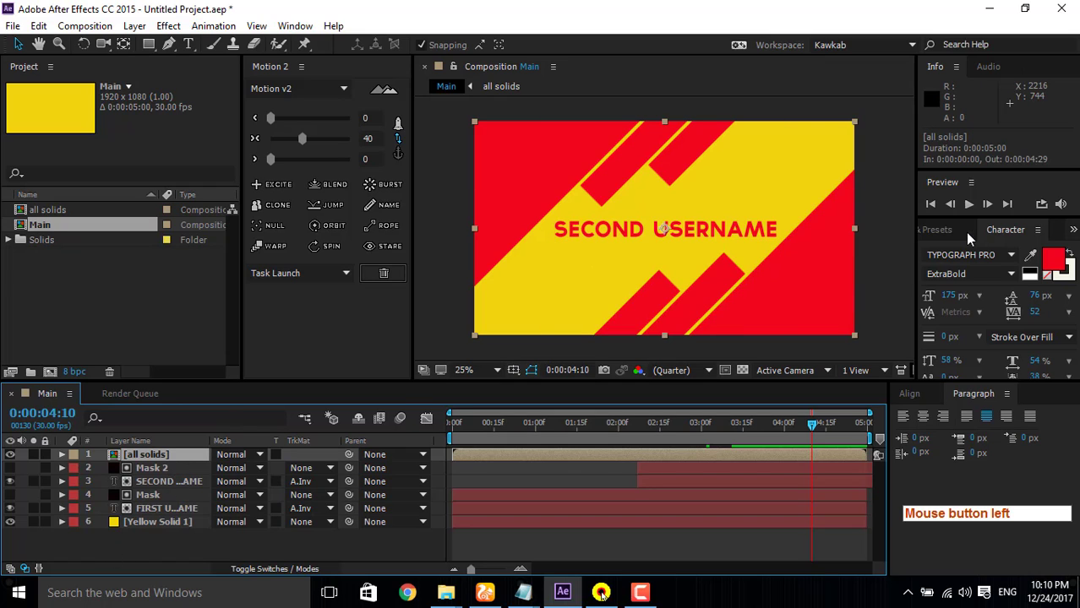
pyautogui.click(939, 229)
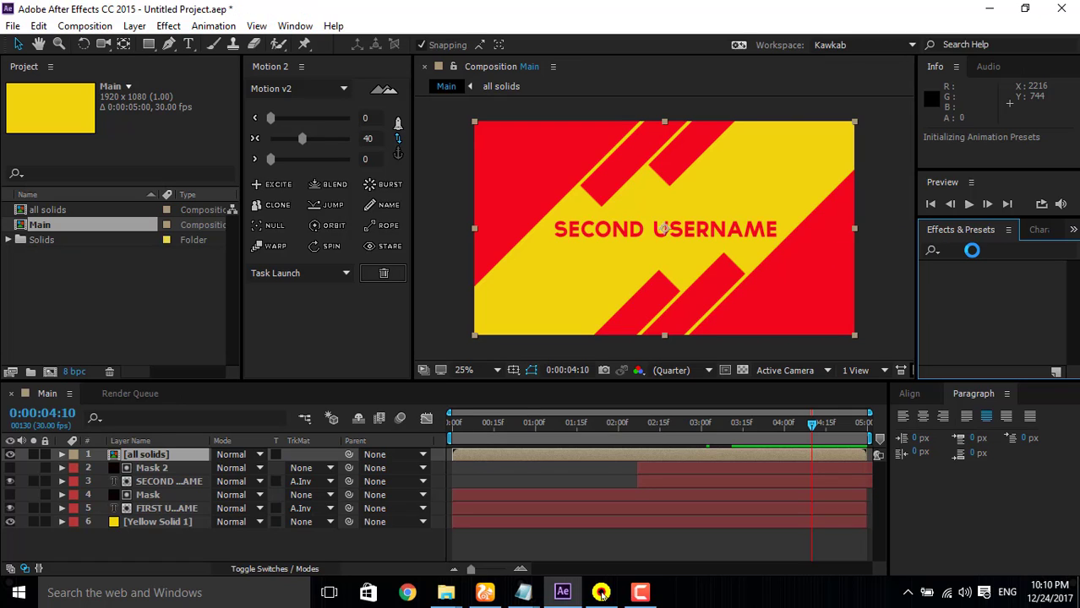
pyautogui.click(962, 251)
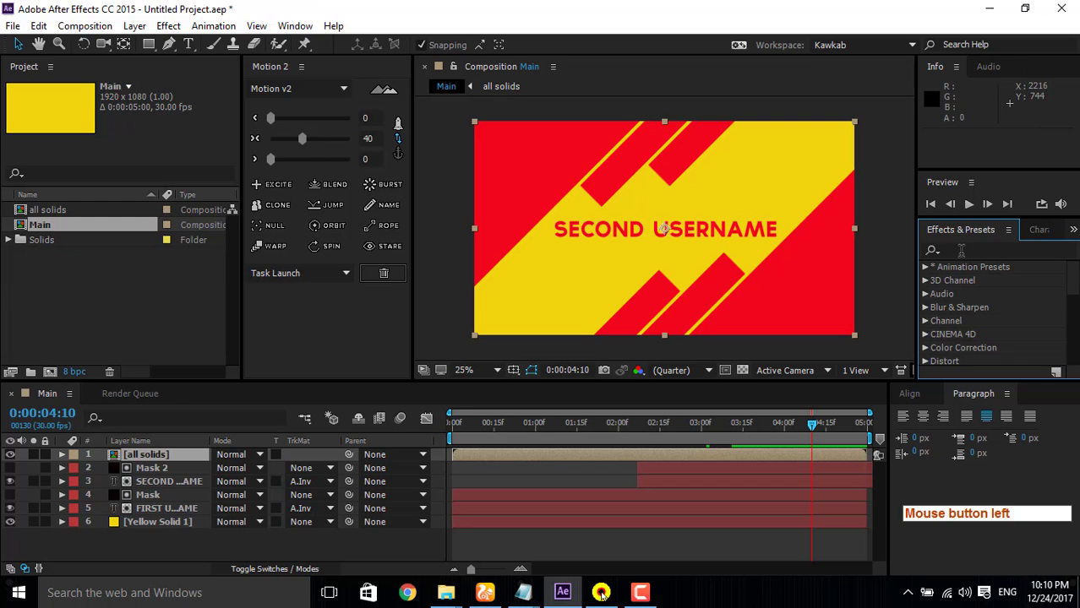
pyautogui.click(961, 251)
pyautogui.write('dr')
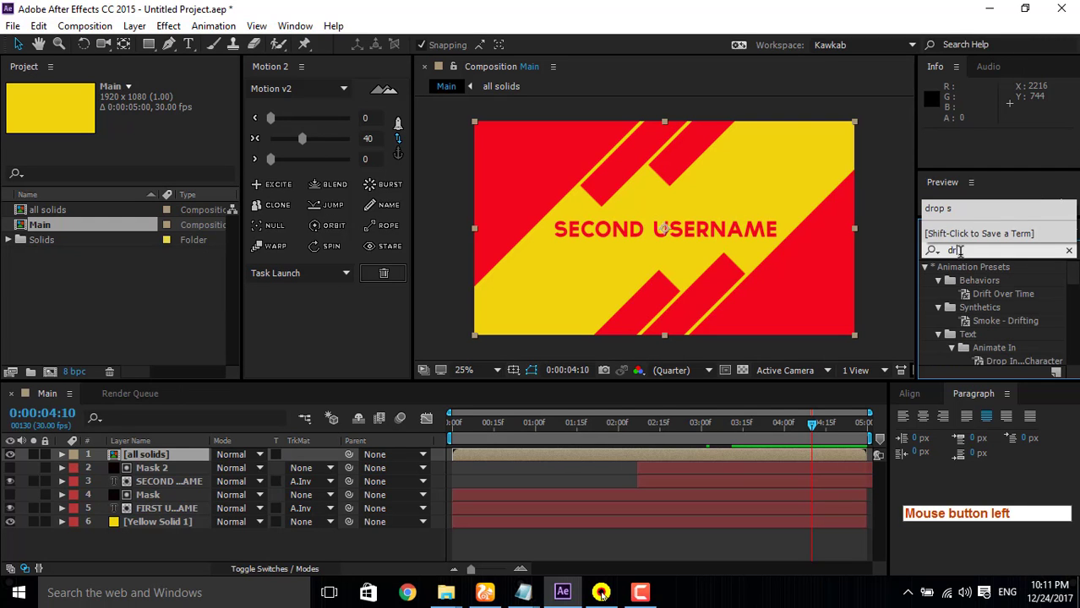
pyautogui.write('ou')
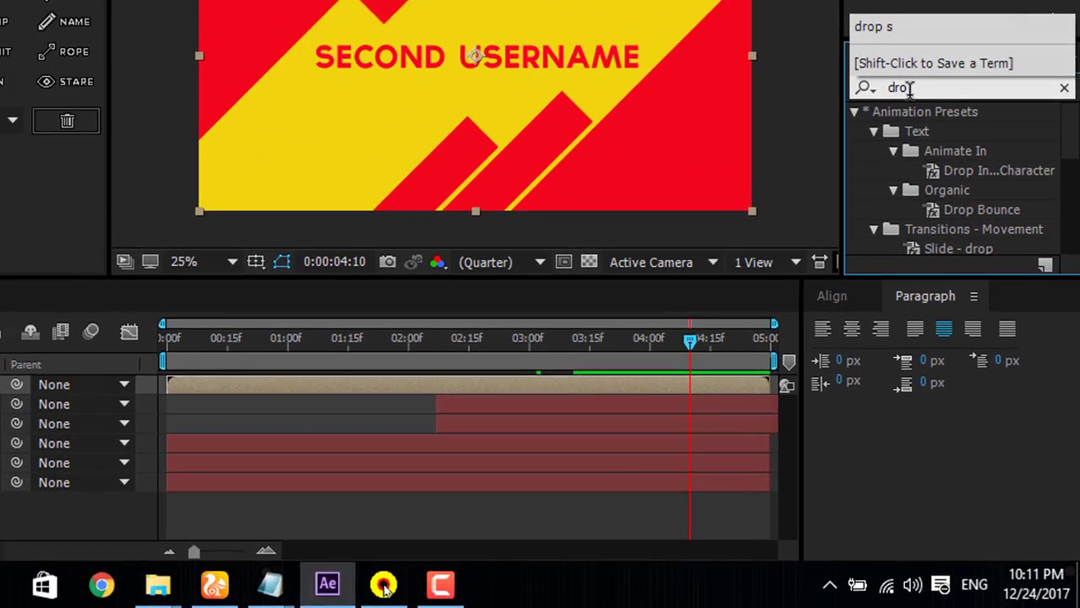
pyautogui.press('BackSpace')
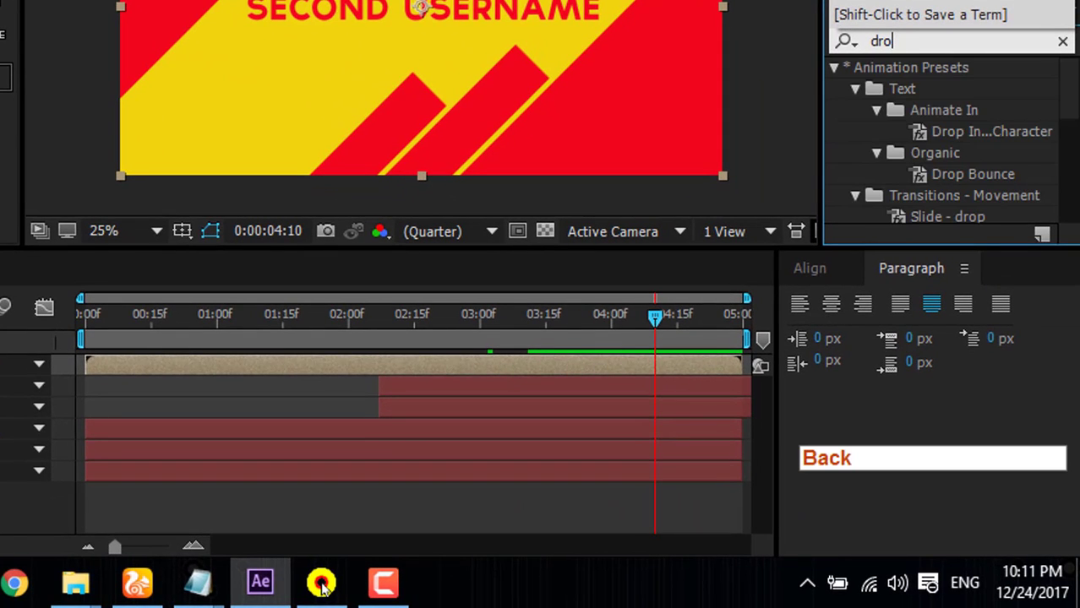
pyautogui.scroll(-3, 954, 137)
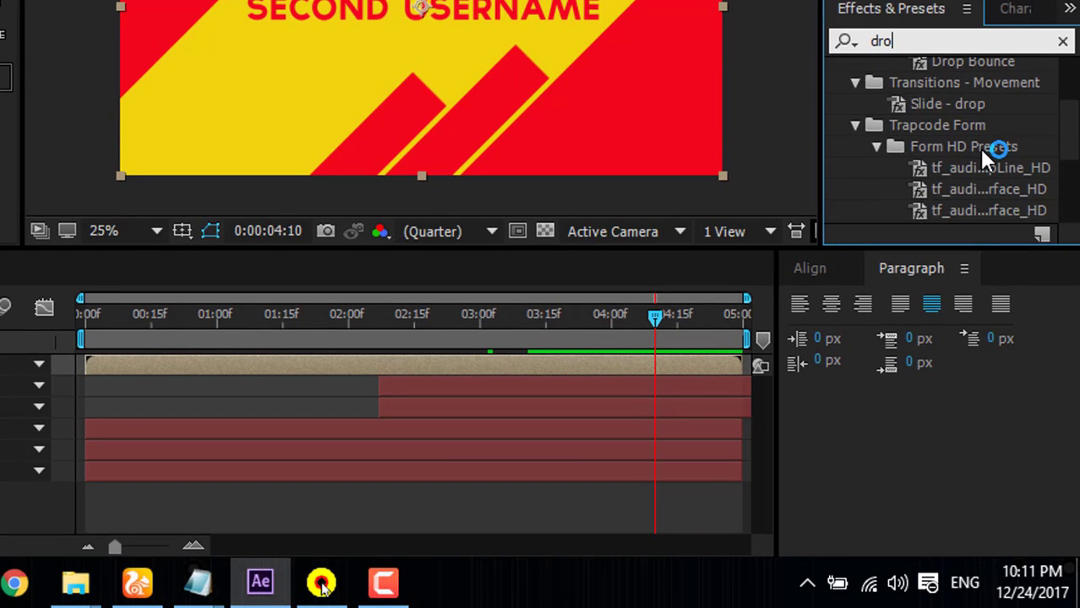
pyautogui.scroll(-3, 971, 148)
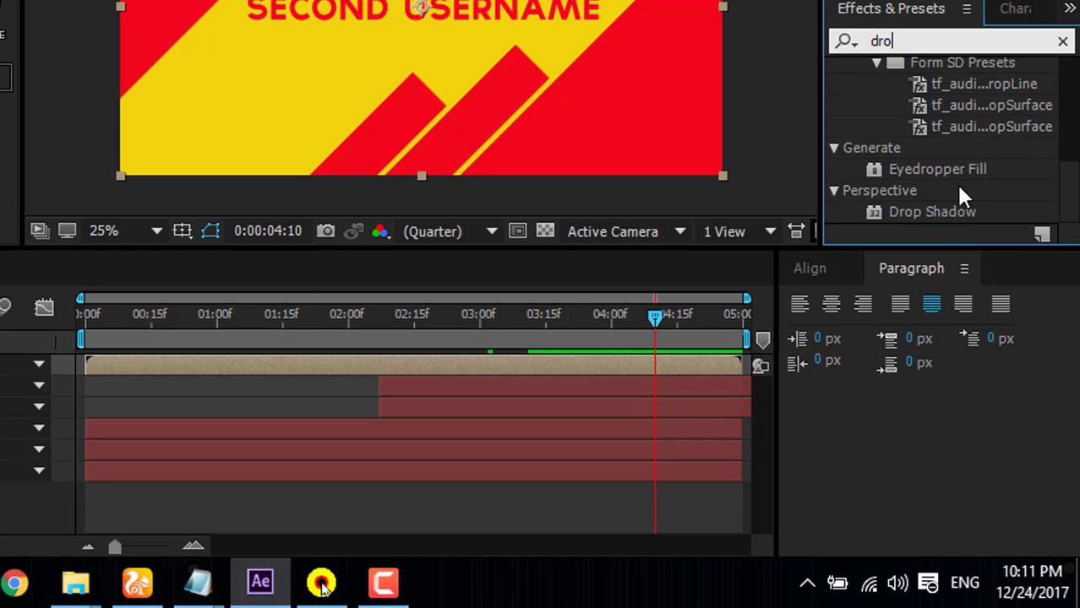
pyautogui.moveTo(937, 212); pyautogui.dragTo(148, 456)
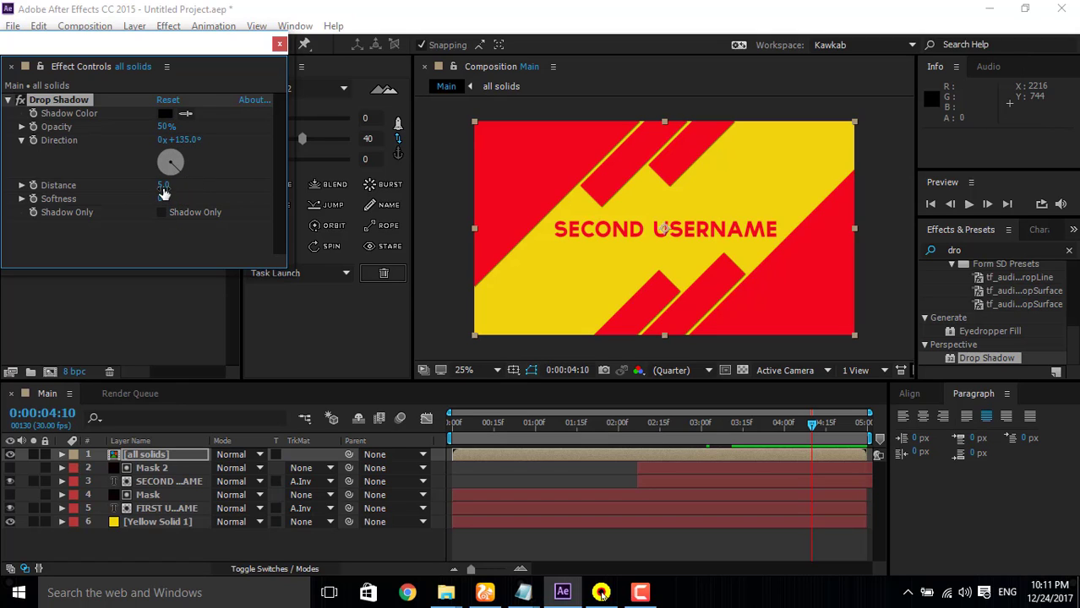
# Step: Set the drop shadow's direction to 142° and distance to 35, and inspect the shadow edges at 50% zoom
pyautogui.moveTo(180, 139); pyautogui.dragTo(199, 160)
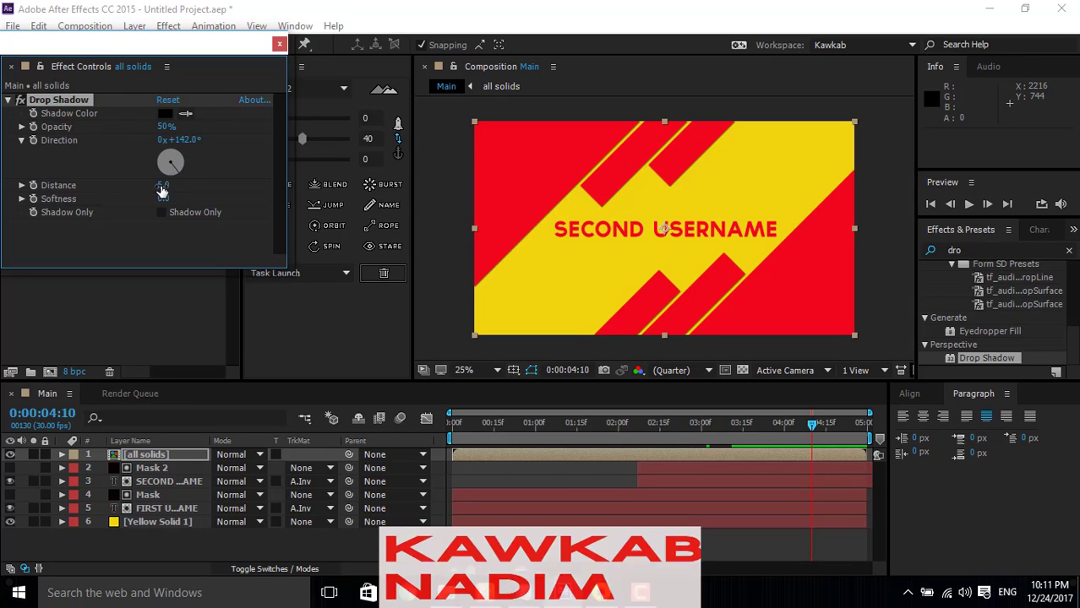
pyautogui.moveTo(163, 185)
pyautogui.mouseDown()
pyautogui.moveTo(195, 185)
pyautogui.moveTo(185, 187)
pyautogui.mouseUp()
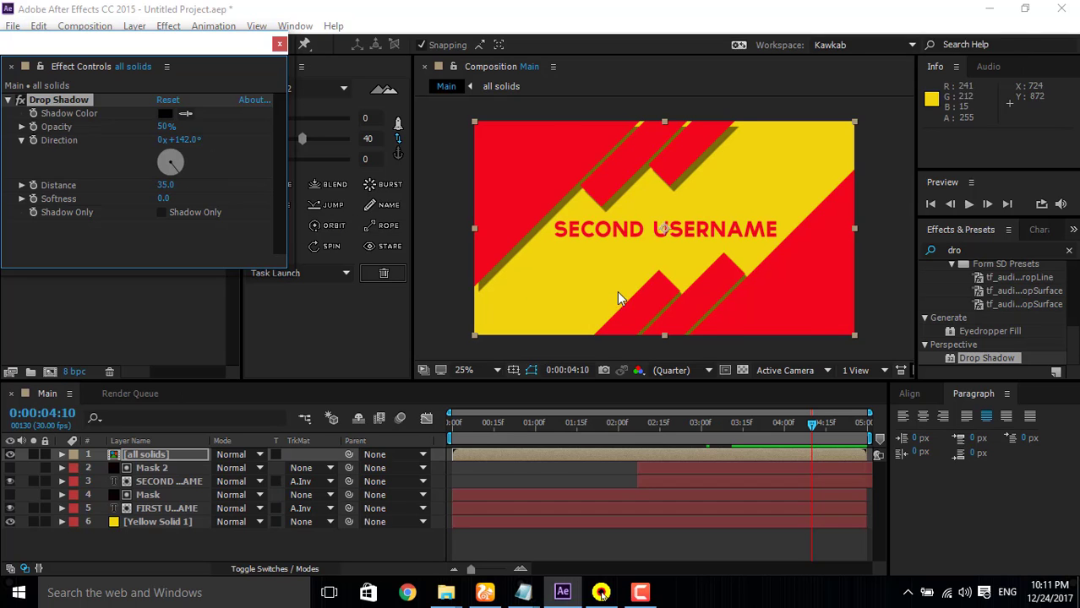
pyautogui.press('.')
pyautogui.press('.')
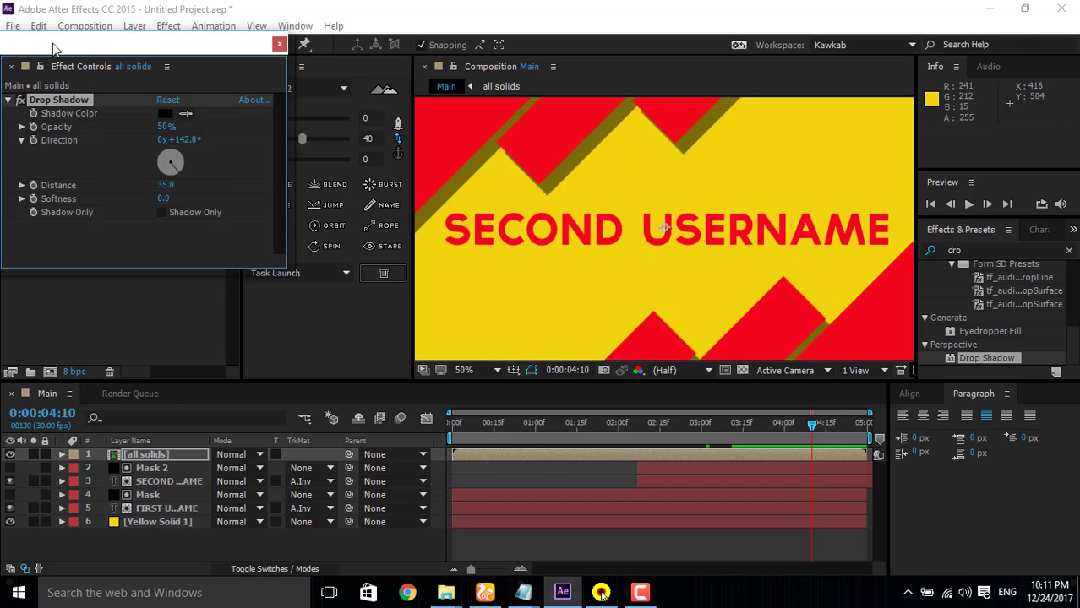
pyautogui.moveTo(76, 47); pyautogui.dragTo(88, 140)
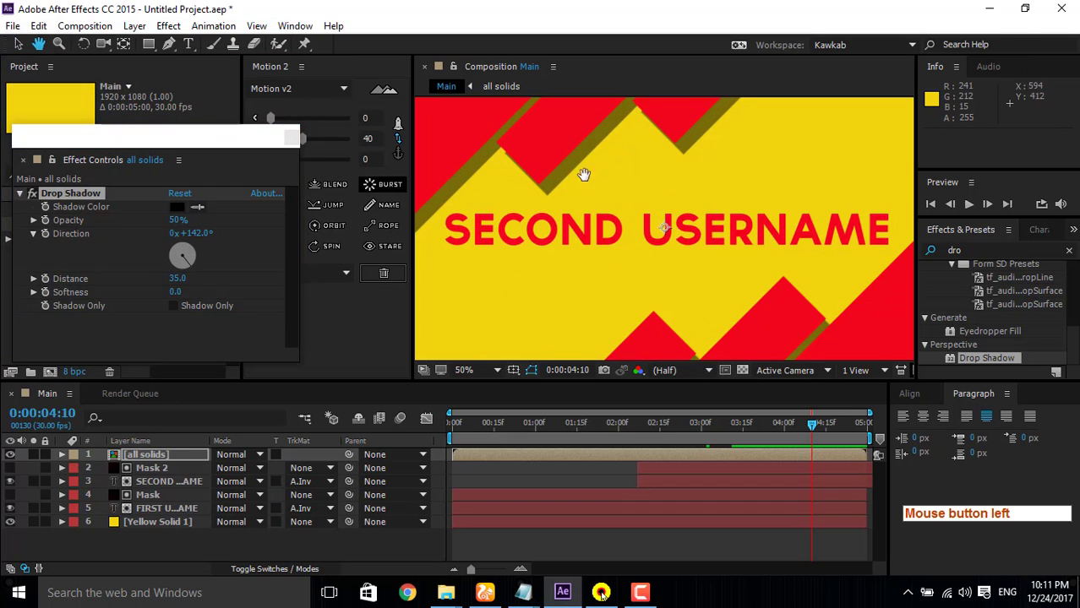
# Step: Turn on Collapse Transformations for the all solids layer so its drop shadow is not cut off at the frame edge
pyautogui.moveTo(583, 174); pyautogui.dragTo(617, 273)
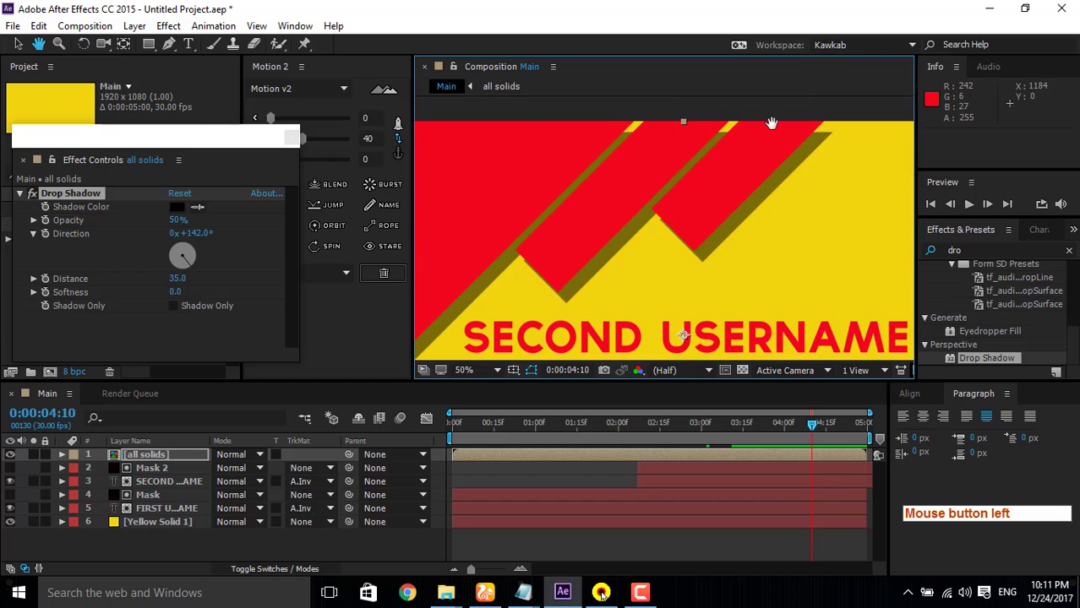
pyautogui.click(17, 44)
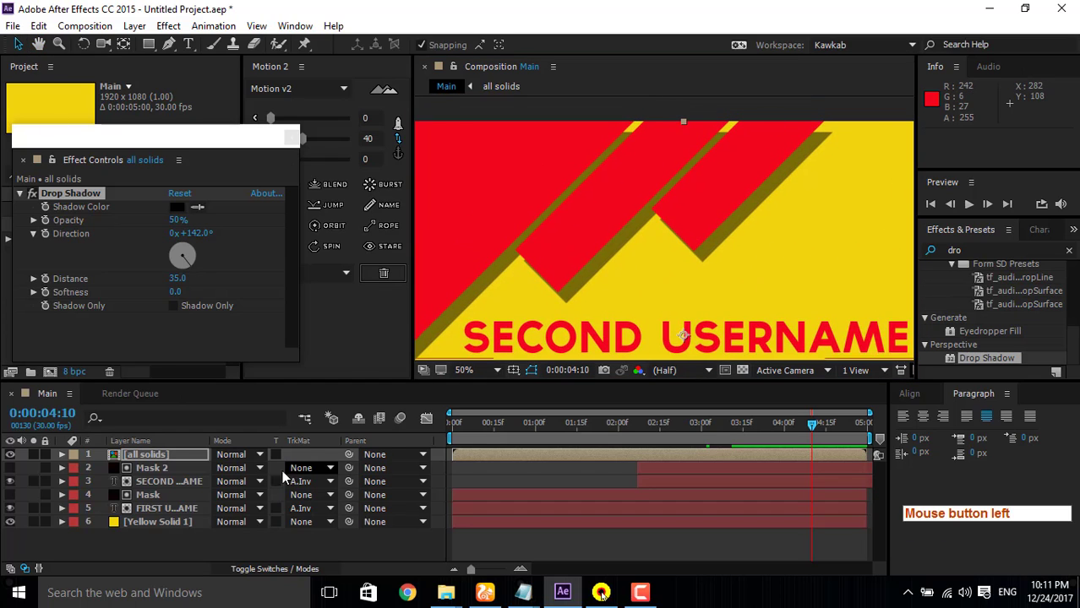
pyautogui.click(184, 458)
pyautogui.click(247, 570)
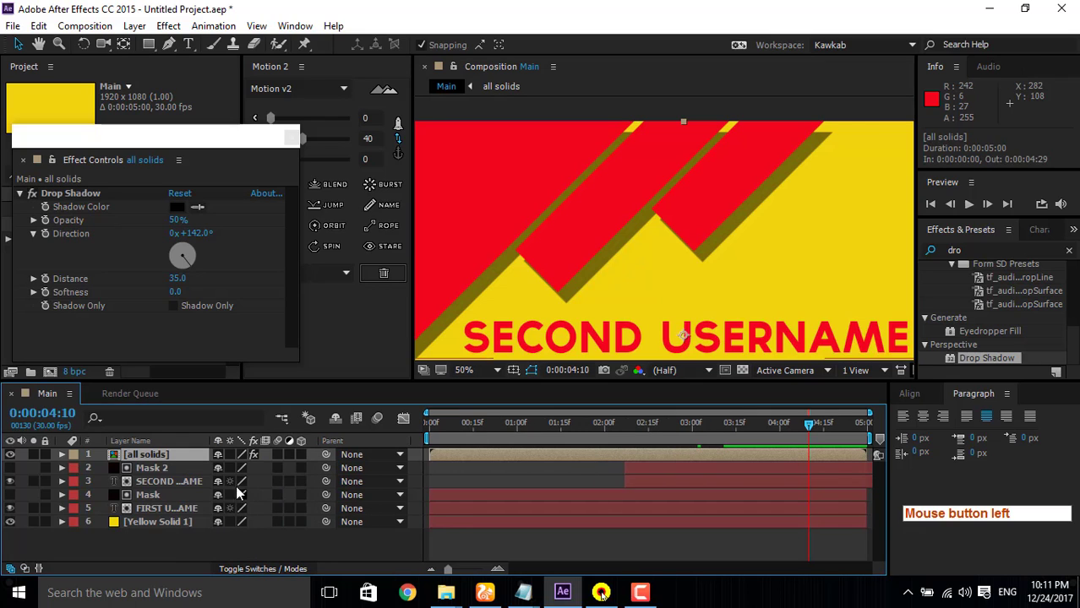
pyautogui.click(229, 454)
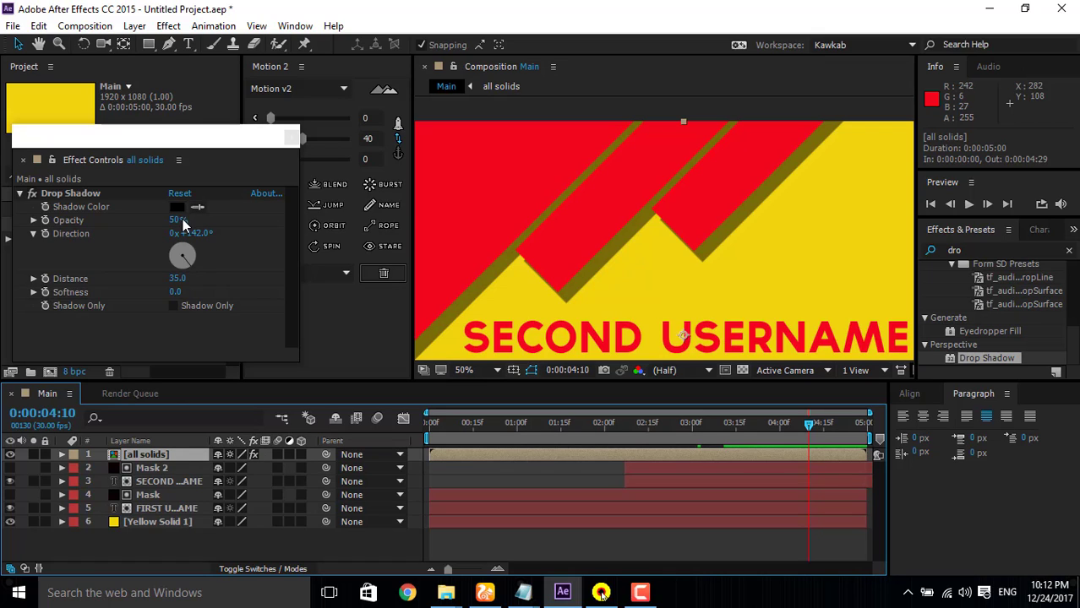
# Step: Set the all solids layer's drop shadow softness to 30 and distance to 40
pyautogui.scroll(-2, 571, 240)
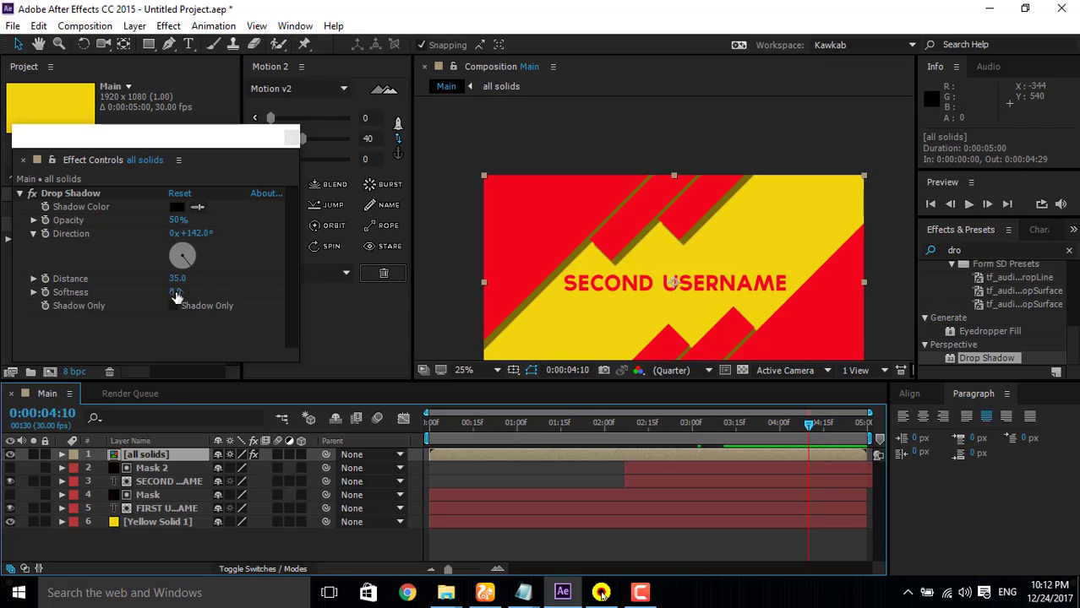
pyautogui.moveTo(176, 292)
pyautogui.mouseDown()
pyautogui.moveTo(210, 291)
pyautogui.moveTo(181, 293)
pyautogui.mouseUp()
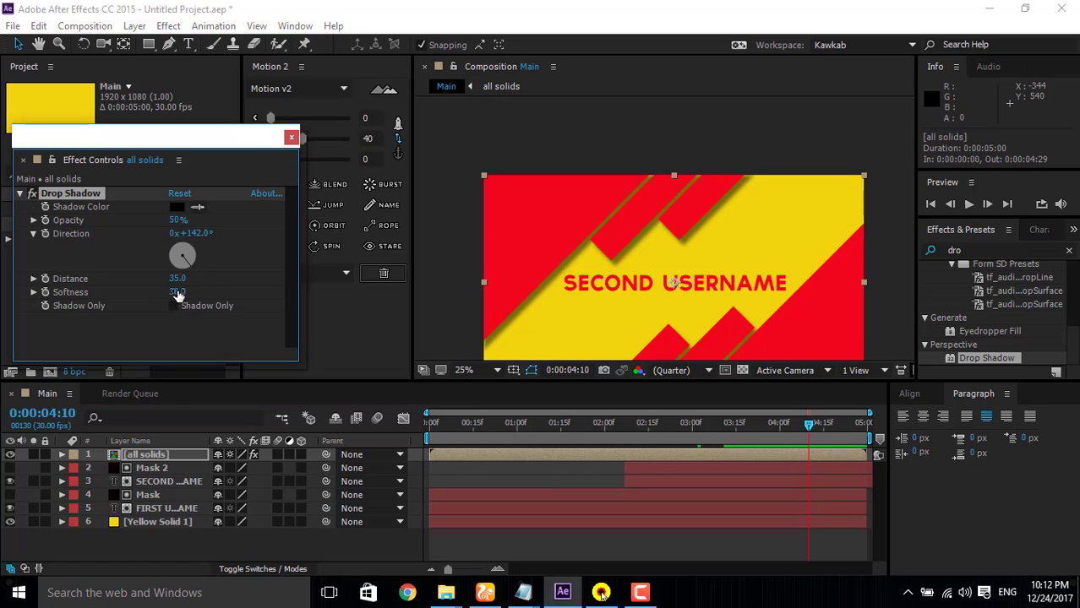
pyautogui.click(177, 292)
pyautogui.write('35')
pyautogui.press('Return')
pyautogui.click(176, 279)
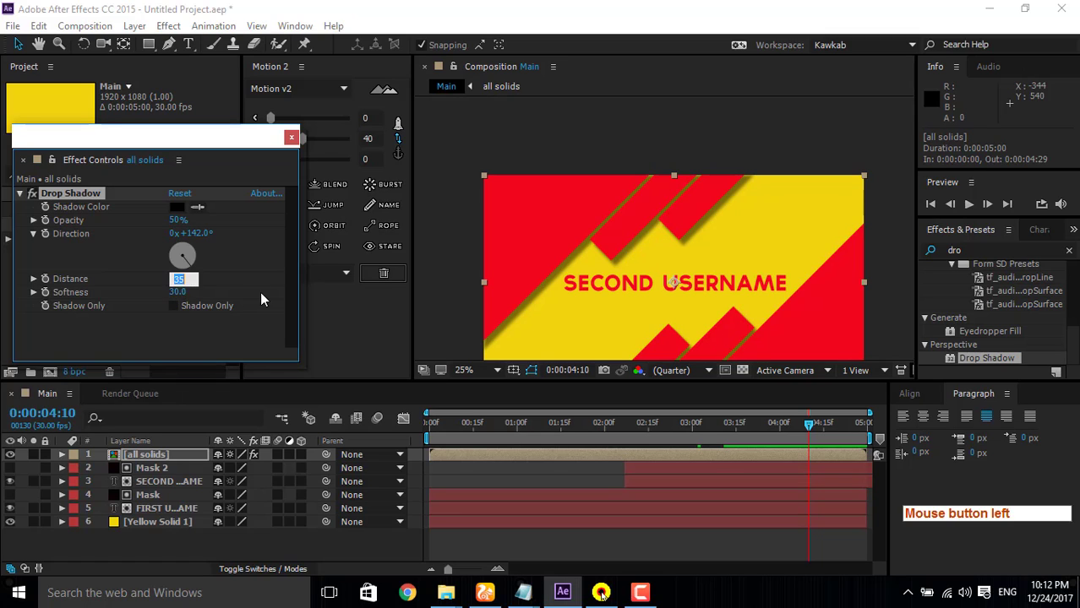
pyautogui.write('40')
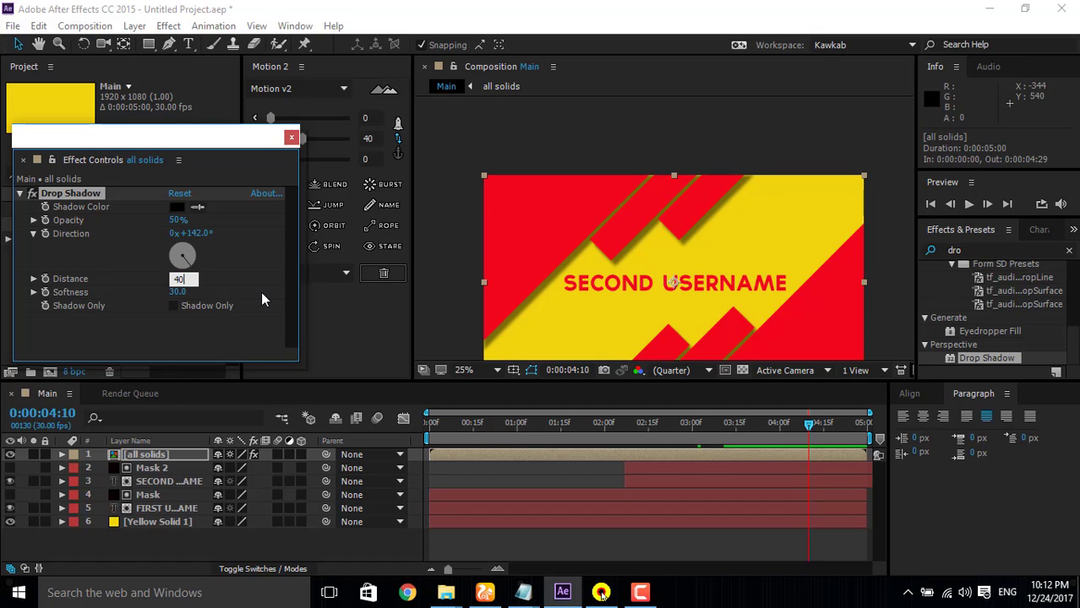
pyautogui.press('Return')
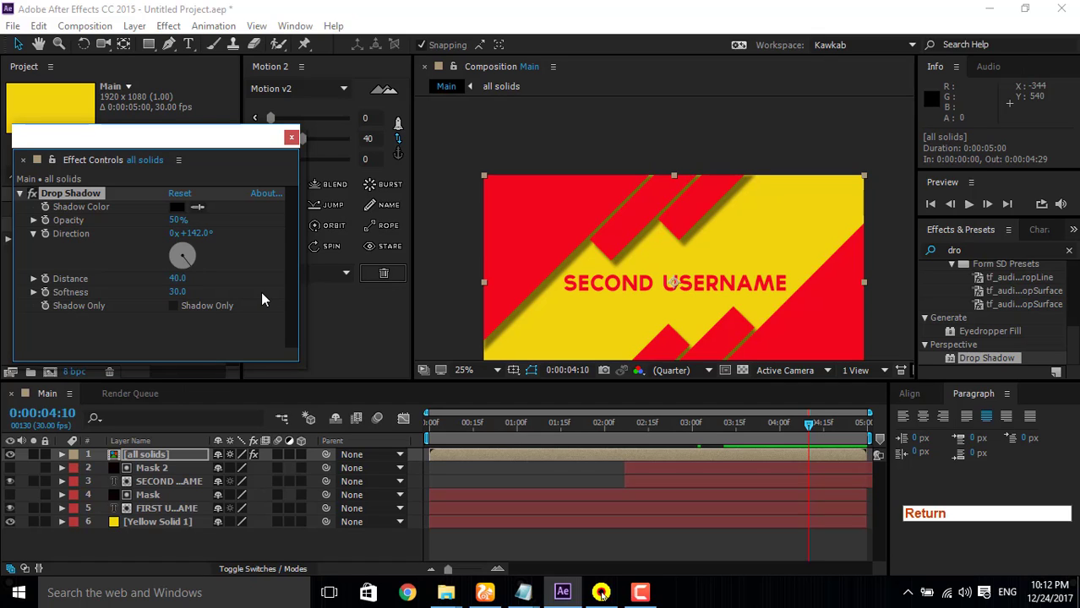
# Step: Set the drop shadow's direction to 91° and close the effect settings
pyautogui.click(192, 263)
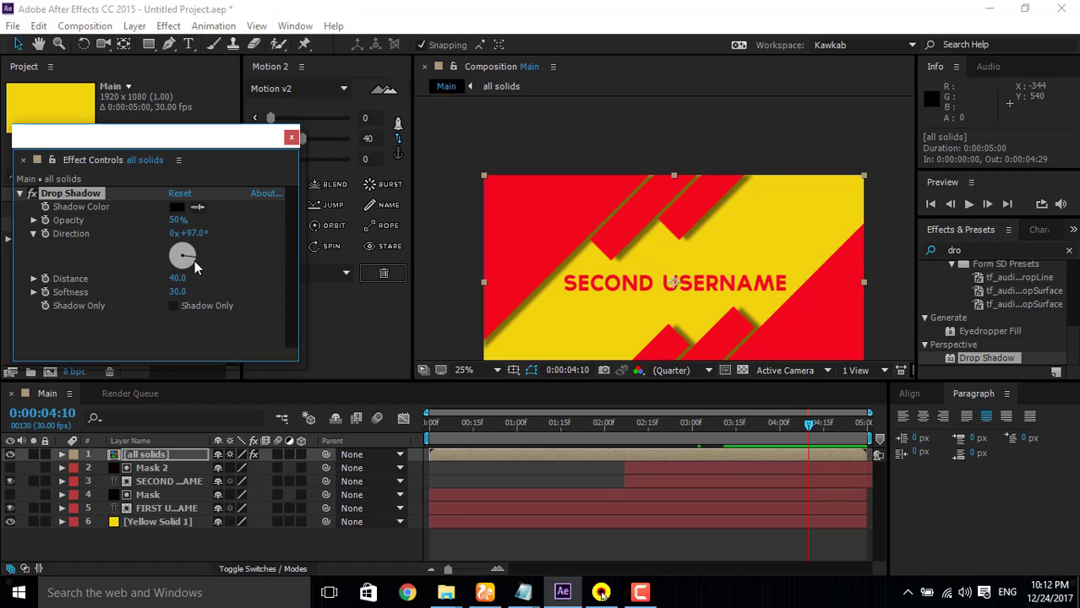
pyautogui.click(194, 260)
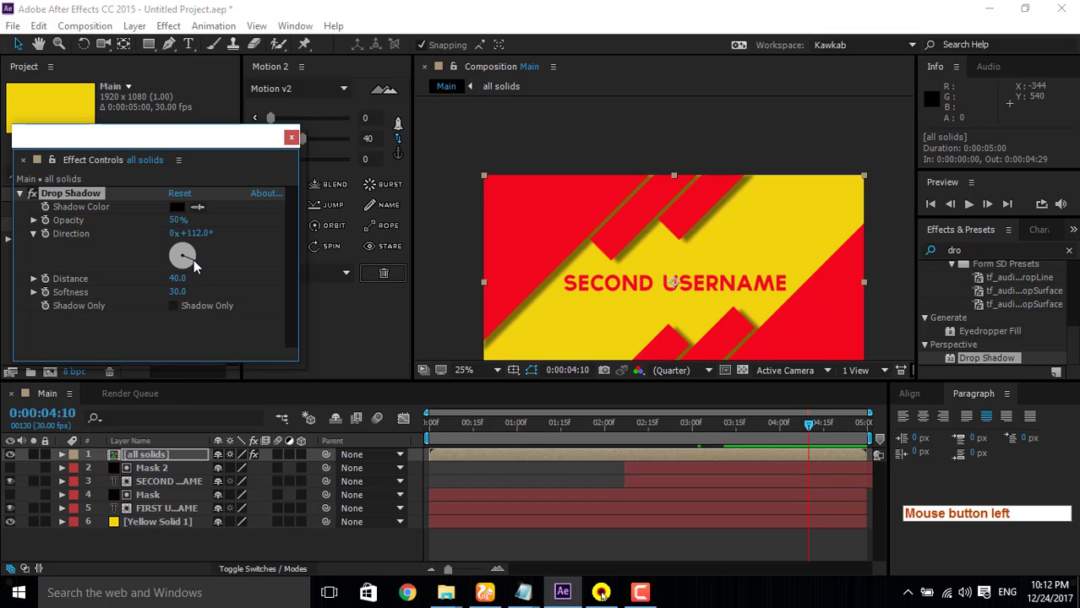
pyautogui.click(197, 256)
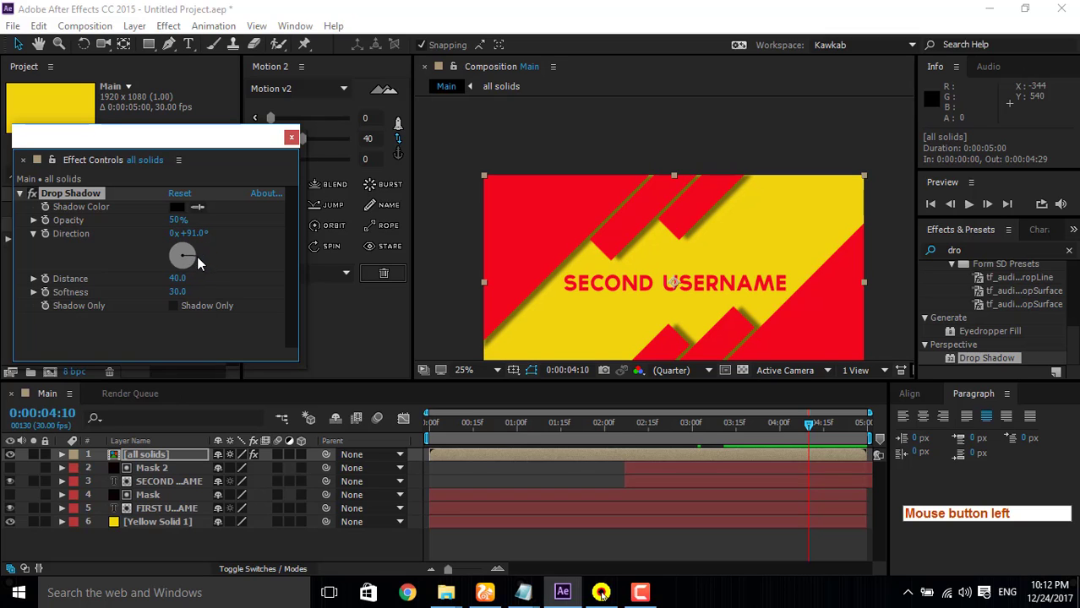
pyautogui.click(291, 137)
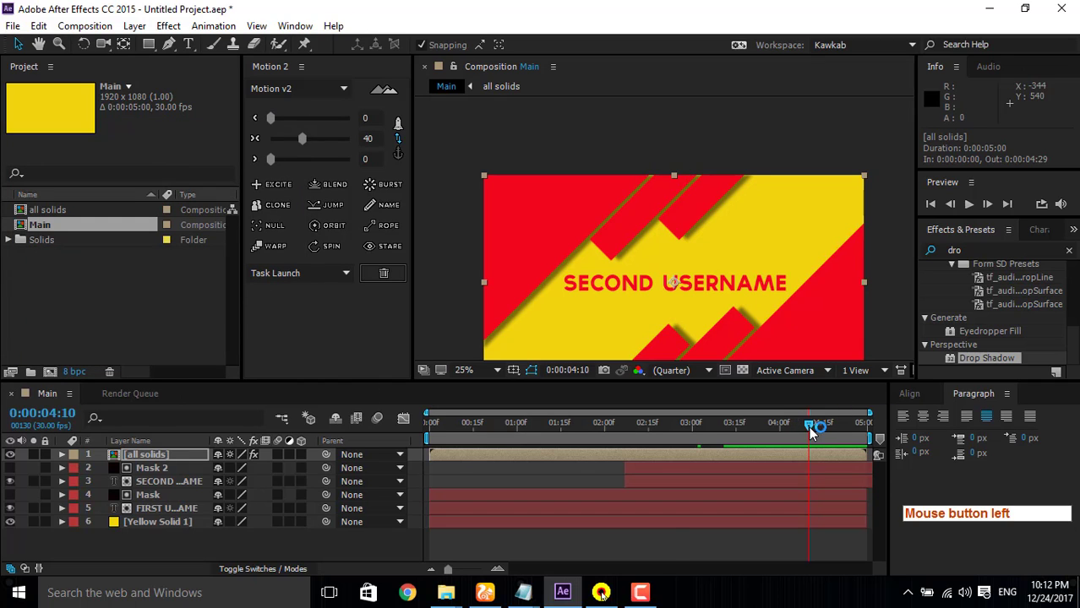
# Step: Return to the first frame and preview the Main composition with the whole frame in view
pyautogui.moveTo(808, 427); pyautogui.dragTo(168, 477)
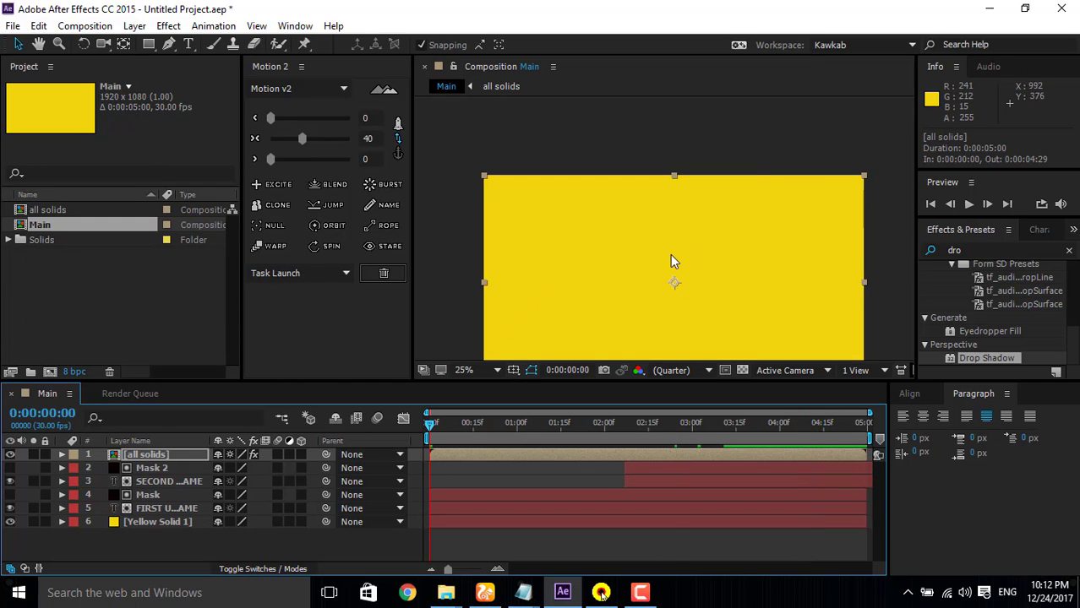
pyautogui.click(38, 44)
pyautogui.moveTo(665, 277); pyautogui.dragTo(668, 230)
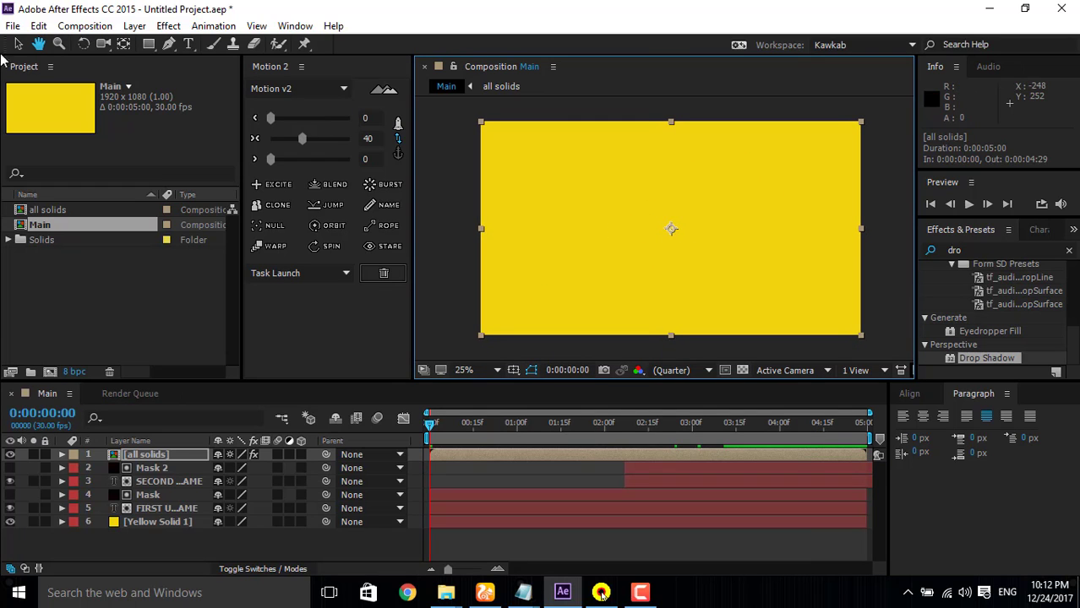
pyautogui.click(18, 44)
pyautogui.click(968, 204)
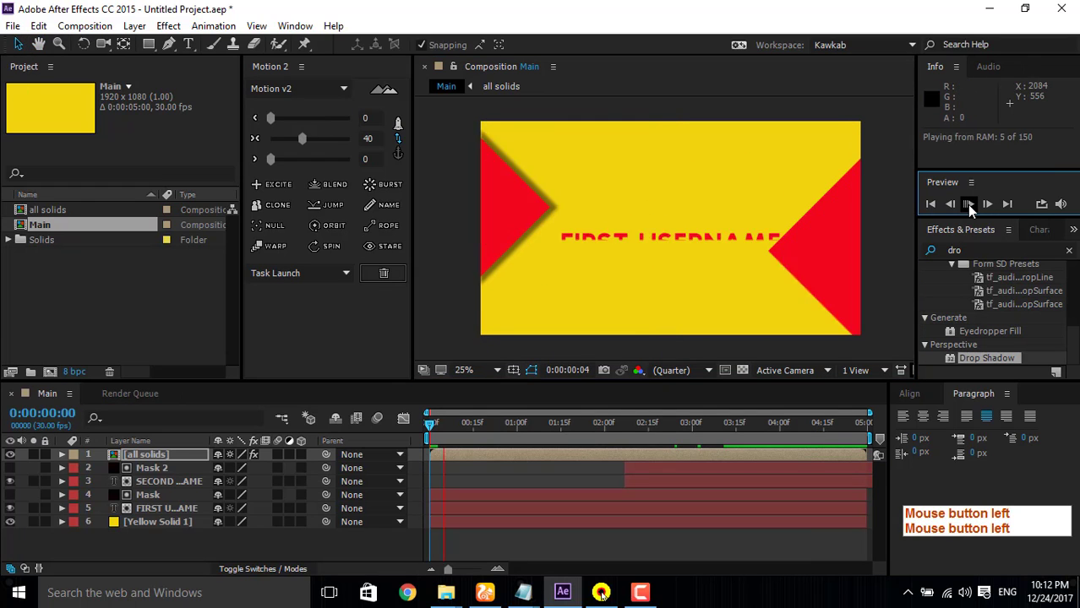